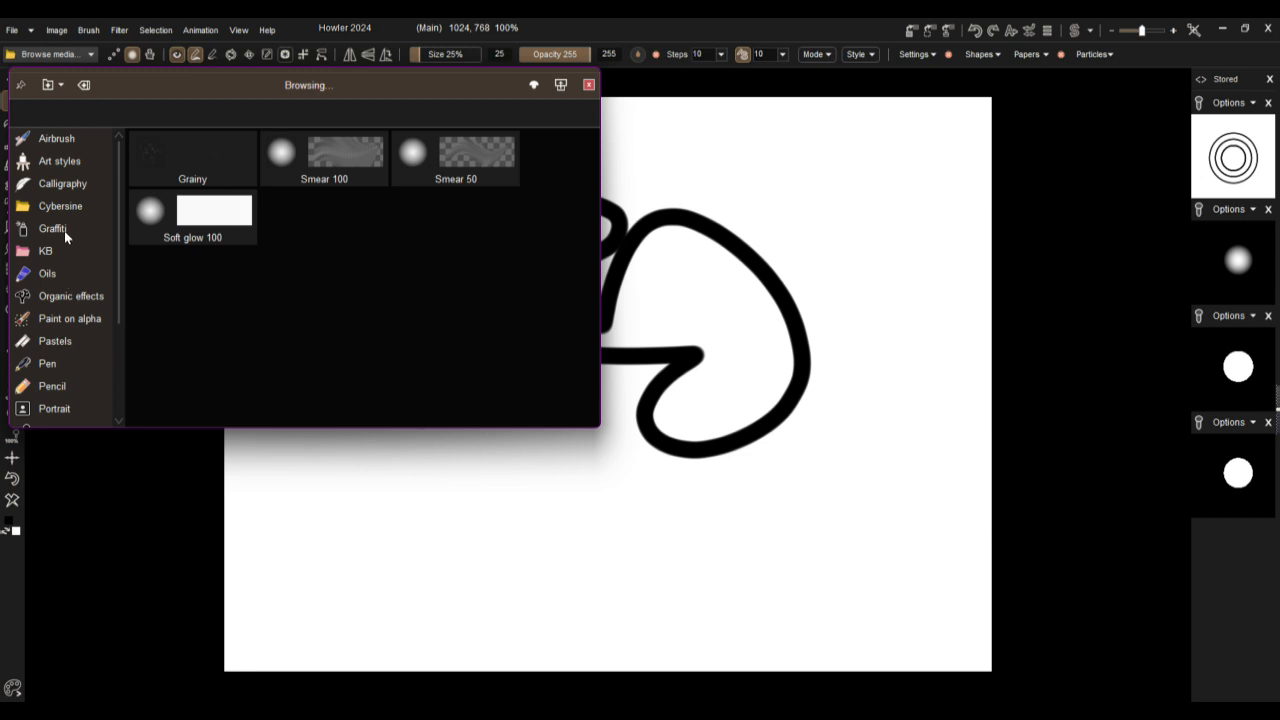
Step: Paint a long freehand stroke around the canvas with the Glitter Gel brush from the Oils category
left_click(59, 276)
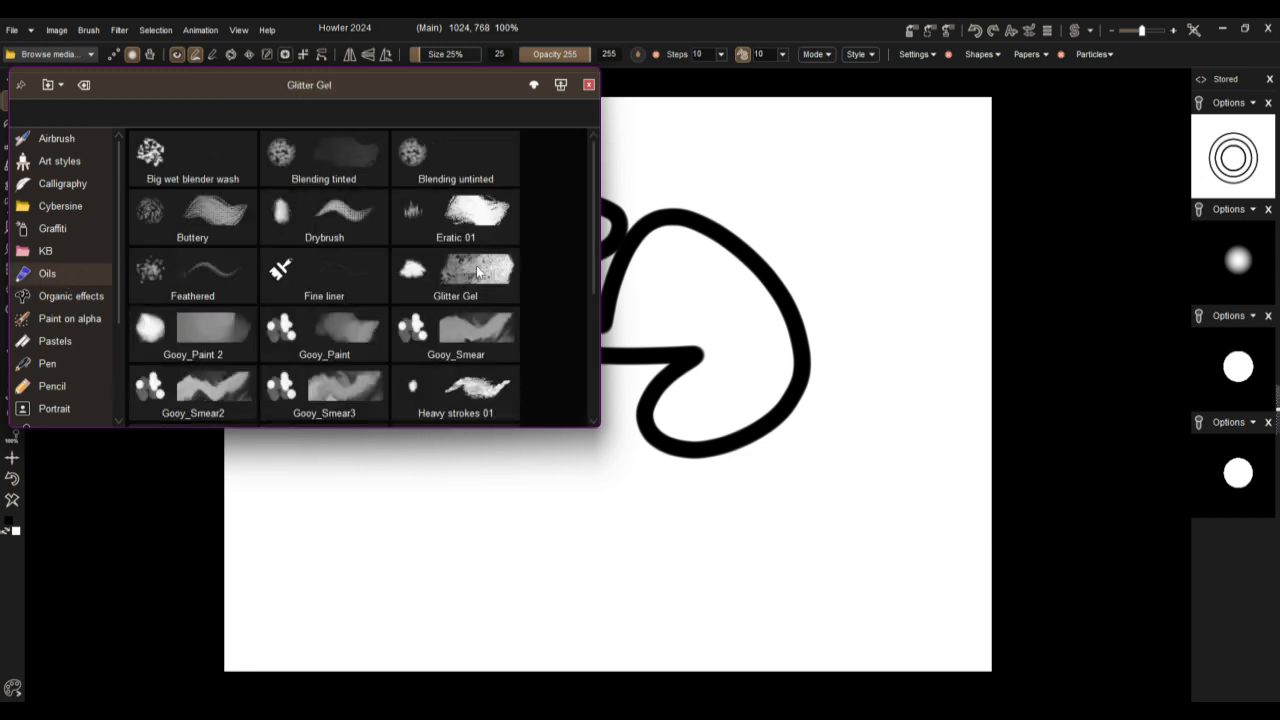
left_click(482, 270)
mouse_move(655, 293)
left_mouse_down()
mouse_move(420, 288)
mouse_move(923, 594)
mouse_move(785, 255)
left_mouse_up()
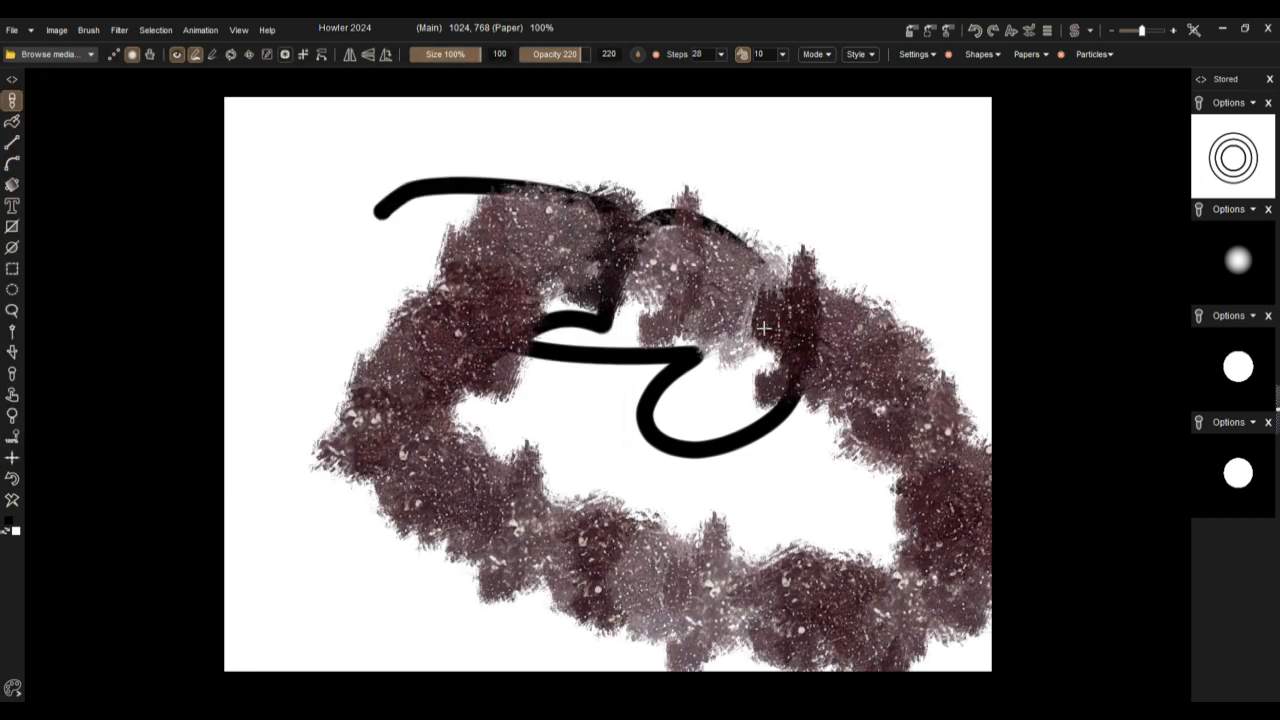
Step: Clear the canvas and draw a large unfilled ellipse outline with the Glitter Gel brush
left_click(13, 503)
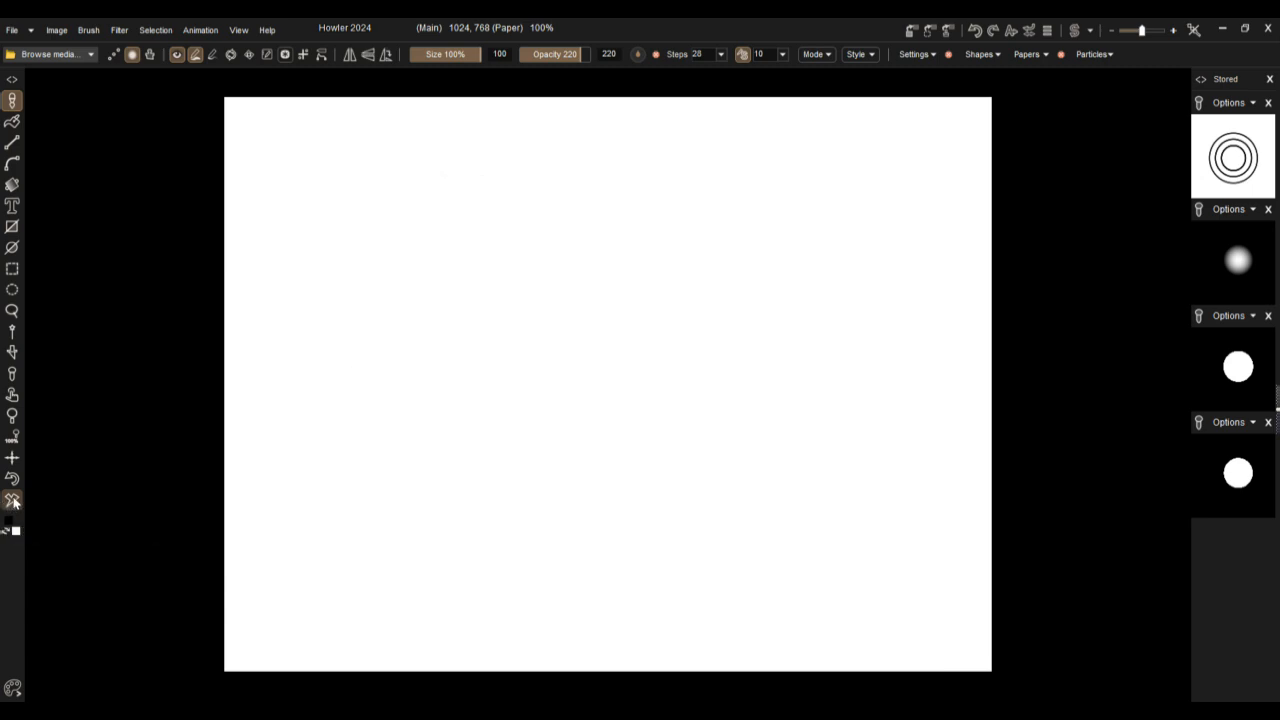
left_click(10, 250)
left_click_drag(571, 403, 834, 218)
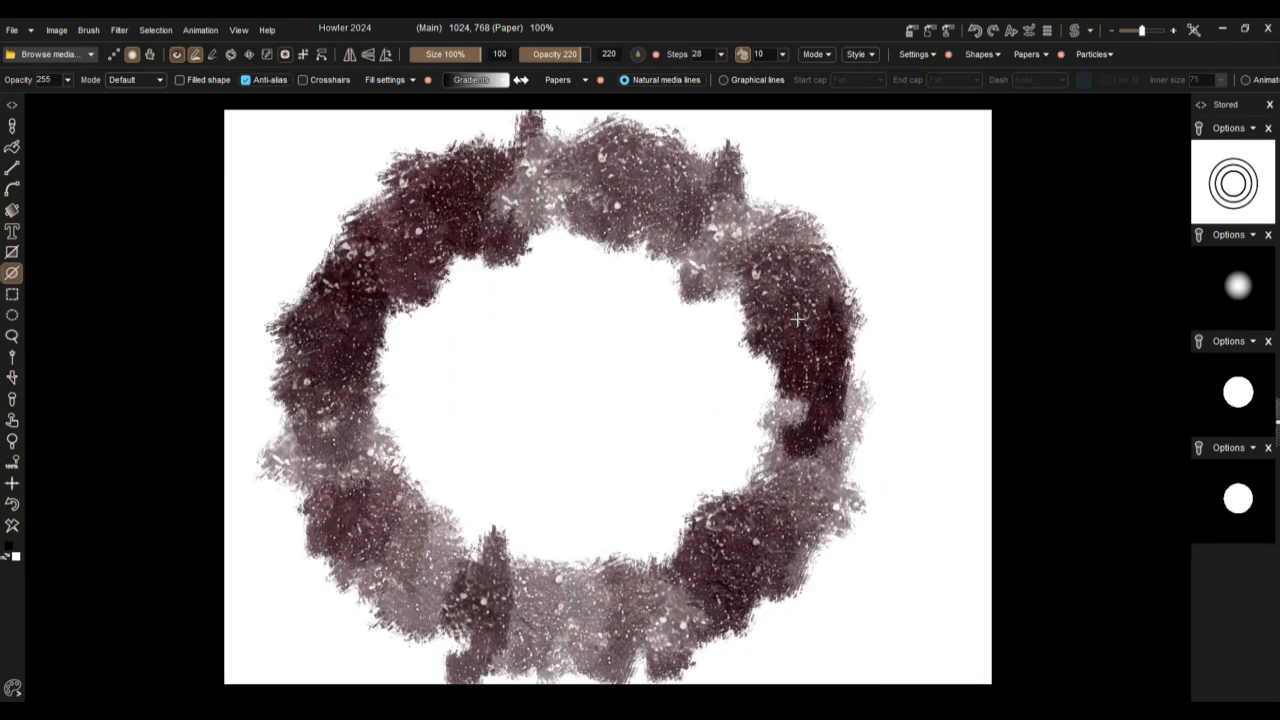
Step: Switch to the Simple Airbrush preset and paint a freehand loop inside the textured ring
left_click(12, 127)
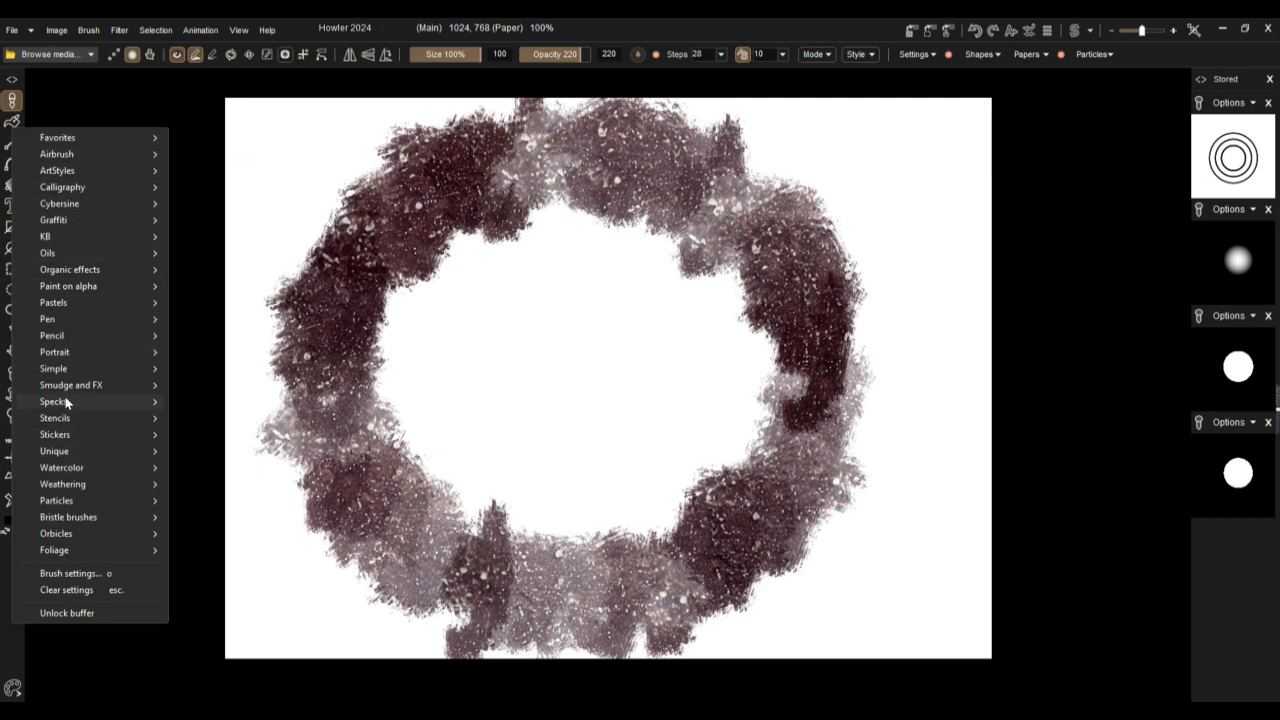
mouse_move(59, 368)
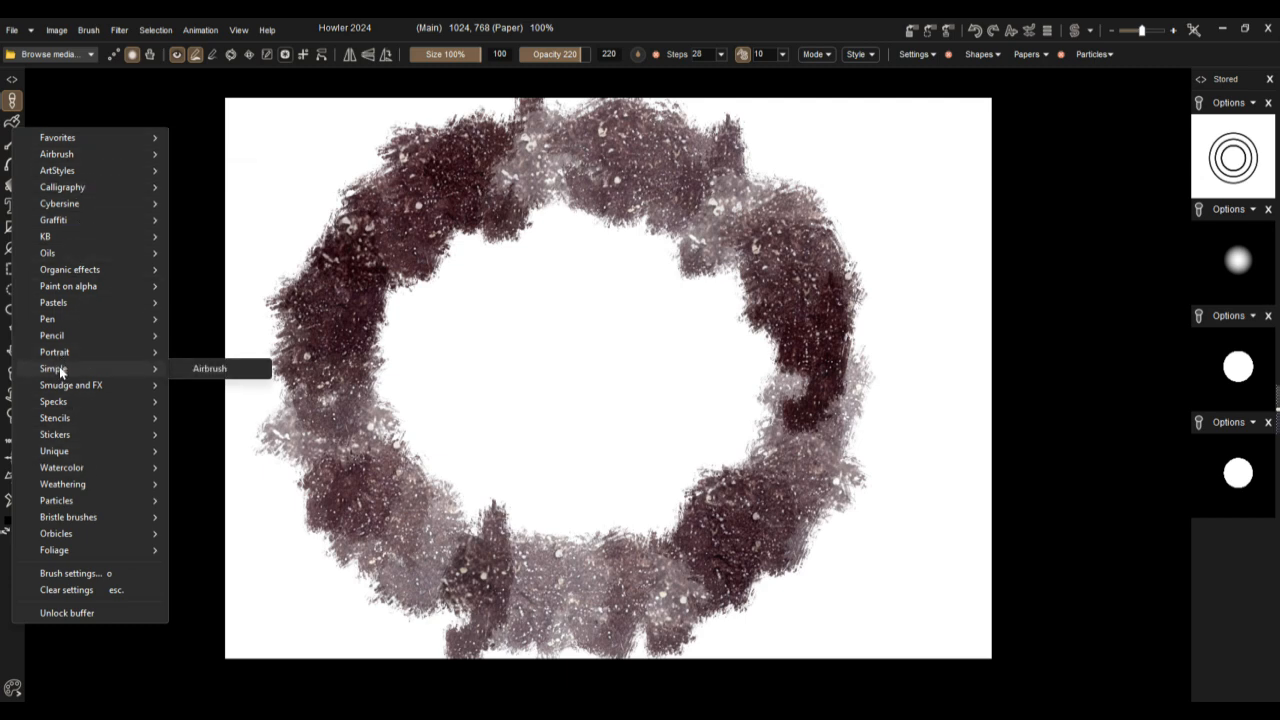
left_click(200, 369)
mouse_move(508, 422)
left_mouse_down()
mouse_move(600, 289)
mouse_move(738, 294)
mouse_move(498, 380)
left_mouse_up()
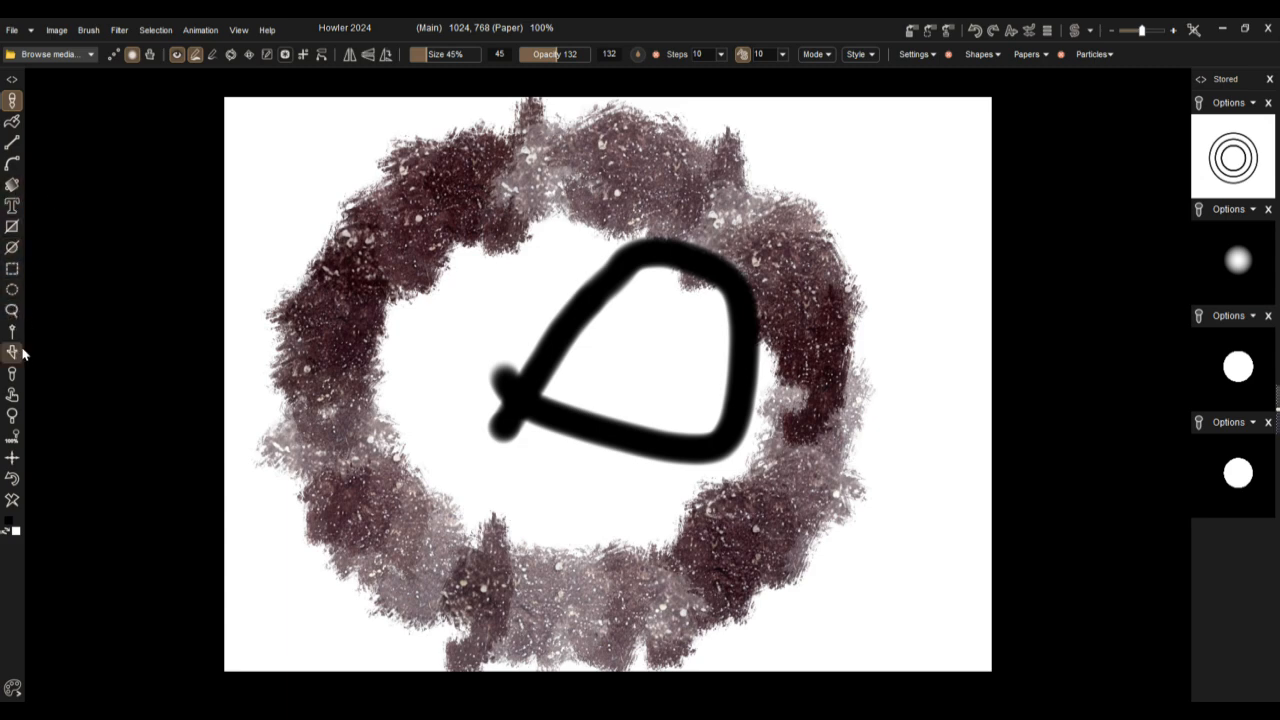
Step: Draw an unfilled airbrushed rectangle over the artwork and redraw it larger on a cleared canvas
left_click(11, 226)
mouse_move(445, 234)
left_mouse_down()
mouse_move(559, 358)
mouse_move(949, 606)
mouse_move(930, 593)
left_mouse_up()
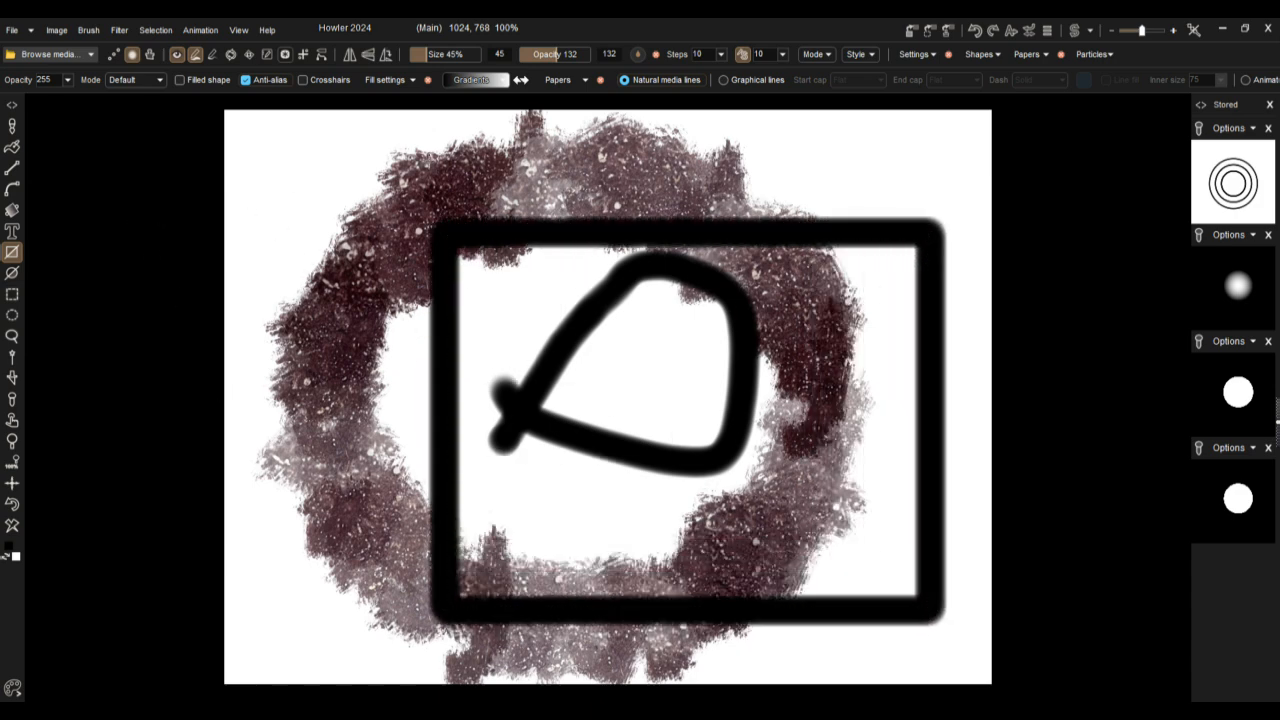
left_click(12, 525)
left_click_drag(323, 172, 912, 590)
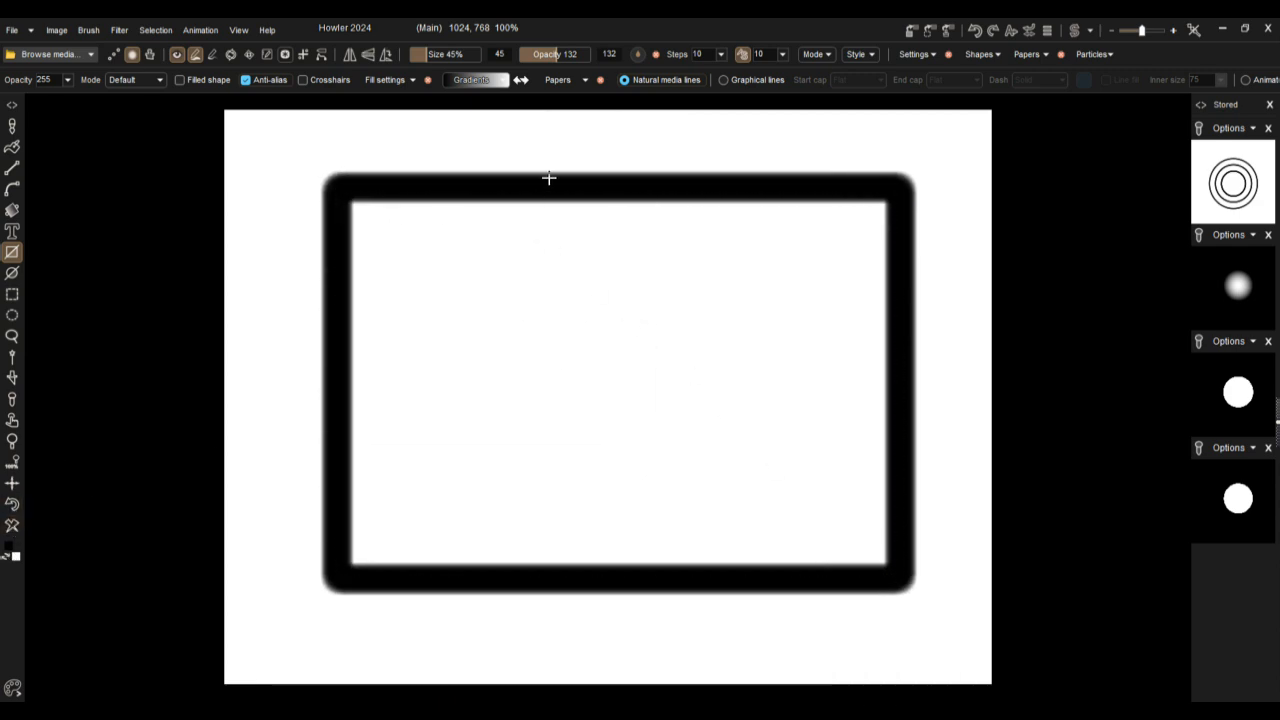
Step: With the brush settings open, set the value beside Steps to 29 and draw a smaller rectangle inside the first
left_click(913, 53)
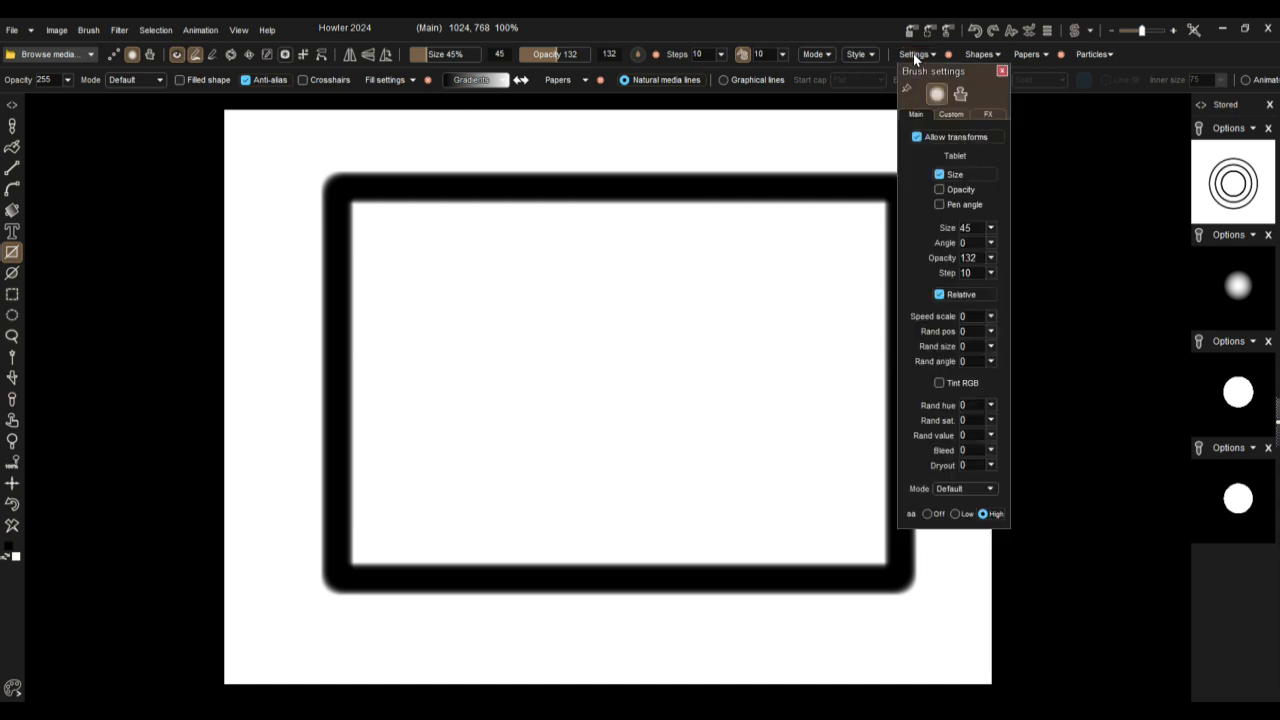
left_click_drag(945, 72, 203, 139)
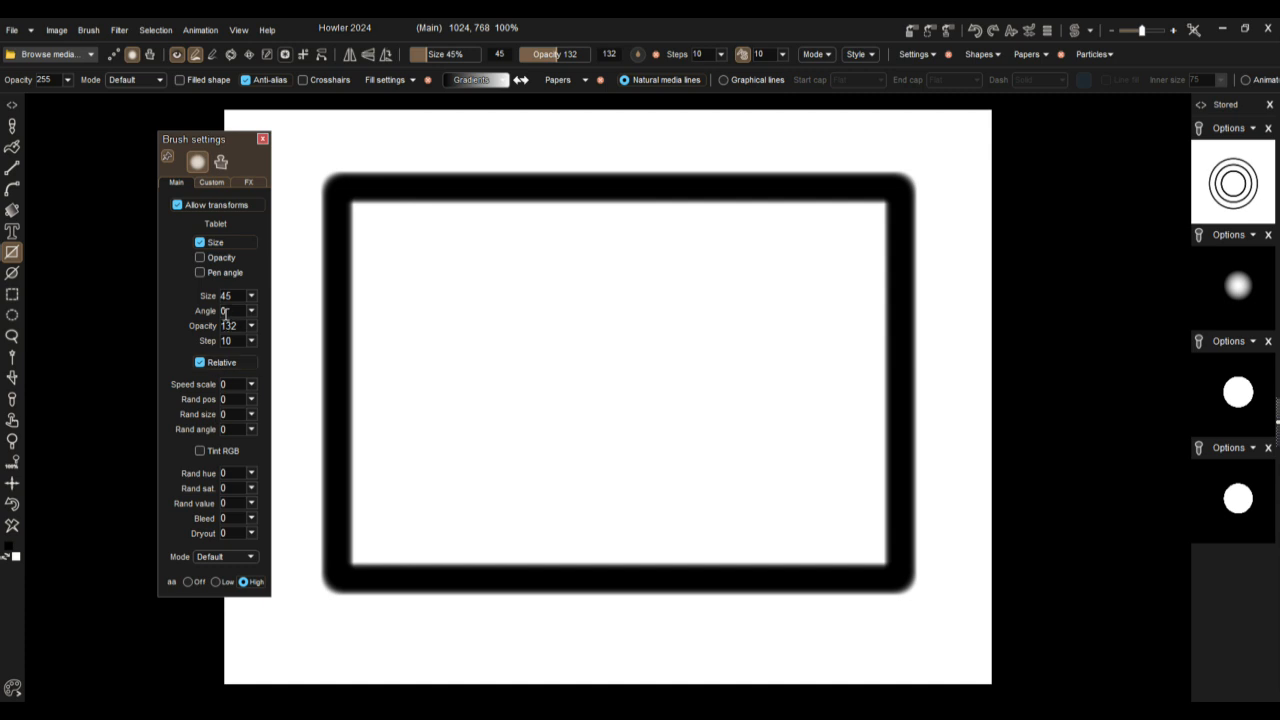
left_click(783, 55)
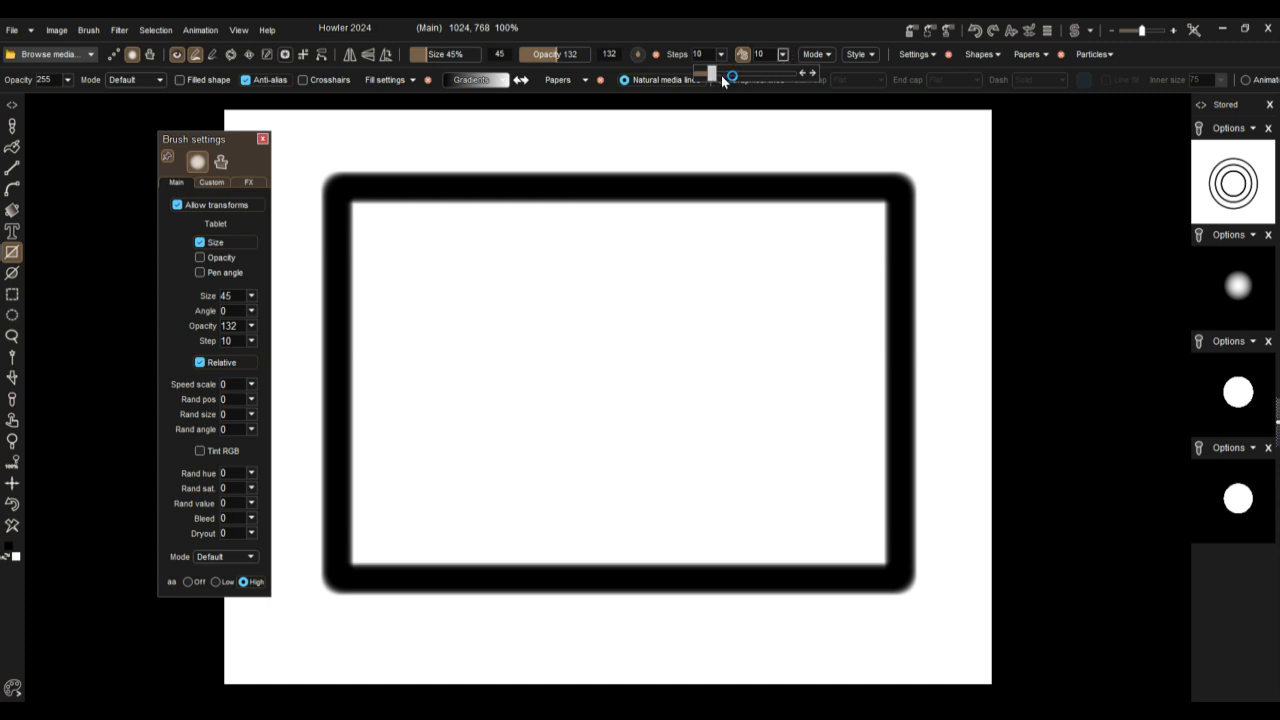
left_click_drag(721, 75, 763, 74)
left_click_drag(428, 261, 817, 523)
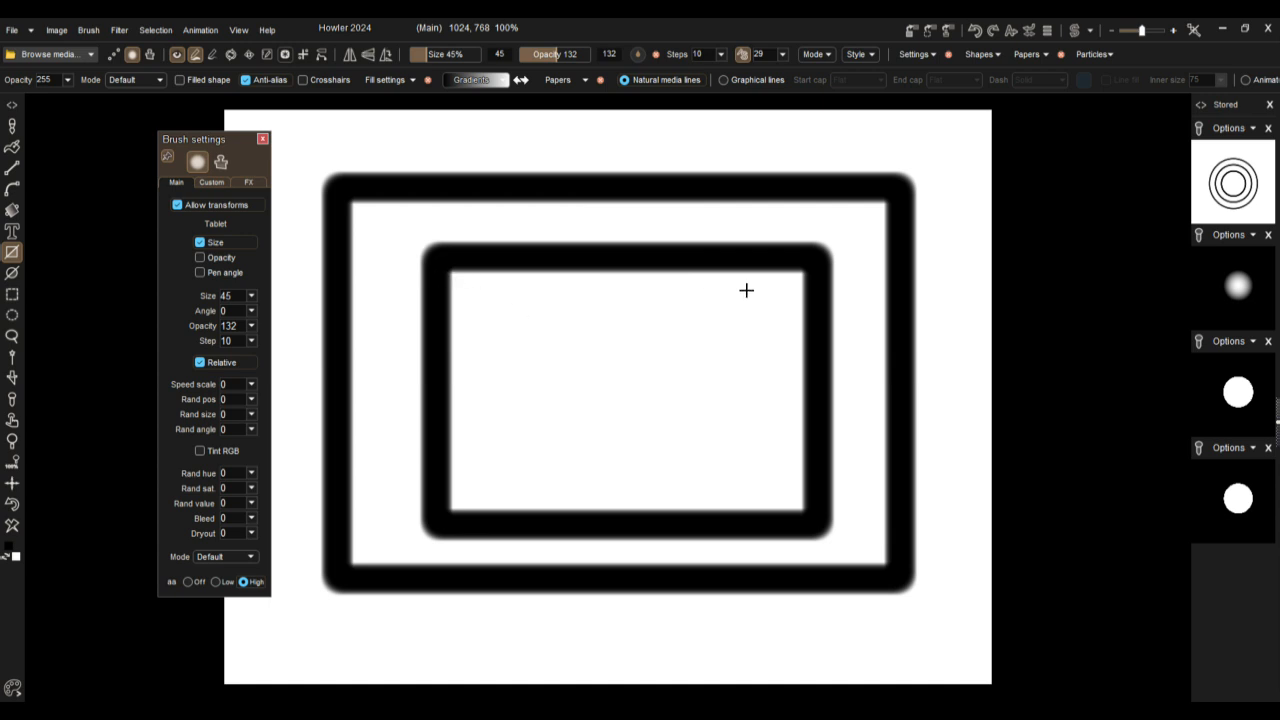
Step: Set the brush step to 255 and draw a dotted rectangle outline overlapping the solid ones
left_click(252, 343)
left_click_drag(243, 361, 276, 366)
mouse_move(418, 338)
left_mouse_down()
mouse_move(776, 547)
mouse_move(753, 625)
left_mouse_up()
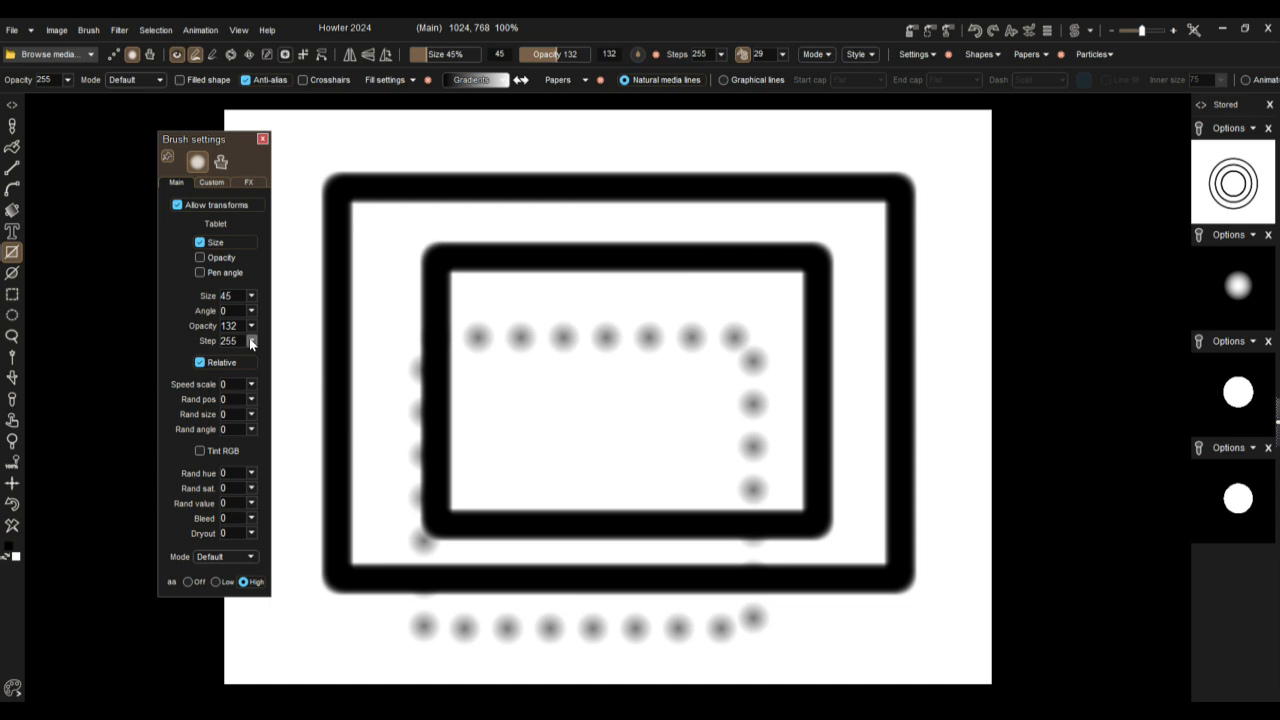
Step: Set the brush size to 176 and draw a rectangle and an ellipse outline of large soft dots
left_click_drag(430, 56, 449, 57)
mouse_move(444, 182)
left_mouse_down()
mouse_move(486, 329)
mouse_move(689, 466)
mouse_move(889, 574)
mouse_move(879, 562)
left_mouse_up()
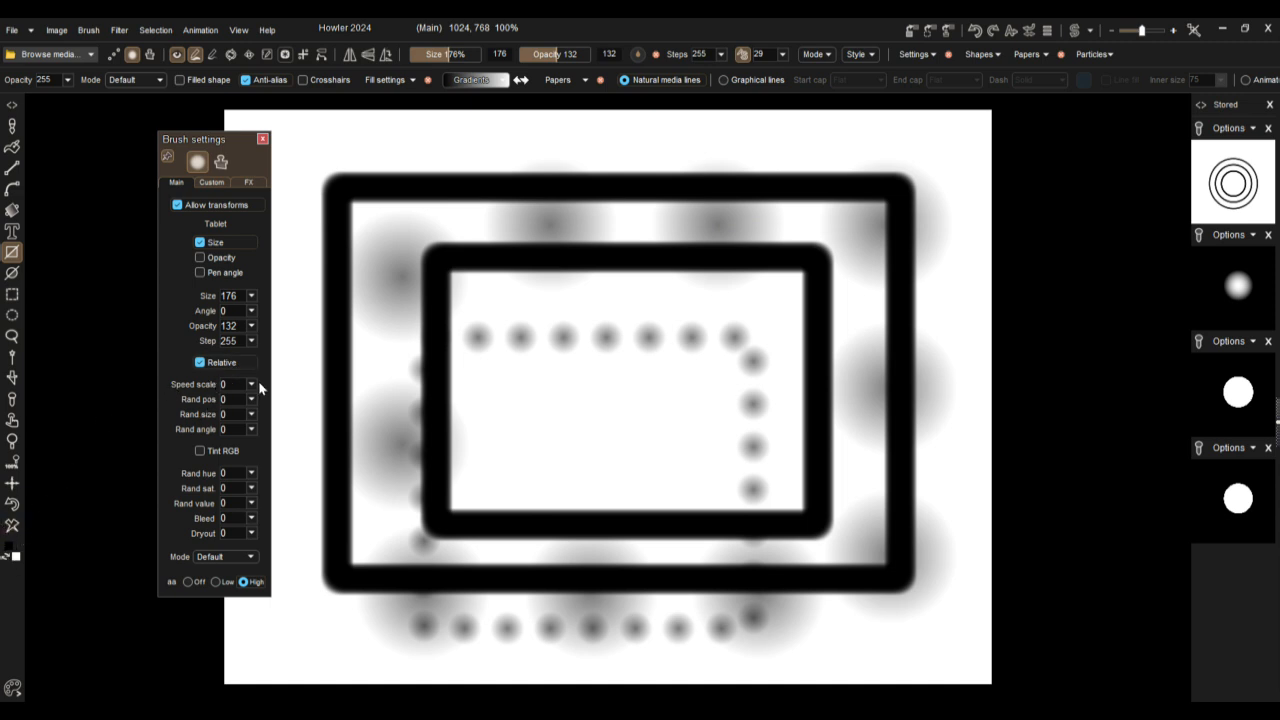
left_click(12, 272)
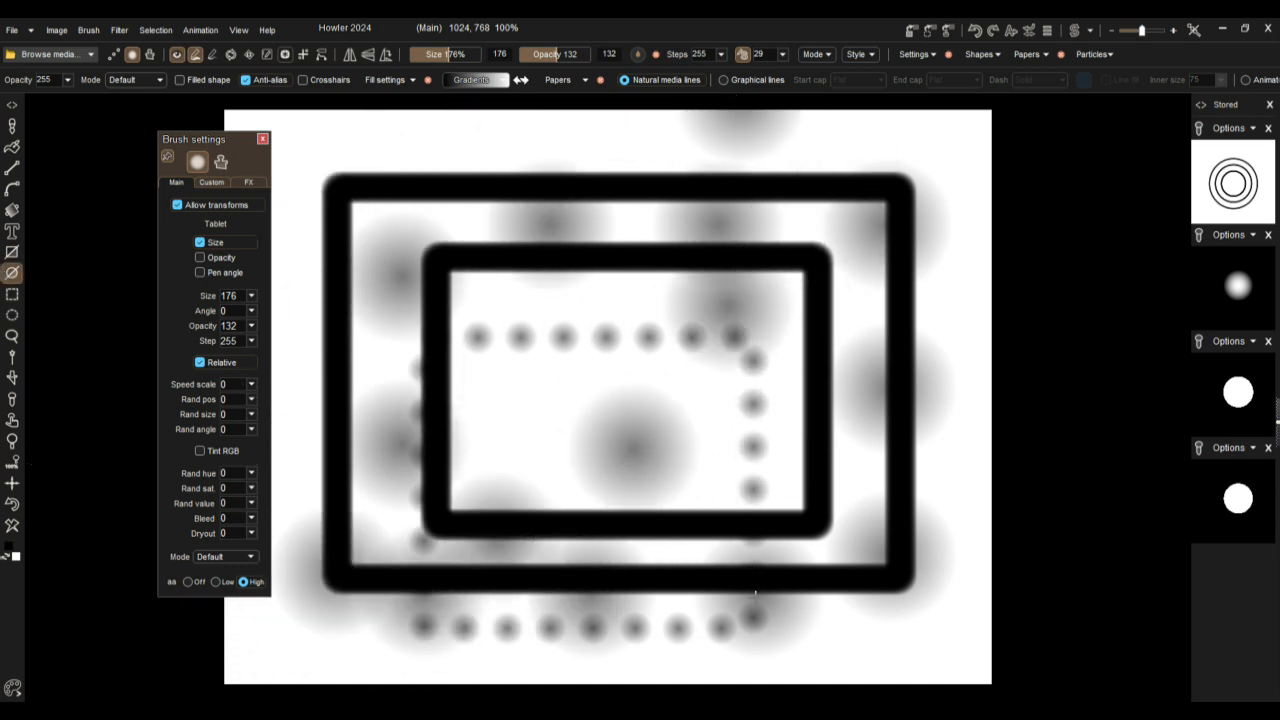
Step: Clear the canvas and draw an ellipse of soft dots with the brush opacity set to 255
left_click(12, 527)
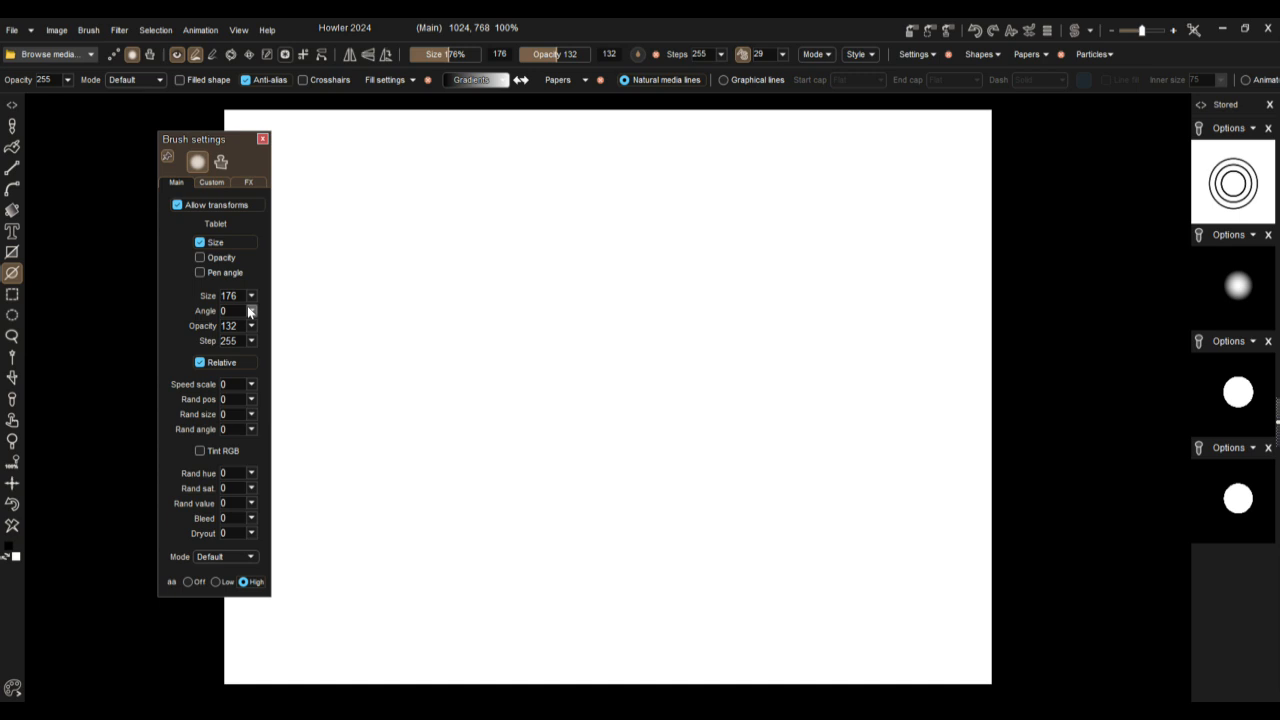
left_click(251, 326)
left_click_drag(212, 347, 363, 331)
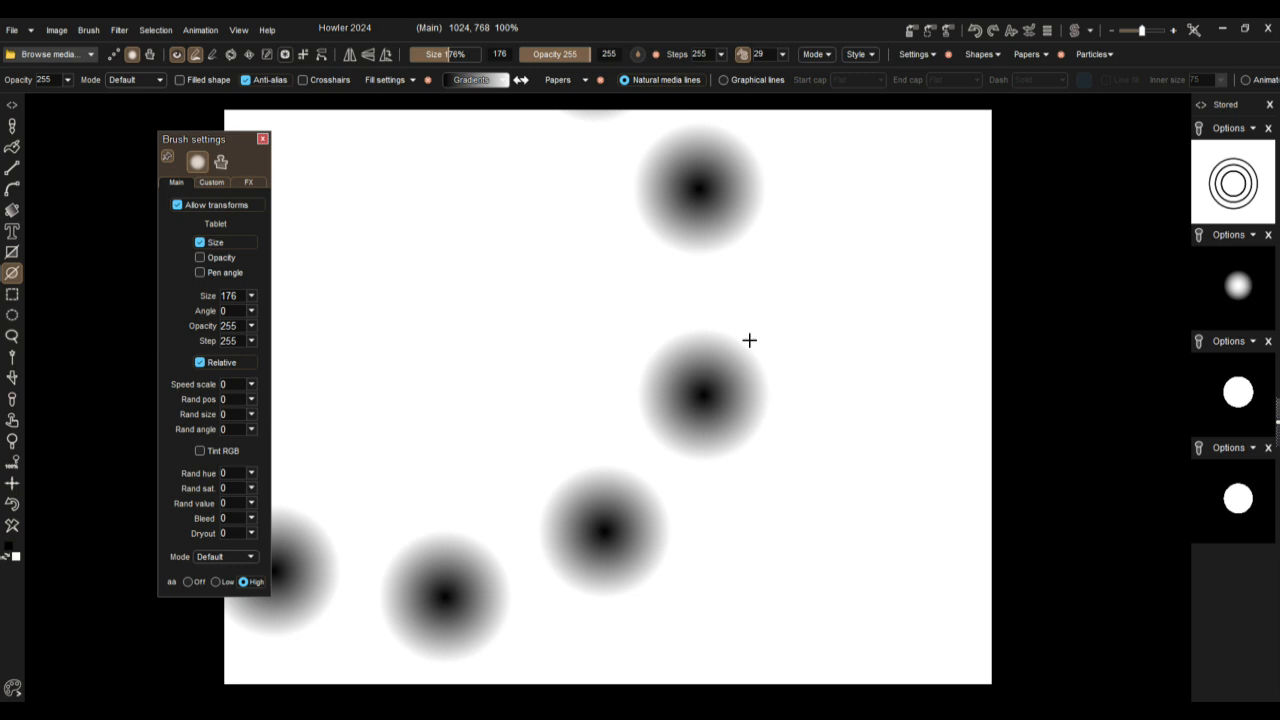
Step: Create a custom matte-style brush with a radius of 104 px and a bias of 99
left_click(209, 183)
left_click_drag(212, 312, 239, 284)
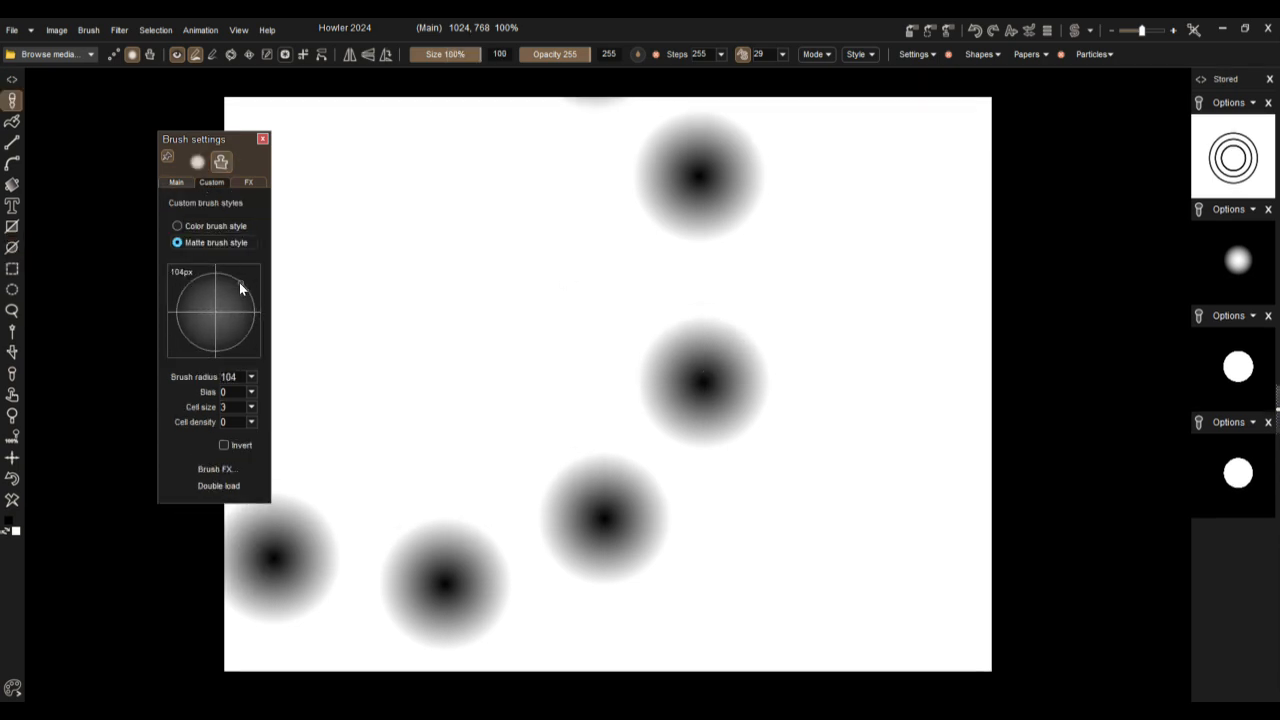
left_click(251, 391)
left_click_drag(211, 411, 294, 420)
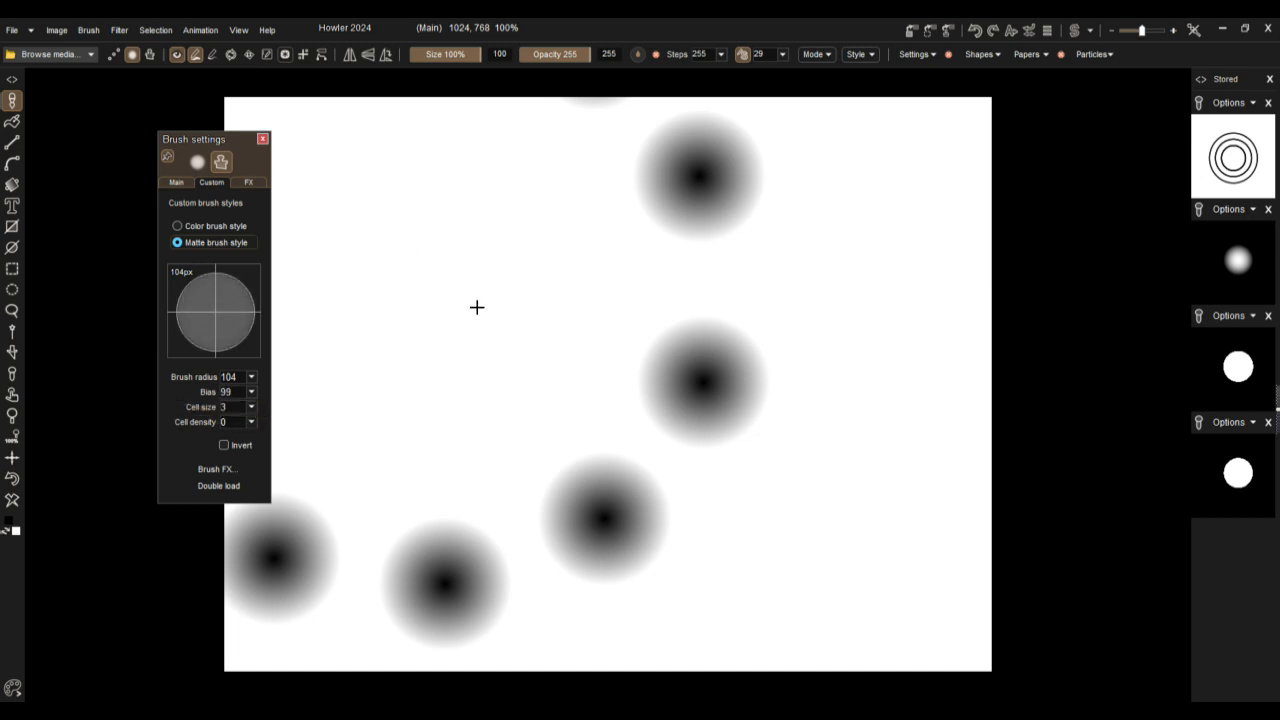
Step: Stamp eleven separate hard-edged black dots across the canvas with the custom brush
left_click(479, 321)
left_click(535, 458)
left_click(676, 533)
left_click(828, 591)
left_click(881, 444)
left_click(851, 279)
left_click(718, 213)
left_click(535, 189)
left_click(374, 225)
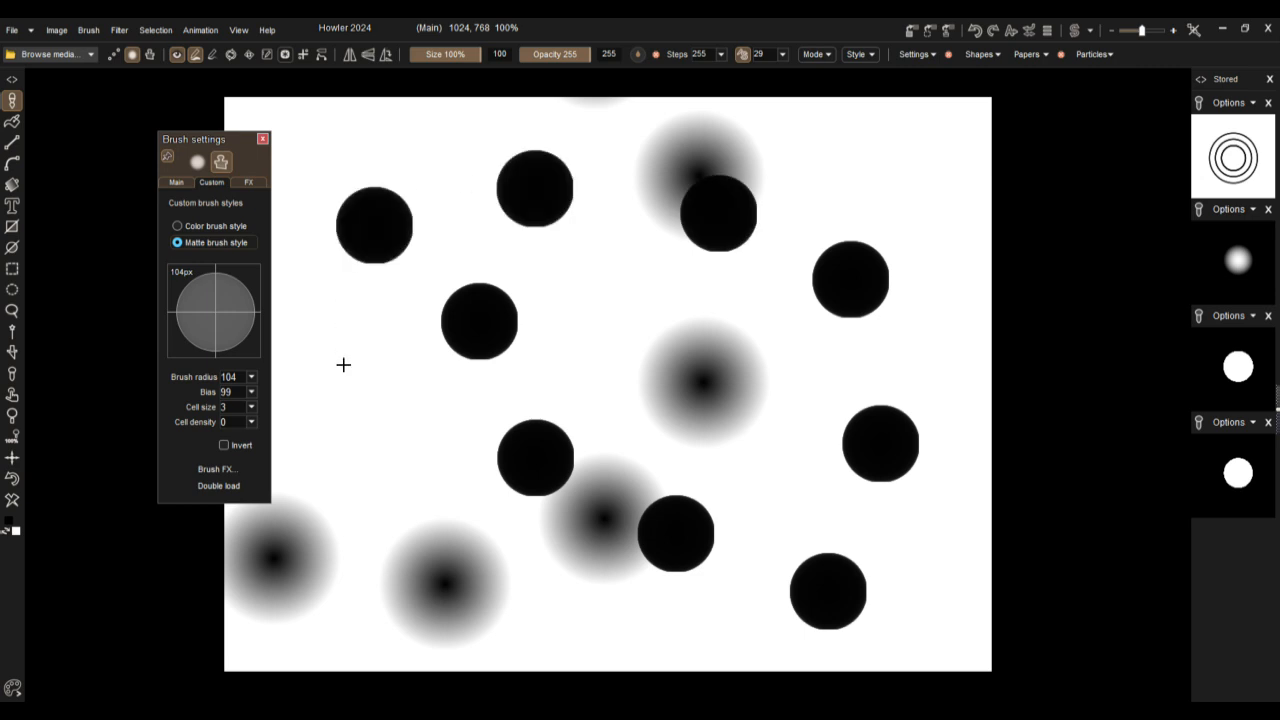
left_click(342, 368)
left_click(282, 405)
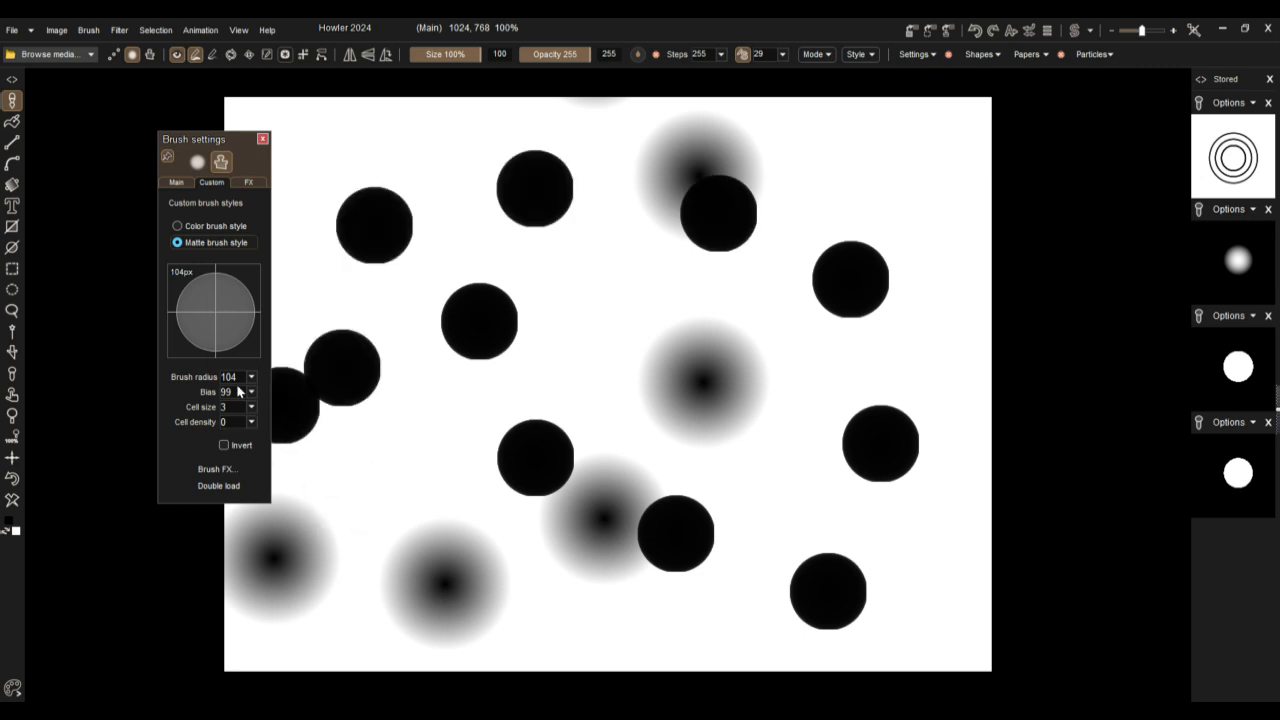
Step: Set the custom brush size to 55 and paint a freehand trail of smaller dots among the large ones
left_click(175, 182)
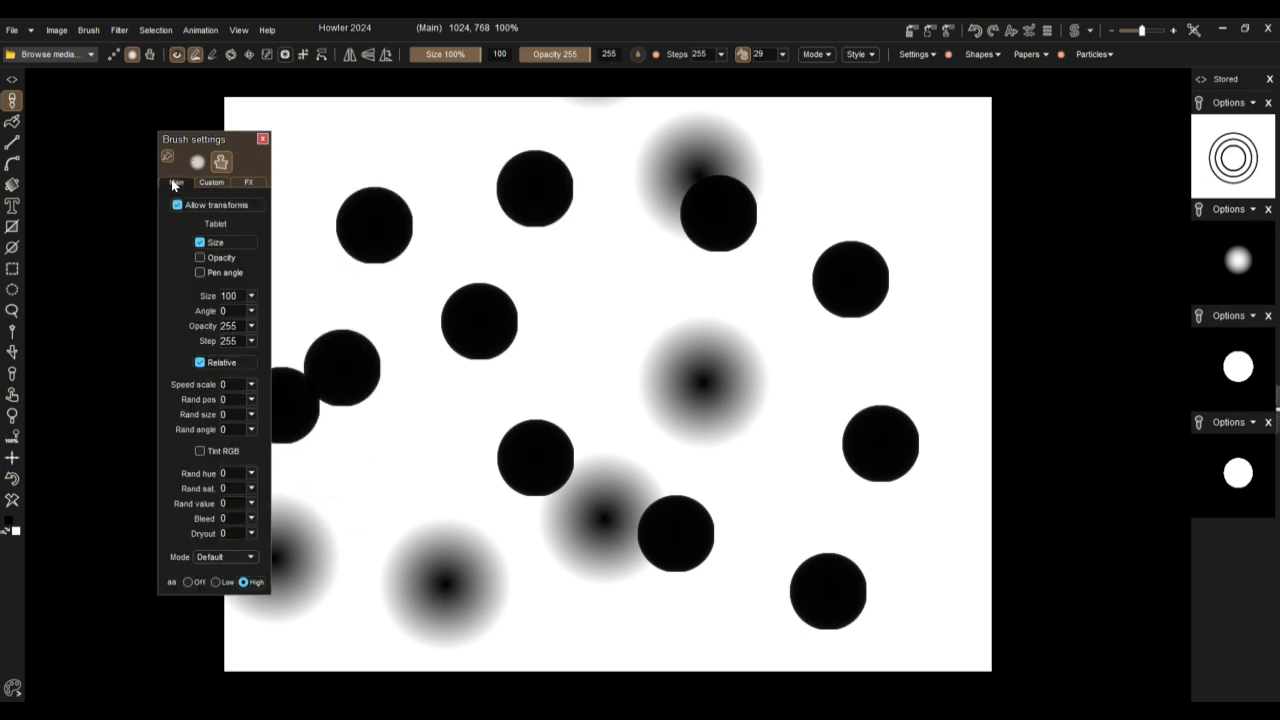
left_click(251, 297)
left_click(217, 312)
mouse_move(664, 382)
left_mouse_down()
mouse_move(565, 473)
mouse_move(485, 515)
left_mouse_up()
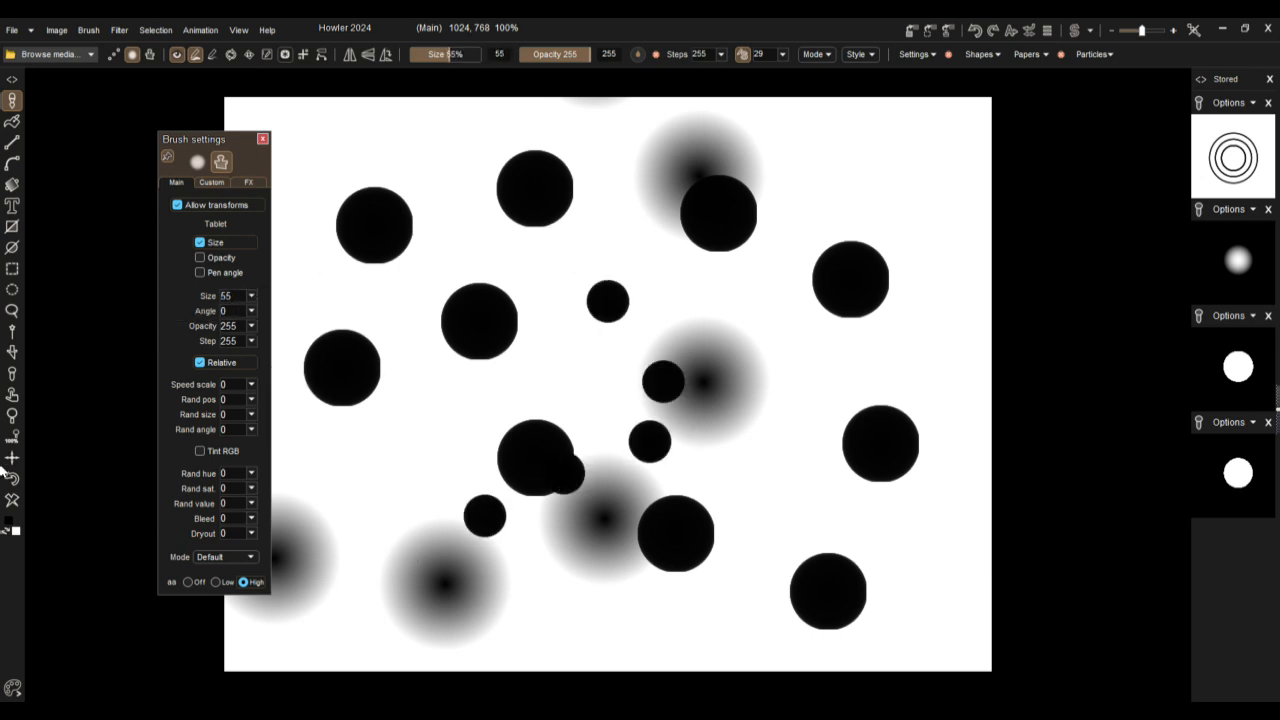
Step: Clear the canvas and draw a large unfilled ellipse as a ring of black dots with the custom brush
left_click(12, 500)
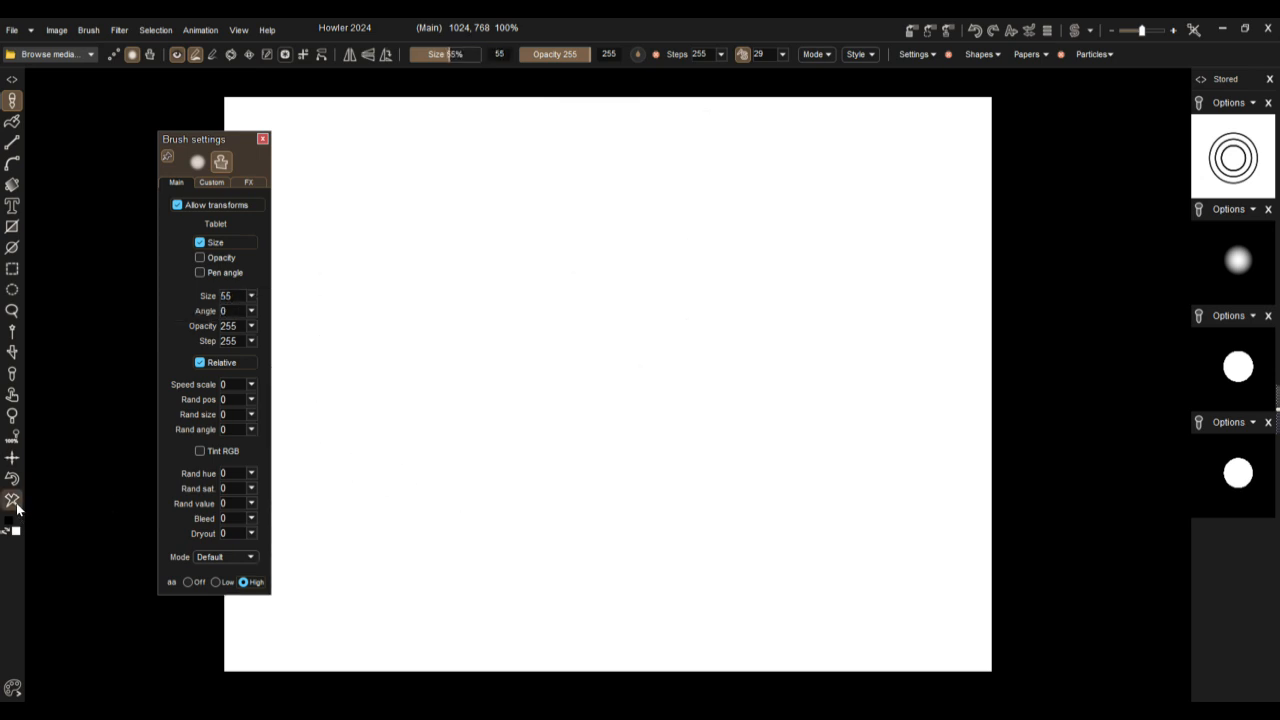
left_click(9, 247)
mouse_move(576, 406)
left_mouse_down()
mouse_move(856, 177)
mouse_move(808, 134)
mouse_move(797, 200)
mouse_move(811, 214)
mouse_move(794, 185)
mouse_move(809, 234)
left_mouse_up()
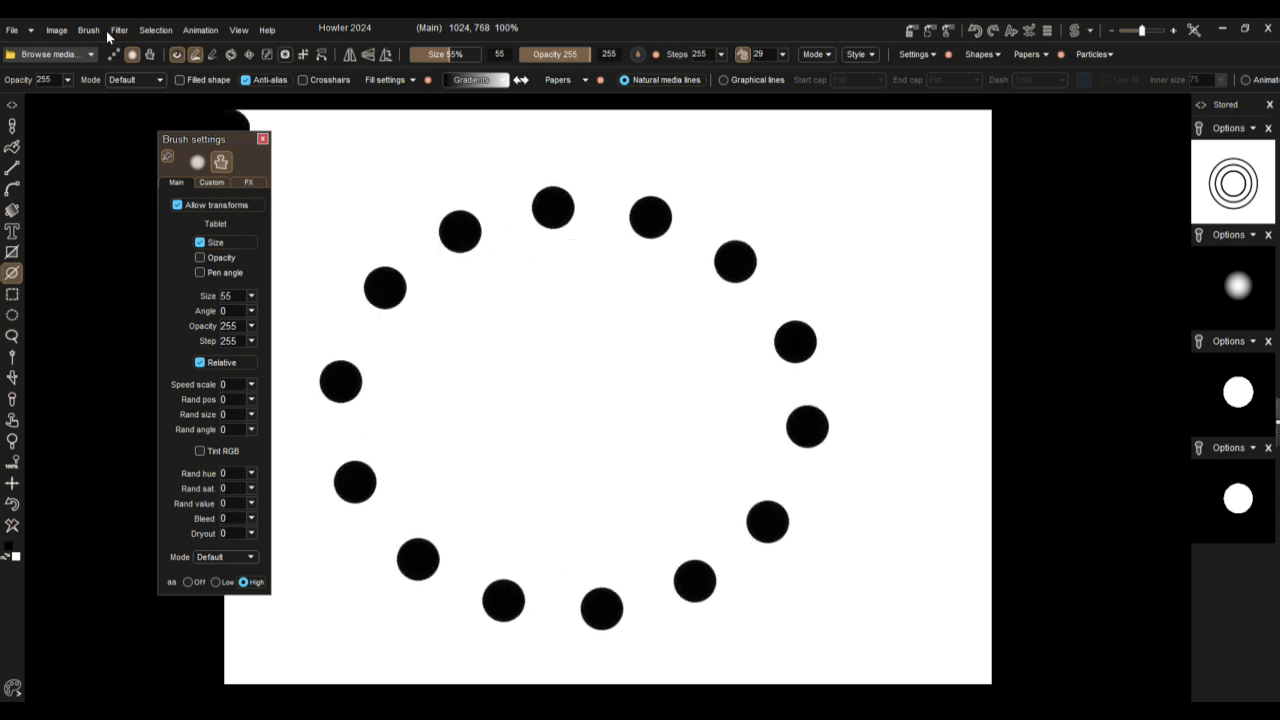
Step: Invert the image and apply the Light diffusion filter with a radius of 126 to the dot ring
left_click(56, 30)
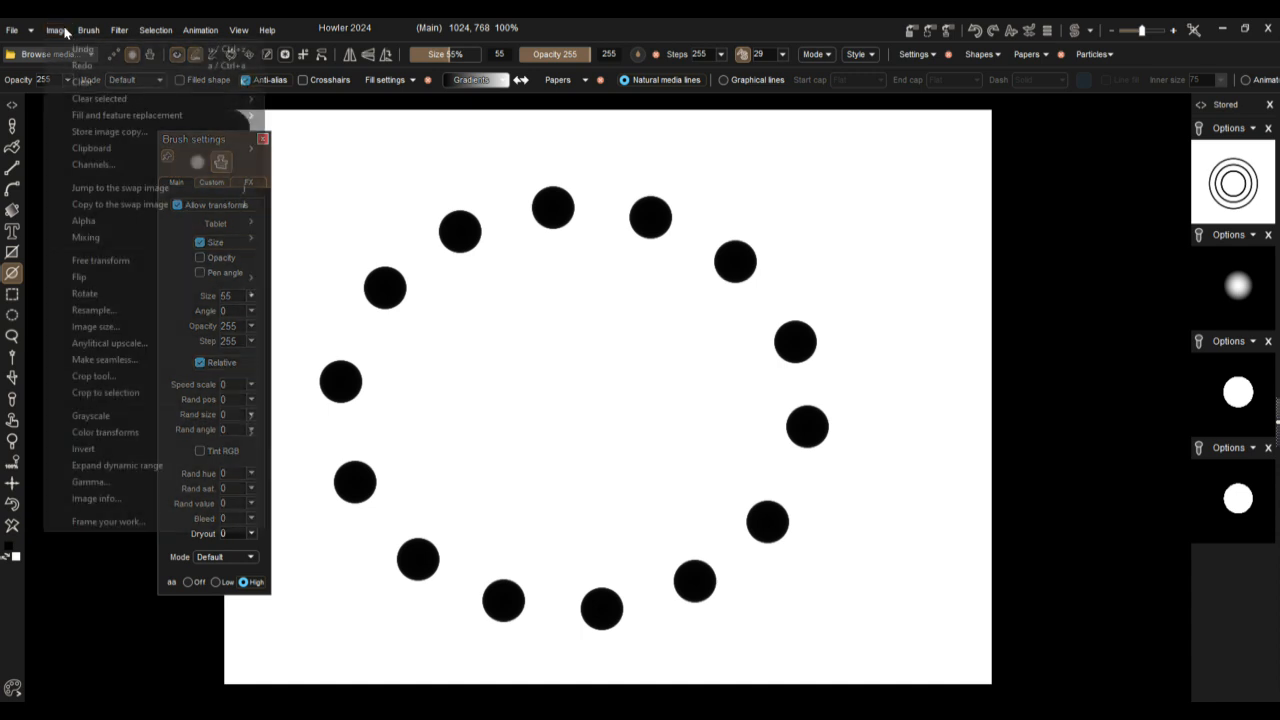
left_click(88, 449)
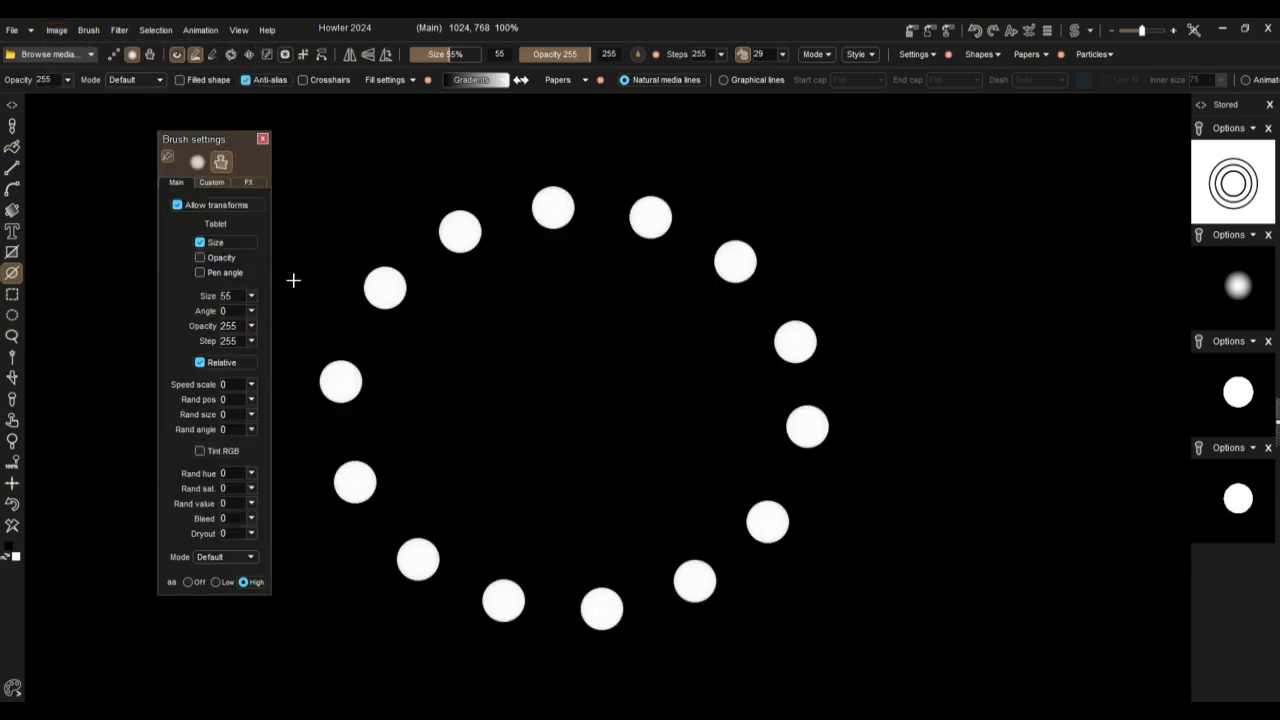
left_click(116, 30)
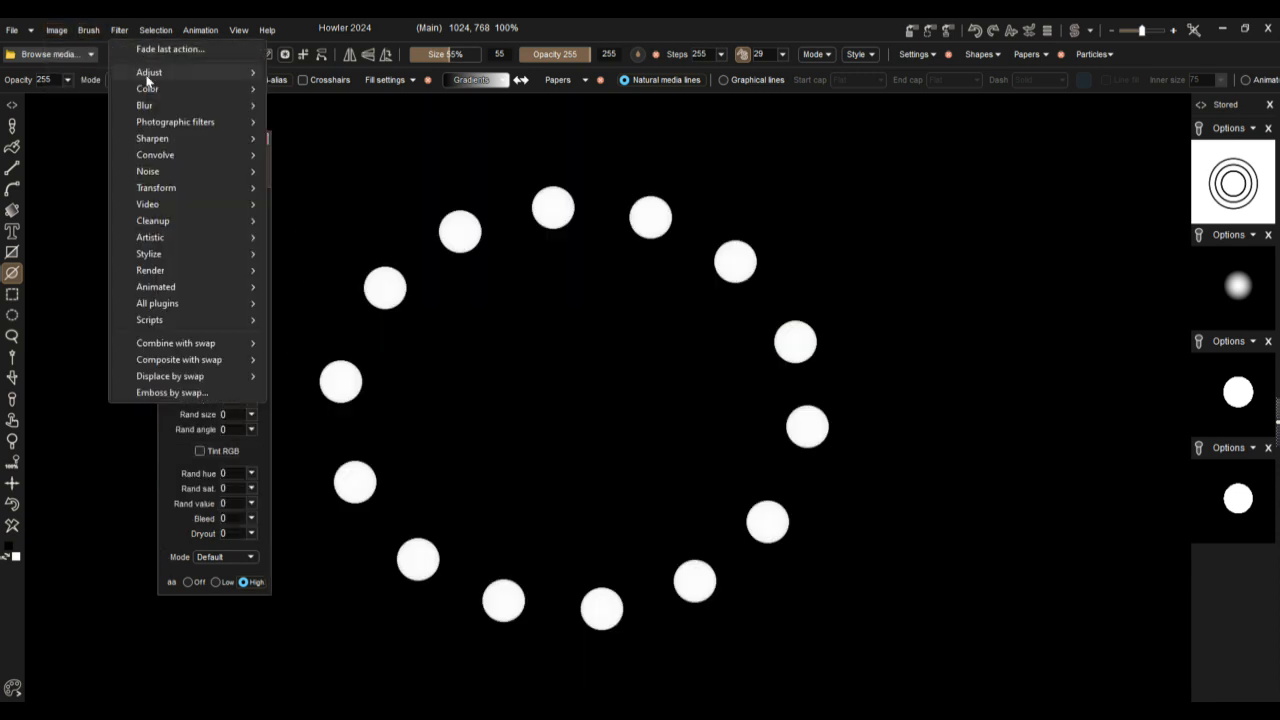
mouse_move(161, 125)
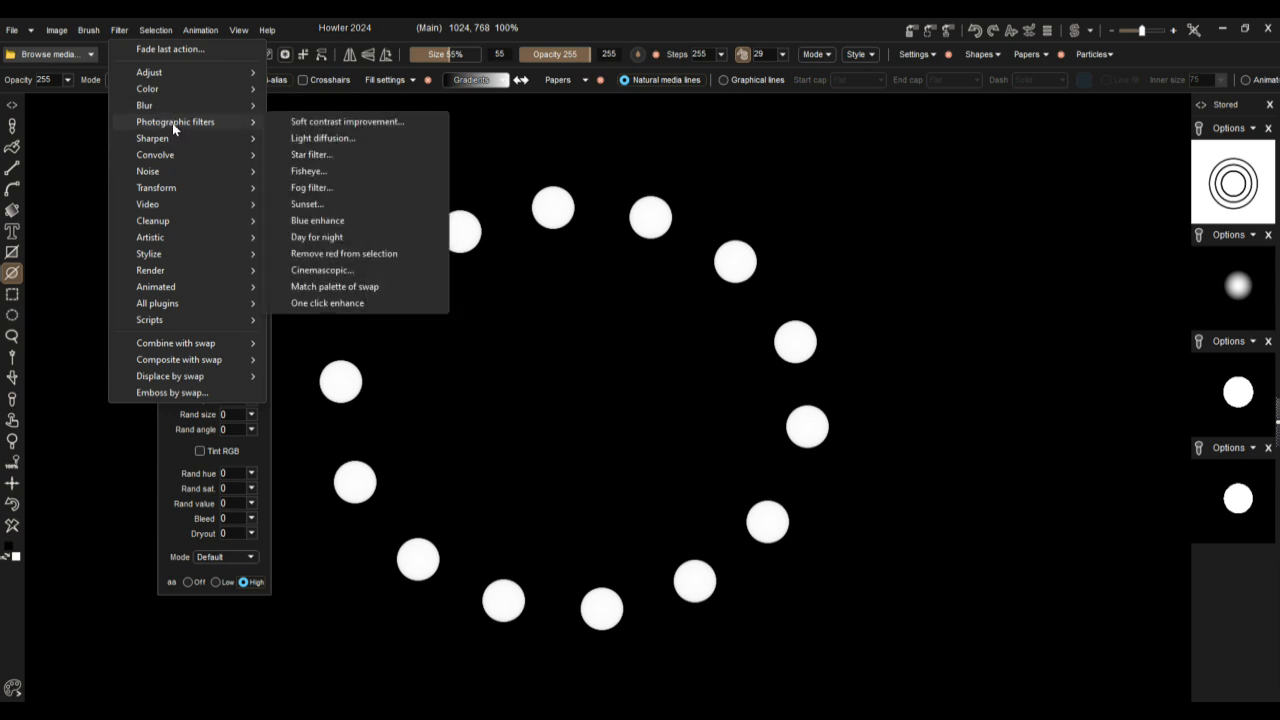
left_click(335, 140)
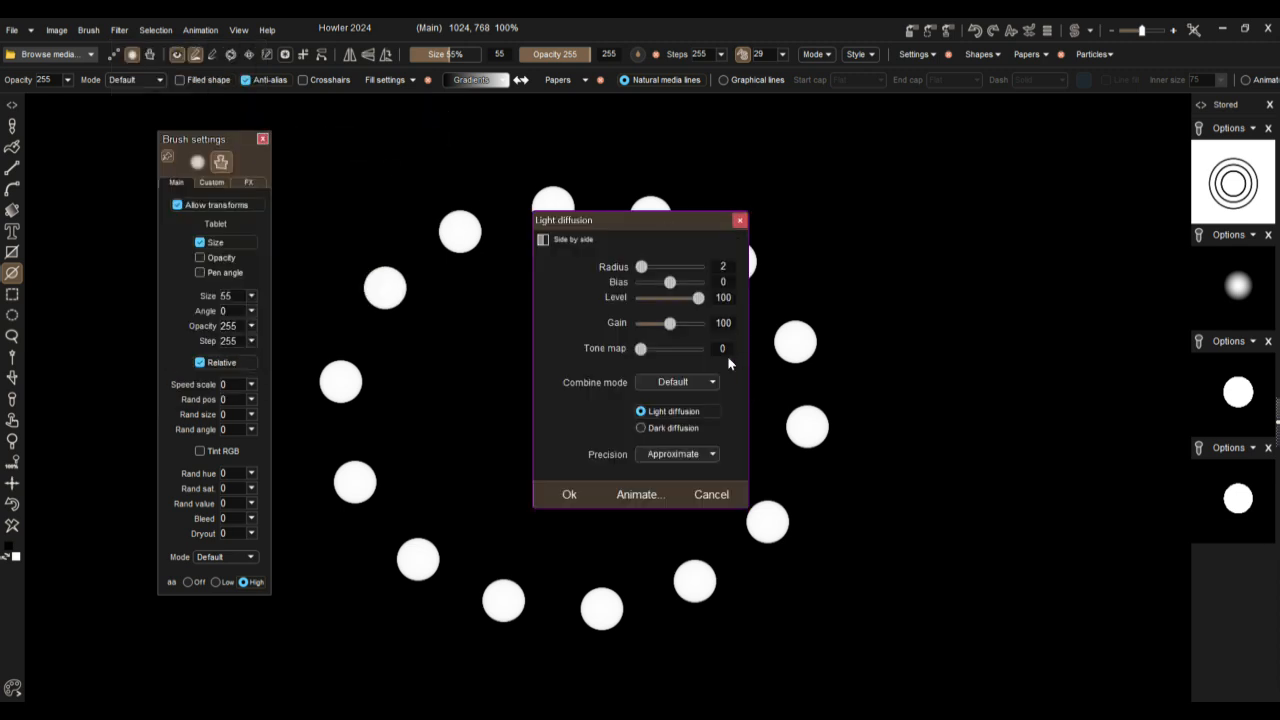
left_click_drag(650, 265, 659, 270)
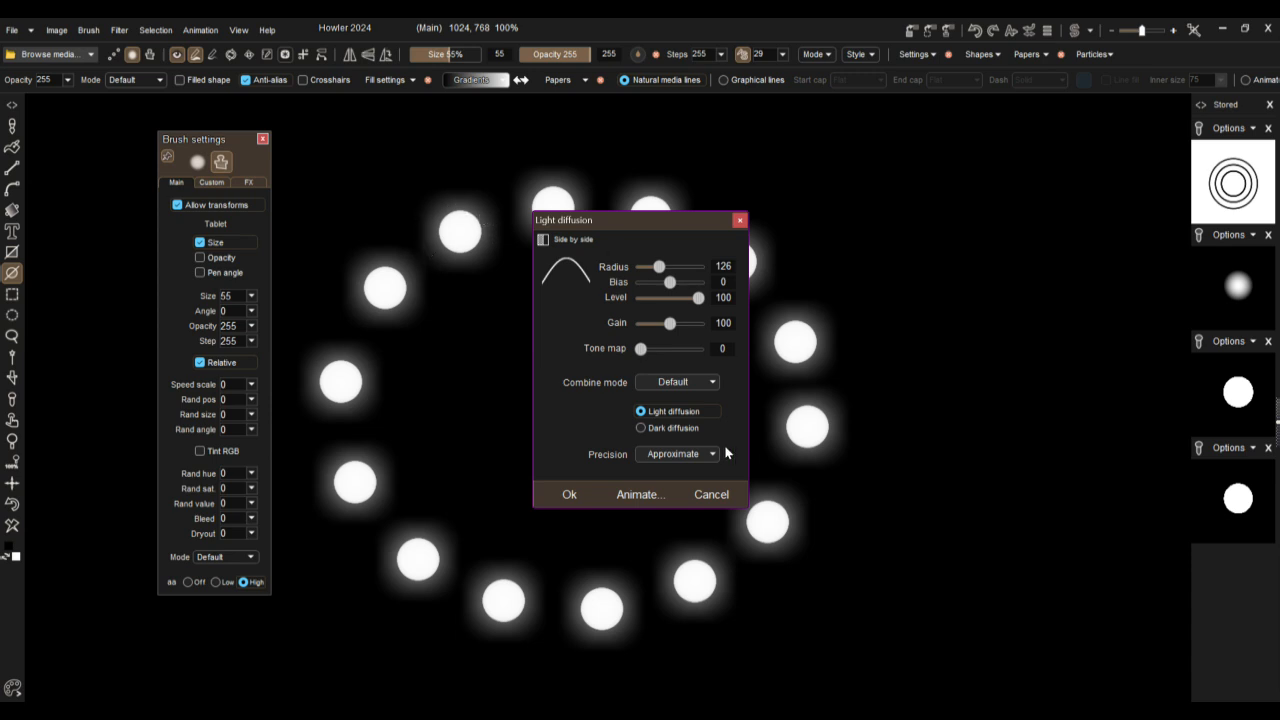
left_click(566, 494)
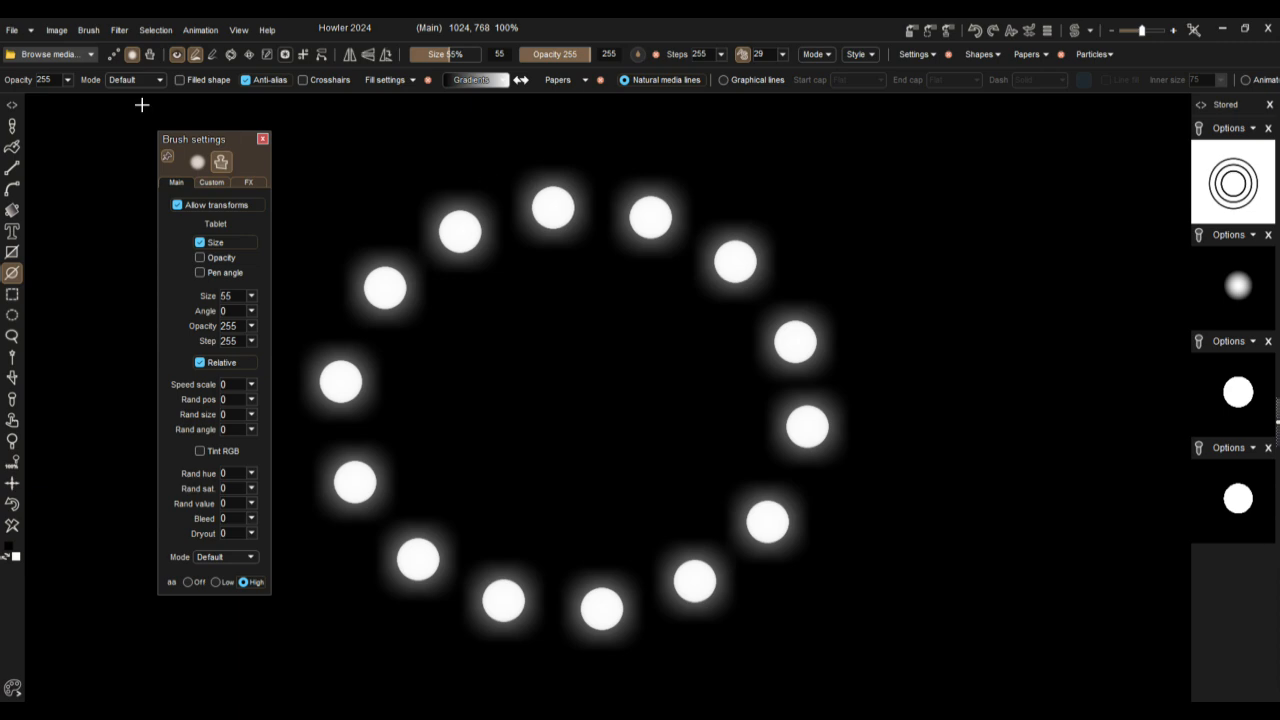
Step: Open the Puppy Ray GPU transform filter on the glowing dot ring and rotate the camera over the generated landscape
left_click(120, 30)
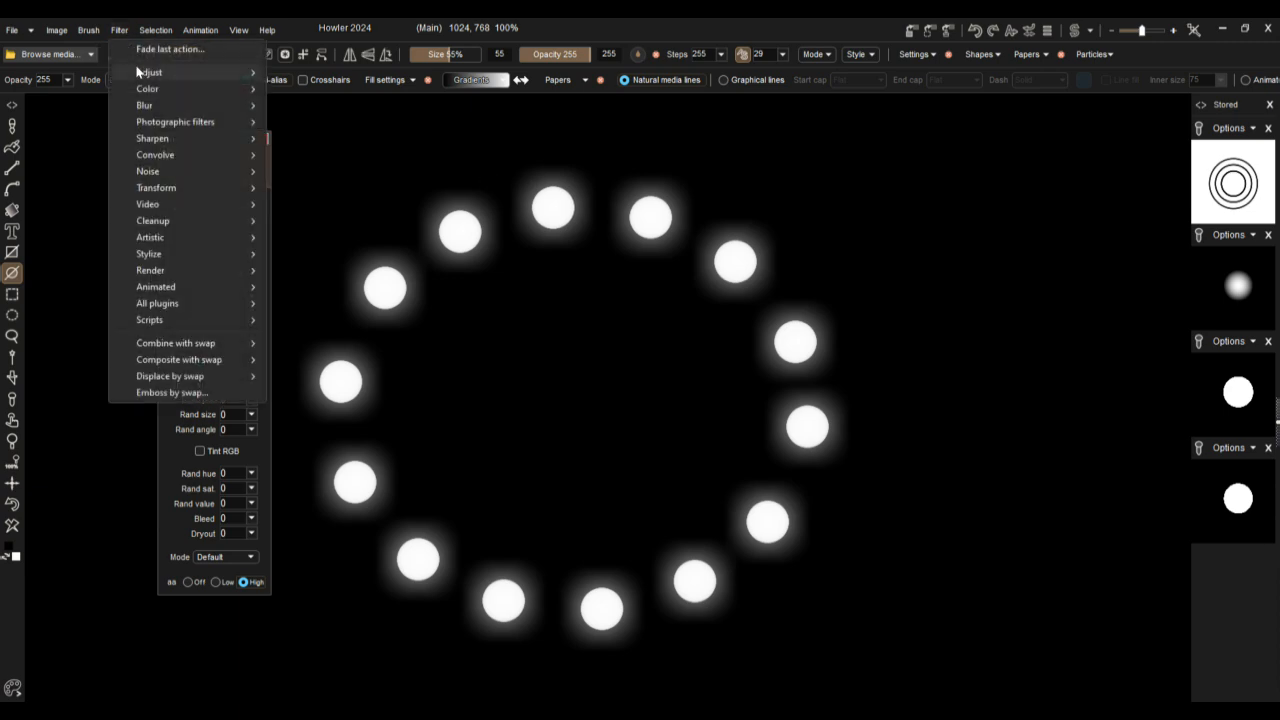
mouse_move(180, 187)
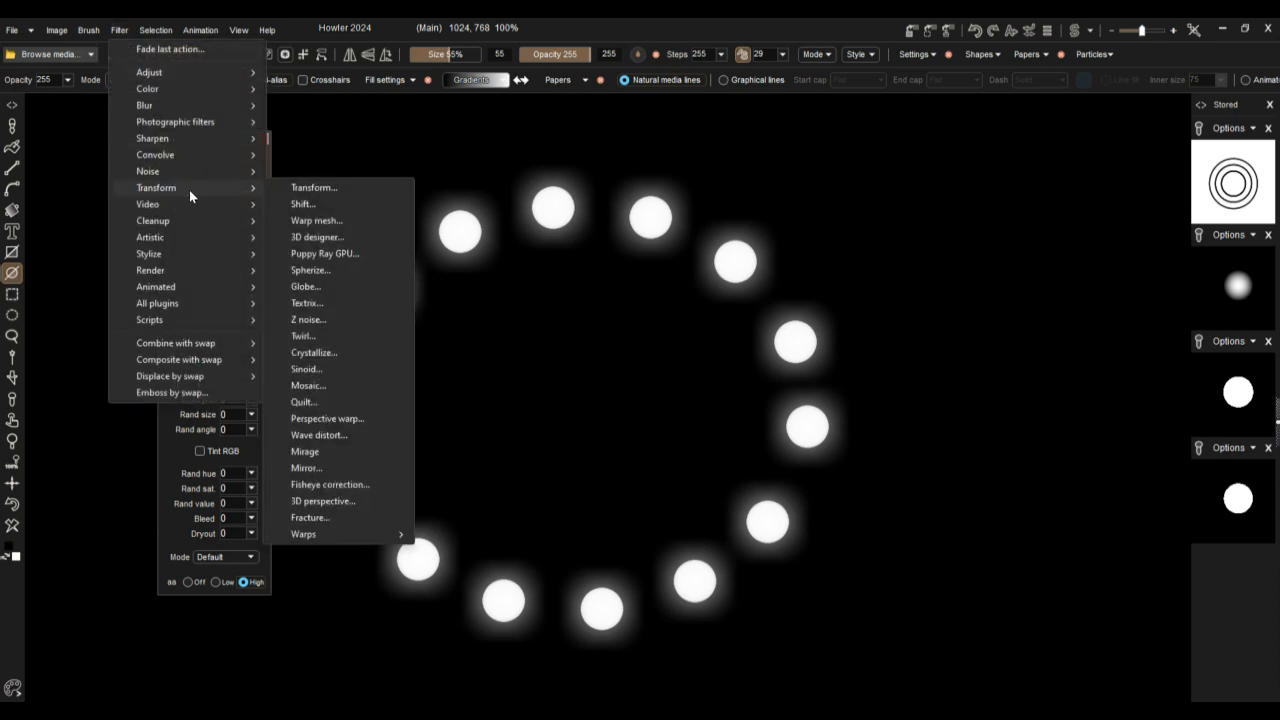
left_click(345, 256)
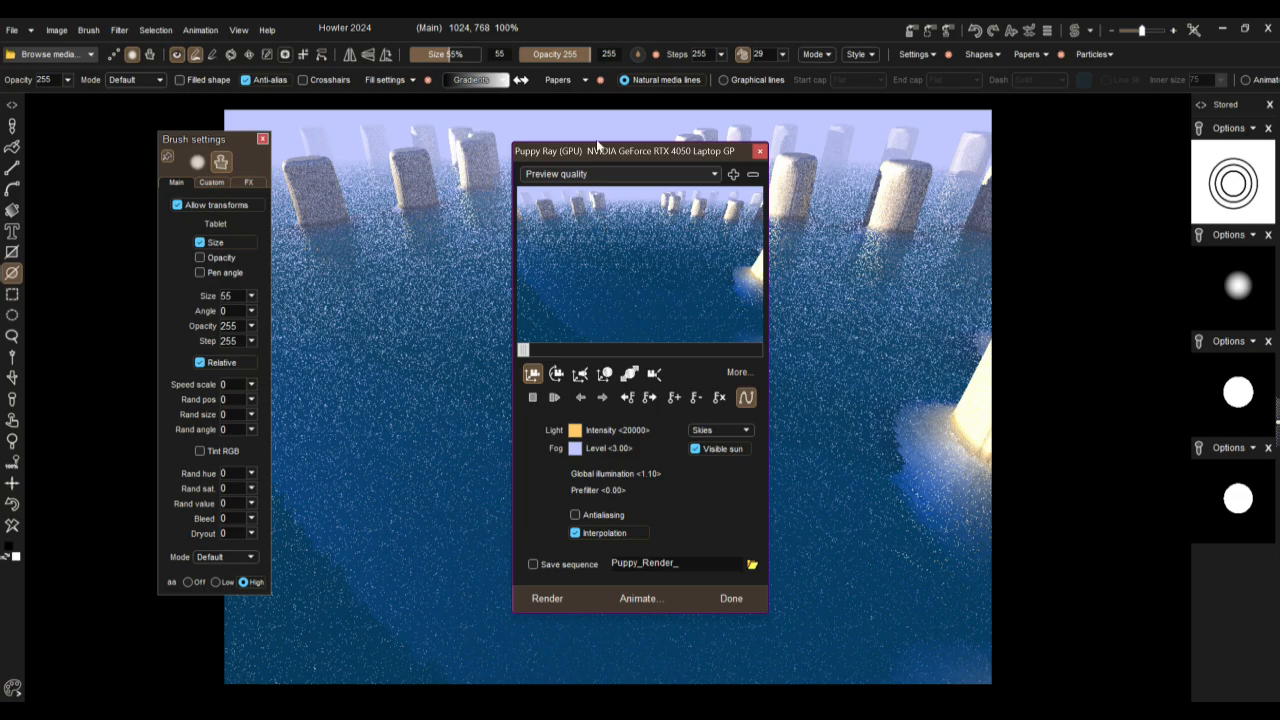
left_click_drag(597, 146, 158, 163)
left_click(118, 380)
left_click_drag(136, 242, 364, 289)
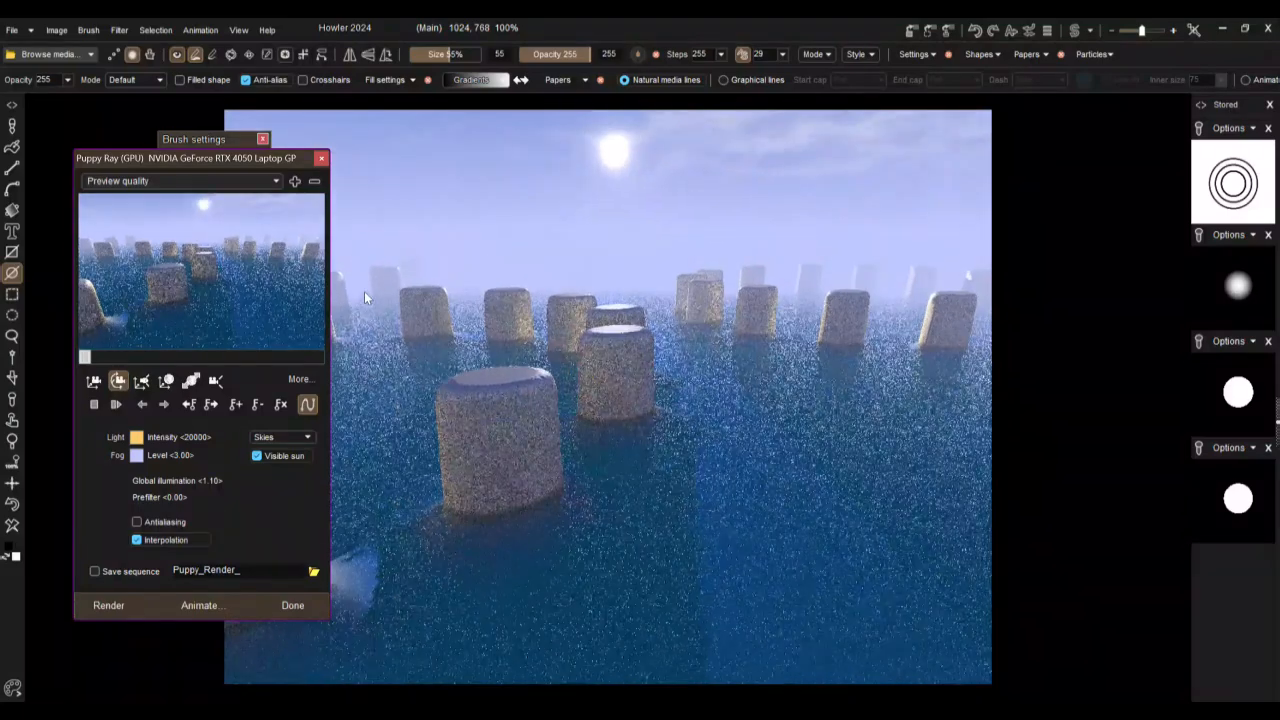
Step: Show the additional Puppy Ray settings, set the water plane to None and rotate the camera around the columns
left_click(298, 379)
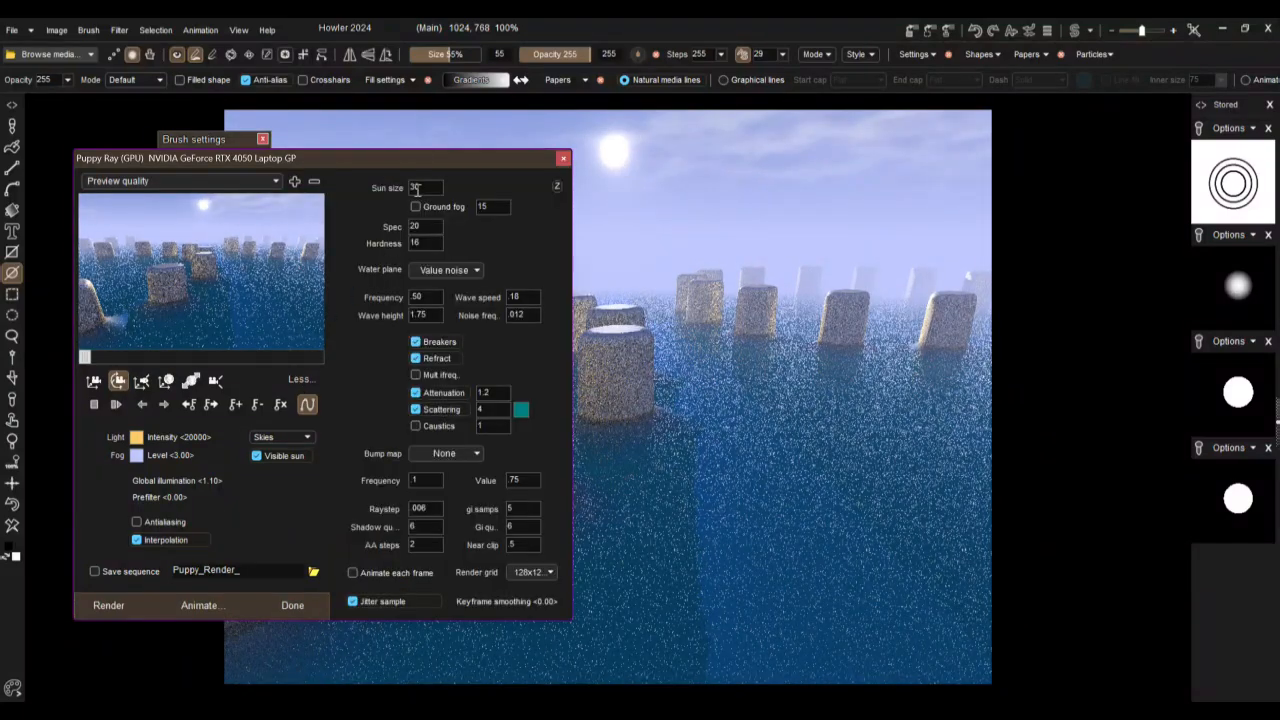
left_click(448, 273)
left_click(443, 291)
left_click_drag(259, 255, 573, 455)
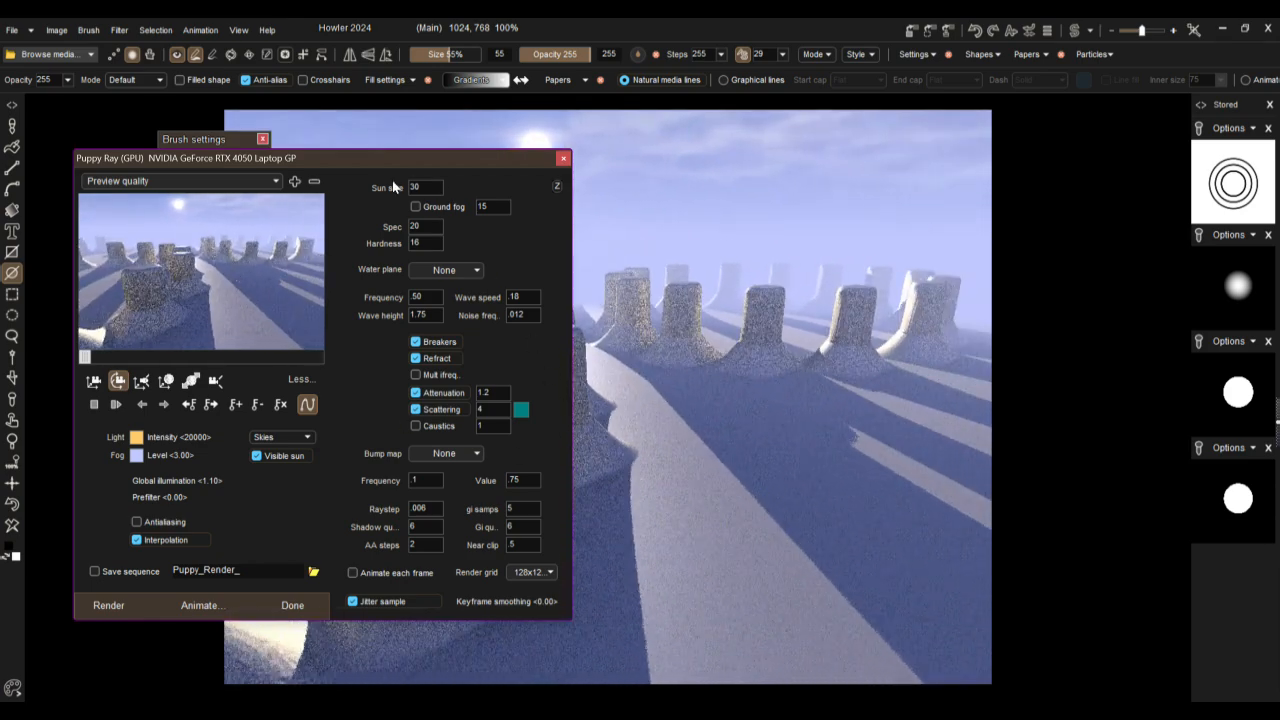
Step: Reposition the Puppy Ray window clear of the scene's foreground columns and raise the terrain height to make the columns taller
mouse_move(376, 157)
left_mouse_down()
mouse_move(1133, 206)
mouse_move(1005, 196)
left_mouse_up()
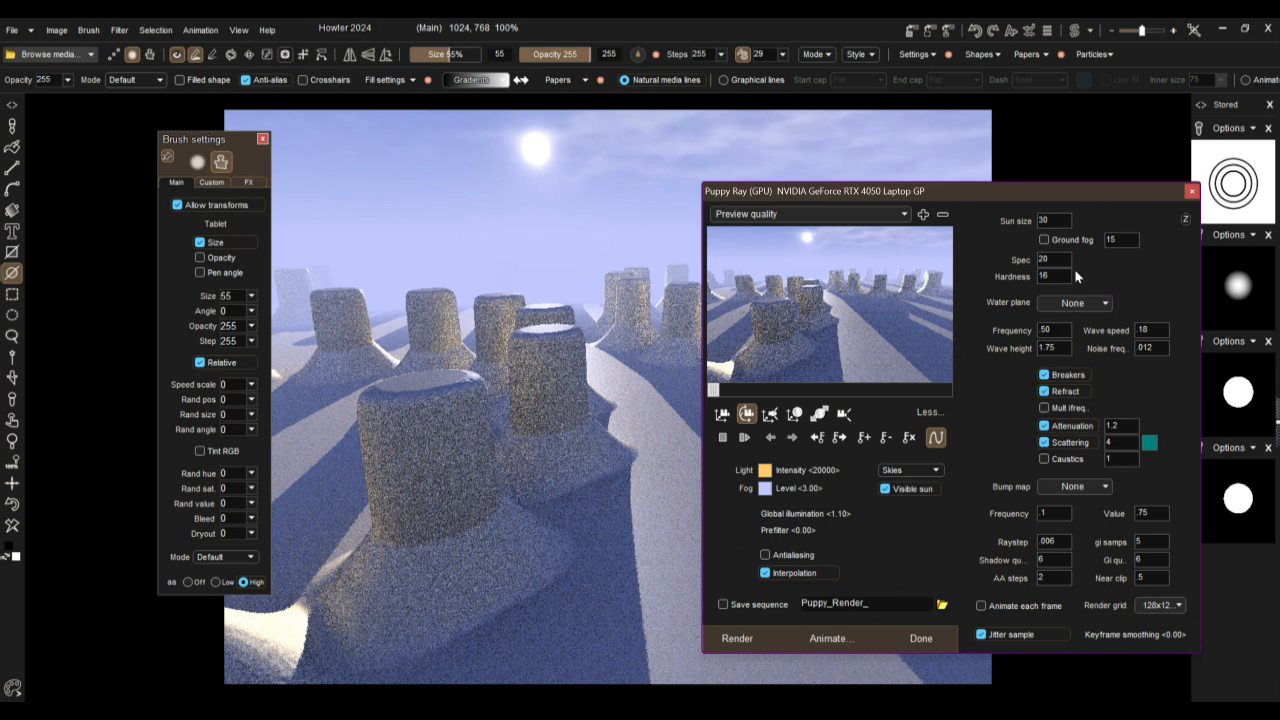
left_click_drag(1015, 190, 1029, 118)
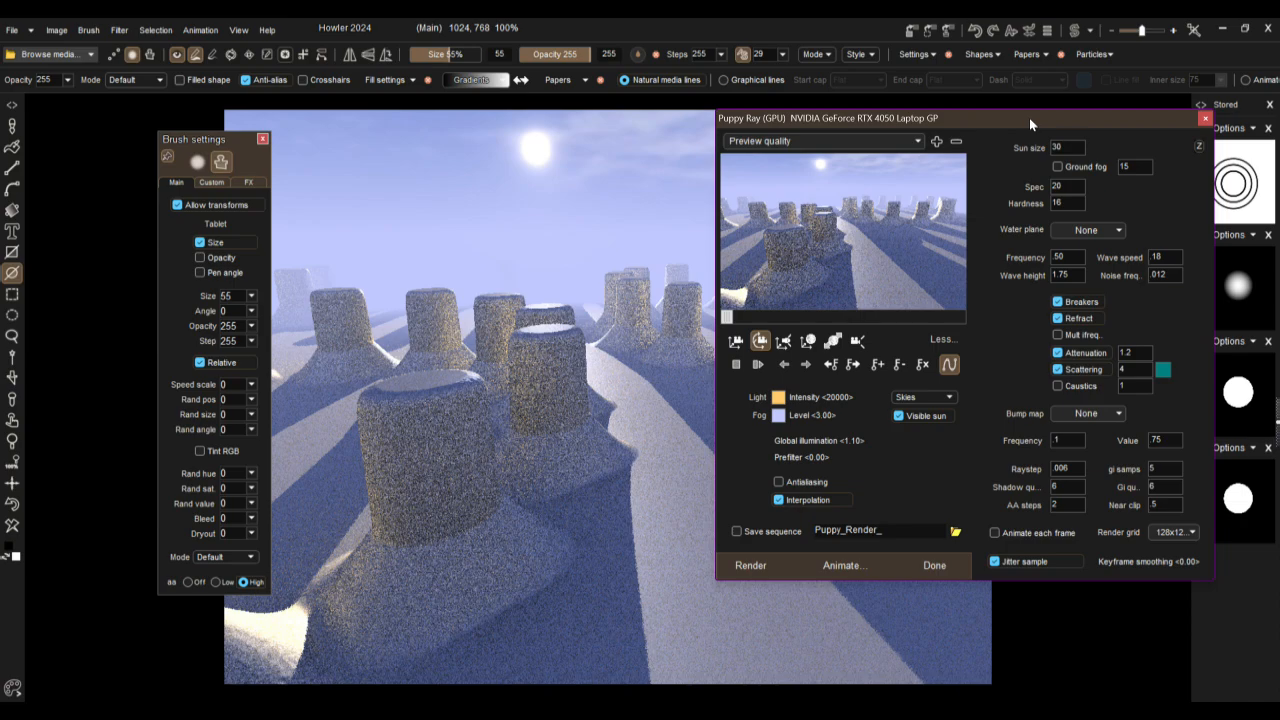
left_click(833, 341)
left_click_drag(880, 209, 887, 152)
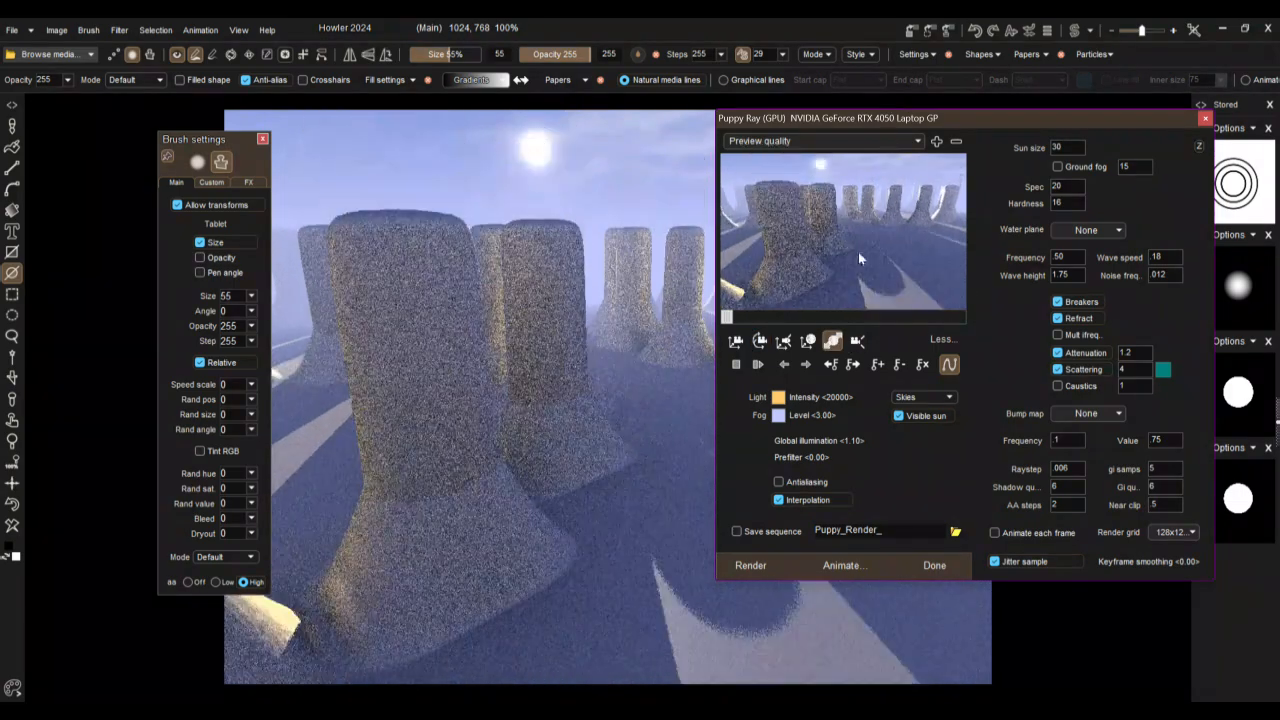
Step: Try the High quality preset, and set the Puppy Ray quality to Final render
left_click(766, 145)
left_click(768, 210)
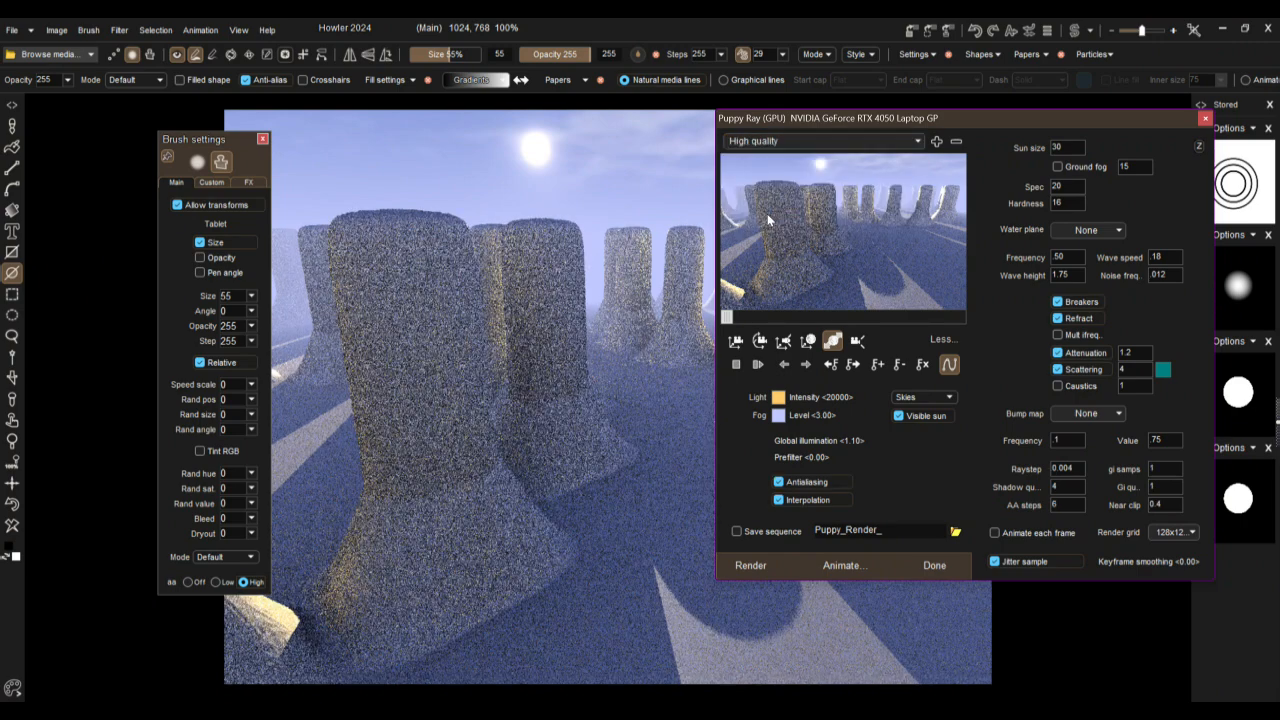
left_click(773, 143)
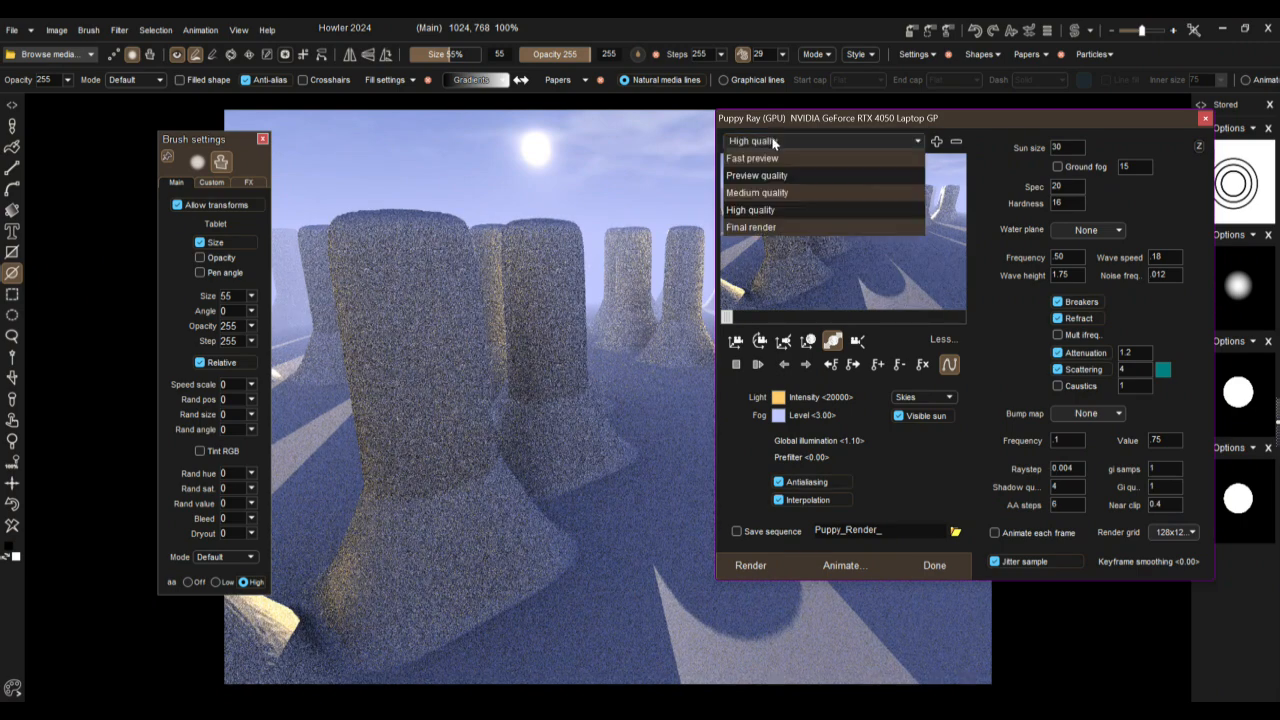
left_click(751, 227)
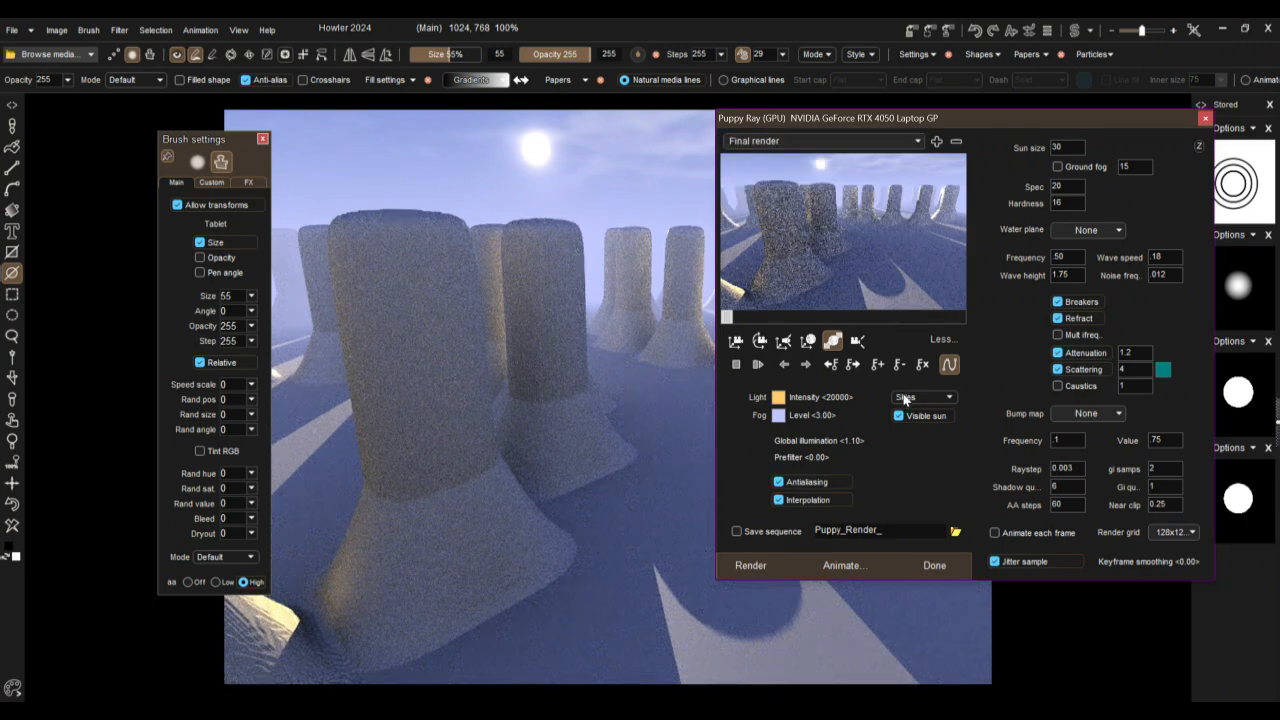
Step: Apply the Tek bump map to the terrain, render the scene and accept the result onto the canvas
left_click(1098, 414)
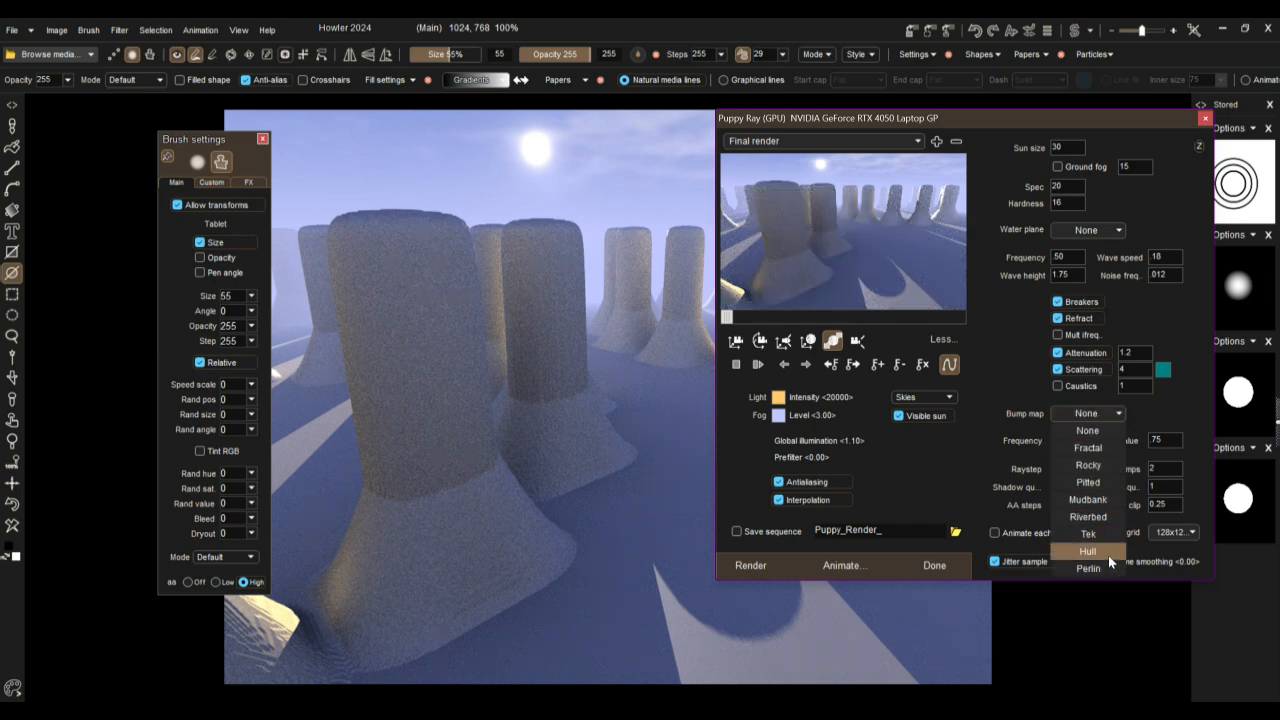
left_click(1088, 534)
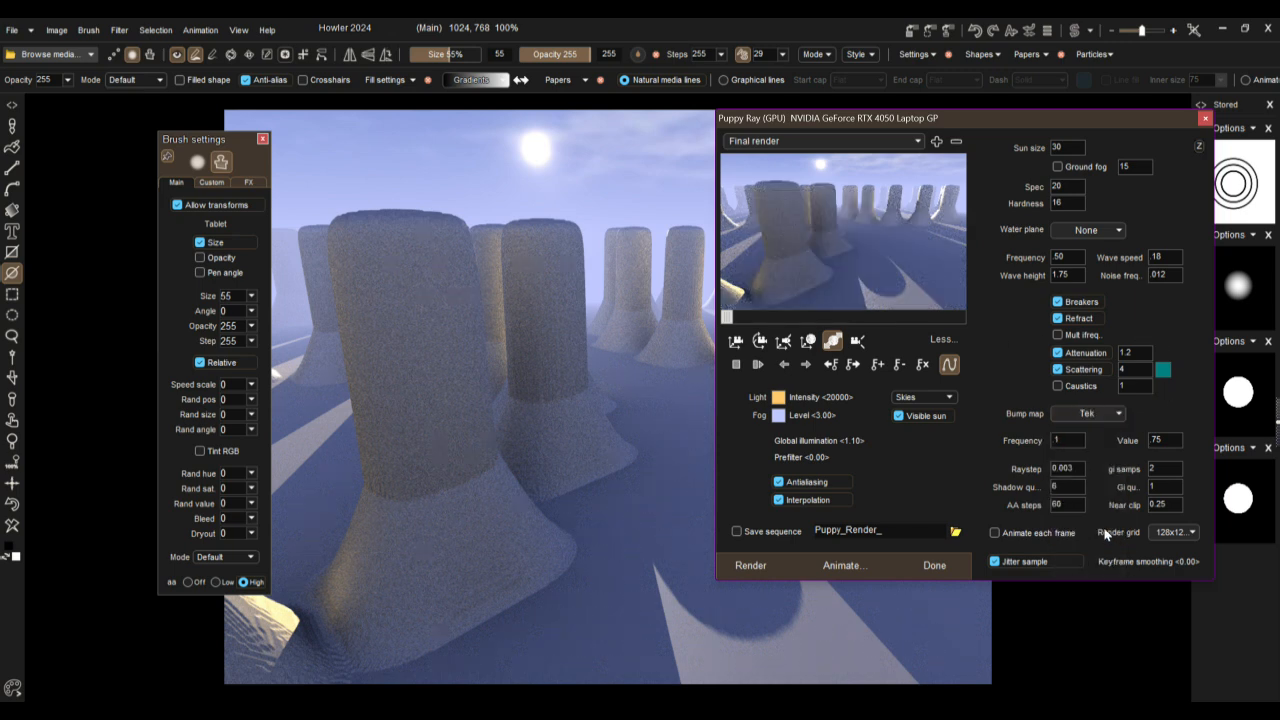
left_click(755, 566)
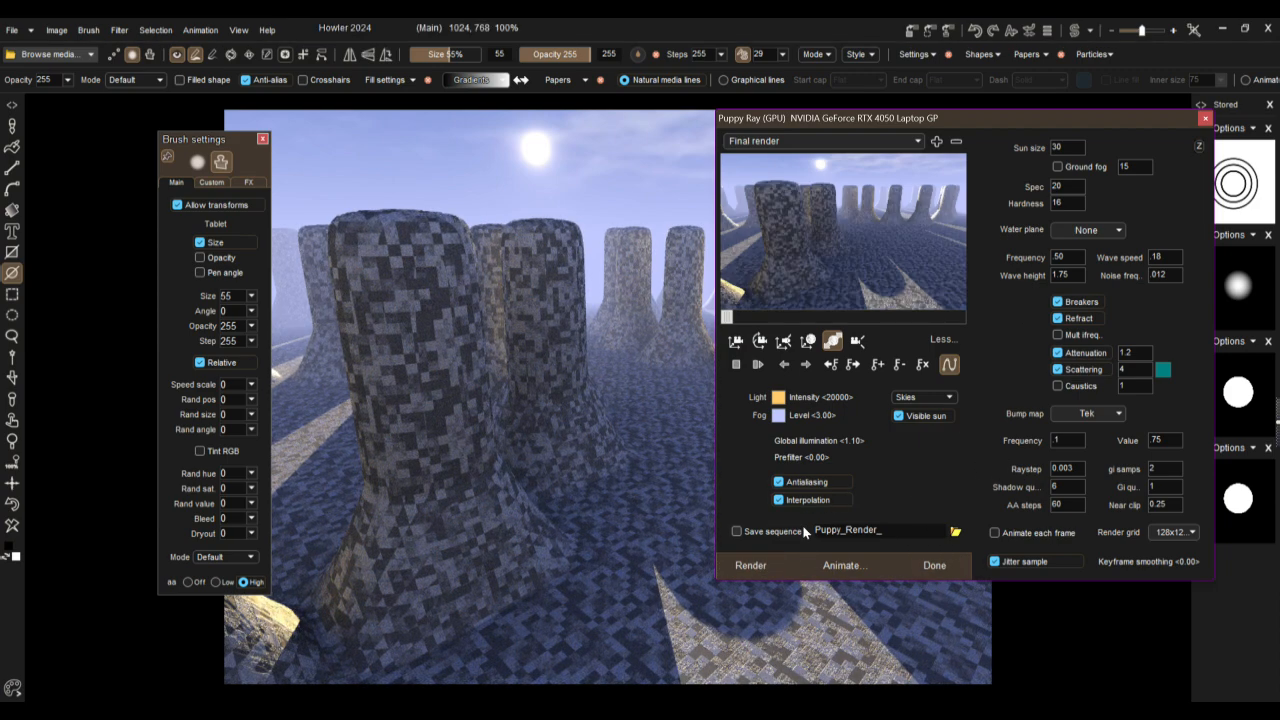
left_click(932, 566)
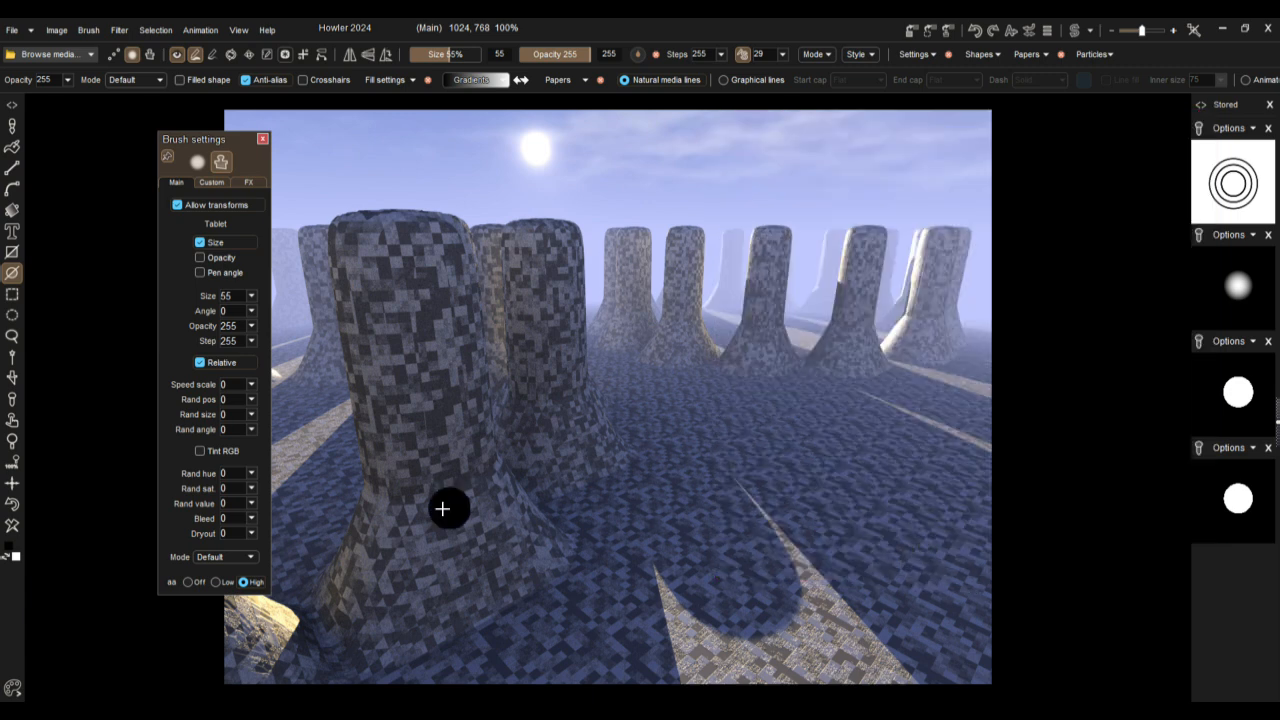
Step: Clear the canvas, move the Brush settings window off it and activate the gradient, lens flare and callout tools
left_click(8, 527)
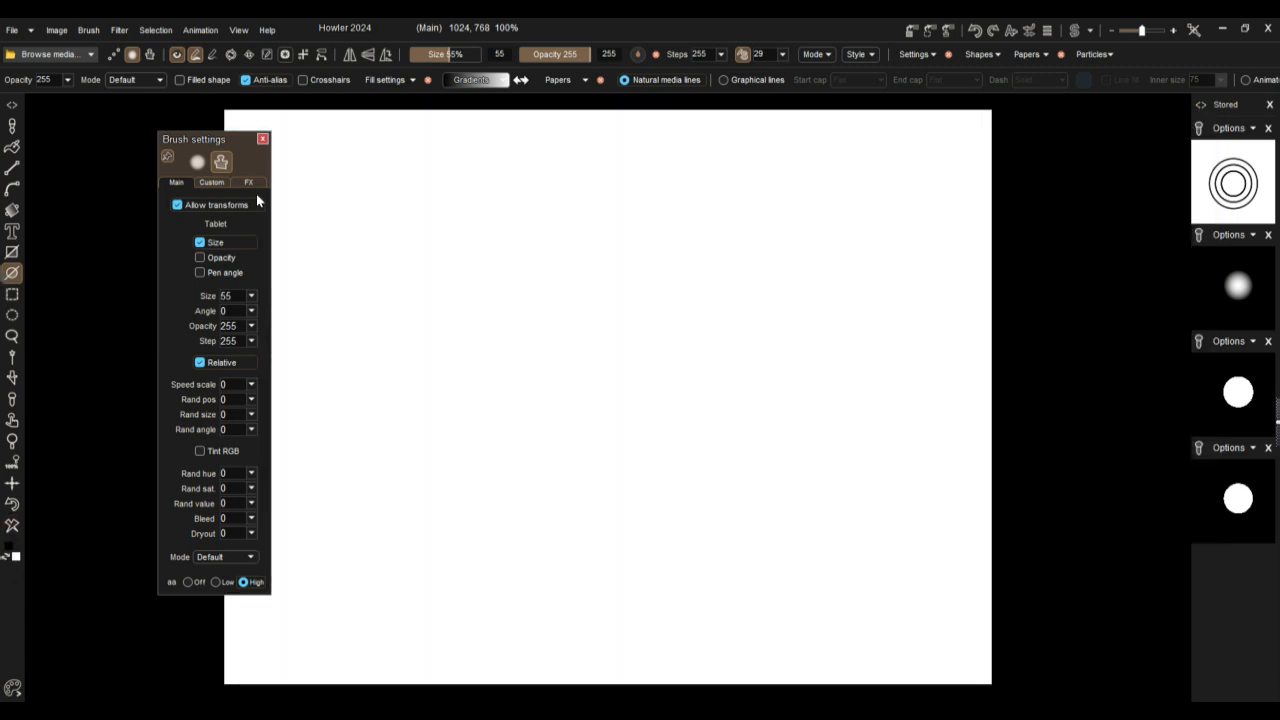
left_click_drag(237, 142, 189, 157)
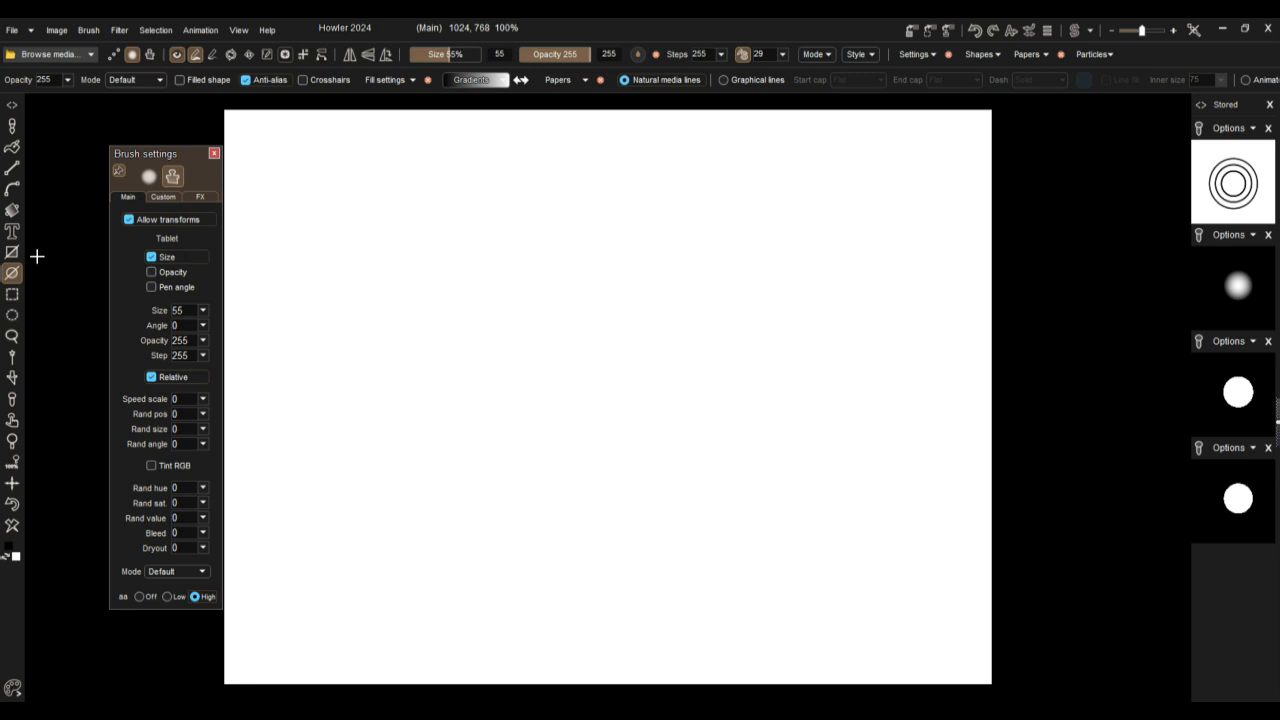
left_click(12, 209)
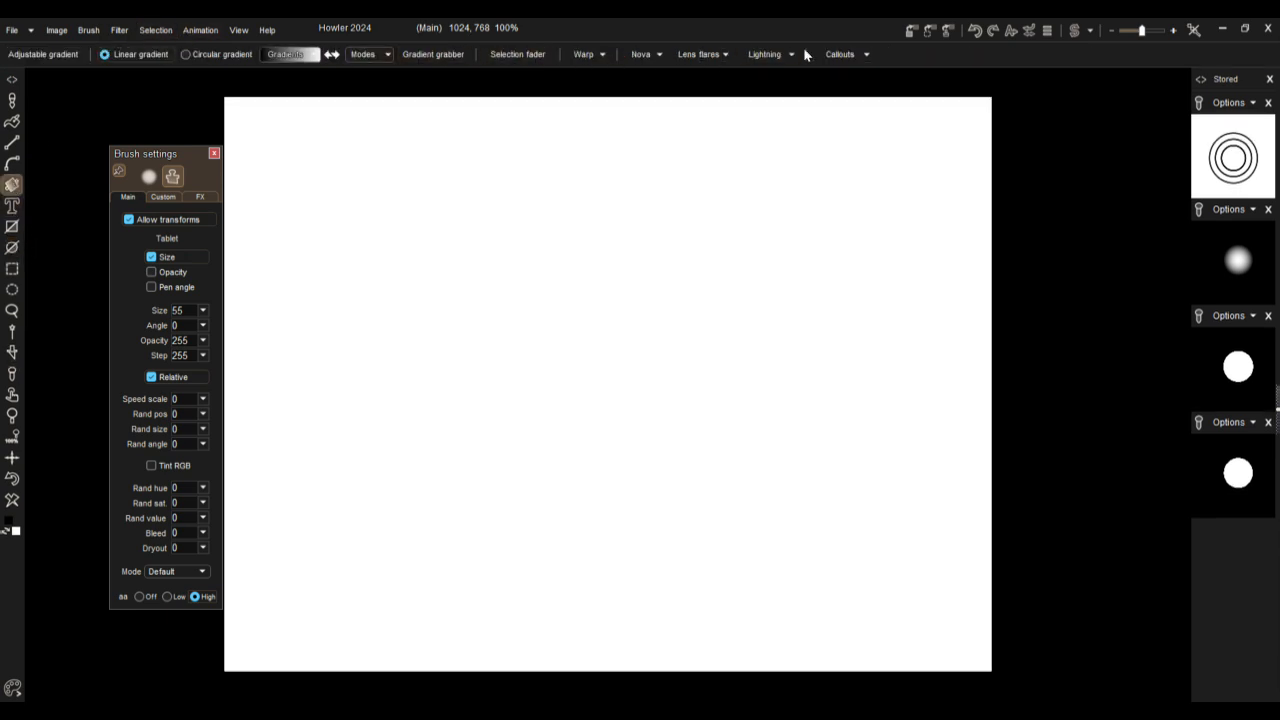
Step: Place the round yellow-green speech bubble callout in the canvas's upper-left area, enlarge it and commit it
left_click(868, 54)
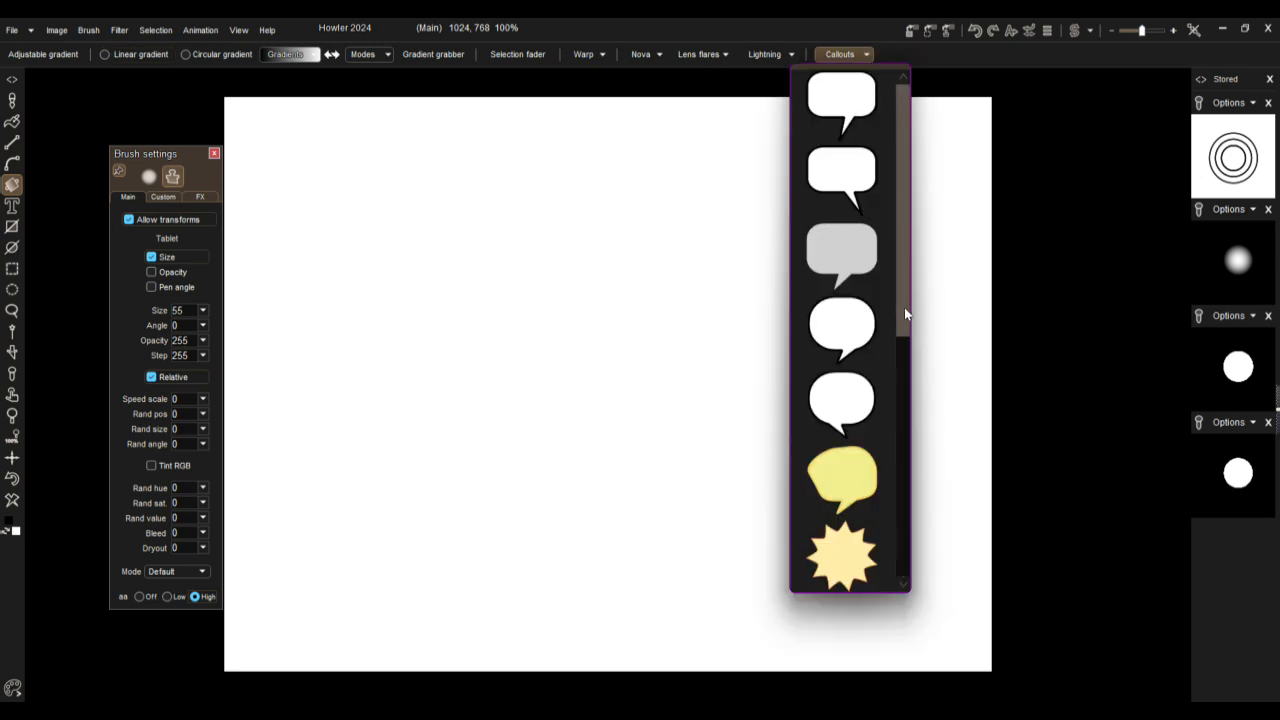
left_click_drag(902, 312, 906, 417)
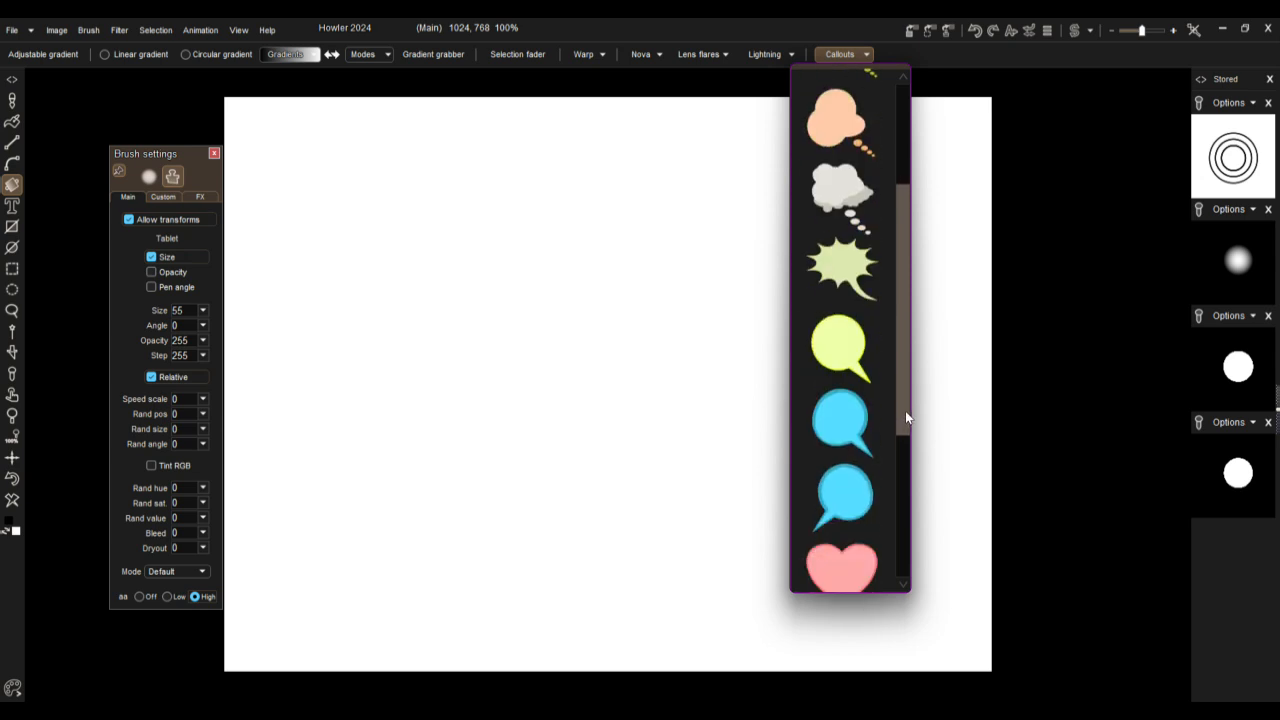
left_click(830, 345)
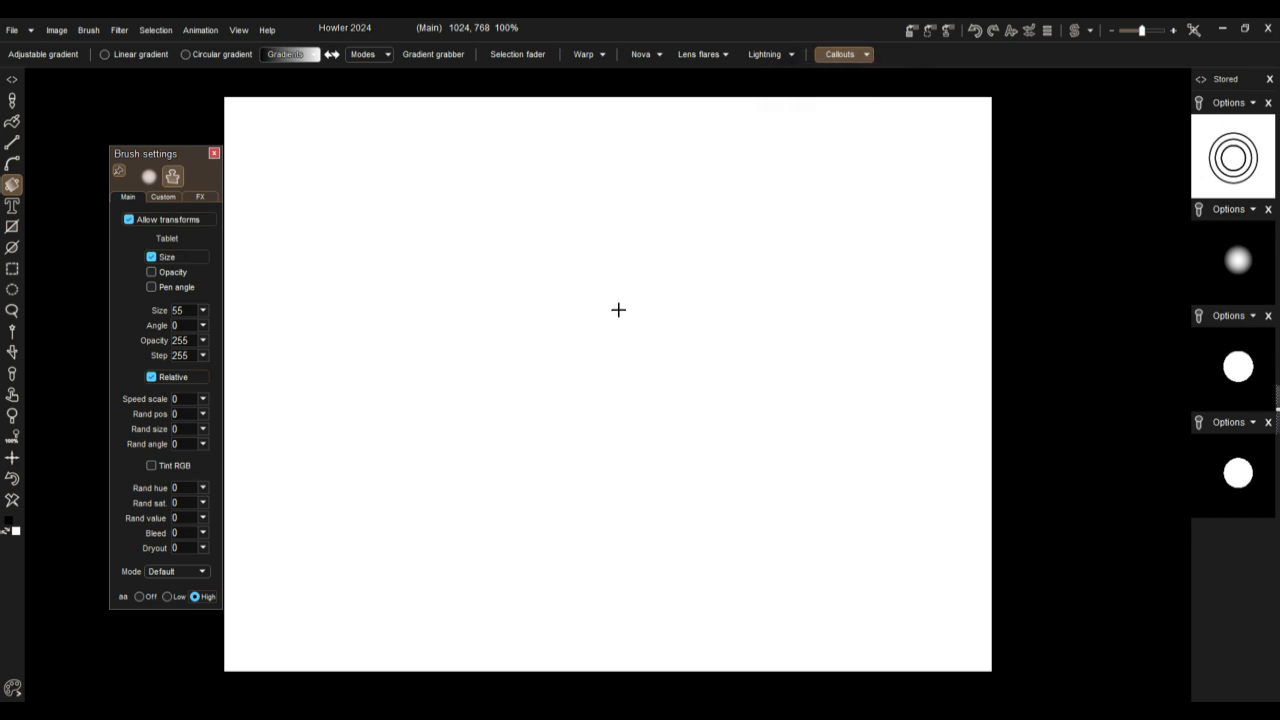
left_click_drag(465, 258, 609, 329)
left_click_drag(501, 210, 573, 280)
left_click_drag(692, 485, 717, 506)
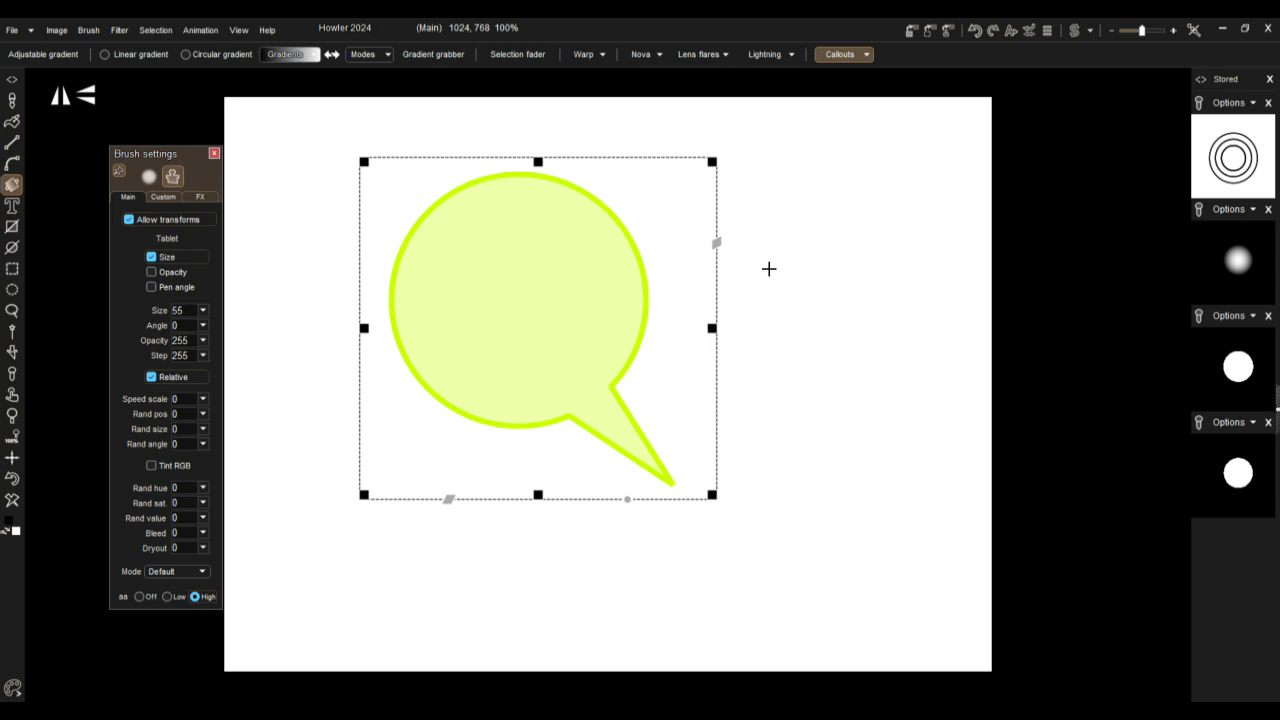
left_click(750, 265)
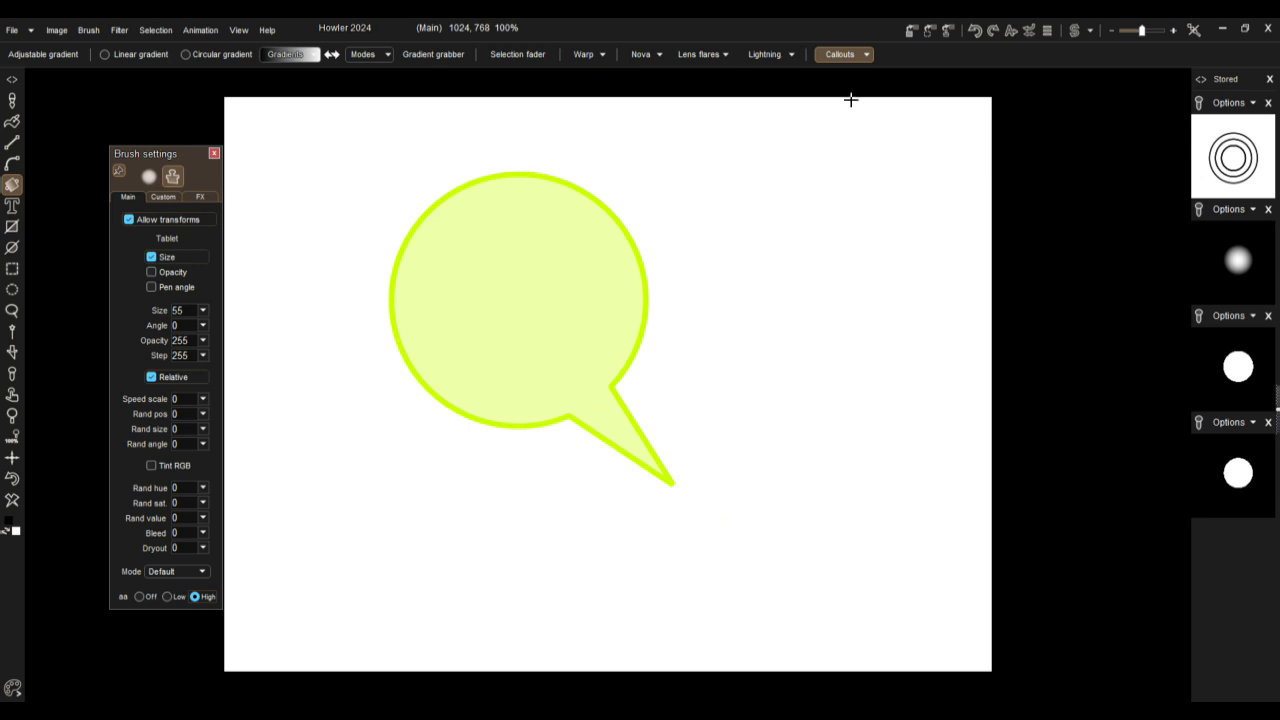
Step: Place the round green tree callout overlapping the speech bubble's tail and shrink it slightly
left_click(865, 55)
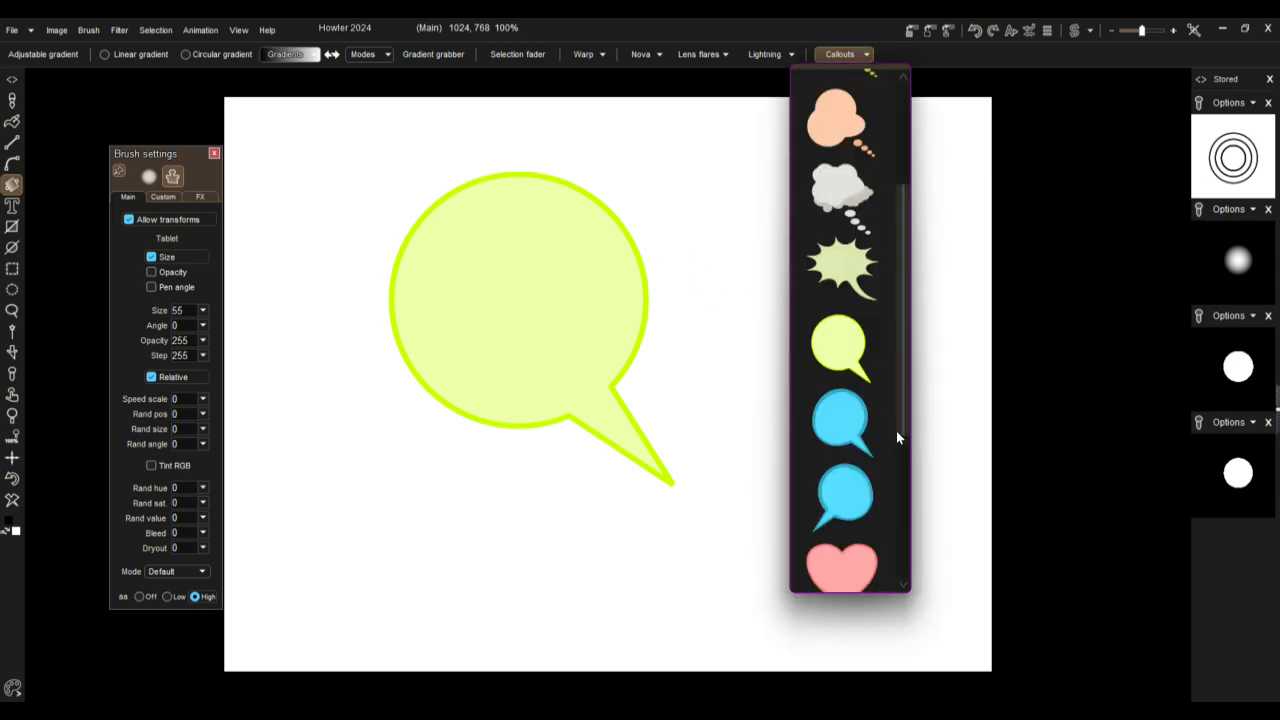
scroll(896, 431, "down", 10)
scroll(908, 555, "down", 5)
scroll(913, 563, "up", 3)
scroll(915, 583, "down", 3)
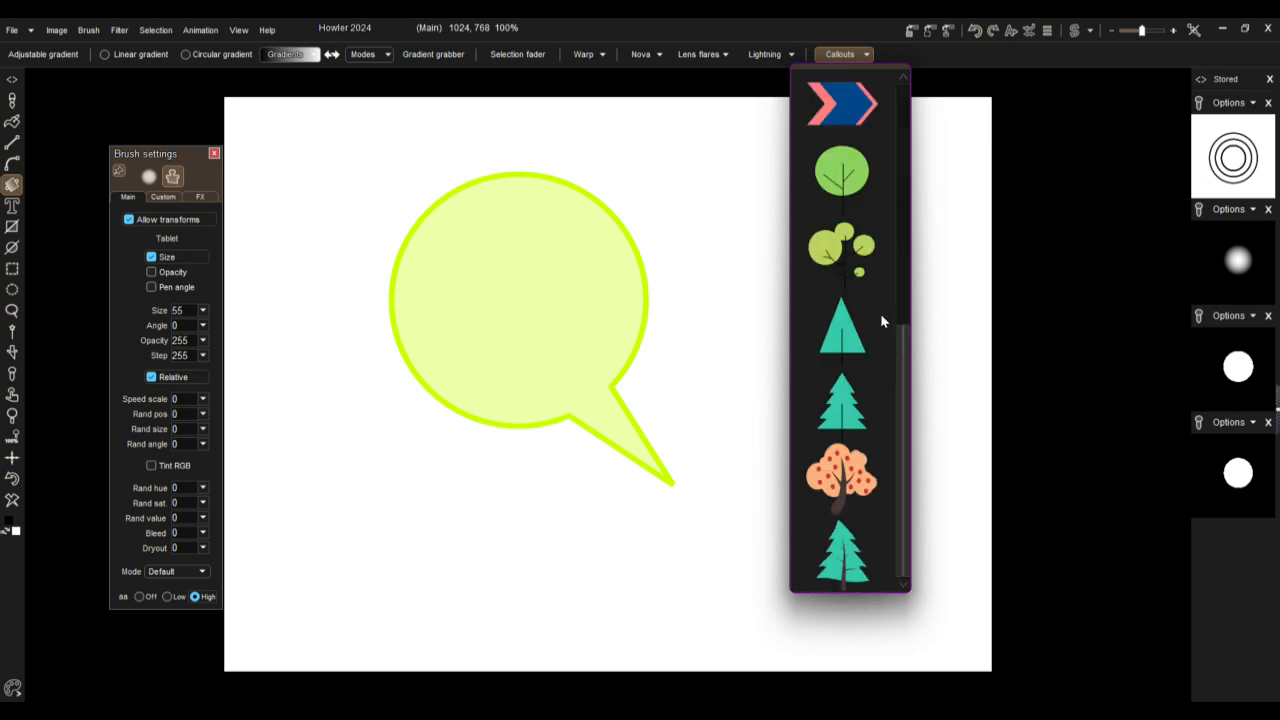
left_click(841, 168)
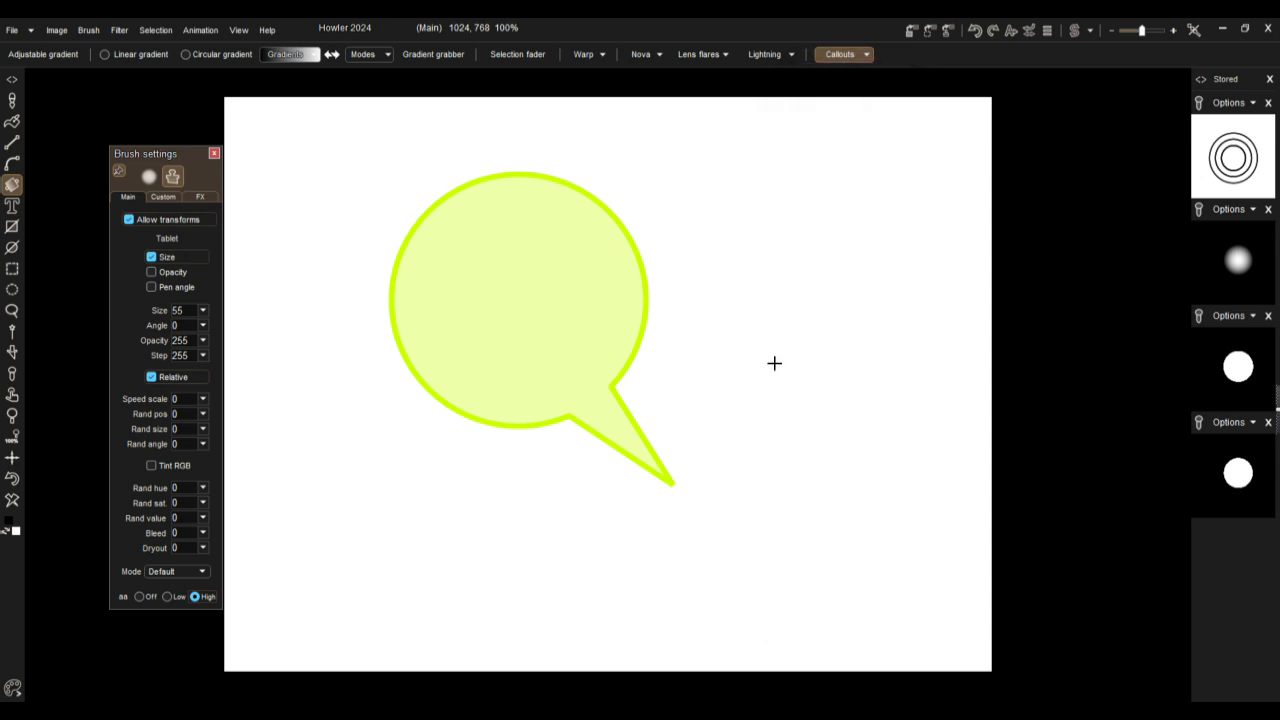
left_click_drag(722, 438, 811, 277)
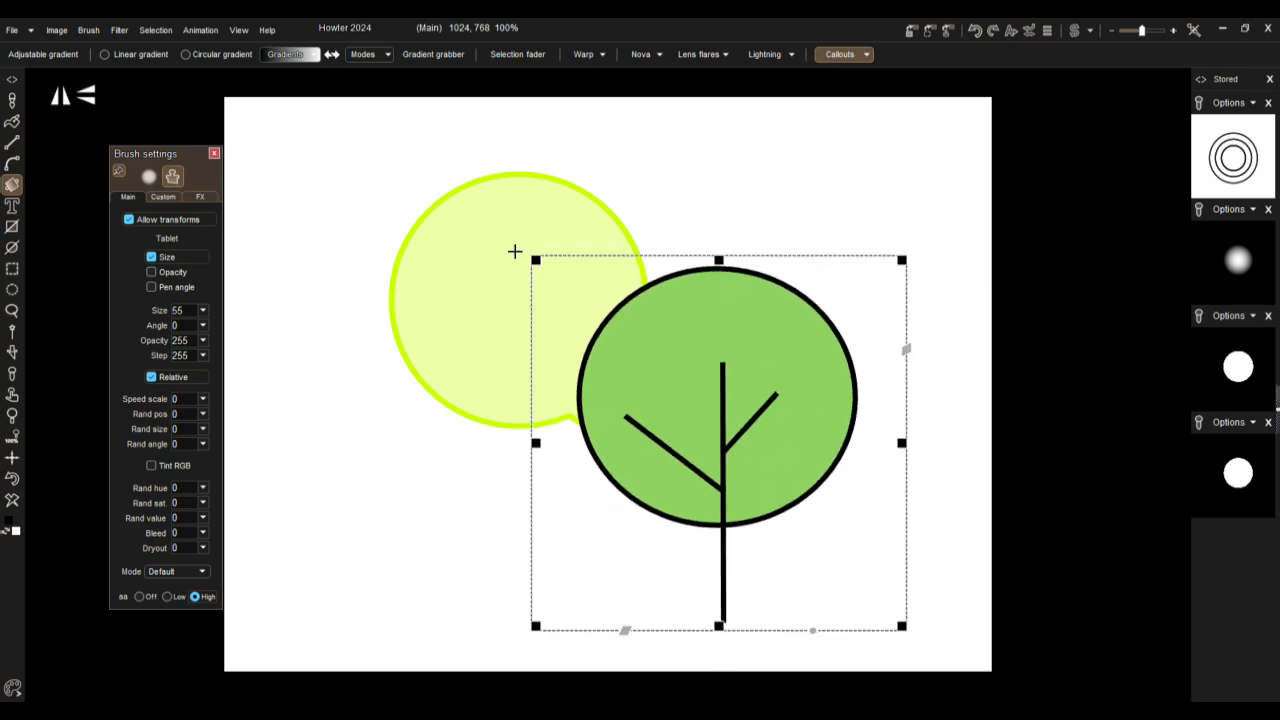
left_click_drag(534, 257, 580, 288)
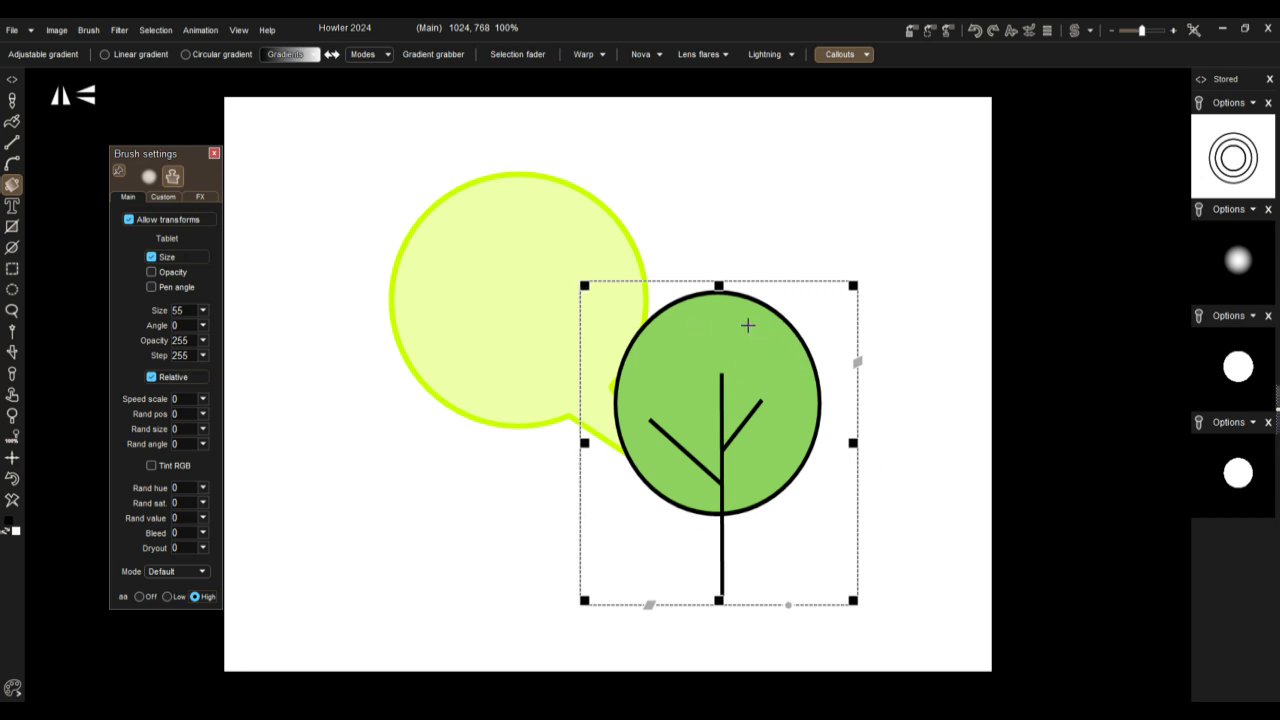
Step: Place two large overlapping copies of the pale-yellow flower callout with the orange centre over the bubble and tree
left_click(866, 55)
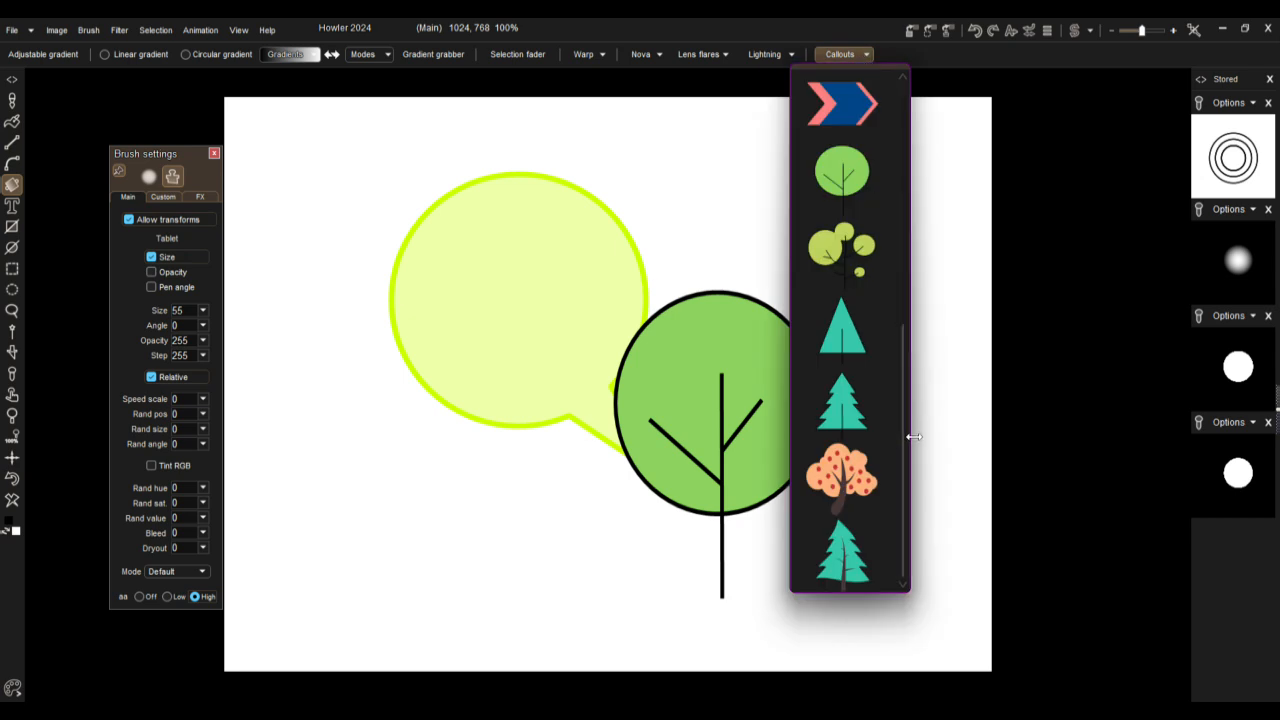
left_click_drag(910, 517, 912, 357)
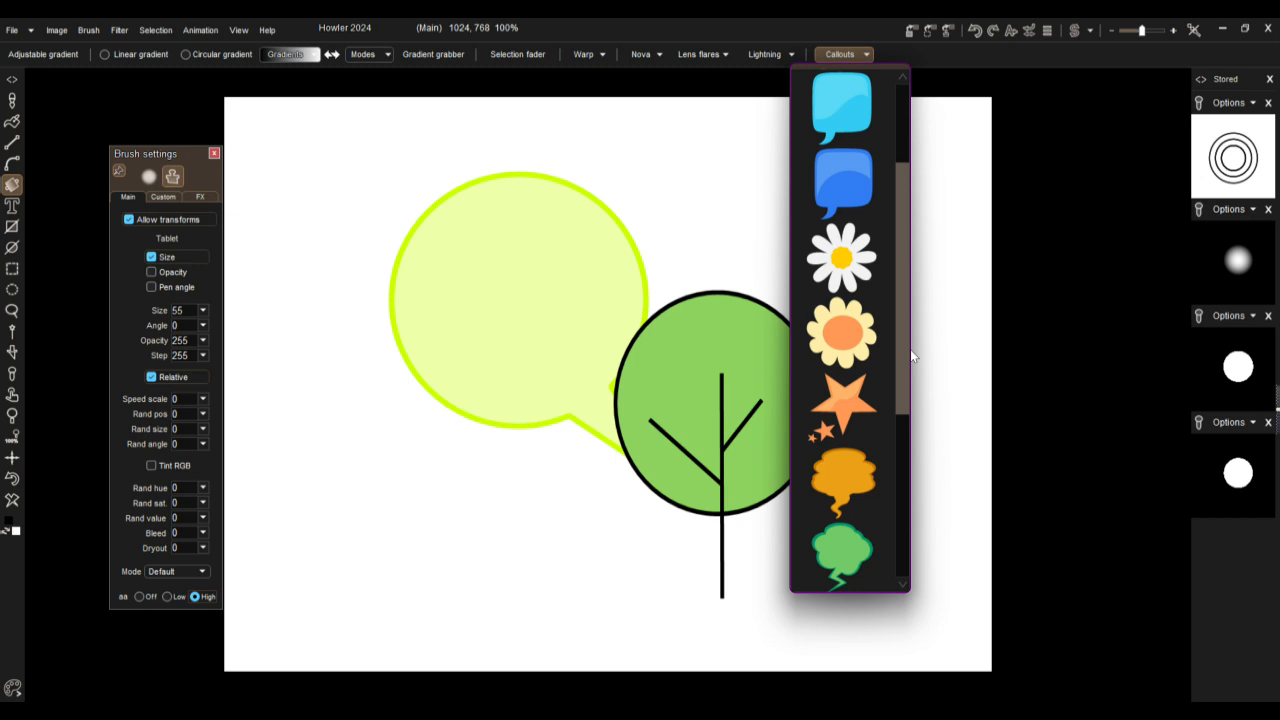
left_click(842, 333)
left_click_drag(455, 475, 458, 302)
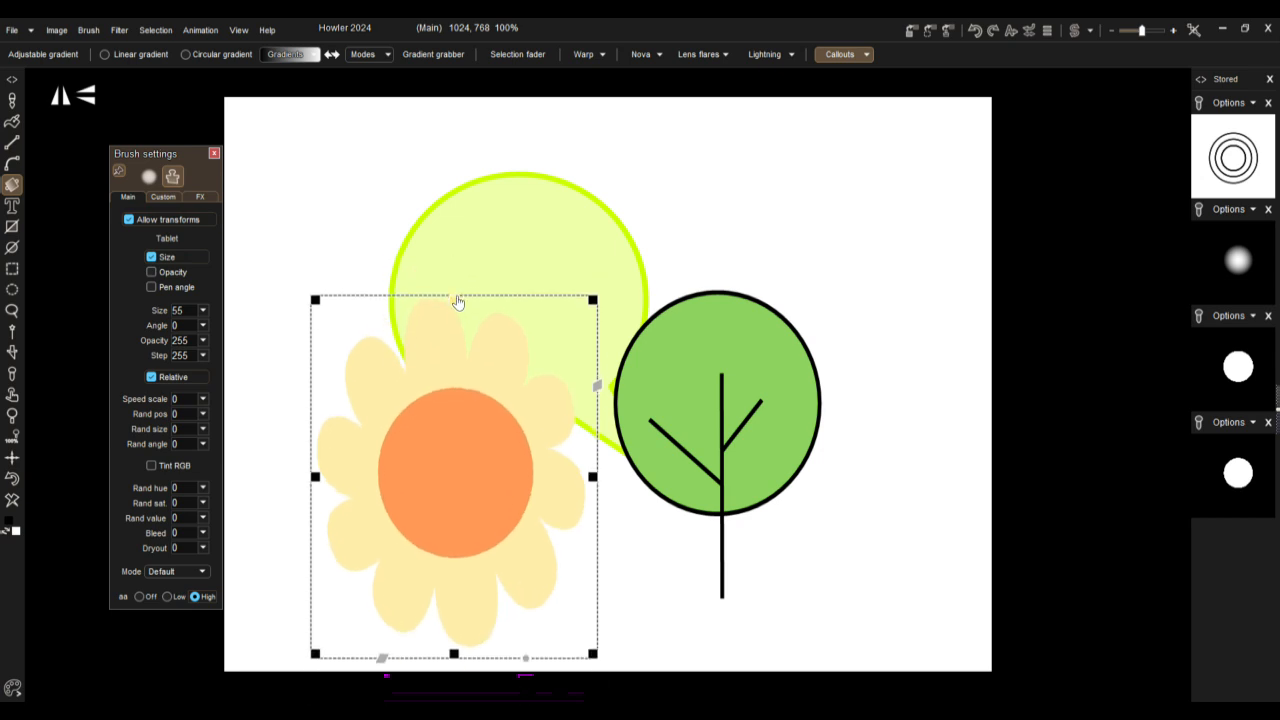
left_click_drag(309, 397, 680, 197)
left_click(892, 231)
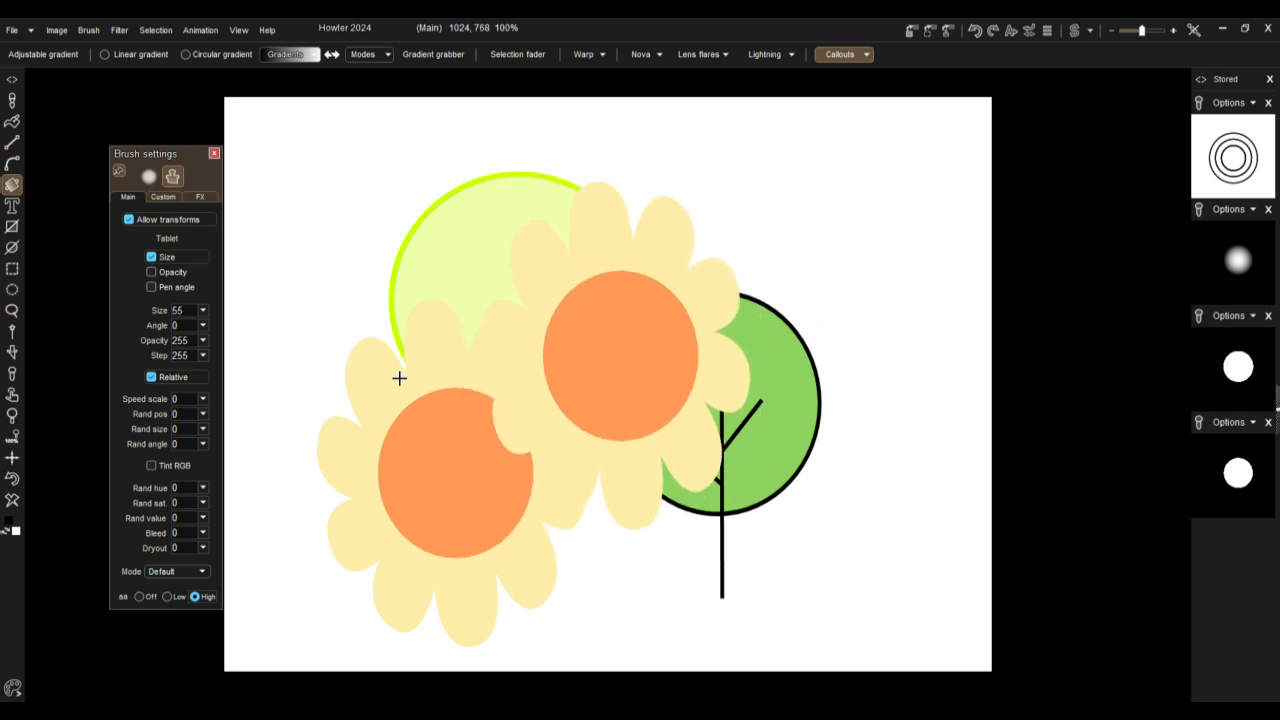
Step: Clear the canvas and place a large white daisy callout with a yellow centre near the middle
left_click(13, 501)
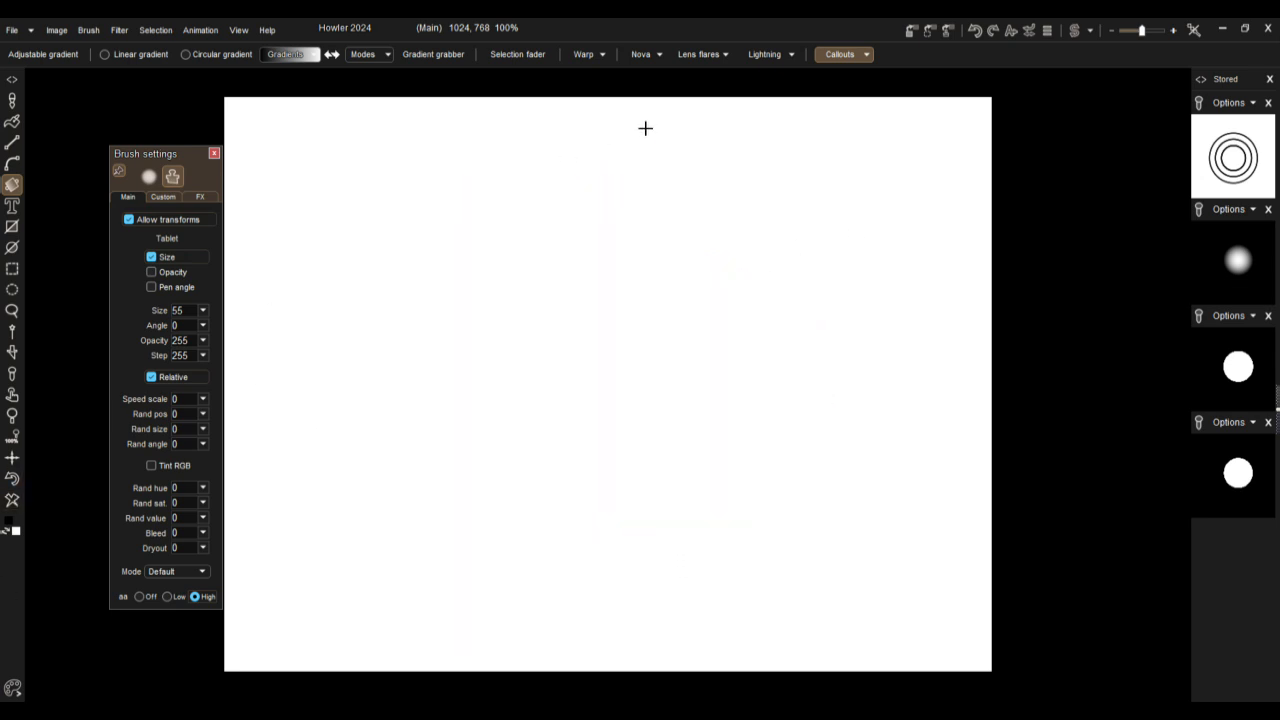
left_click(865, 55)
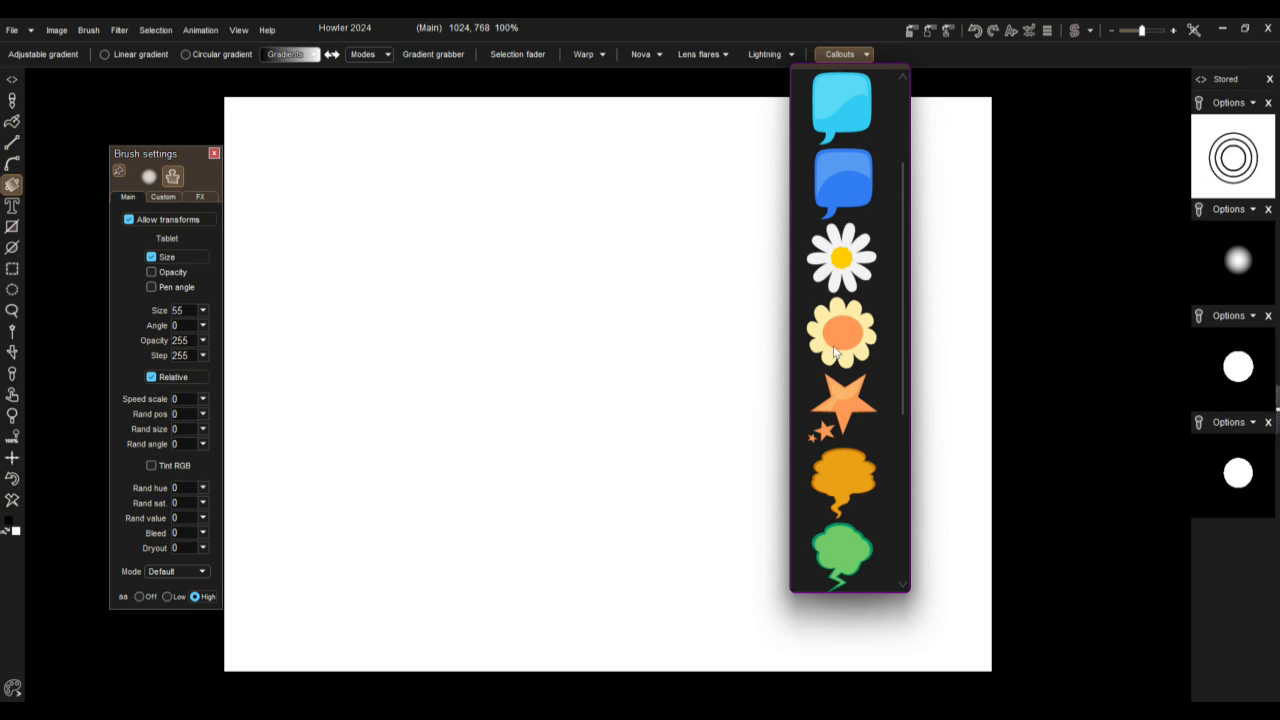
left_click(846, 258)
left_click_drag(569, 380, 734, 223)
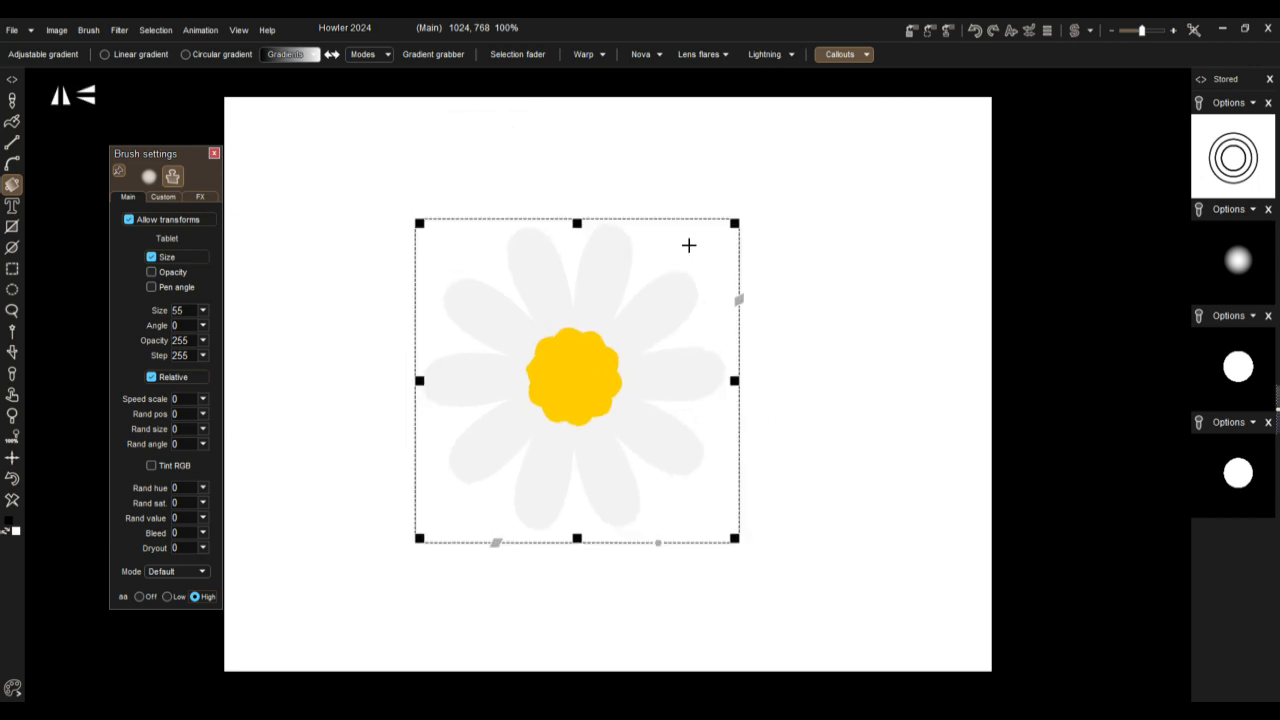
Step: Commit the daisy, clear the canvas and choose the purple circle callout with an arrow
left_click(926, 190)
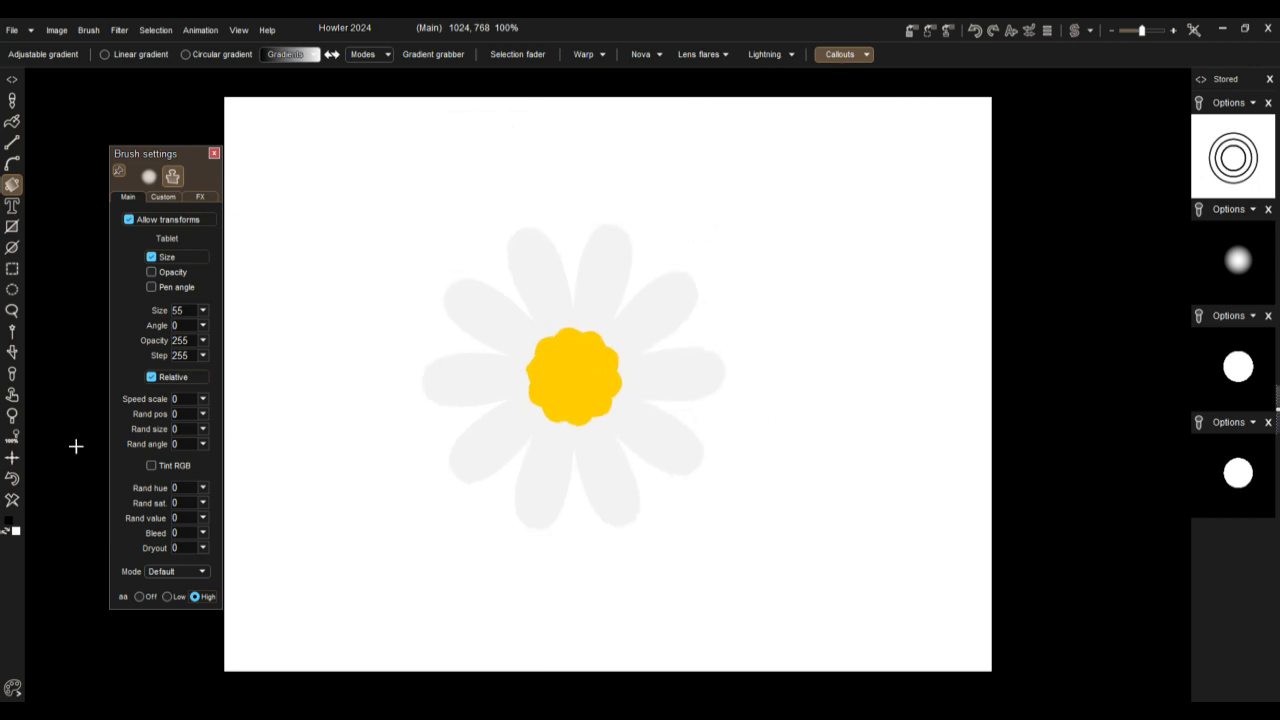
left_click(12, 501)
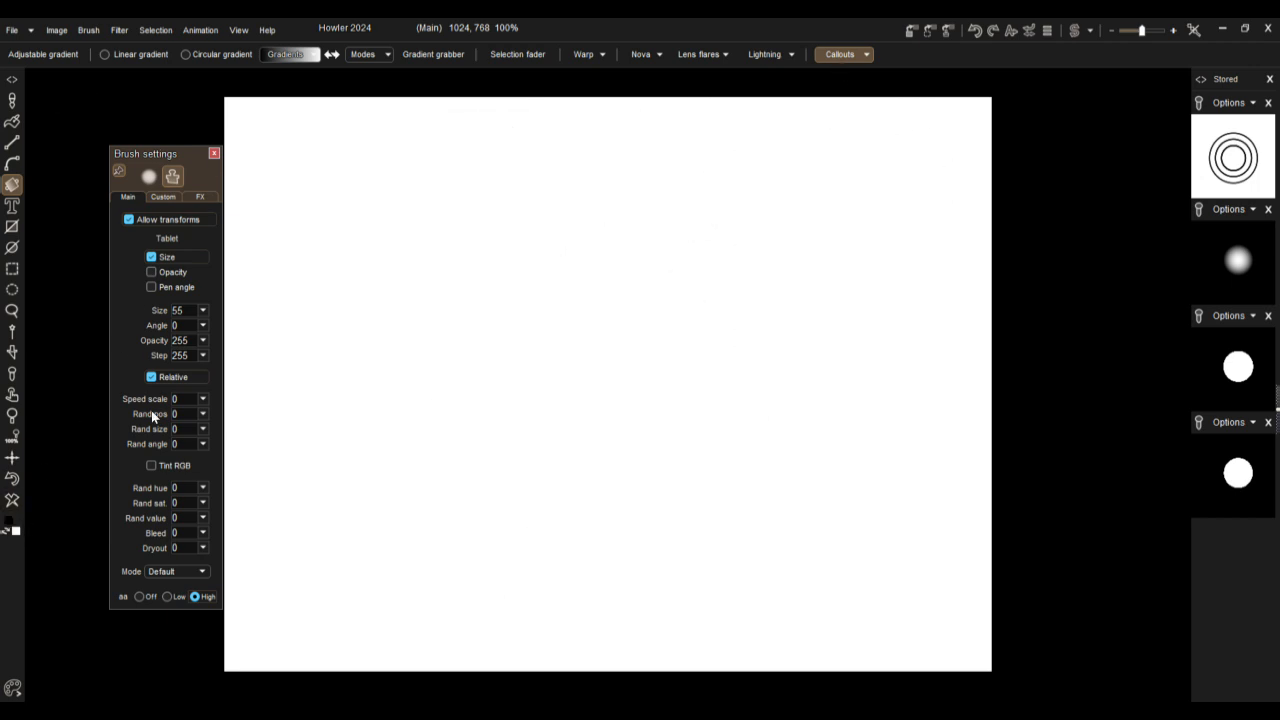
left_click(855, 54)
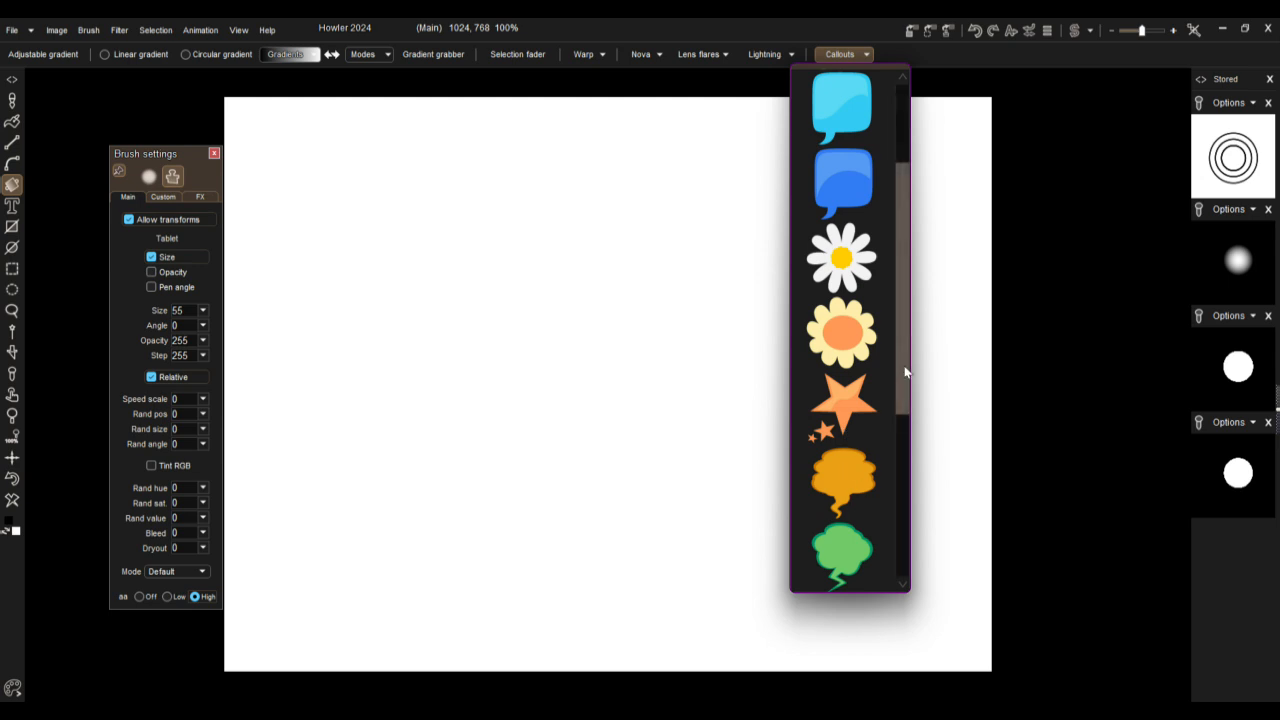
scroll(904, 364, "up", 10)
scroll(912, 330, "up", 10)
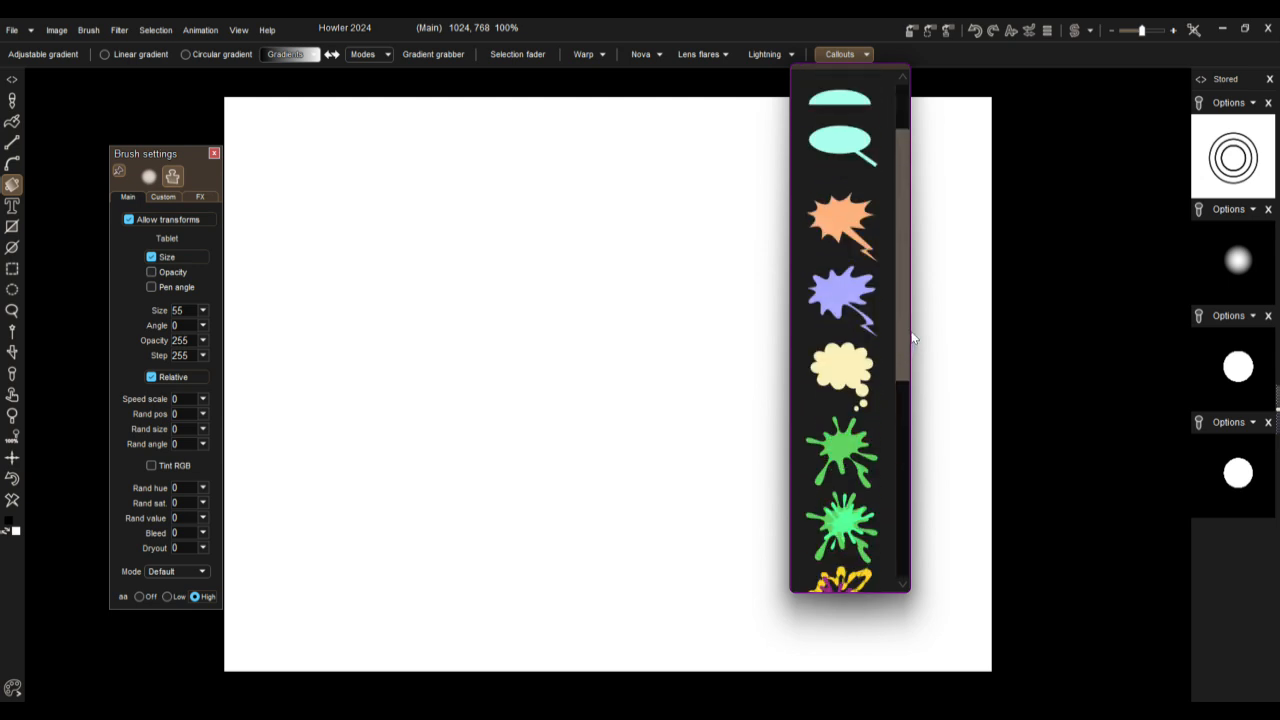
scroll(915, 314, "down", 4)
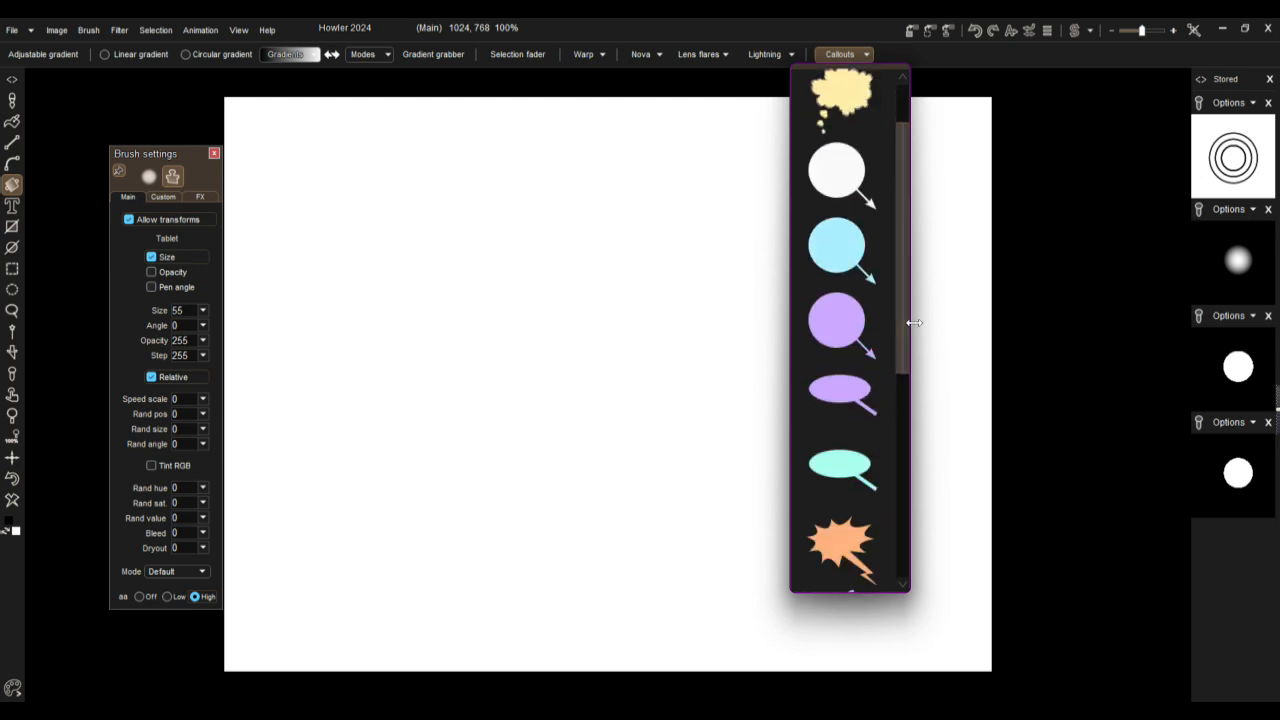
left_click(847, 316)
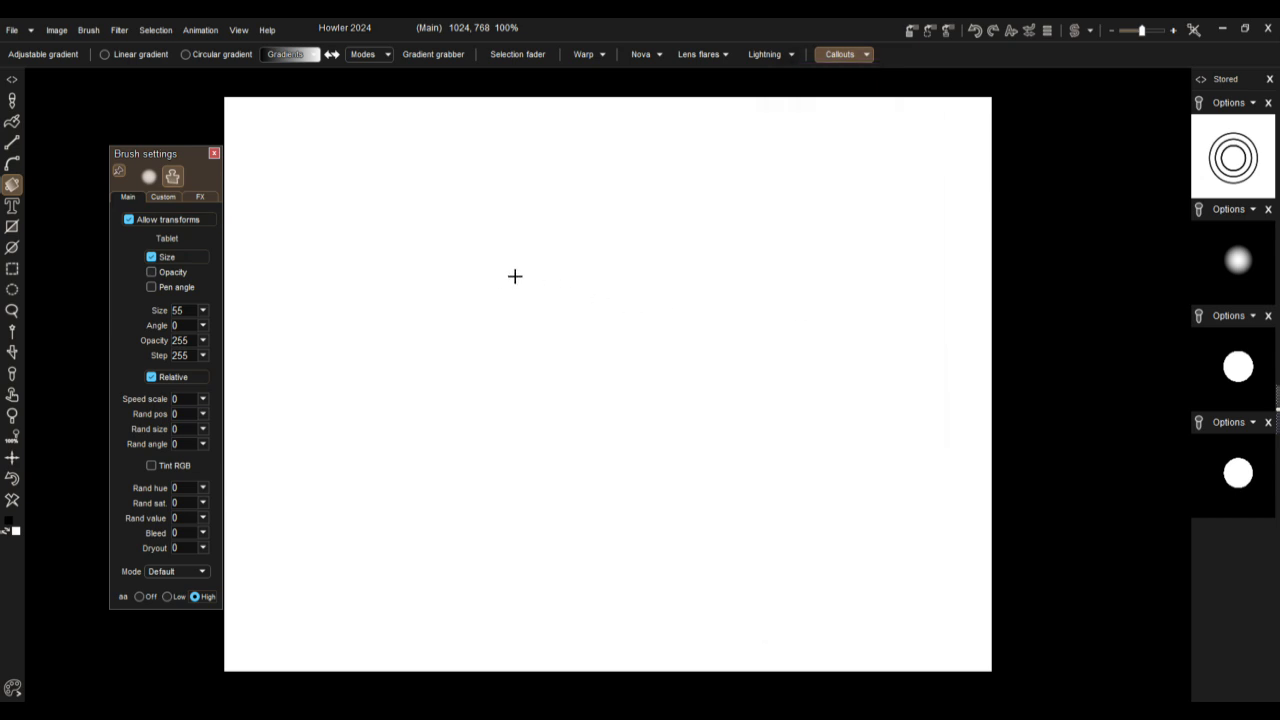
Step: Place the purple circle callout on the blank canvas, enlarge it slightly and move it near the middle
left_click_drag(460, 279, 566, 366)
left_click_drag(445, 243, 575, 361)
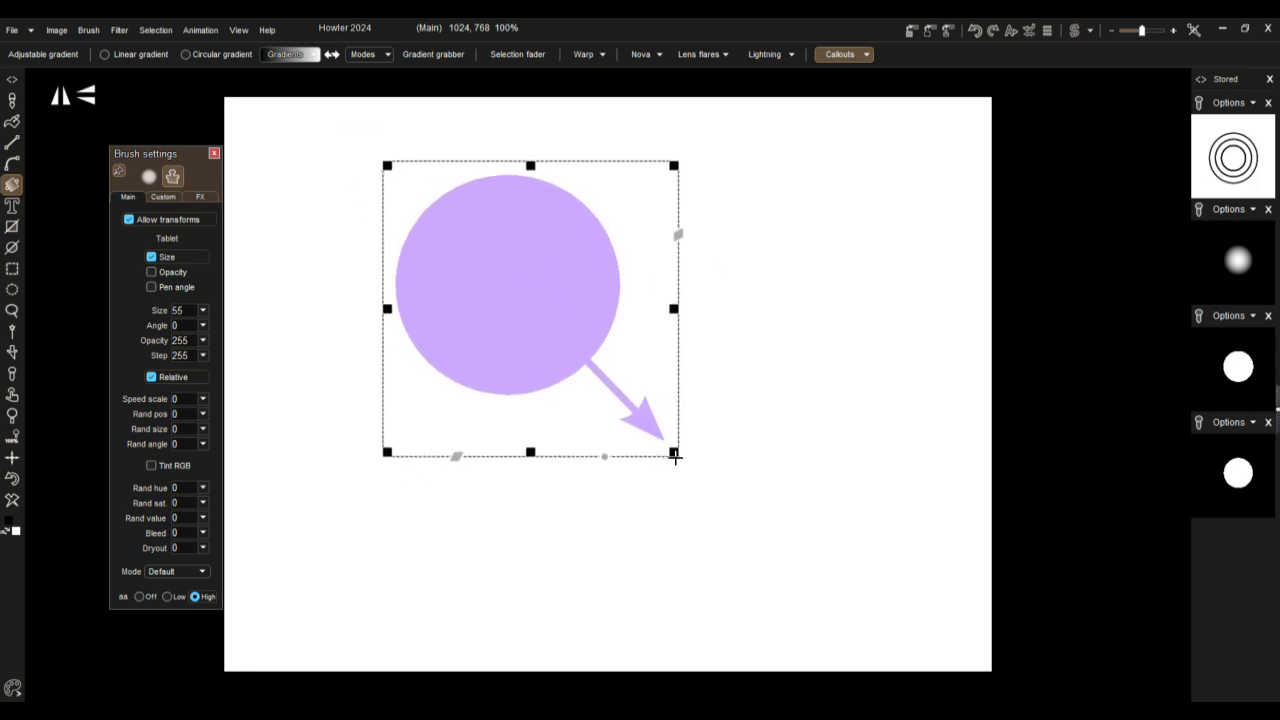
mouse_move(677, 460)
left_mouse_down()
mouse_move(827, 592)
mouse_move(798, 603)
mouse_move(706, 484)
mouse_move(714, 531)
mouse_move(834, 489)
mouse_move(630, 447)
mouse_move(740, 576)
mouse_move(671, 423)
mouse_move(717, 489)
mouse_move(701, 475)
mouse_move(695, 495)
mouse_move(690, 482)
left_mouse_up()
left_click_drag(641, 288, 699, 378)
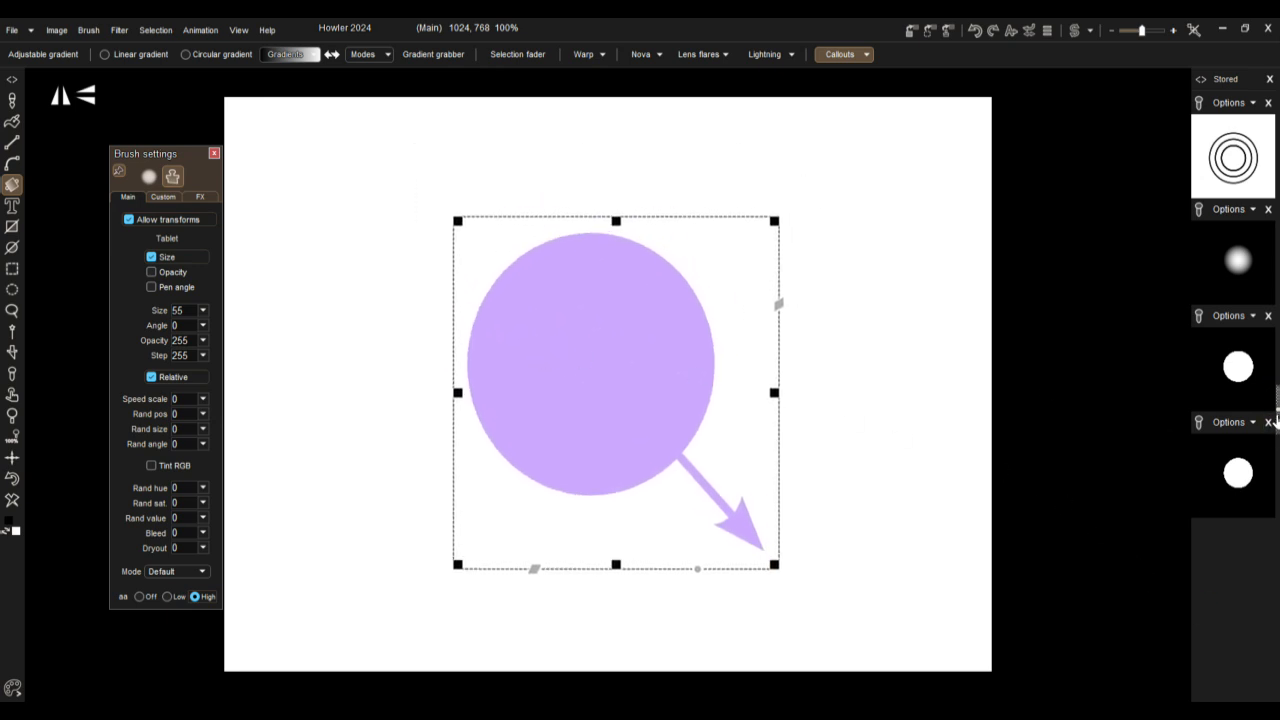
Step: Reveal the grid settings and turn on the artist guides
left_click(1277, 410)
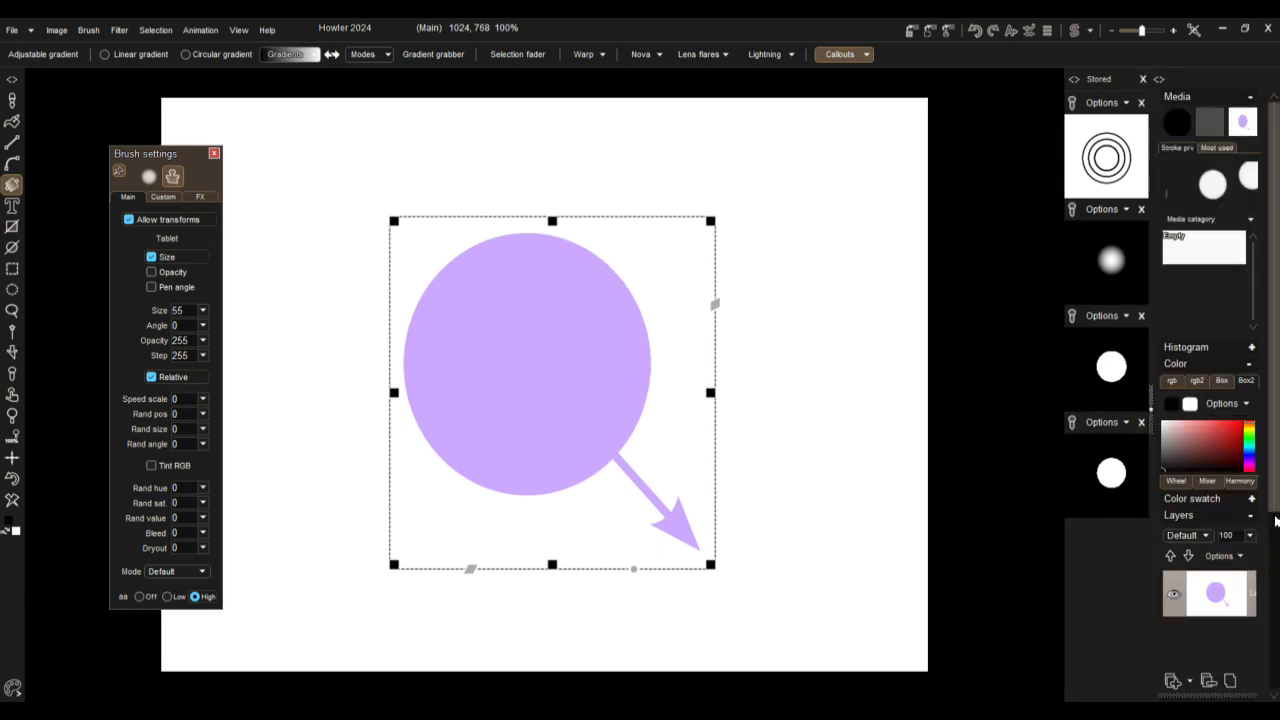
left_click_drag(1277, 508, 1277, 690)
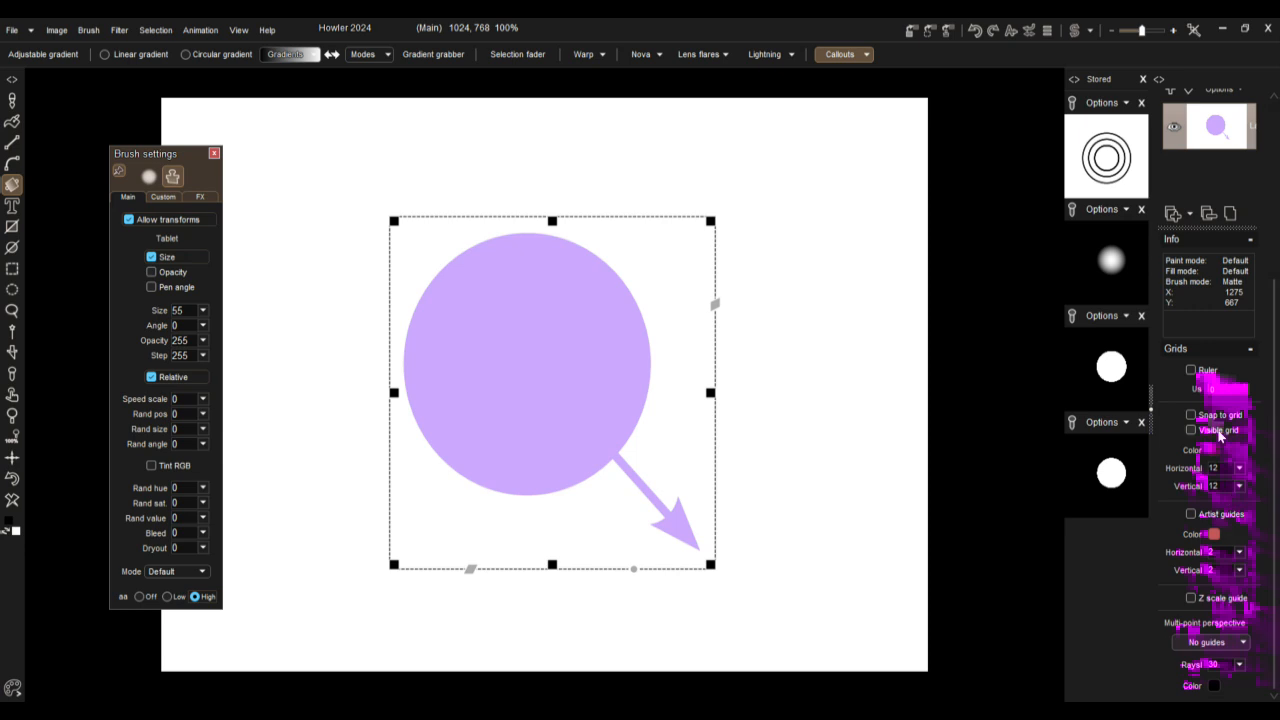
left_click(1247, 351)
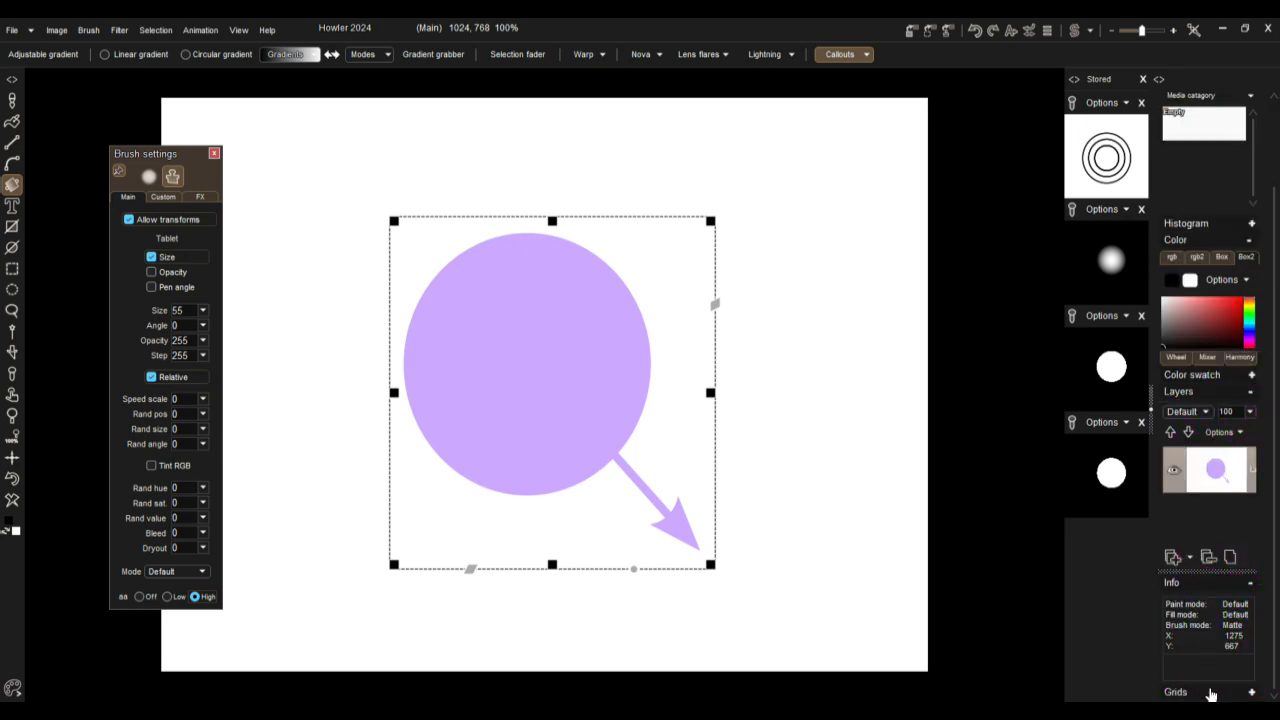
left_click(1250, 692)
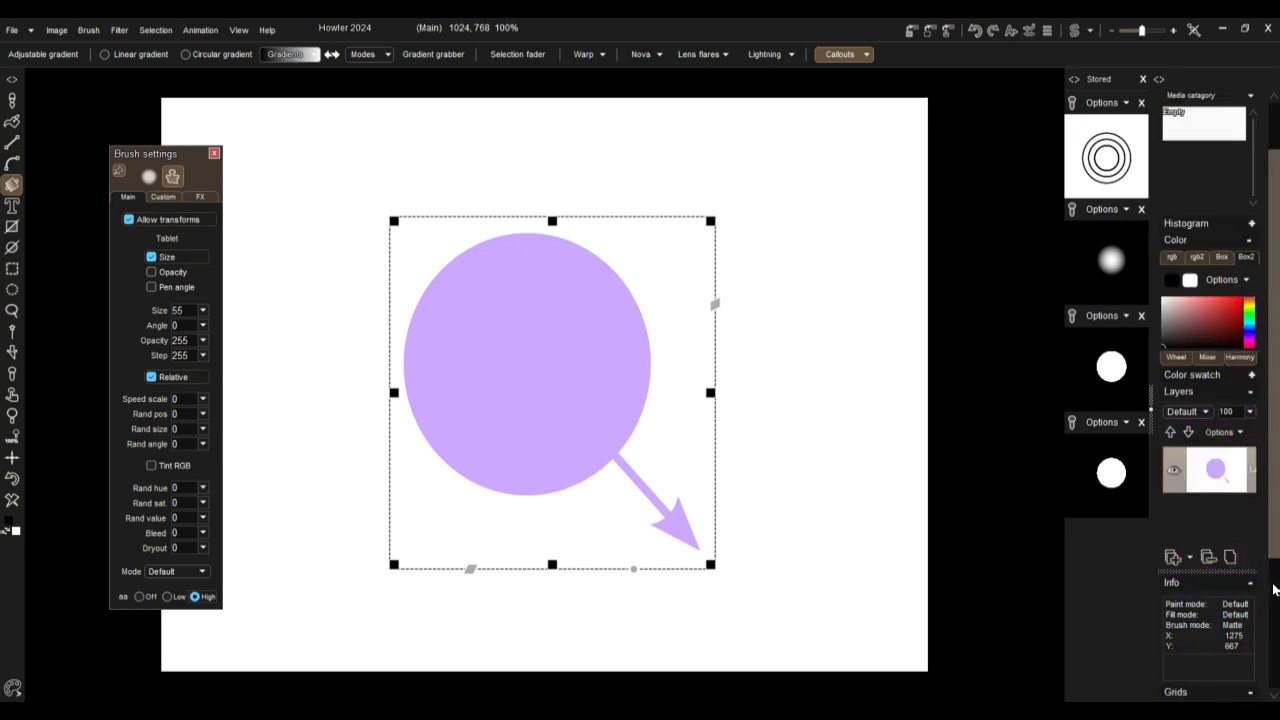
scroll(1276, 588, "down", 3)
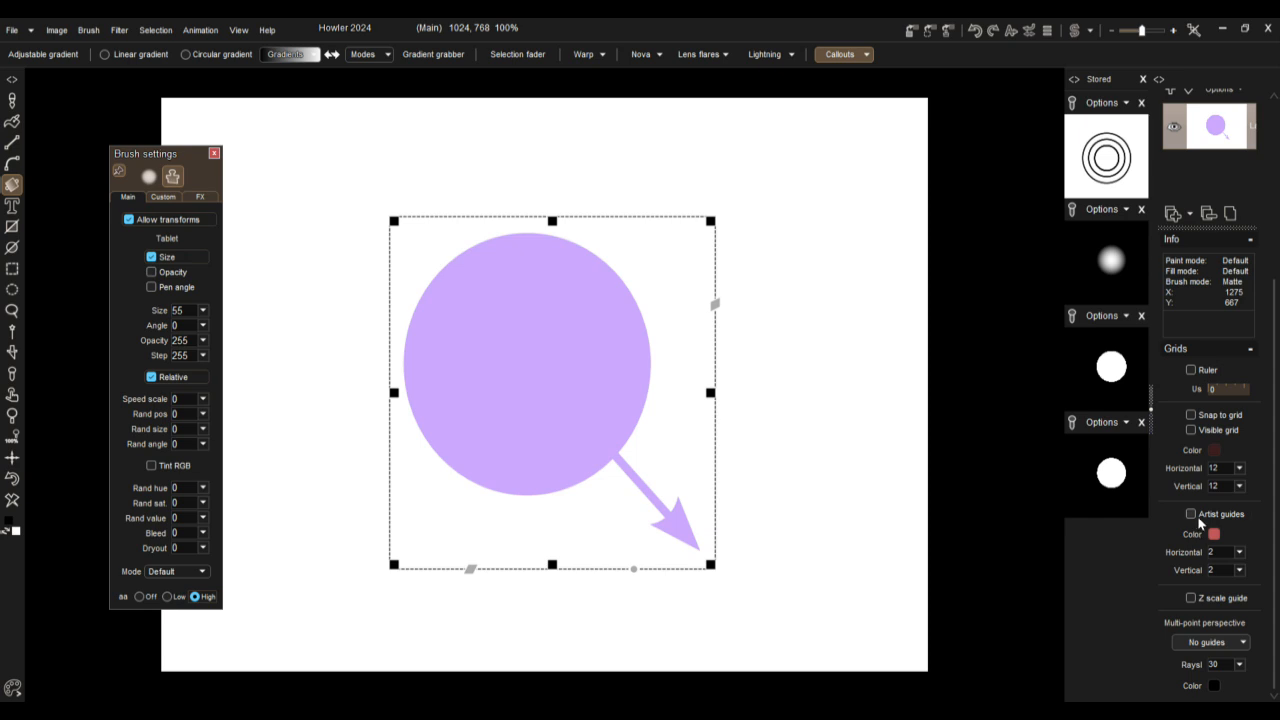
left_click(1191, 514)
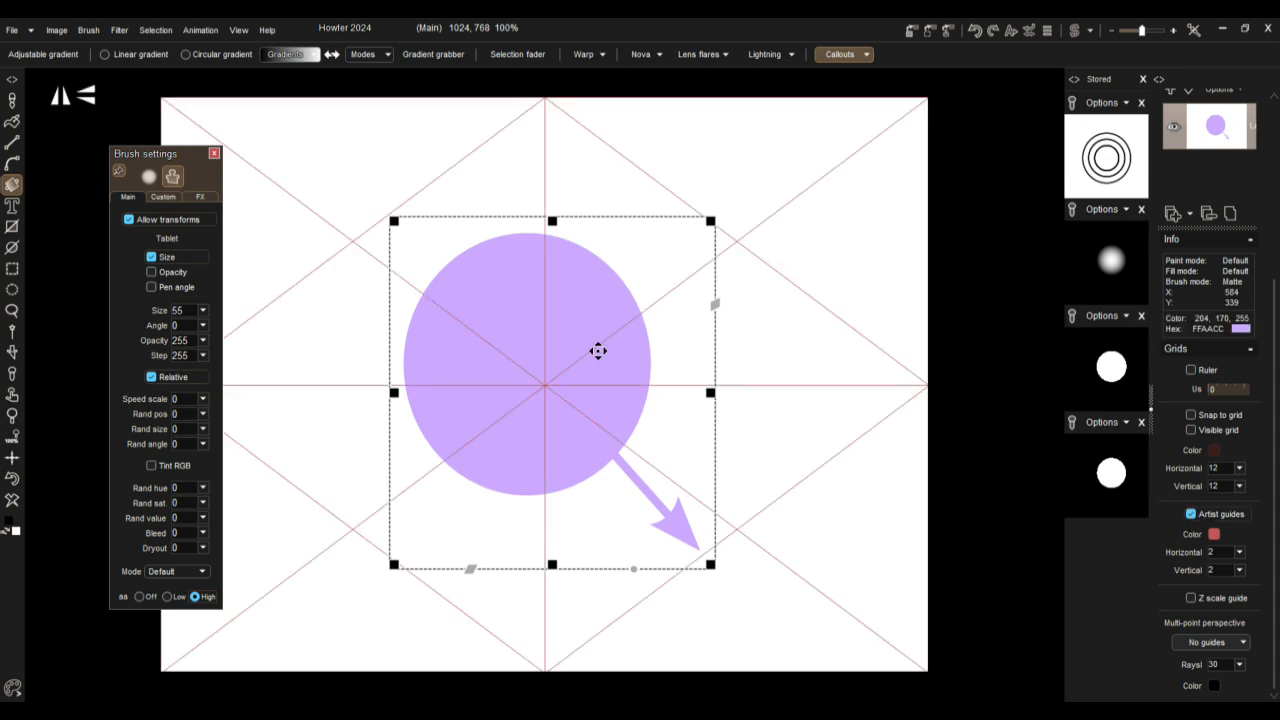
Step: Enlarge the purple callout to nearly the canvas height and align its circle with the centre crossing of the guides
mouse_move(566, 369)
left_mouse_down()
mouse_move(608, 414)
mouse_move(578, 377)
left_mouse_up()
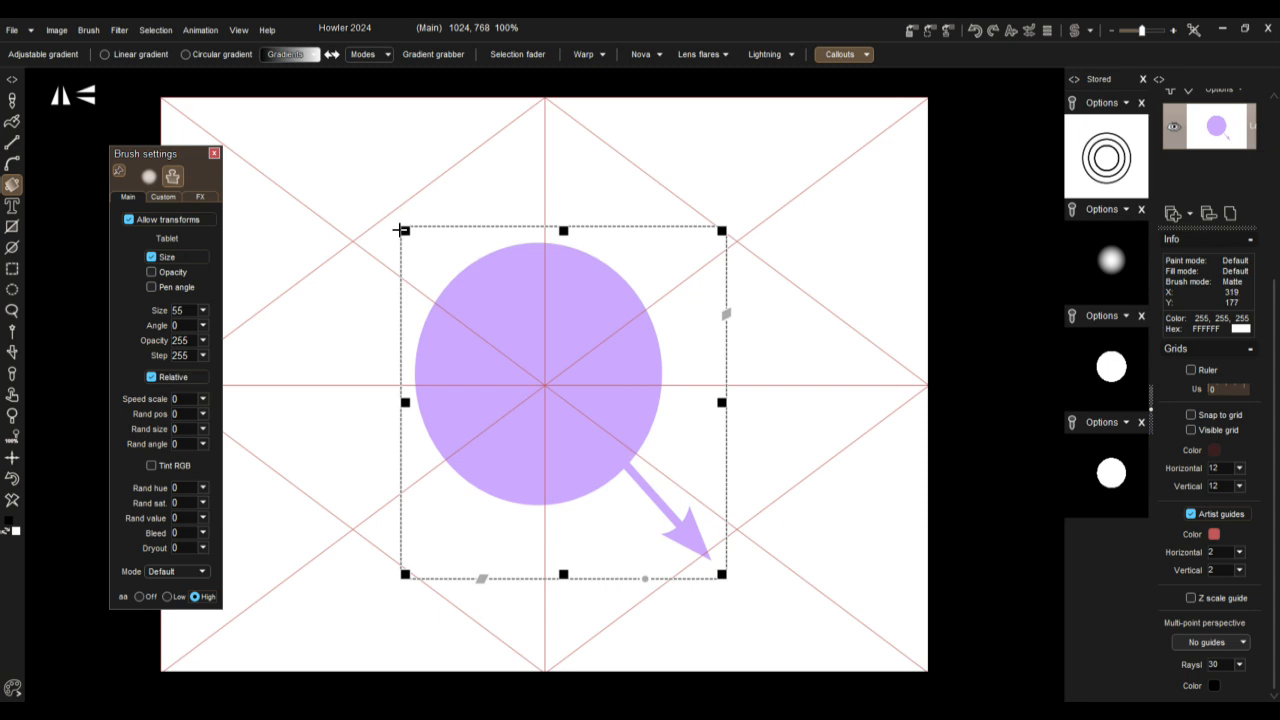
left_click_drag(405, 232, 276, 101)
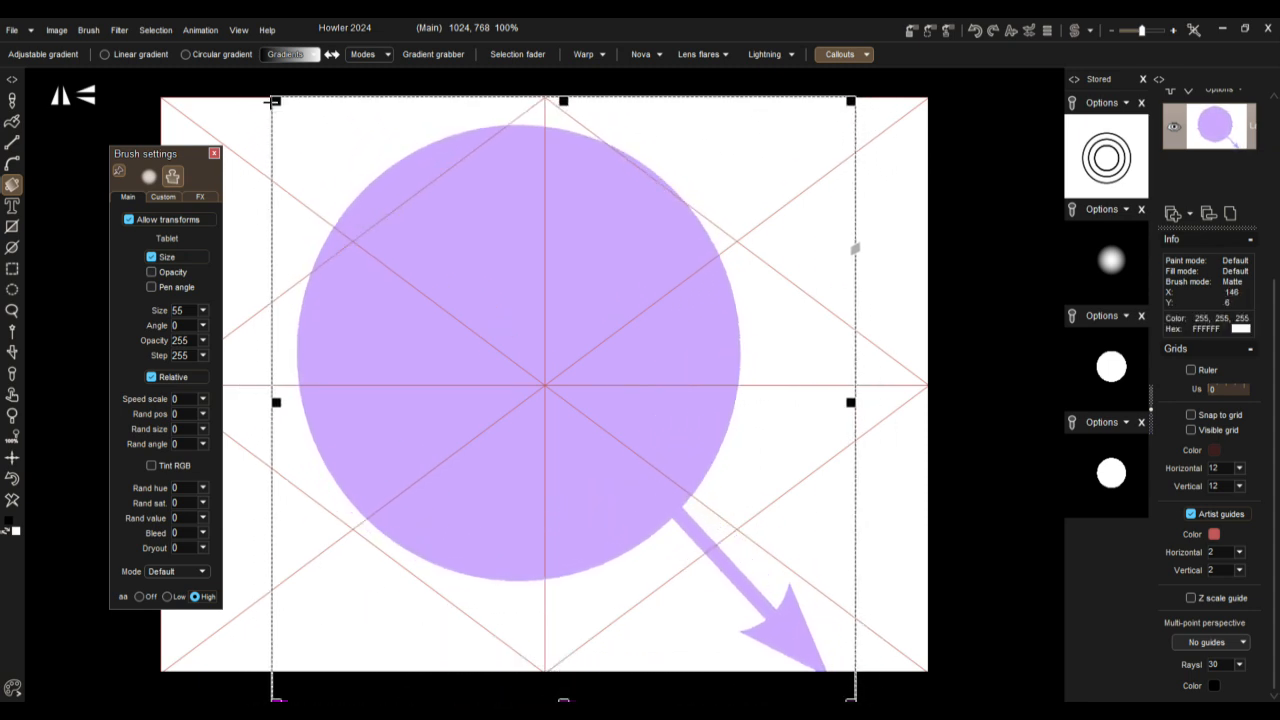
left_click_drag(512, 331, 549, 366)
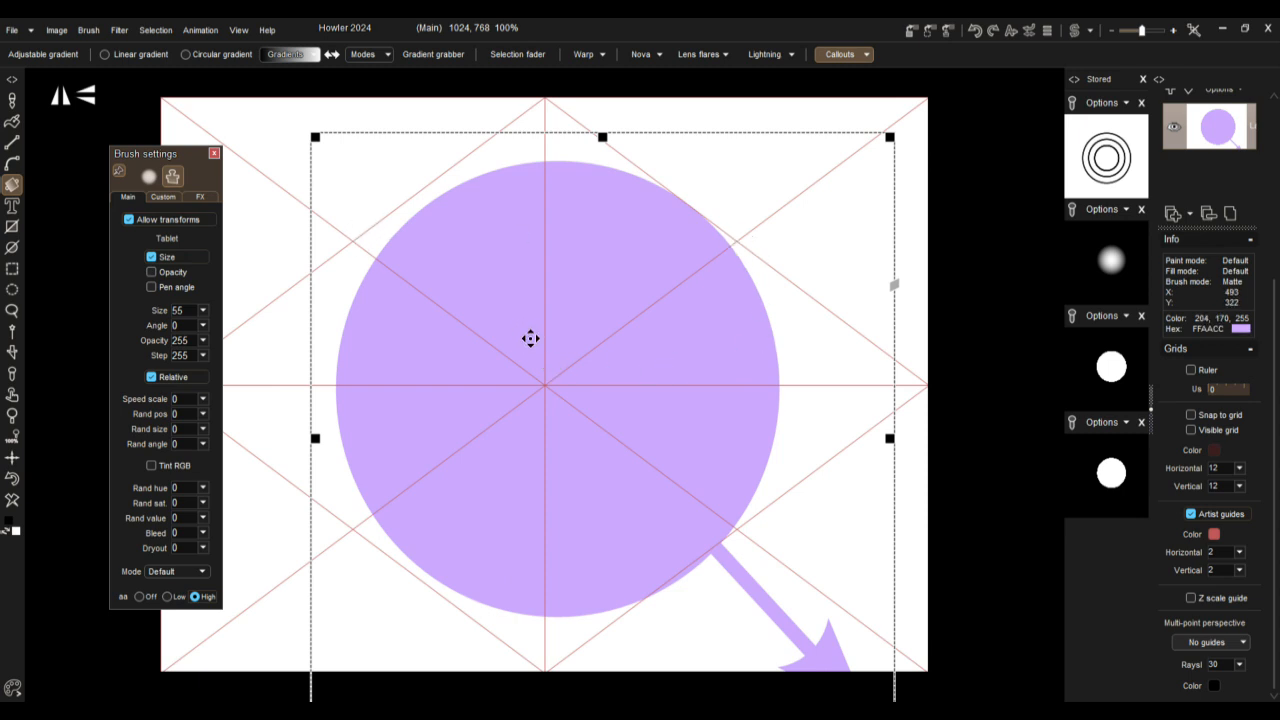
mouse_move(552, 381)
left_mouse_down()
mouse_move(535, 374)
mouse_move(544, 379)
left_mouse_up()
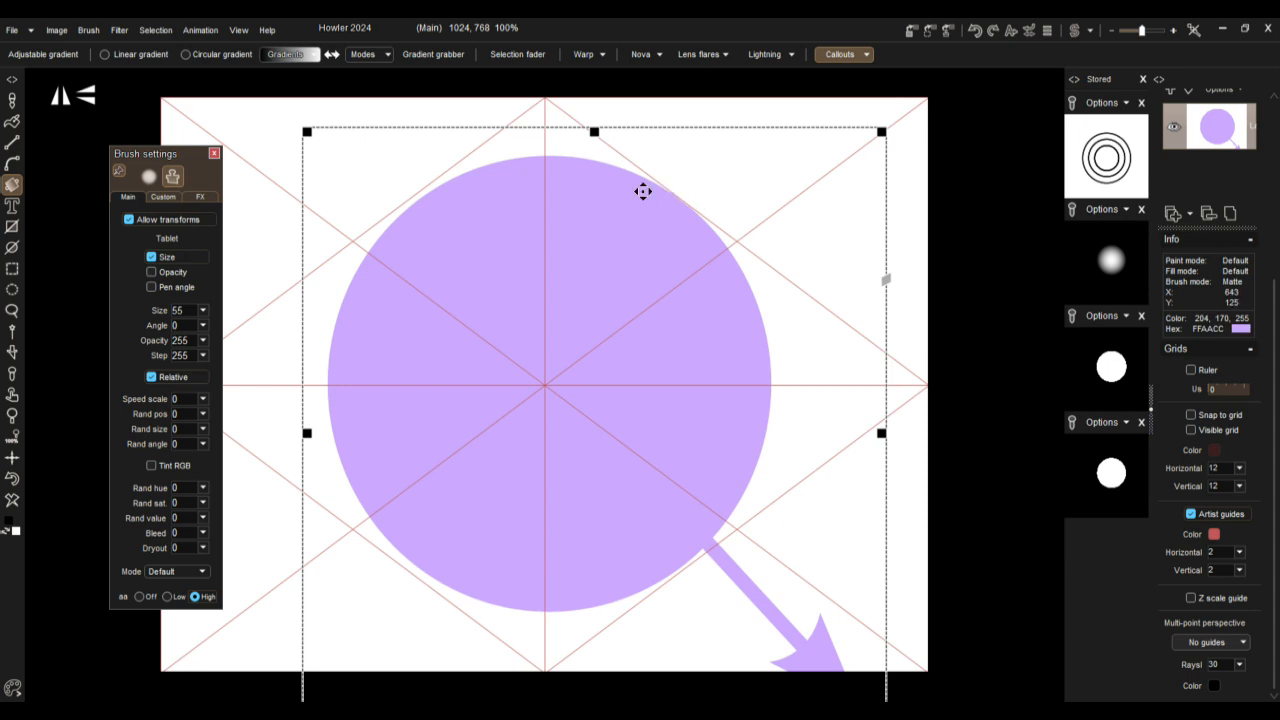
left_click_drag(464, 259, 493, 285)
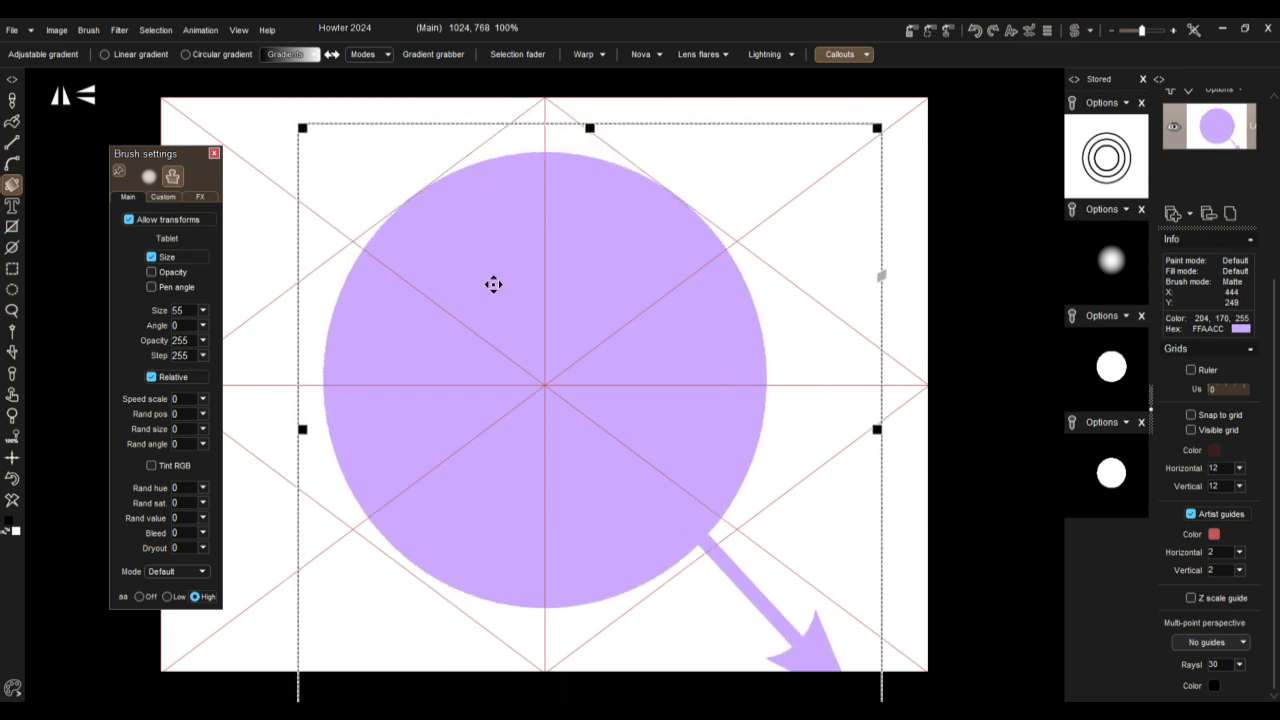
Step: Enlarge the callout a little more, commit it centred on the guides and turn off the artist guides
scroll(720, 500, "down", 1)
scroll(724, 506, "up", 1)
scroll(661, 583, "down", 1)
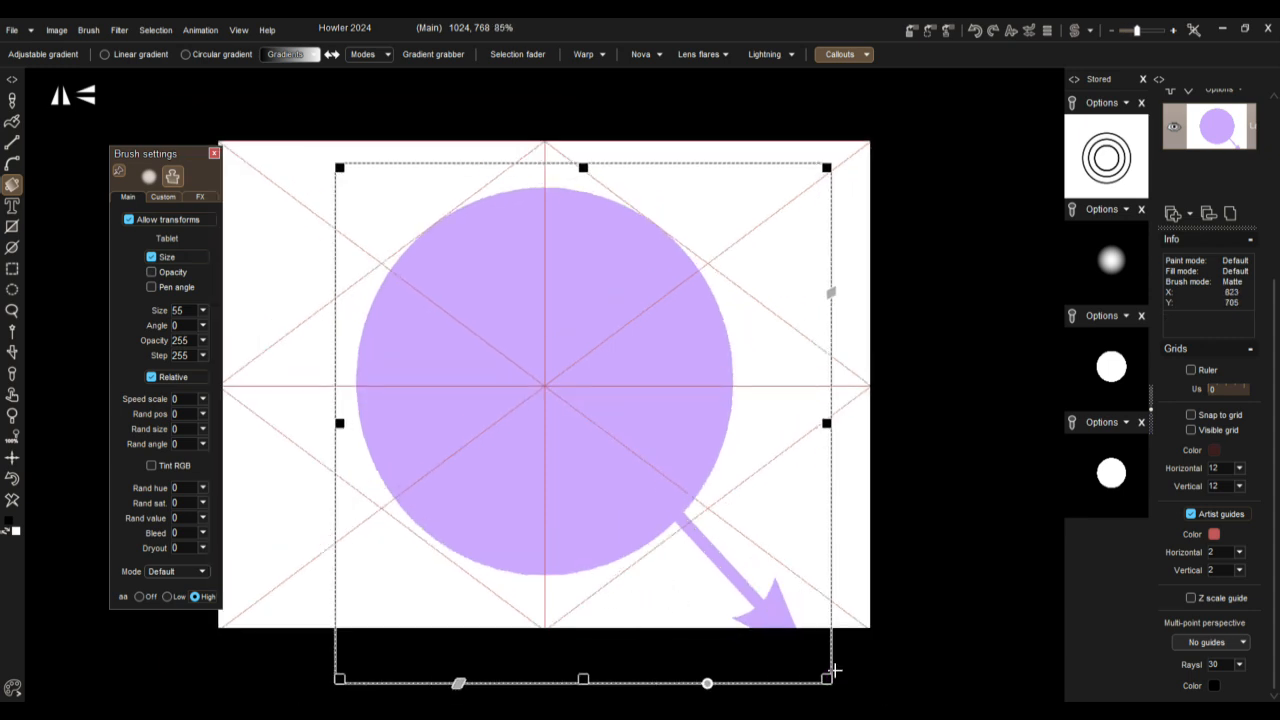
left_click_drag(828, 684, 844, 694)
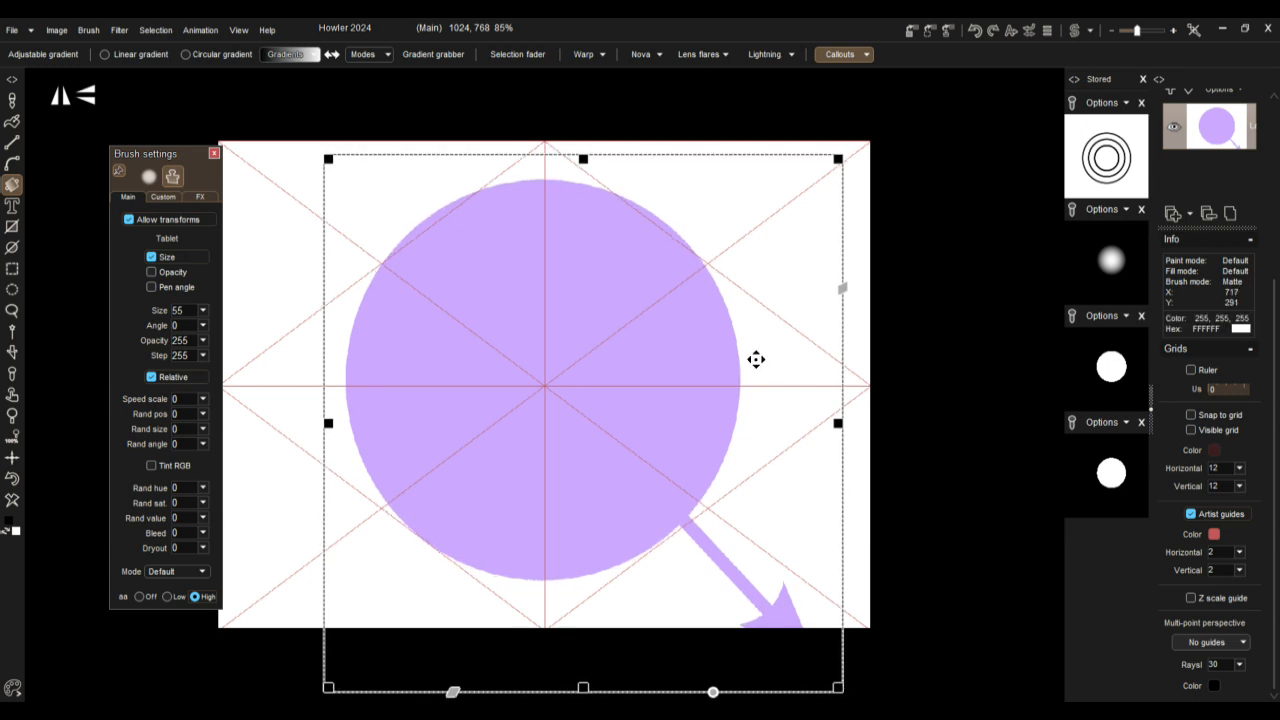
left_click_drag(587, 274, 588, 279)
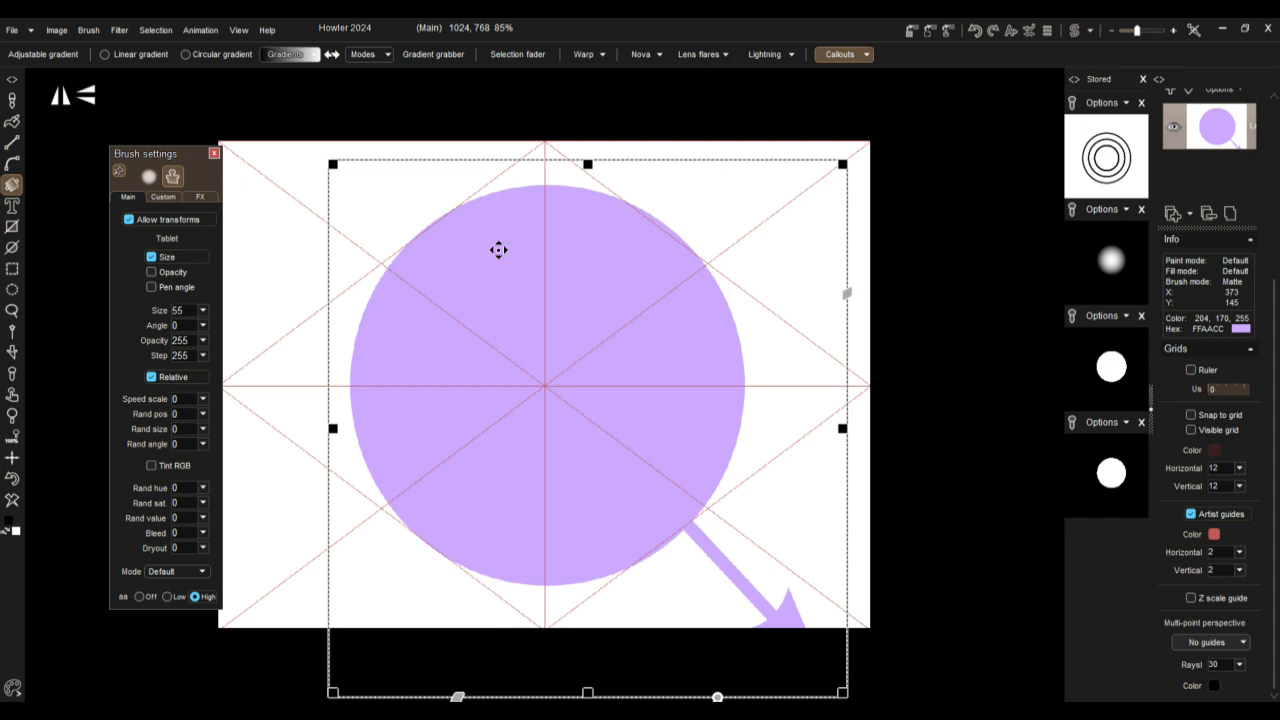
left_click(266, 268)
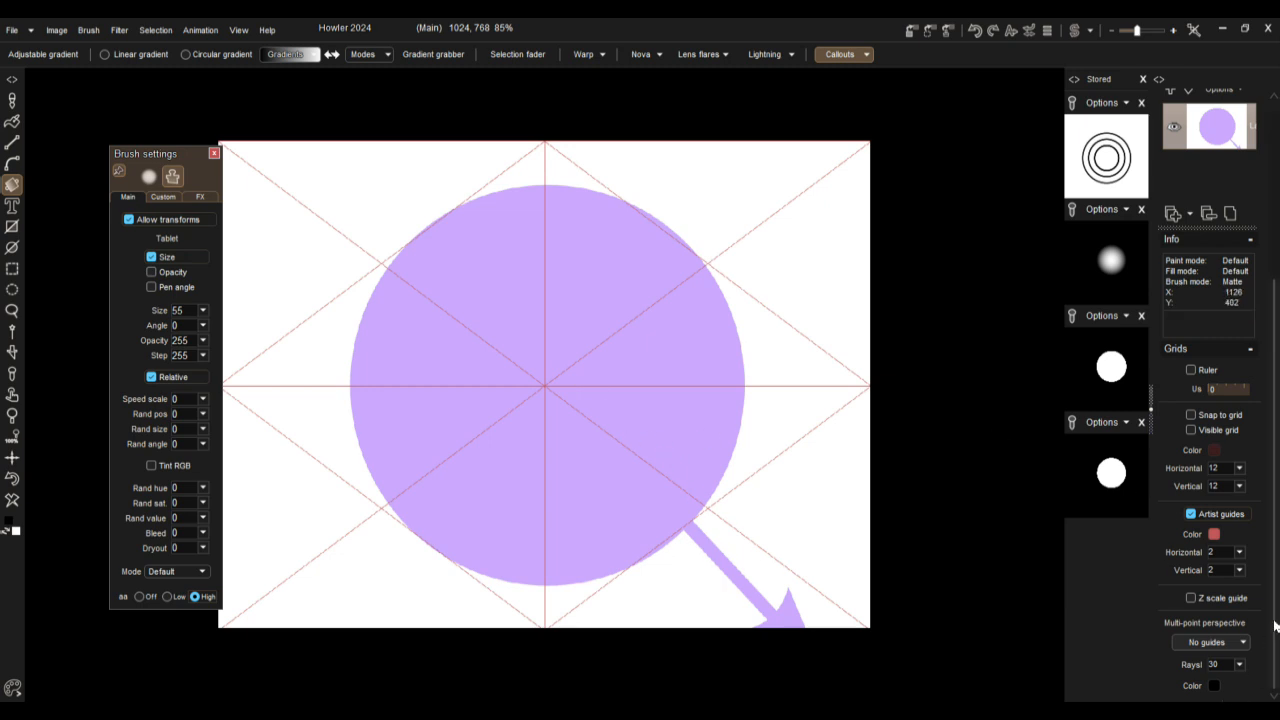
left_click(1215, 516)
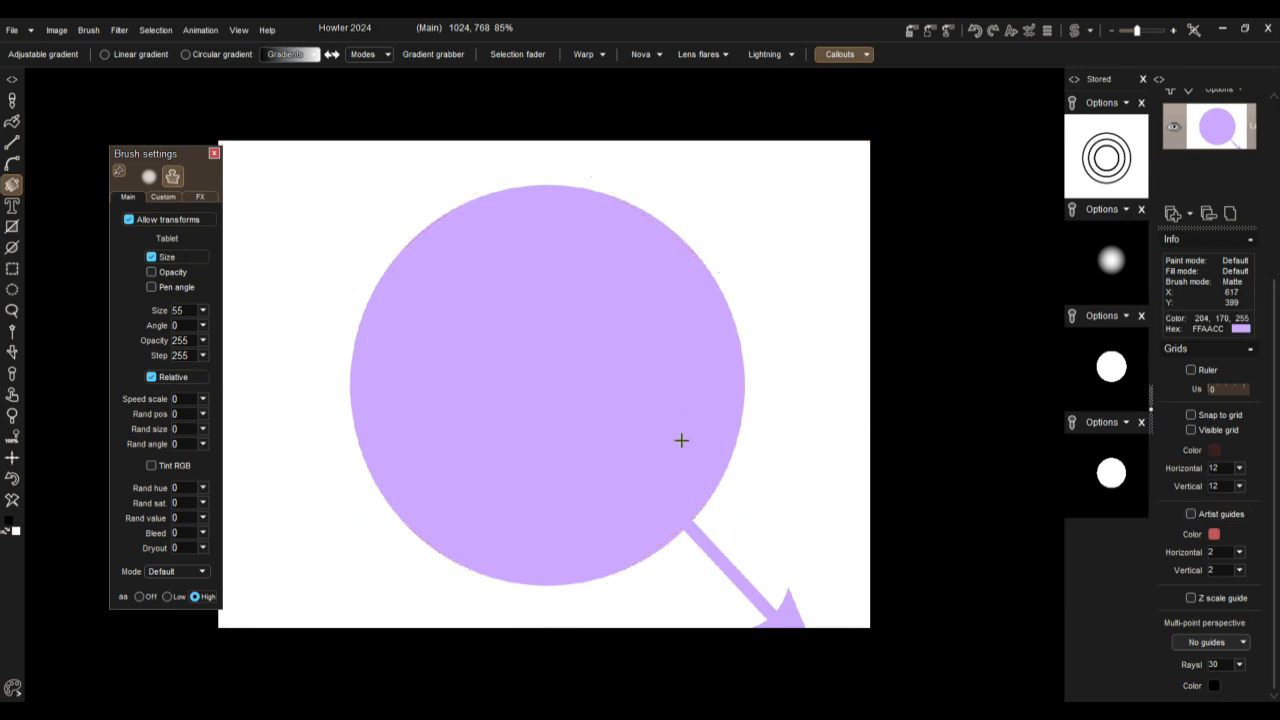
Step: Paint white over part of the arrow's shaft close to the purple circle with an airbrush preset
scroll(674, 514, "down", 3)
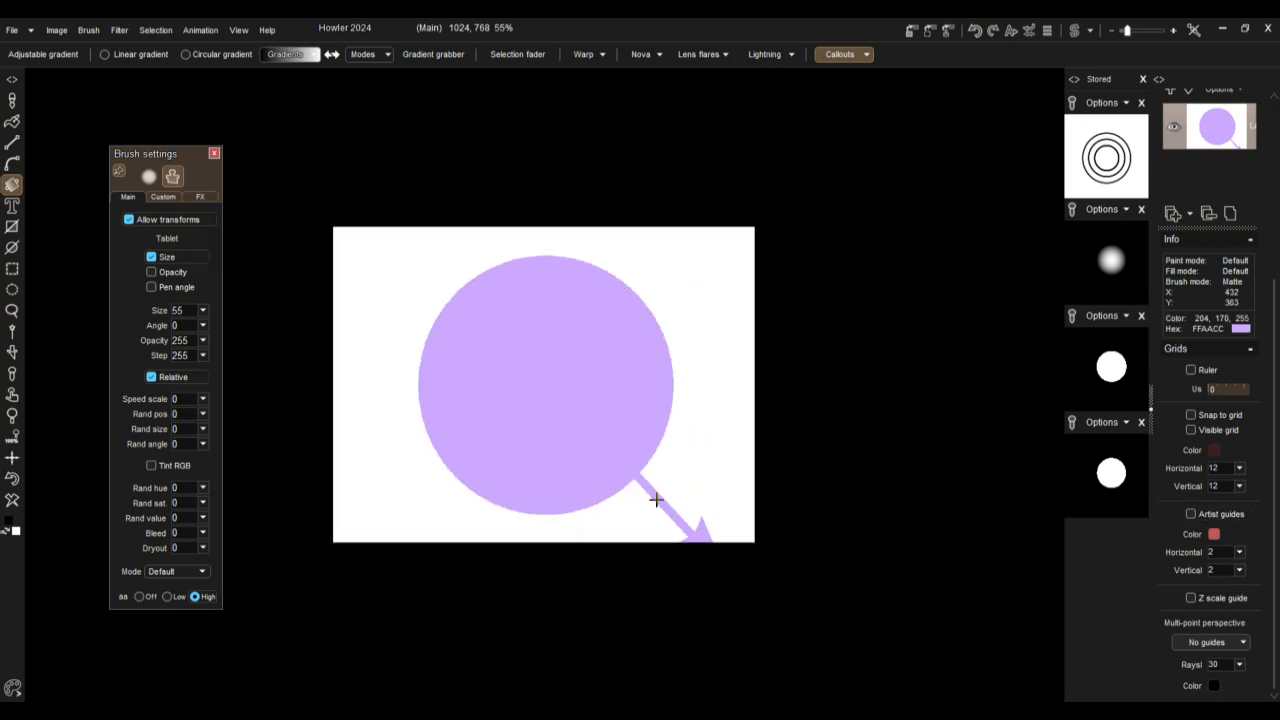
scroll(677, 522, "up", 4)
scroll(591, 360, "up", 6)
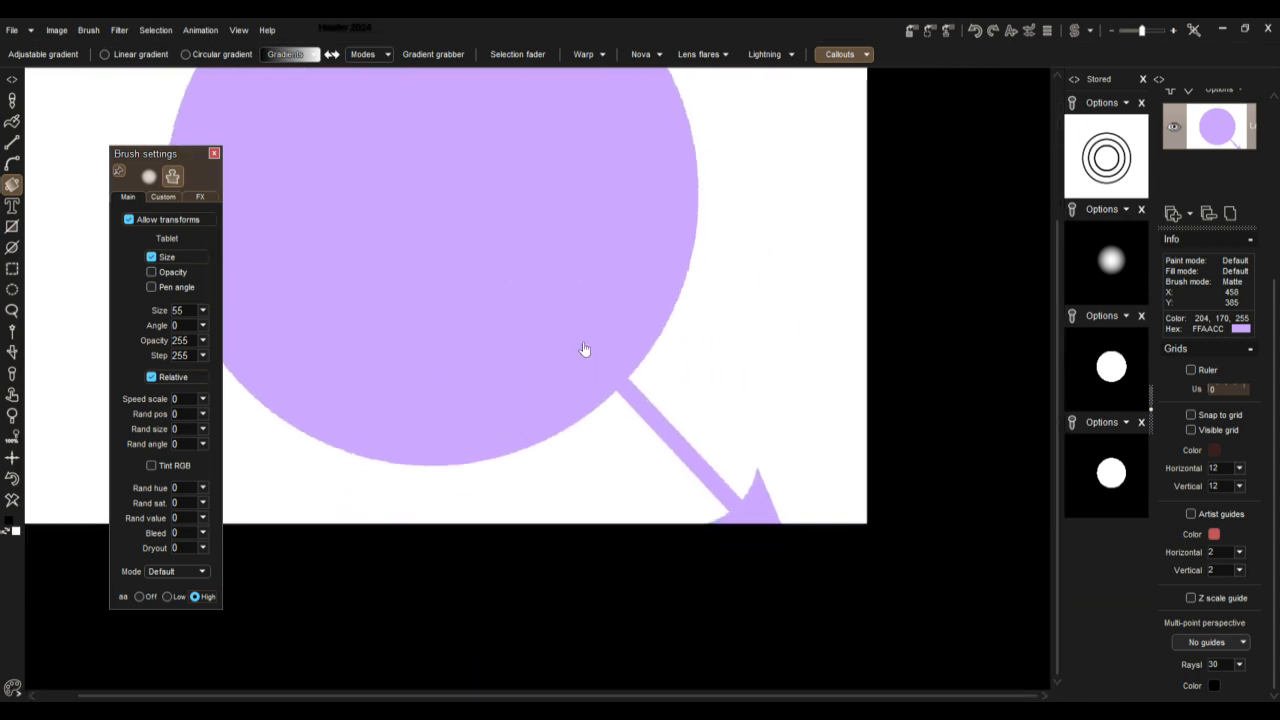
scroll(530, 376, "up", 3)
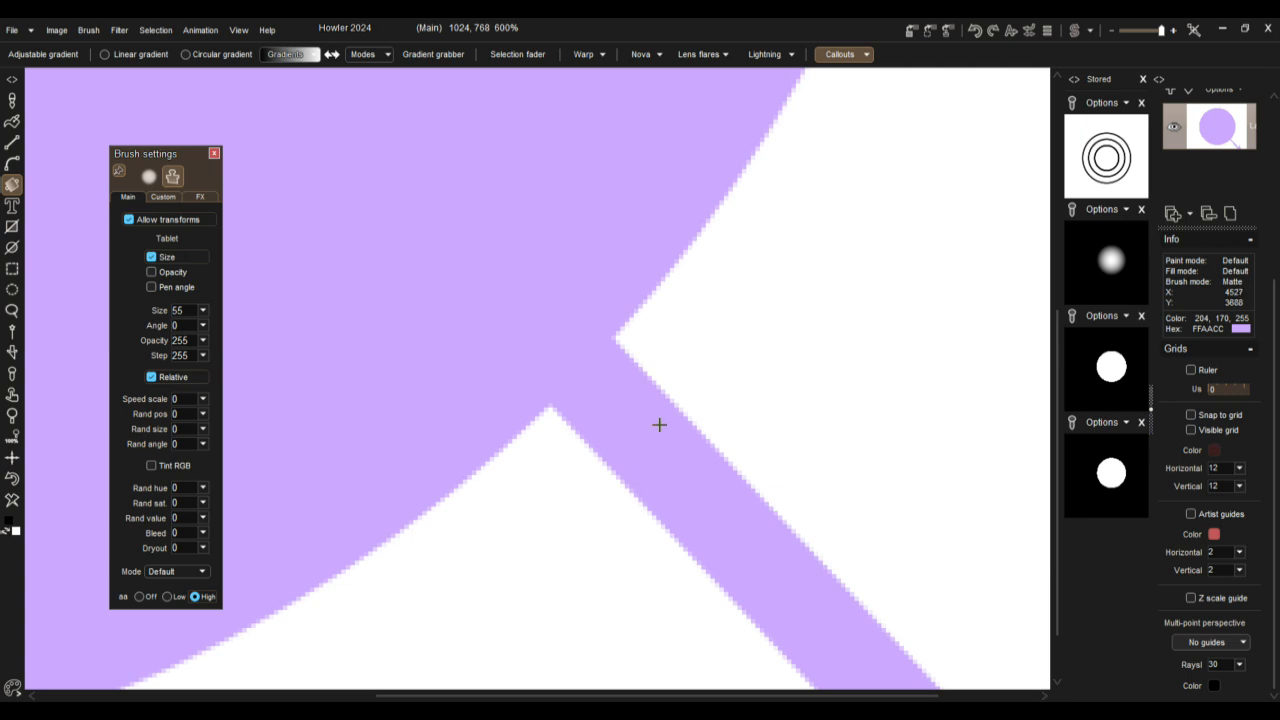
scroll(703, 506, "down", 3)
scroll(703, 506, "up", 3)
left_click(14, 184)
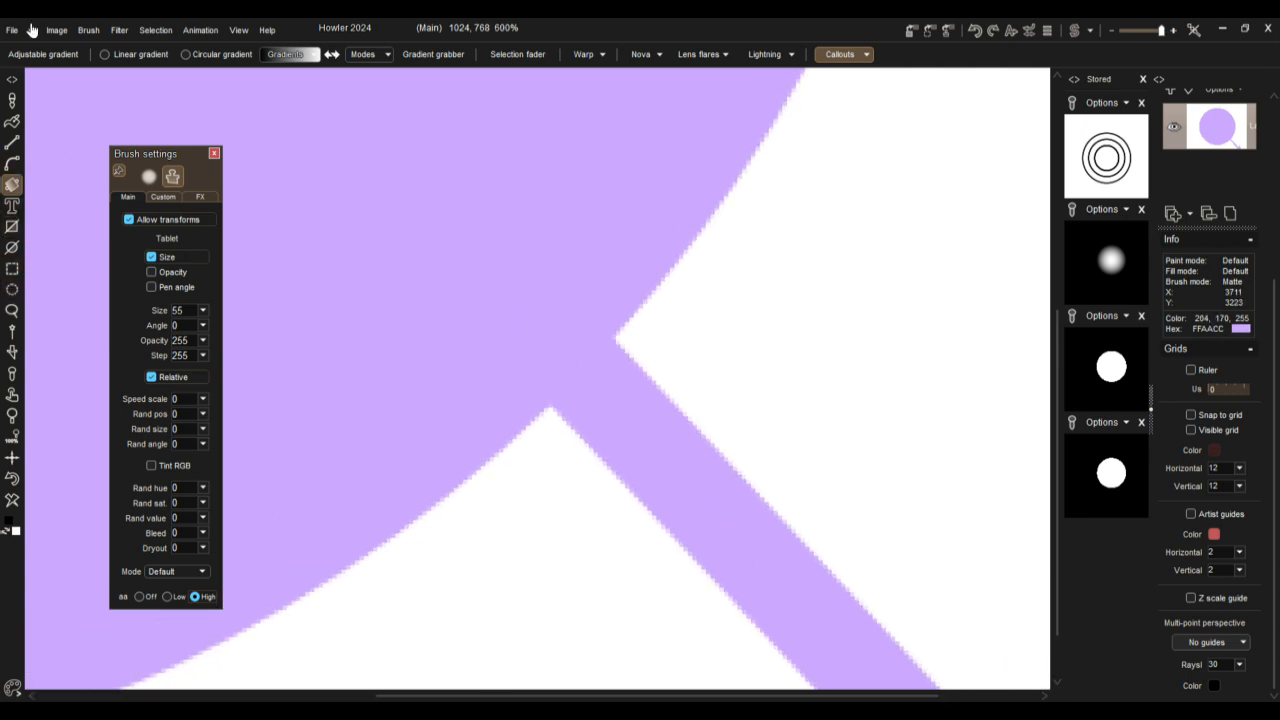
left_click(13, 101)
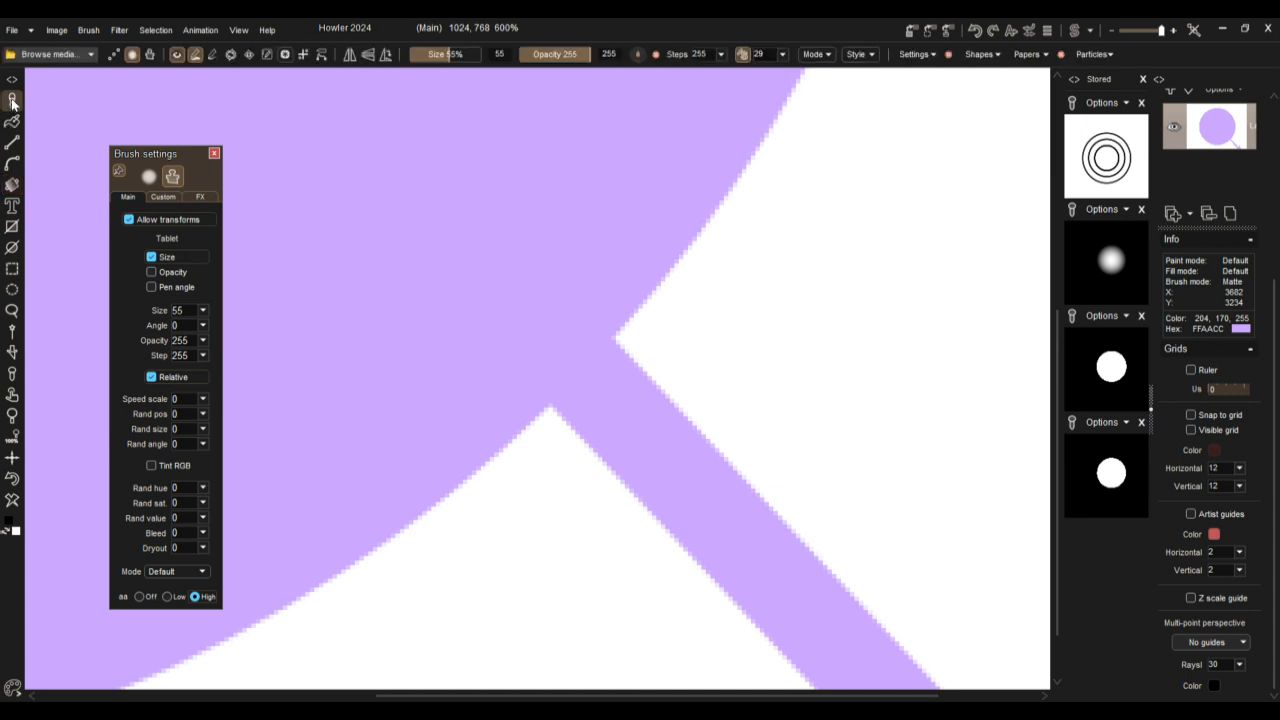
right_click(13, 101)
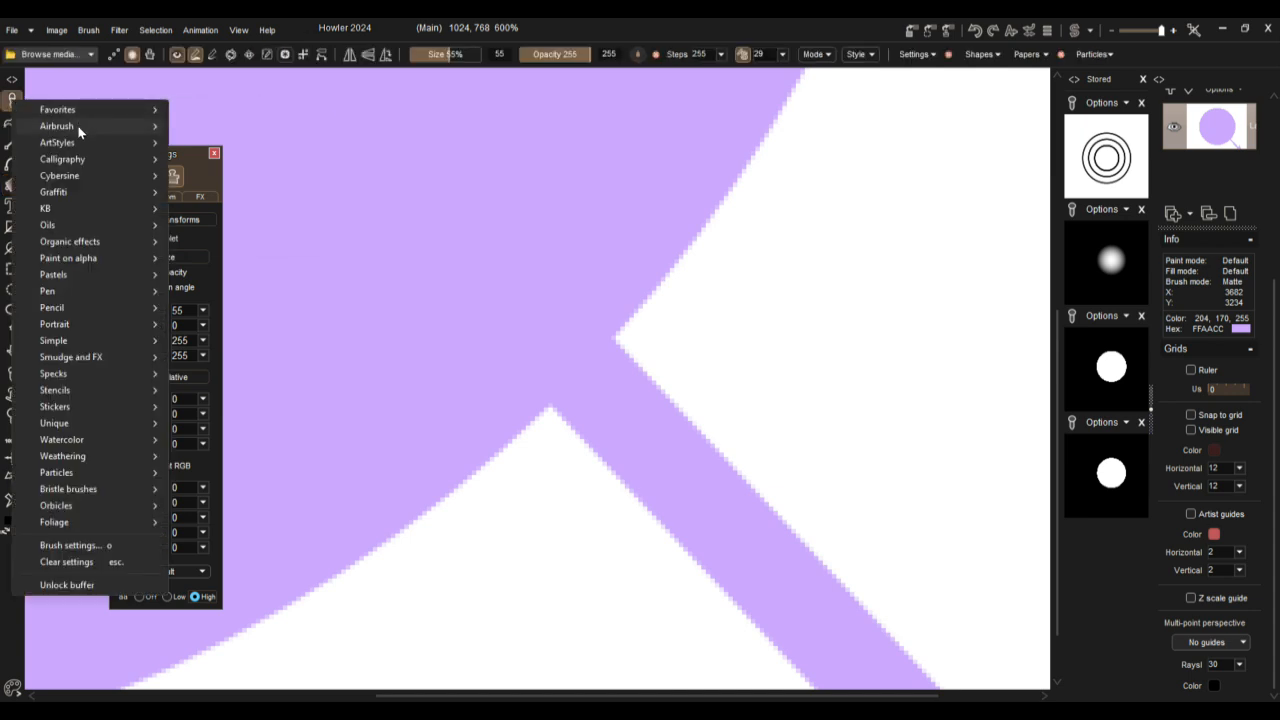
mouse_move(79, 128)
left_click(291, 138)
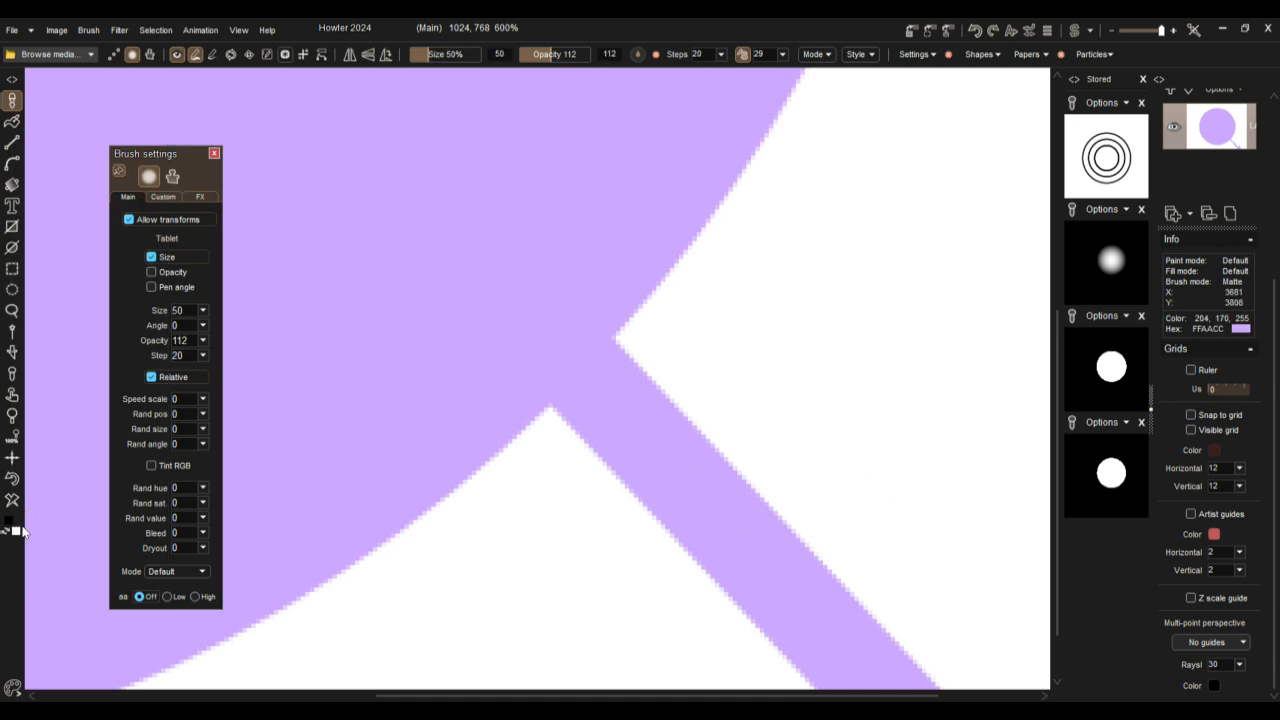
right_click(823, 492)
mouse_move(823, 492)
left_mouse_down()
mouse_move(665, 569)
mouse_move(738, 481)
mouse_move(699, 523)
mouse_move(732, 460)
mouse_move(659, 511)
mouse_move(664, 470)
mouse_move(647, 424)
left_mouse_up()
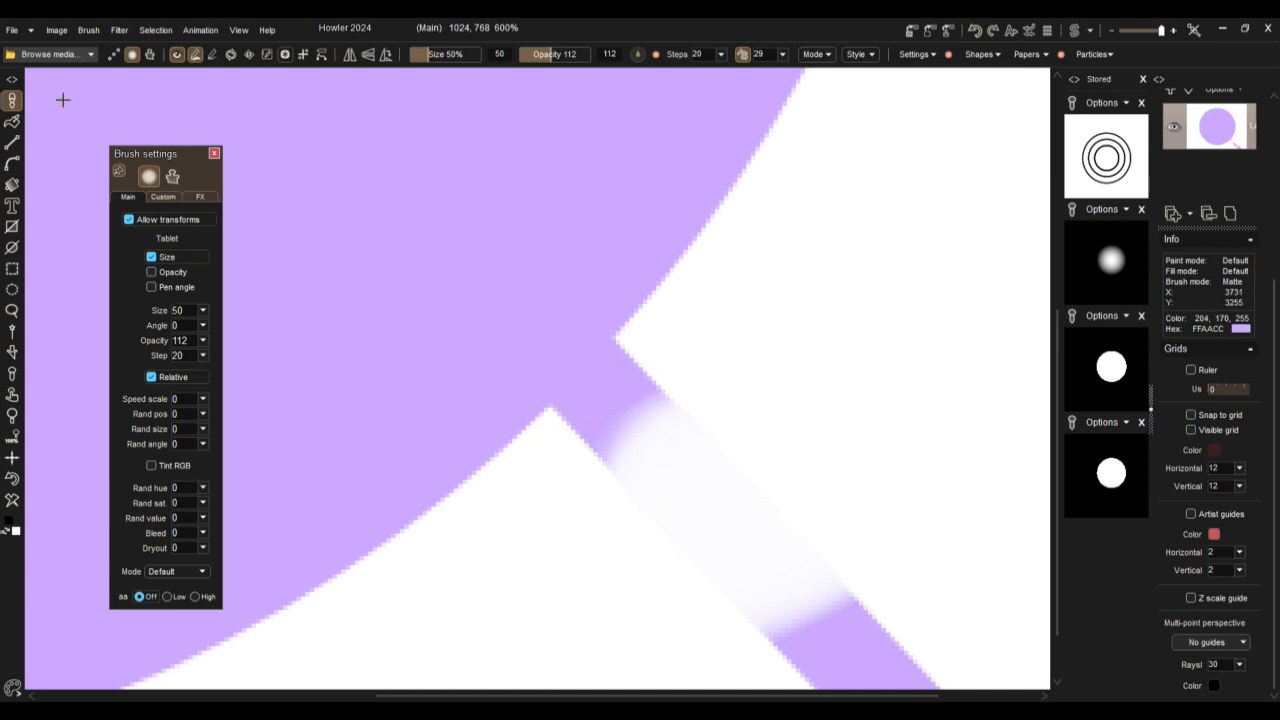
Step: Make a hard-edged custom matte brush with a radius of 70 and a bias of 99
left_click_drag(433, 54, 421, 54)
left_click(161, 198)
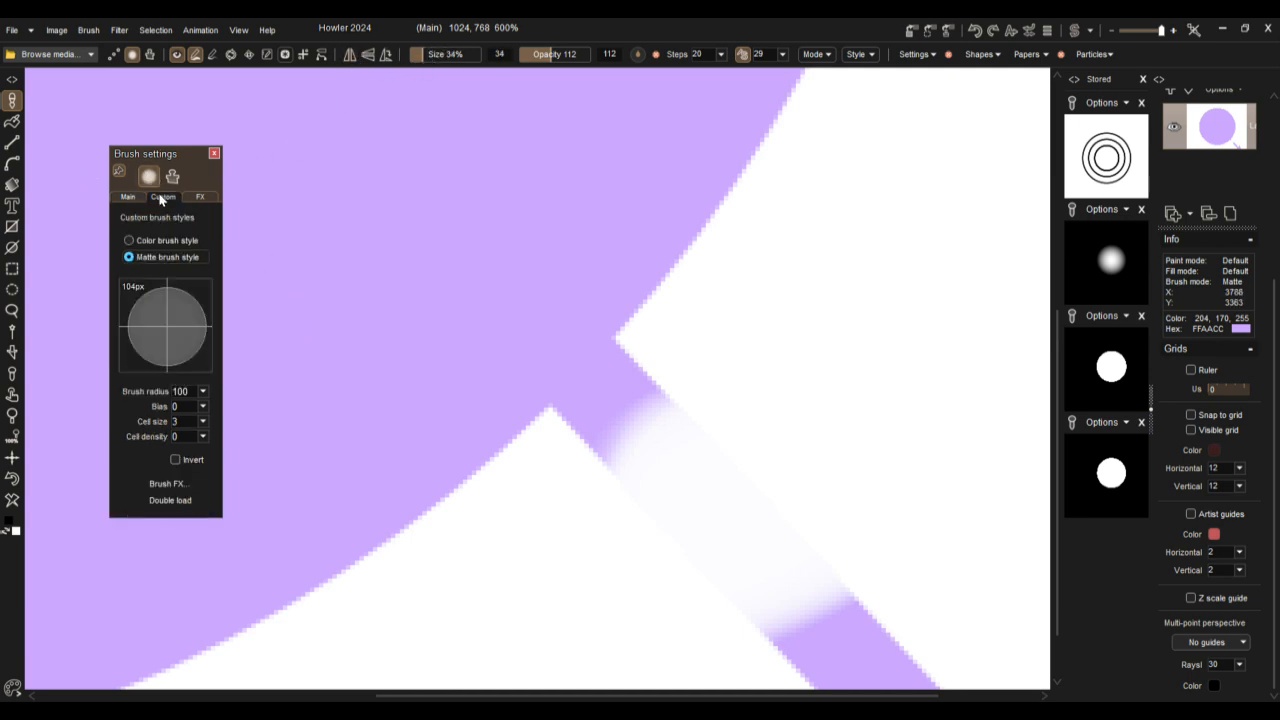
left_click_drag(170, 325, 188, 300)
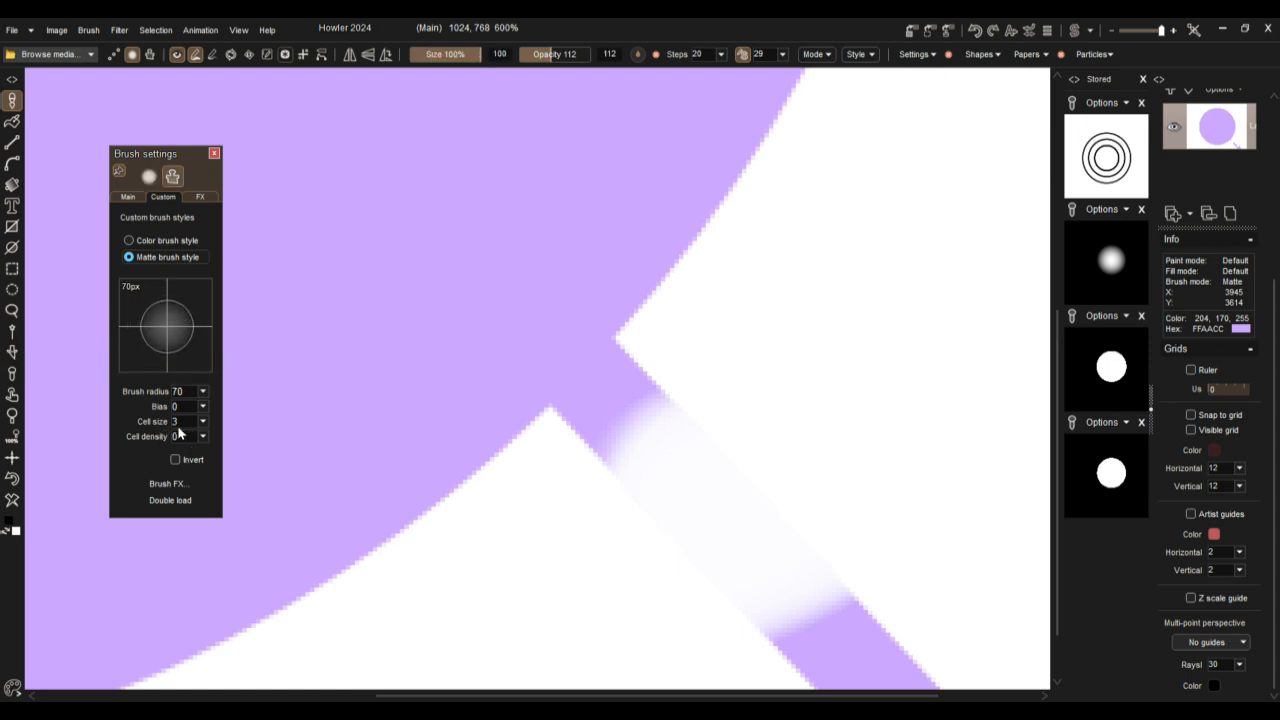
left_click(204, 408)
left_click_drag(166, 426, 238, 426)
Step: Undo the black strokes and paint white over the arrow's shaft up to the circle's edge
left_click_drag(690, 509, 733, 549)
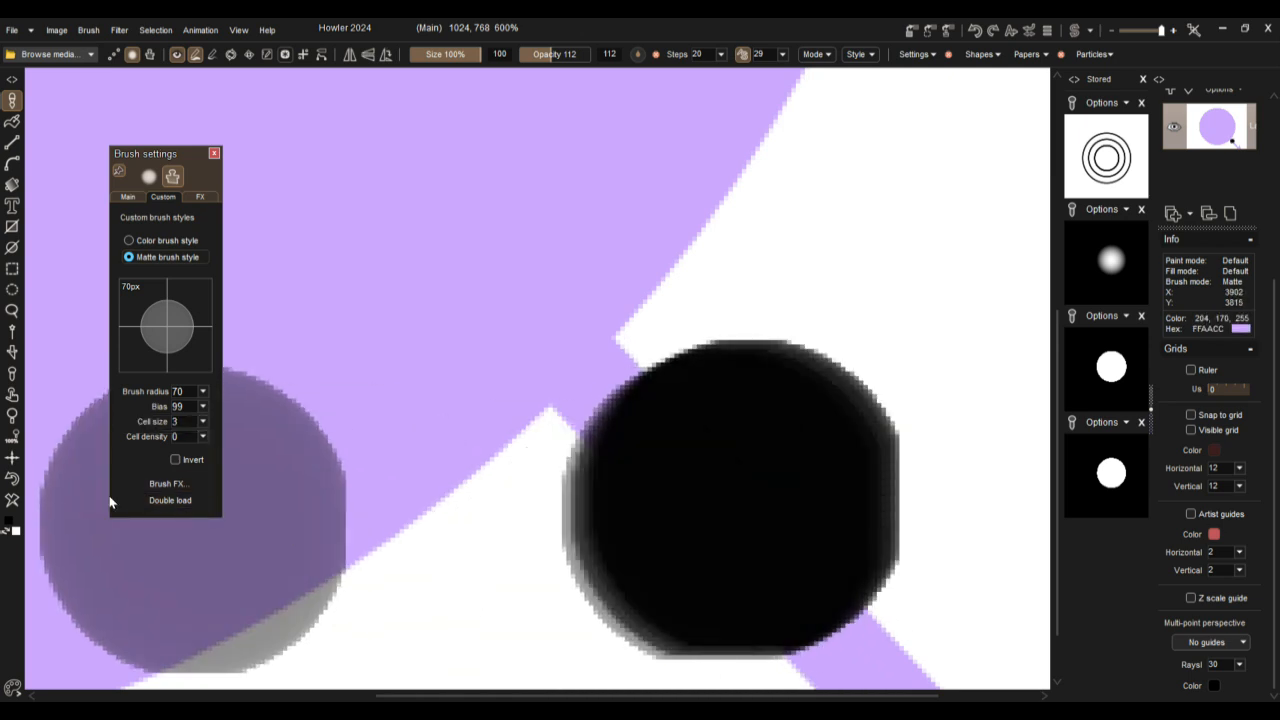
left_click(14, 482)
mouse_move(811, 546)
left_mouse_down()
mouse_move(722, 569)
mouse_move(697, 530)
mouse_move(725, 493)
mouse_move(685, 521)
mouse_move(721, 466)
left_mouse_up()
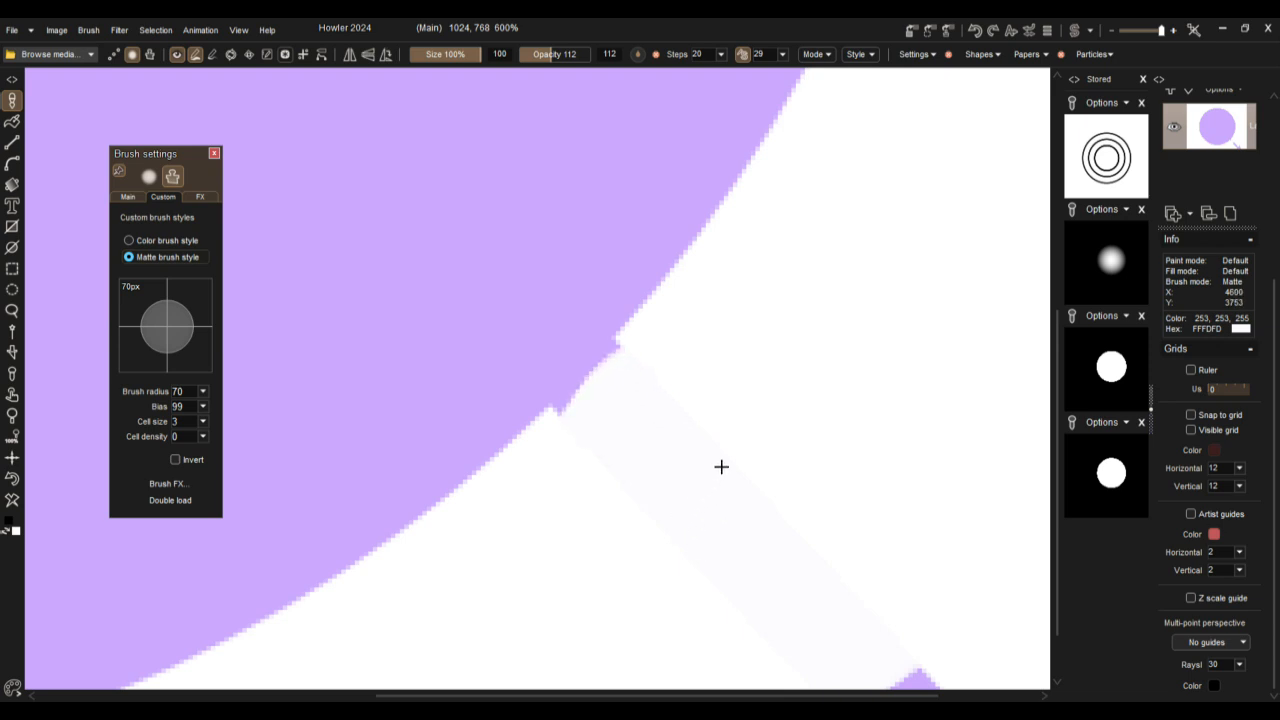
Step: Smooth the notch on the circle's edge, and set up a 35% brush with the circle's purple sampled as the primary color
mouse_move(695, 492)
left_mouse_down()
mouse_move(668, 503)
mouse_move(722, 488)
mouse_move(723, 448)
left_mouse_up()
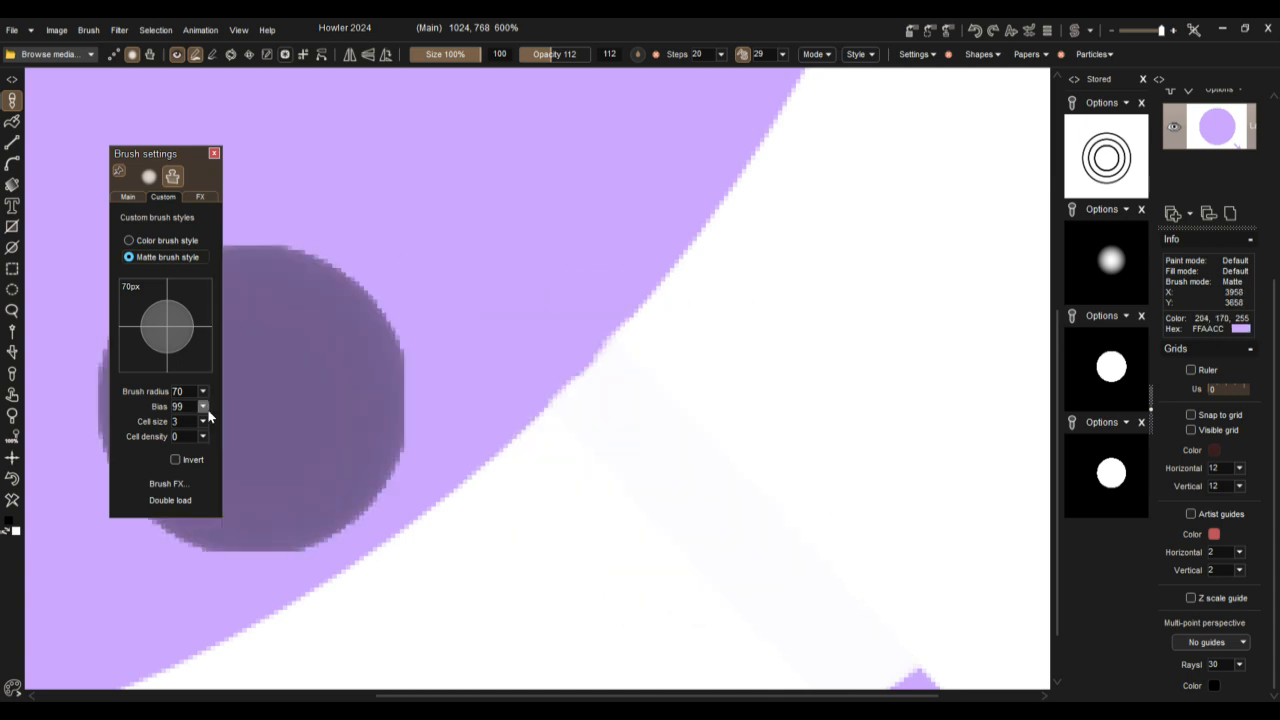
left_click(434, 54)
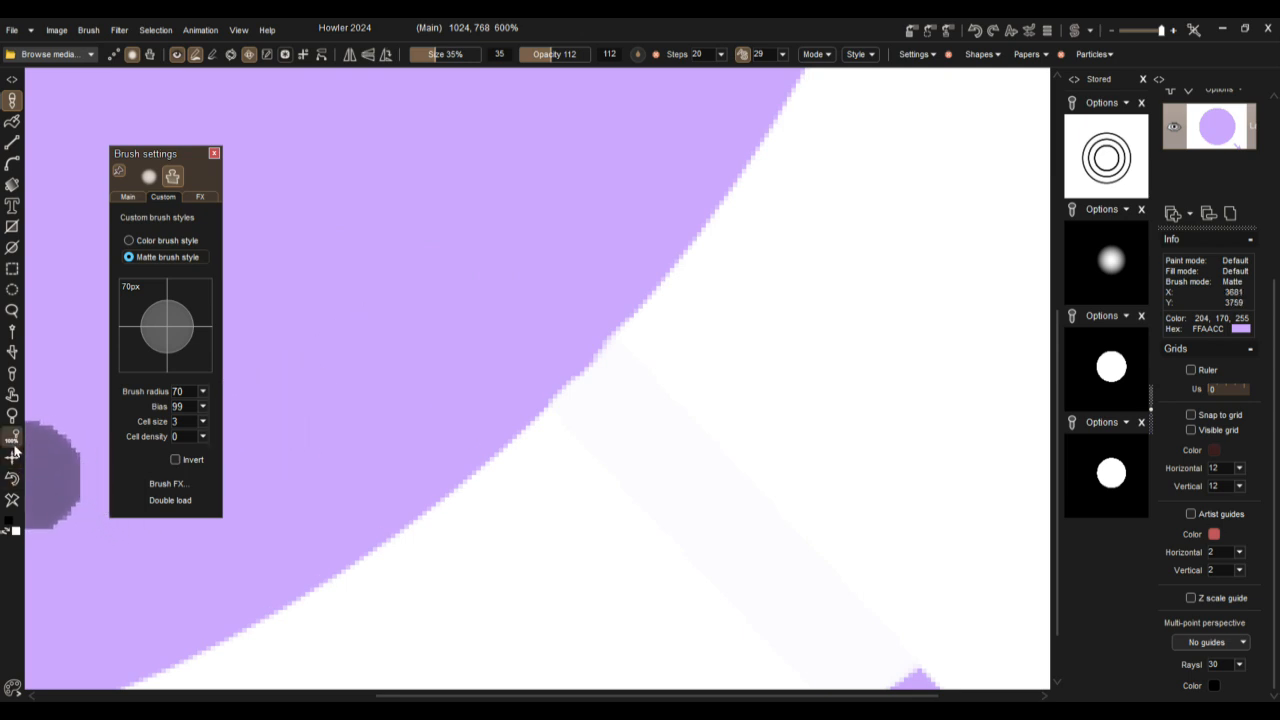
left_click(12, 376)
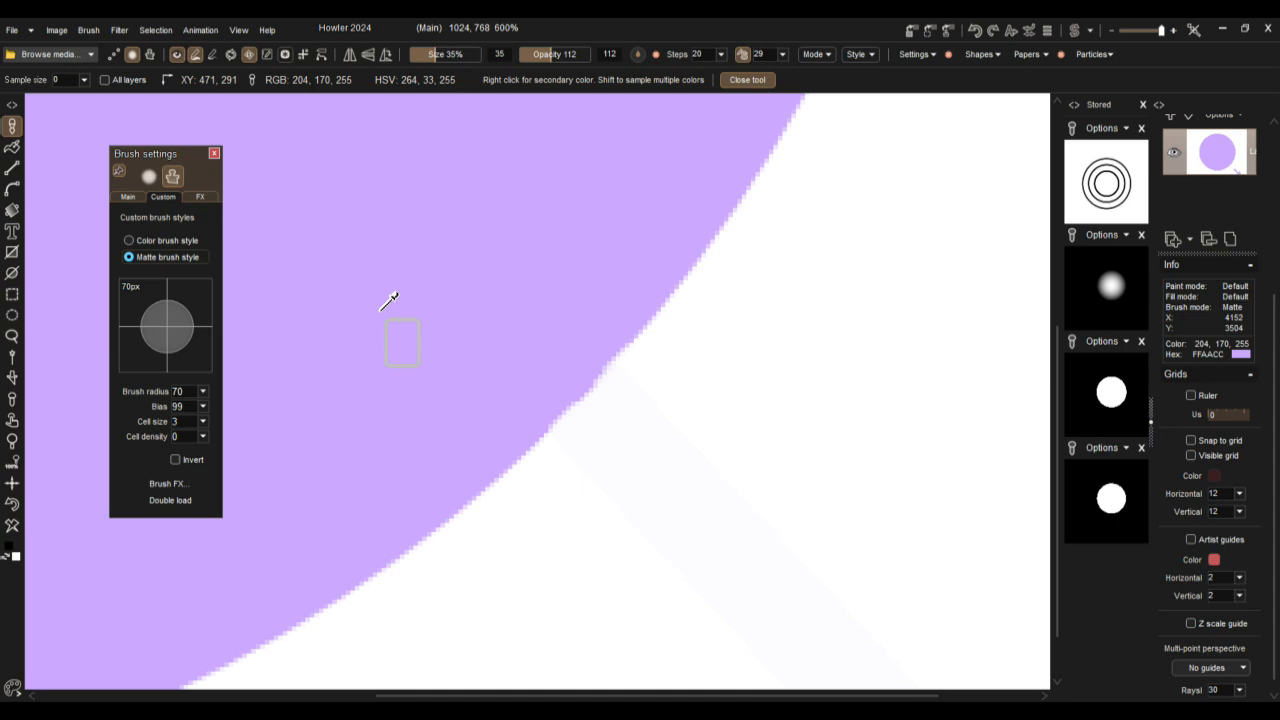
left_click(389, 300)
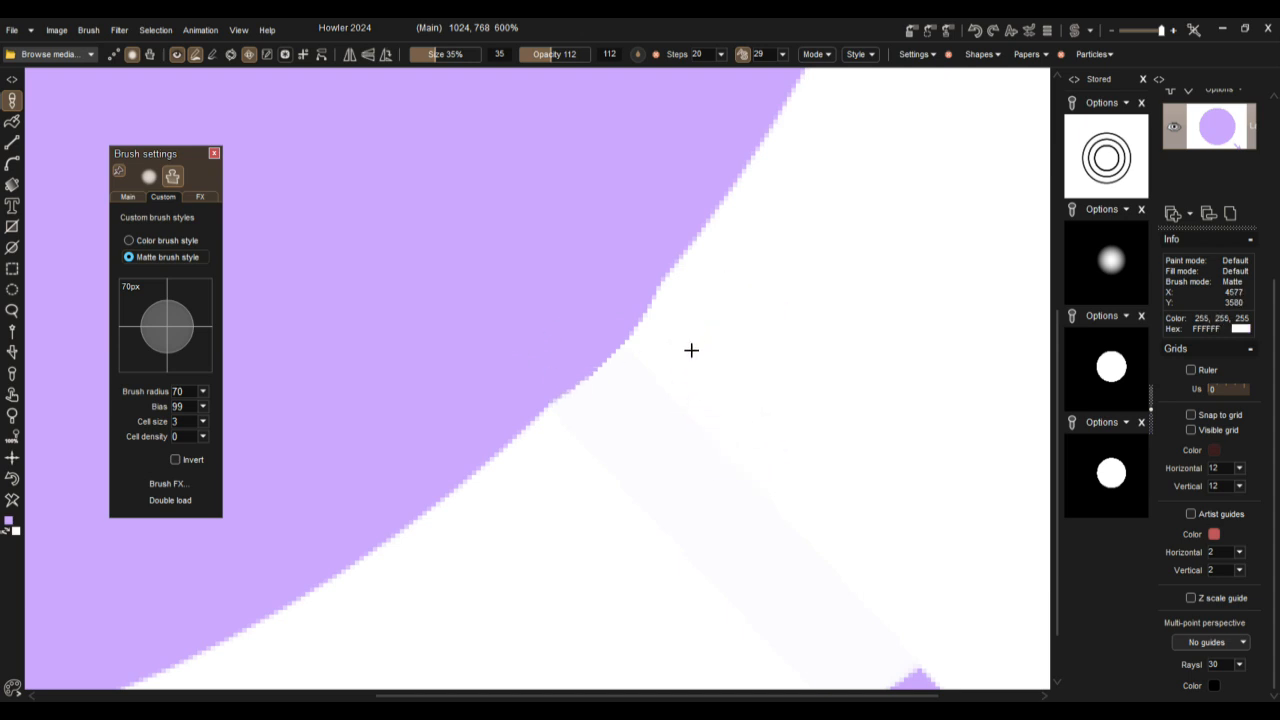
Step: Retouch the uneven part of the circle's edge where the arrow joined it with the 35% brush
left_click_drag(665, 368, 582, 454)
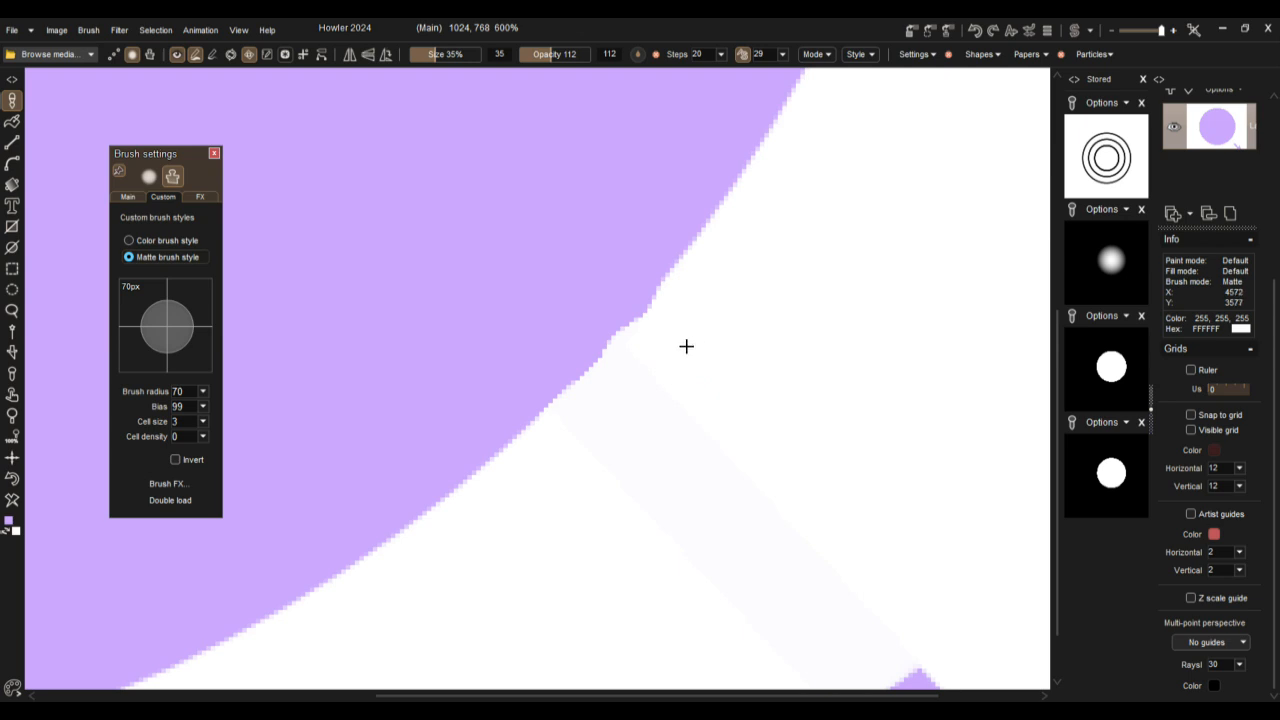
mouse_move(680, 344)
left_mouse_down()
mouse_move(631, 398)
mouse_move(648, 437)
left_mouse_up()
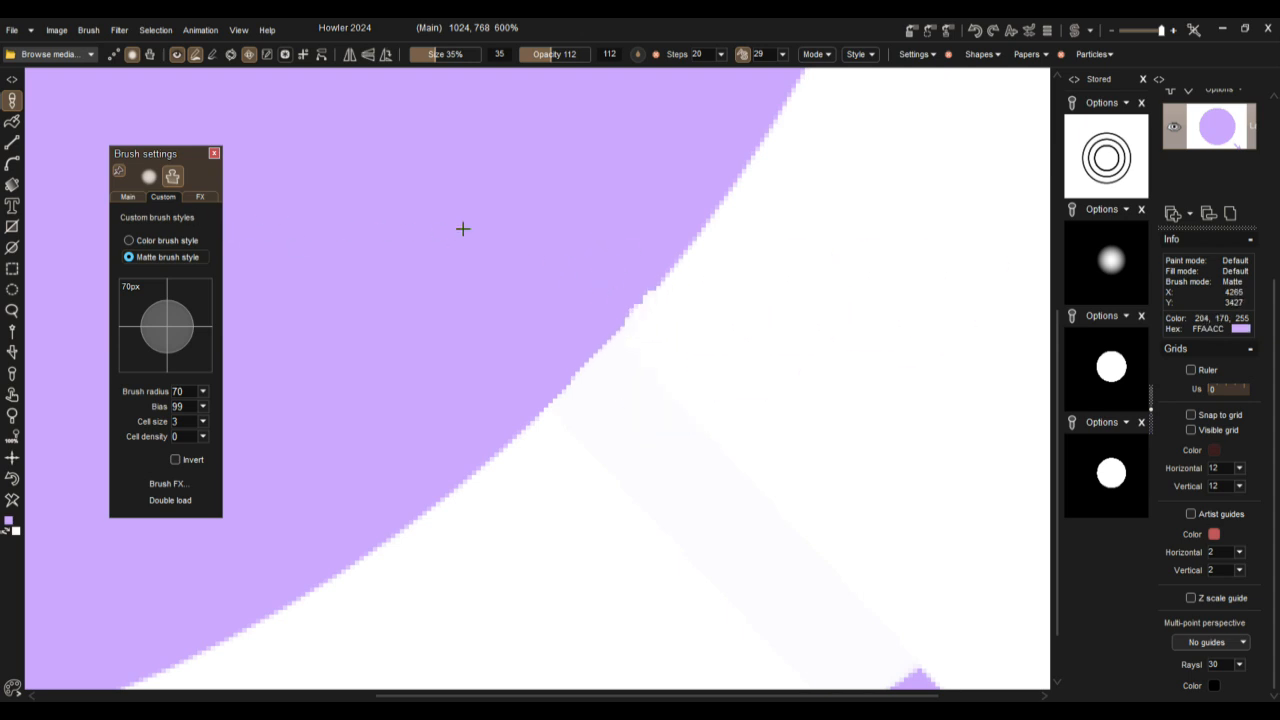
mouse_move(647, 409)
left_mouse_down()
mouse_move(649, 389)
mouse_move(657, 422)
left_mouse_up()
scroll(630, 416, "up", 4)
mouse_move(725, 323)
left_mouse_down()
mouse_move(783, 326)
mouse_move(623, 446)
left_mouse_up()
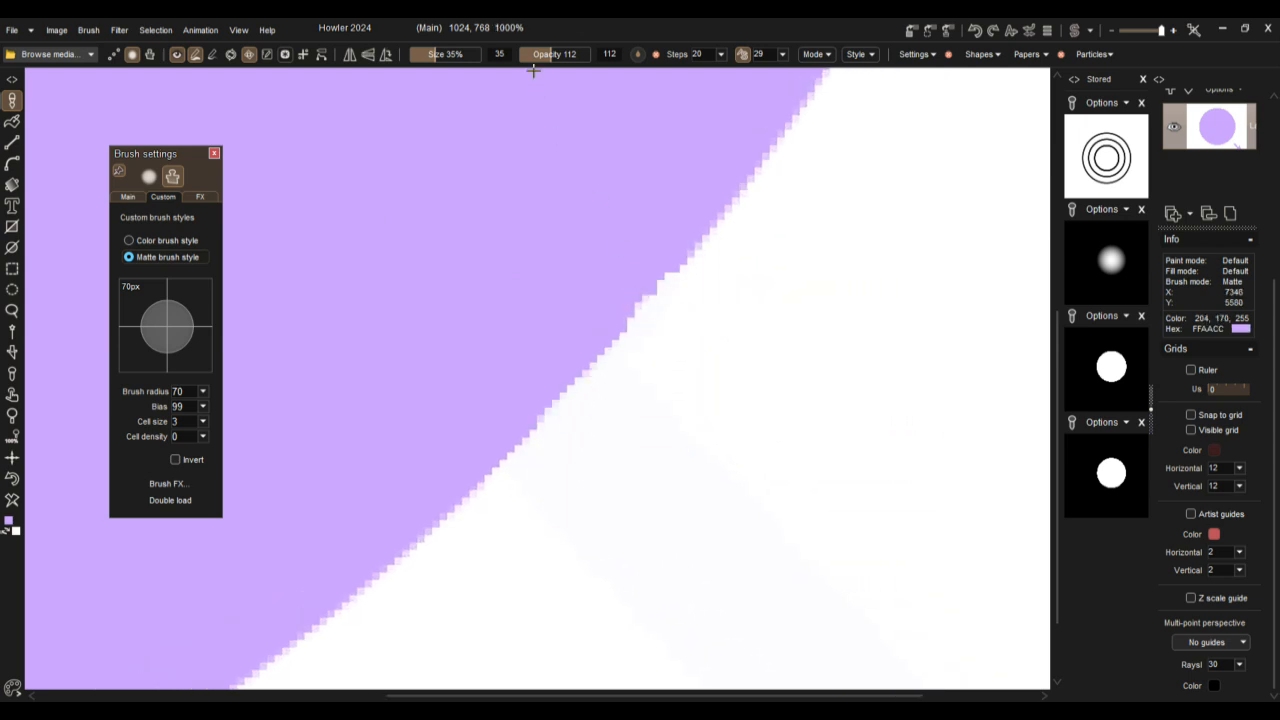
Step: Reduce the brush size to 9% and smooth the remaining bumps on the circle's edge
left_click_drag(447, 55, 417, 55)
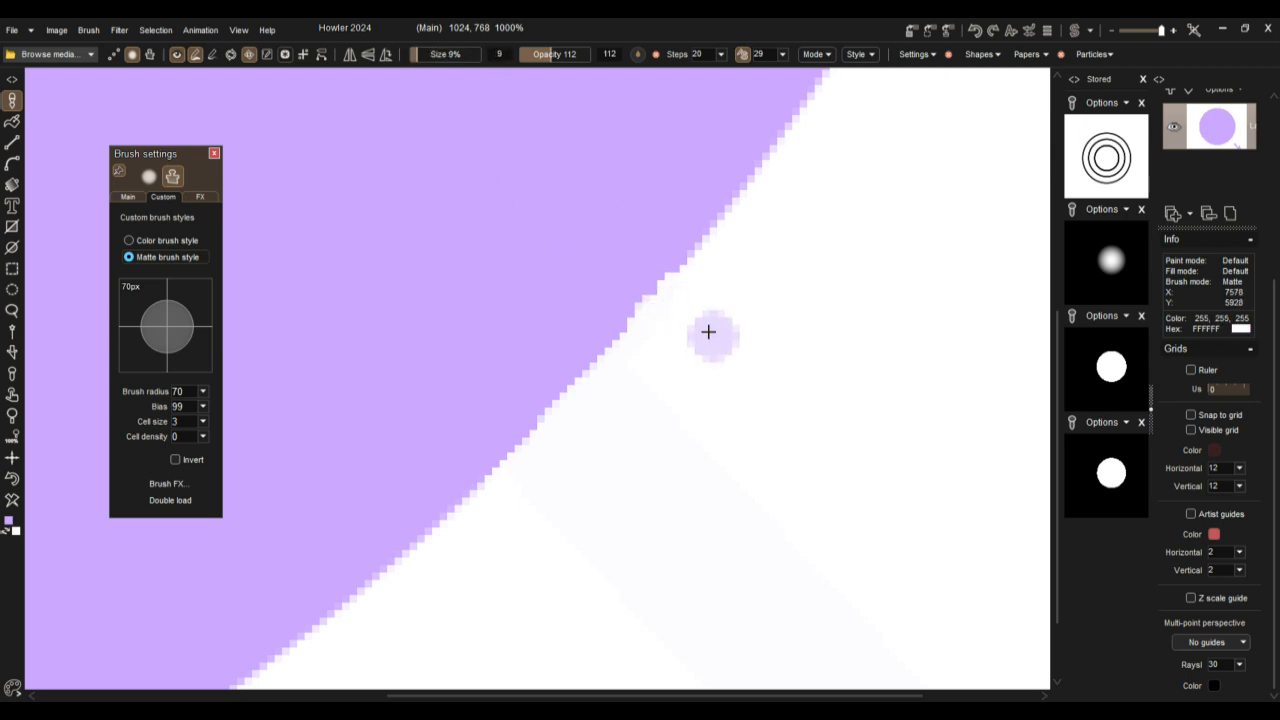
left_click_drag(642, 273, 618, 293)
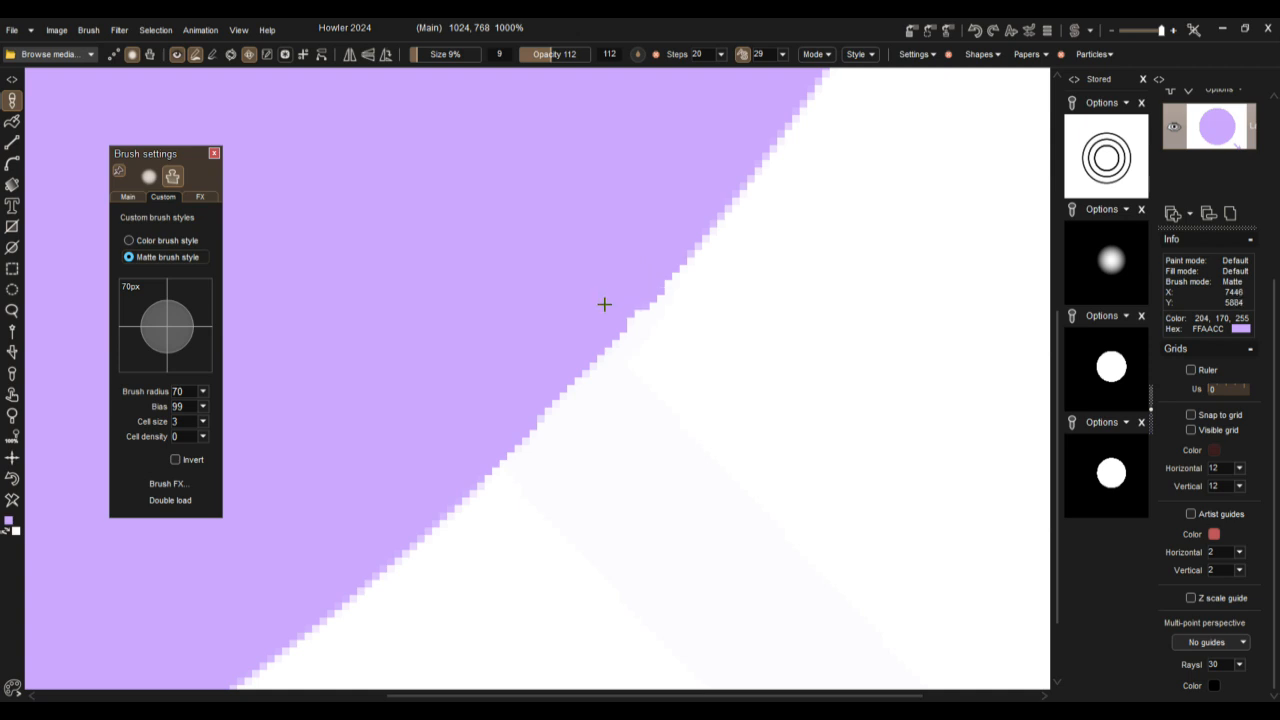
right_click(676, 300)
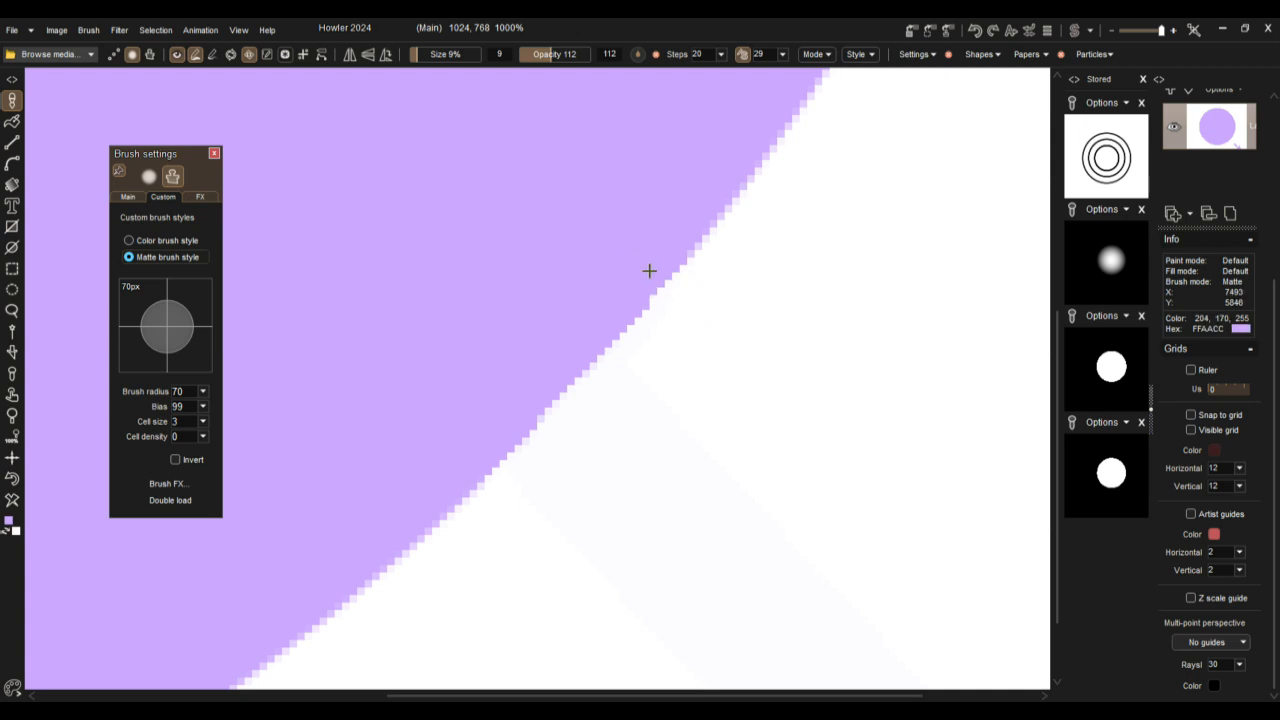
Step: Sample the white background between the circle and the arrow as the secondary color
scroll(863, 409, "down", 4)
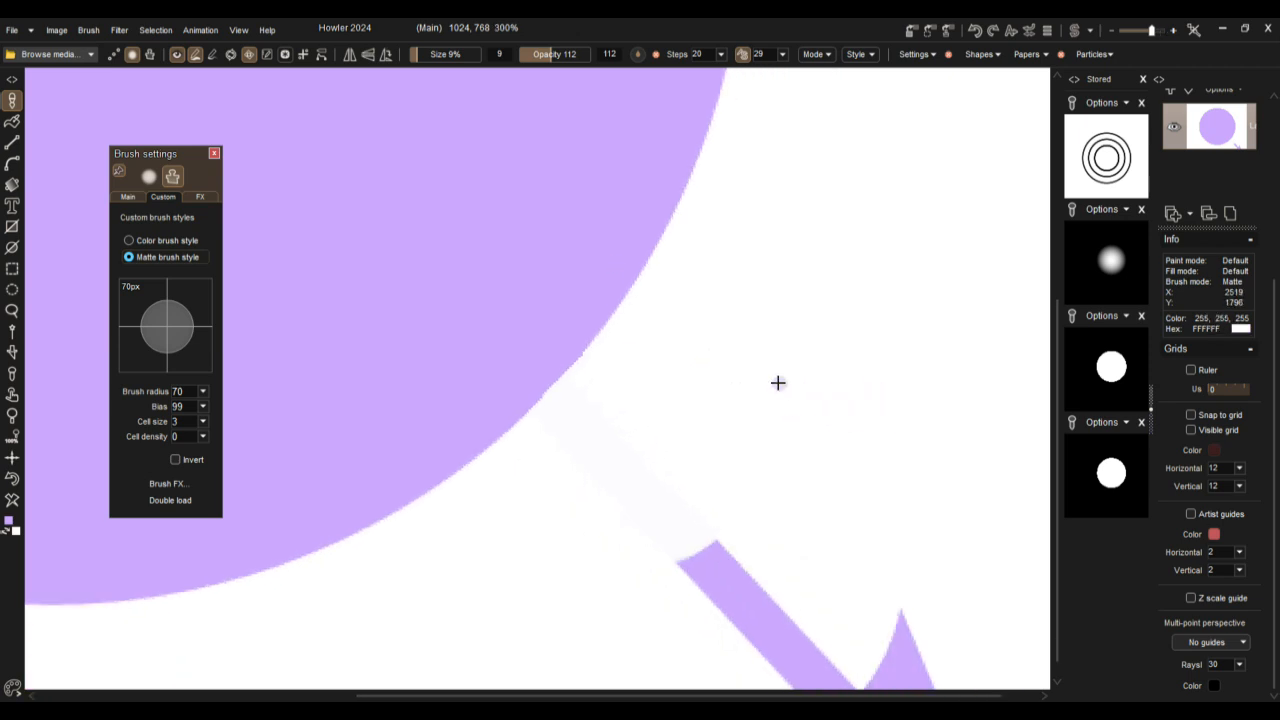
scroll(778, 376, "down", 3)
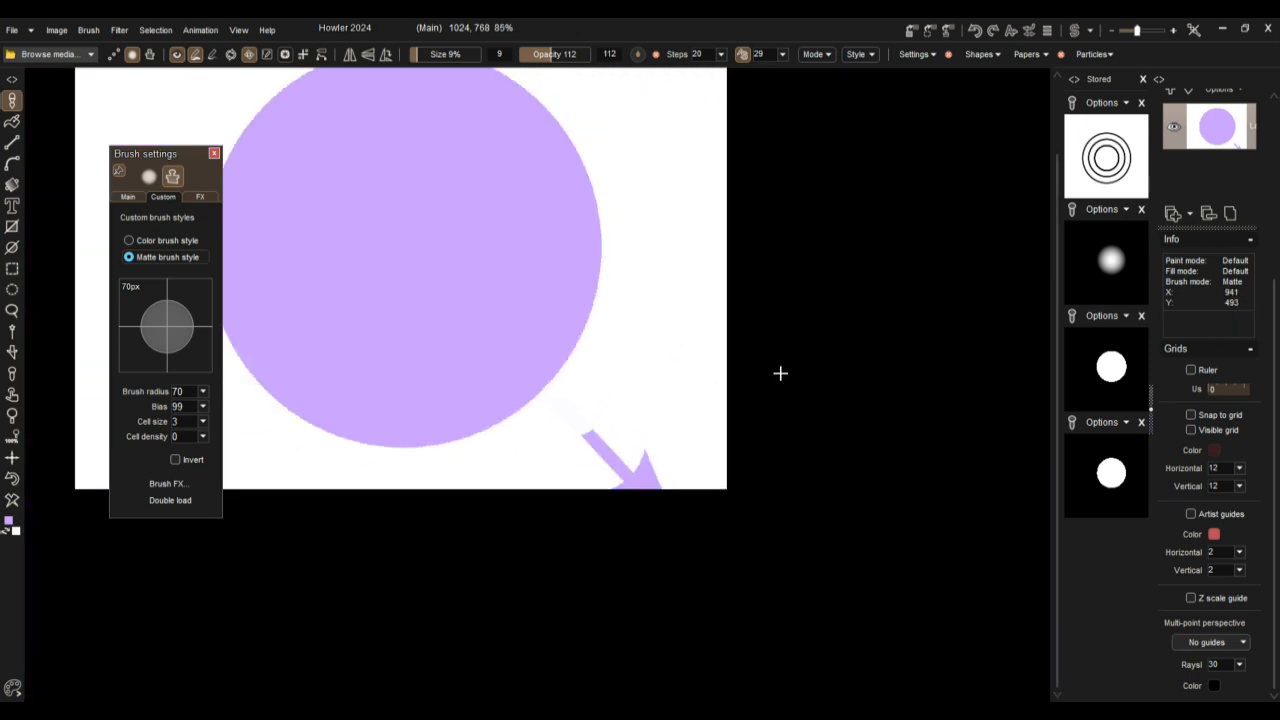
scroll(780, 373, "up", 3)
scroll(777, 380, "down", 1)
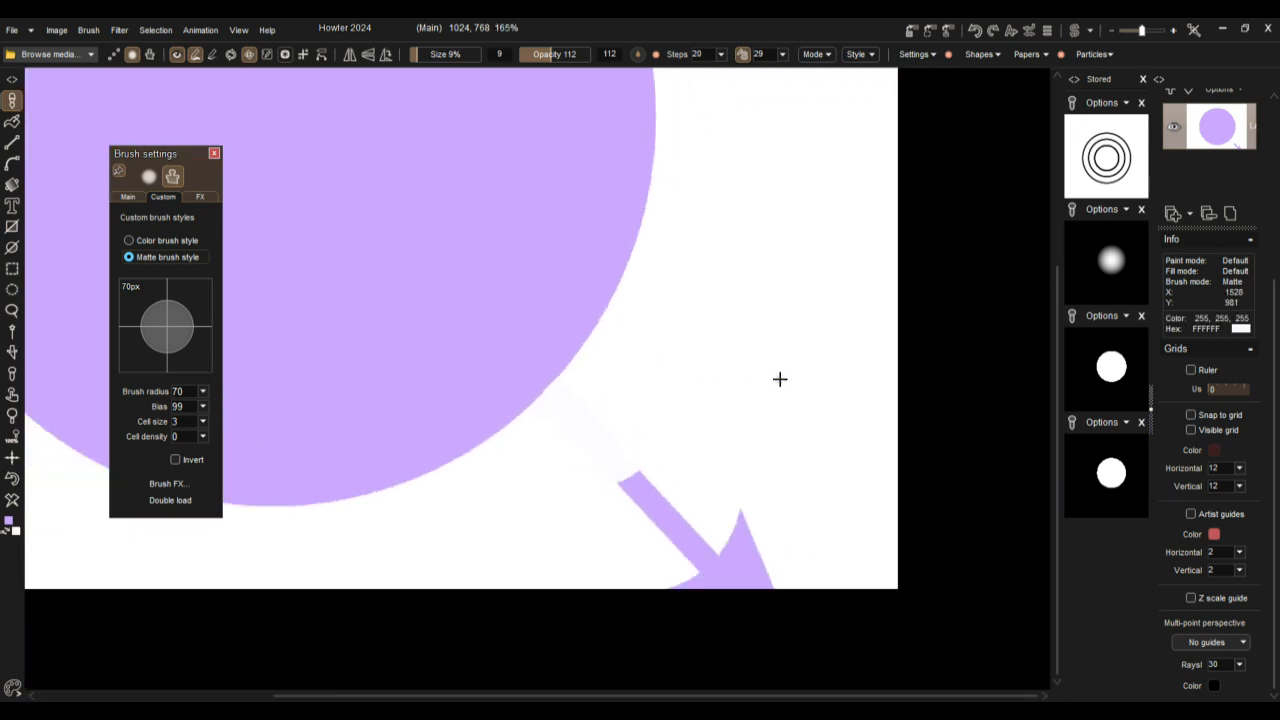
scroll(648, 427, "down", 2)
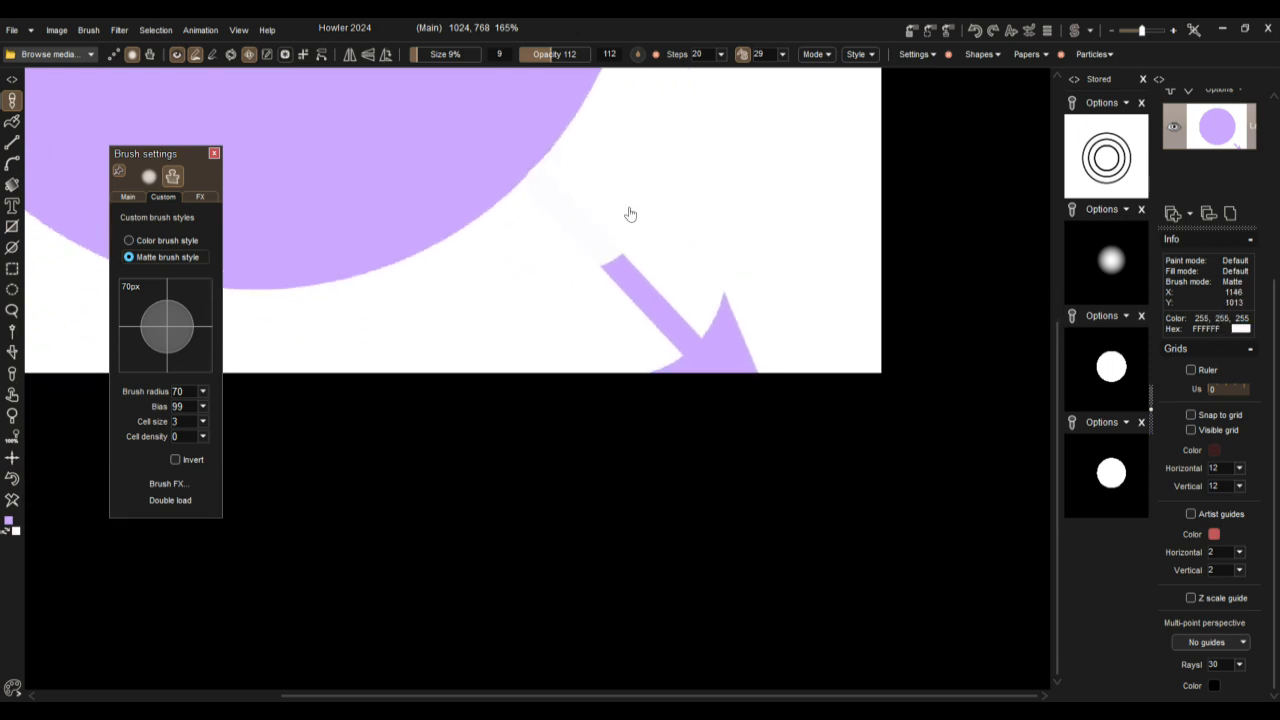
scroll(634, 263, "up", 1)
scroll(634, 266, "down", 1)
scroll(634, 267, "up", 2)
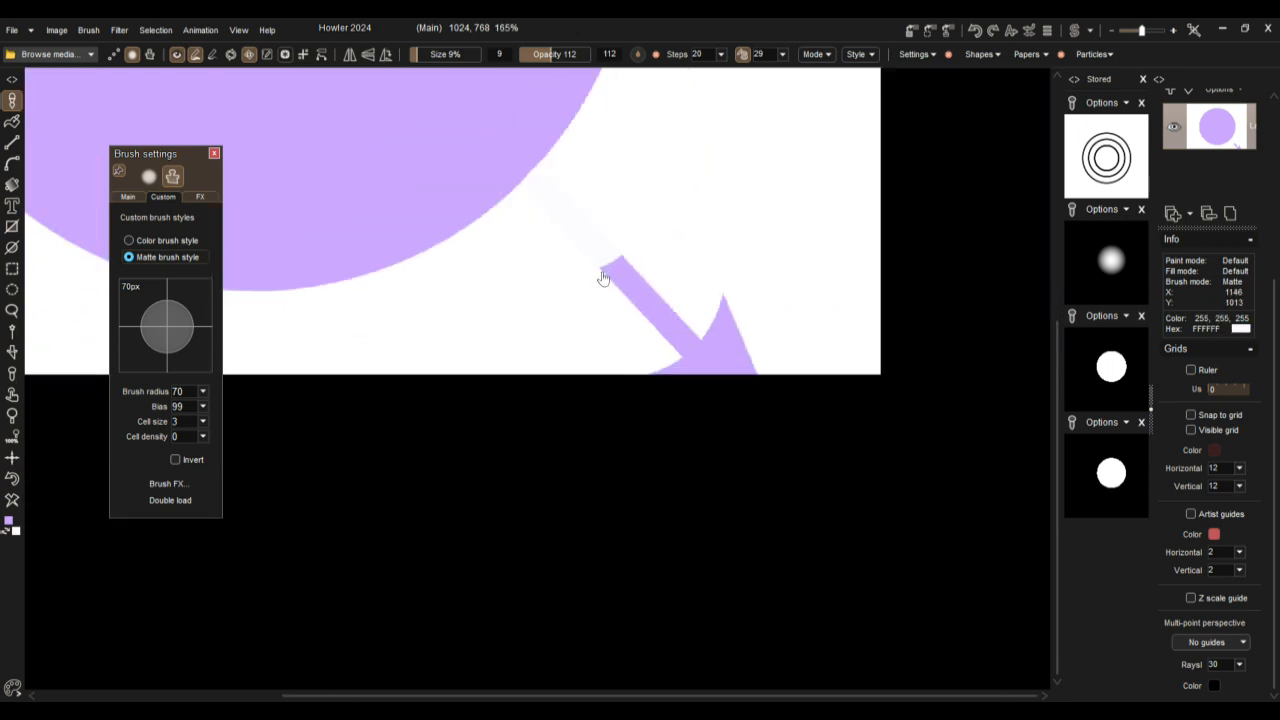
scroll(609, 257, "down", 1)
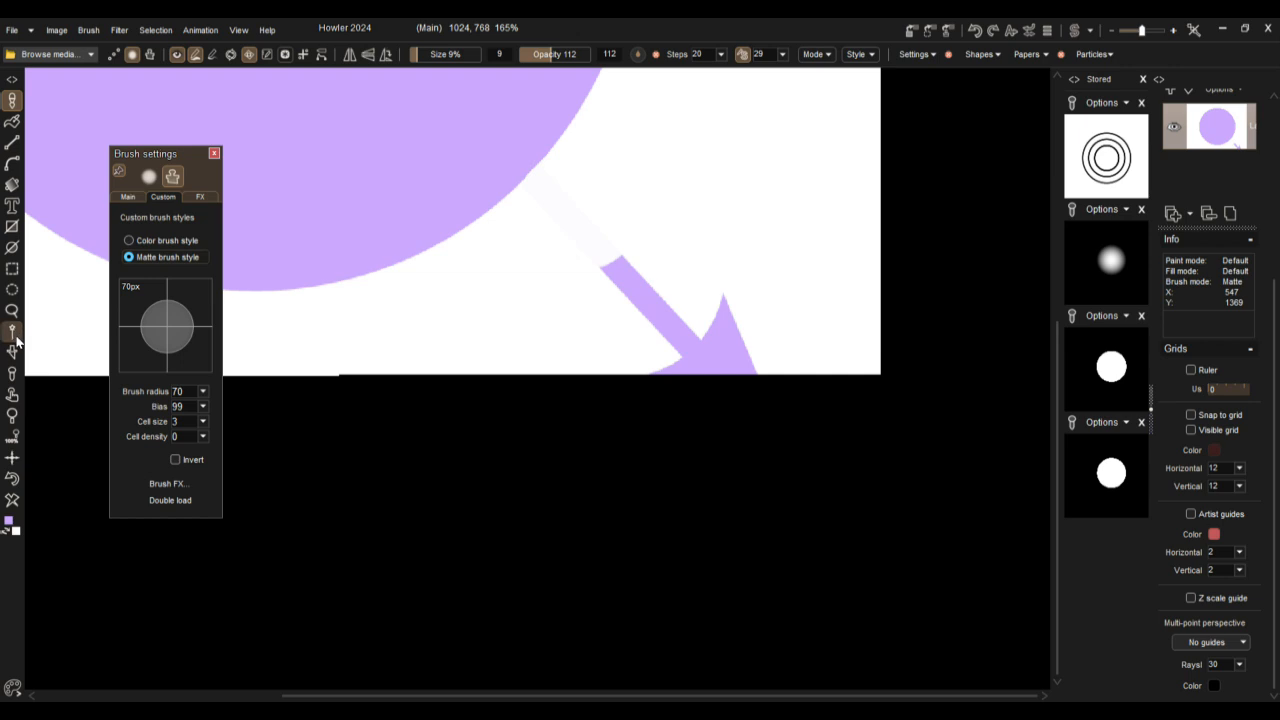
left_click(12, 376)
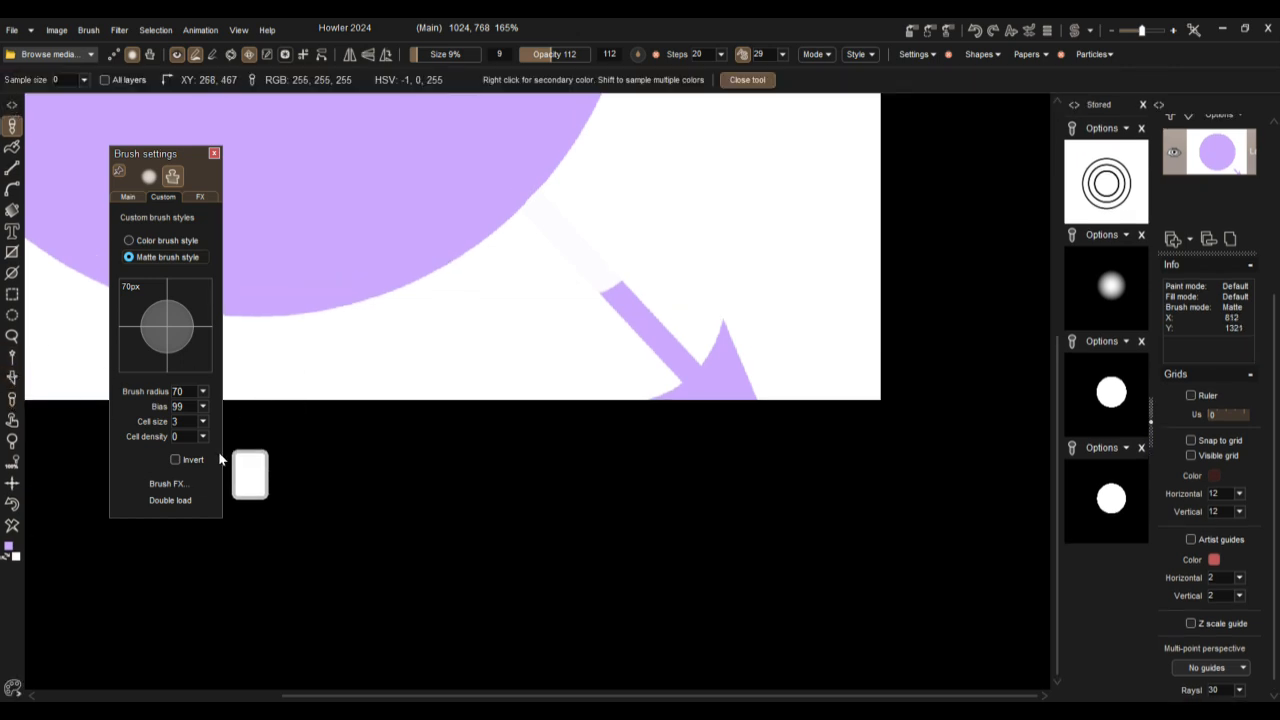
right_click(506, 311)
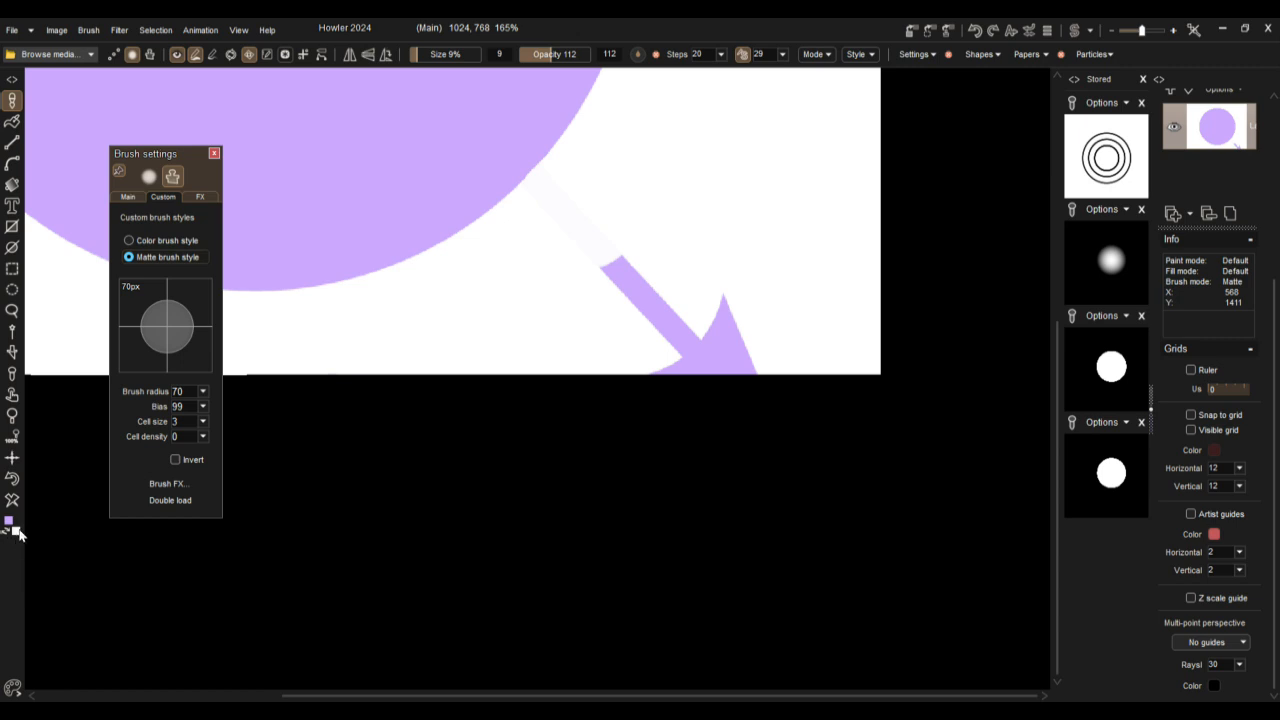
Step: Set the brush to size 65% and opacity 255 and paint white over the rest of the arrow, including its head
left_click_drag(432, 47, 592, 54)
left_click(592, 306)
left_click_drag(680, 292, 630, 268)
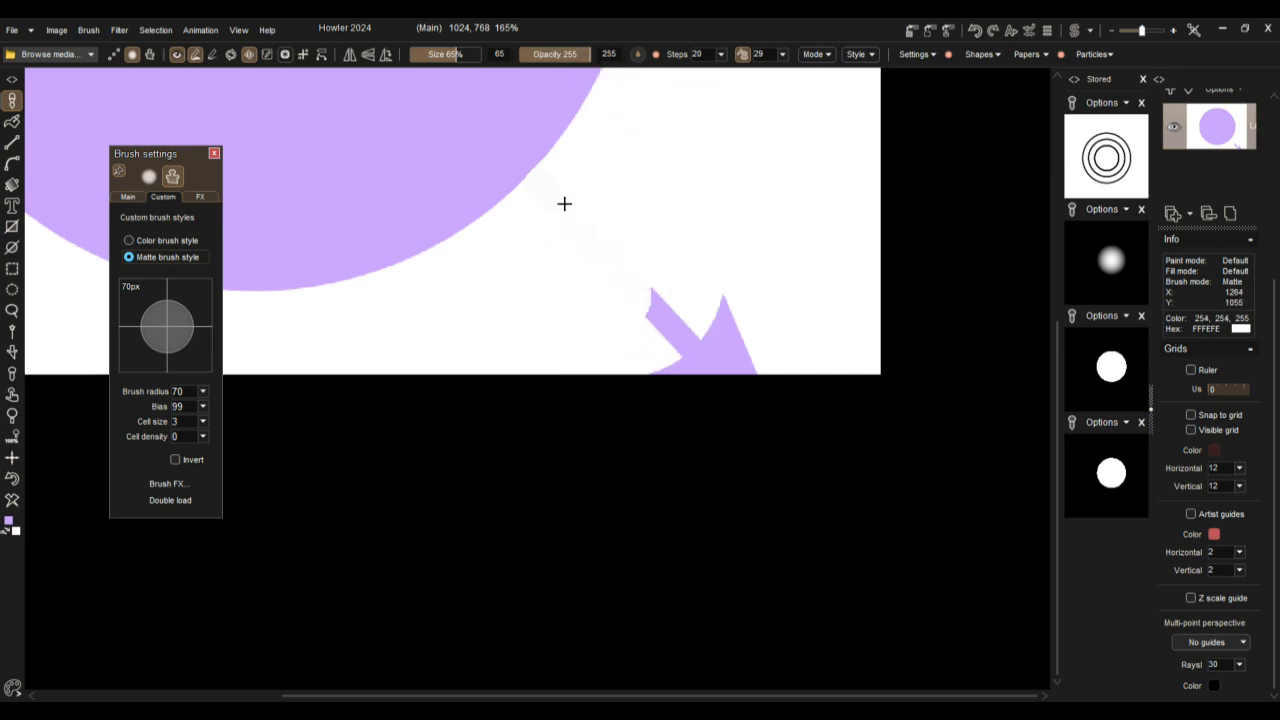
mouse_move(555, 240)
left_mouse_down()
mouse_move(678, 310)
mouse_move(774, 294)
mouse_move(576, 359)
mouse_move(731, 367)
mouse_move(753, 346)
left_mouse_up()
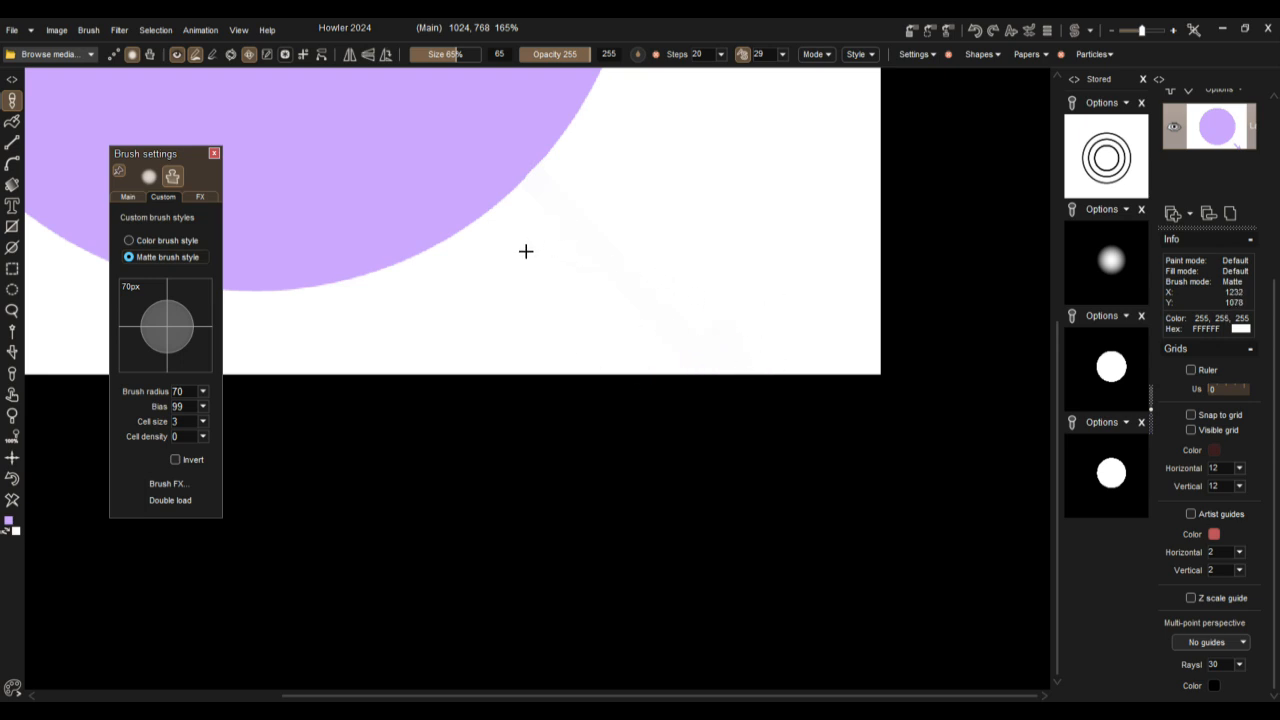
Step: Select the whole purple circle with the magic wand at tolerance 0
scroll(706, 237, "down", 3)
scroll(581, 349, "up", 1)
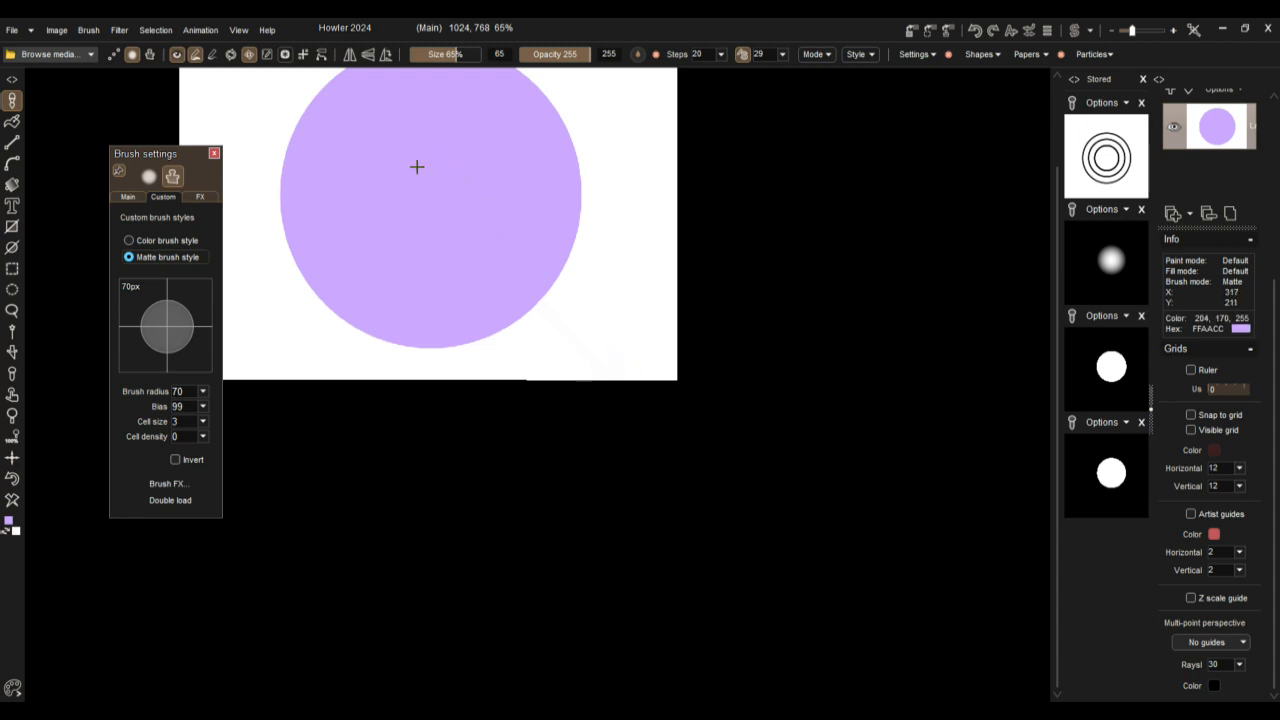
left_click_drag(688, 241, 853, 383)
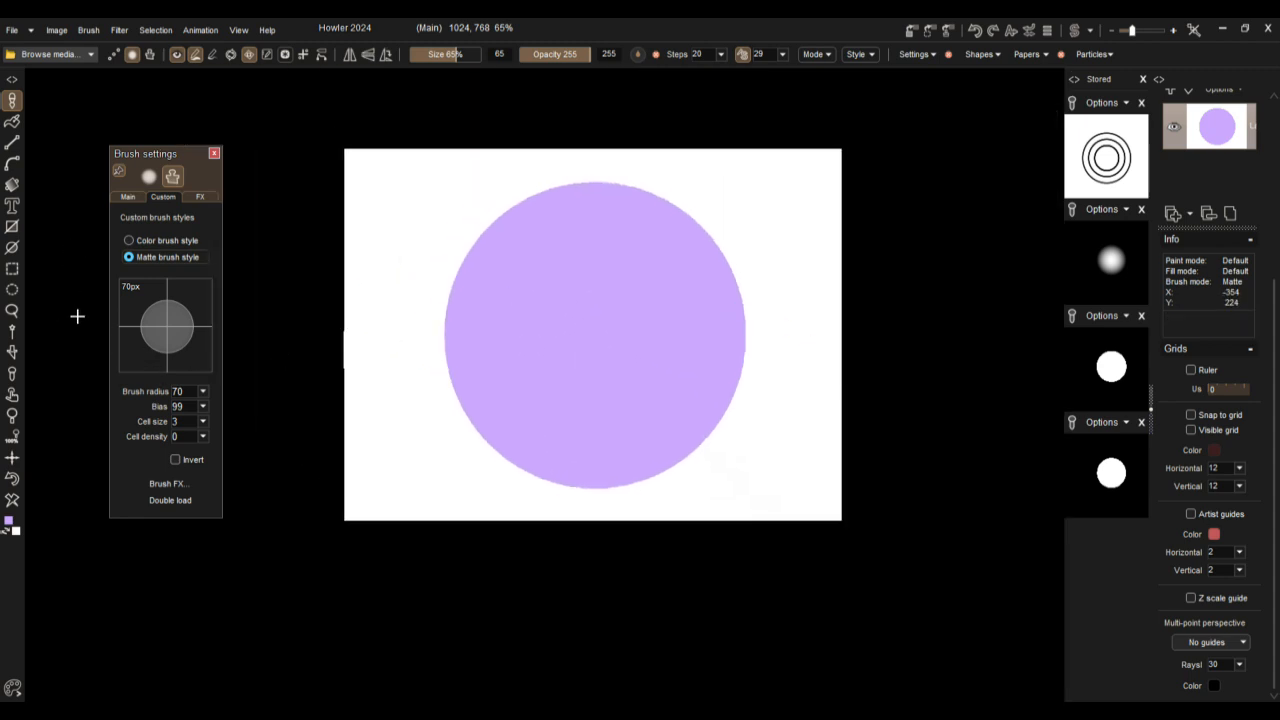
left_click(13, 335)
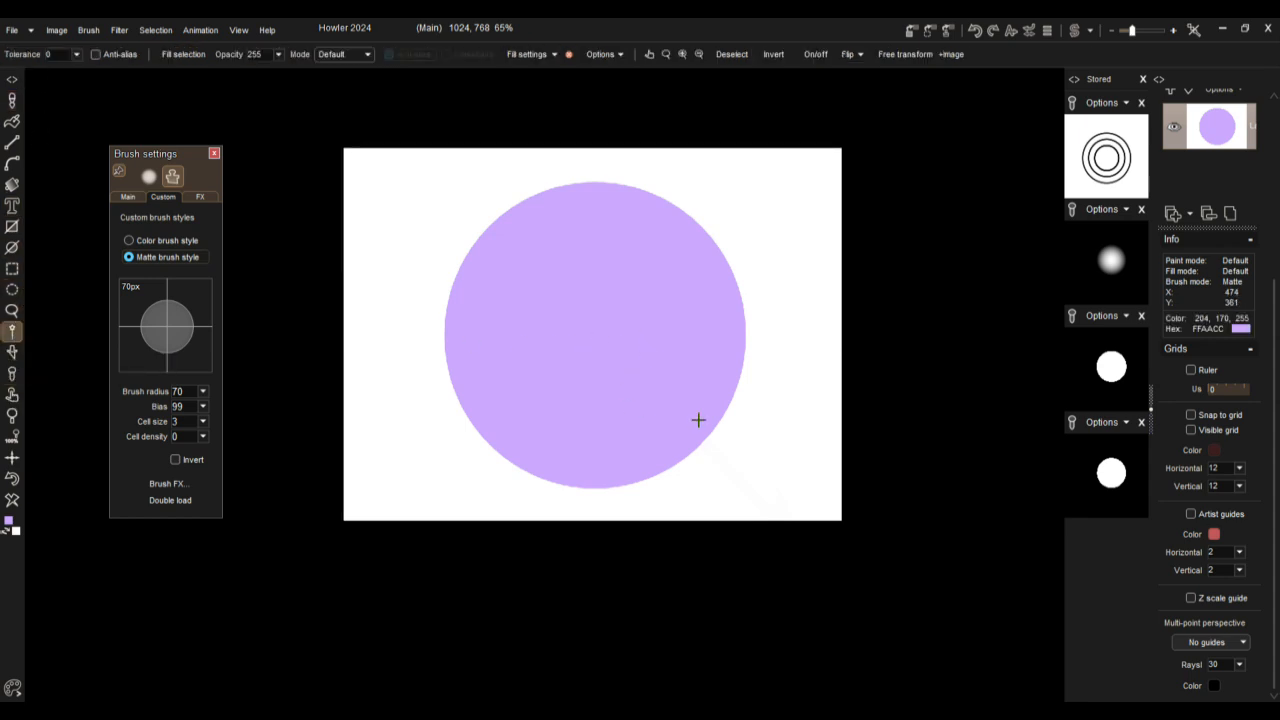
left_click(585, 359)
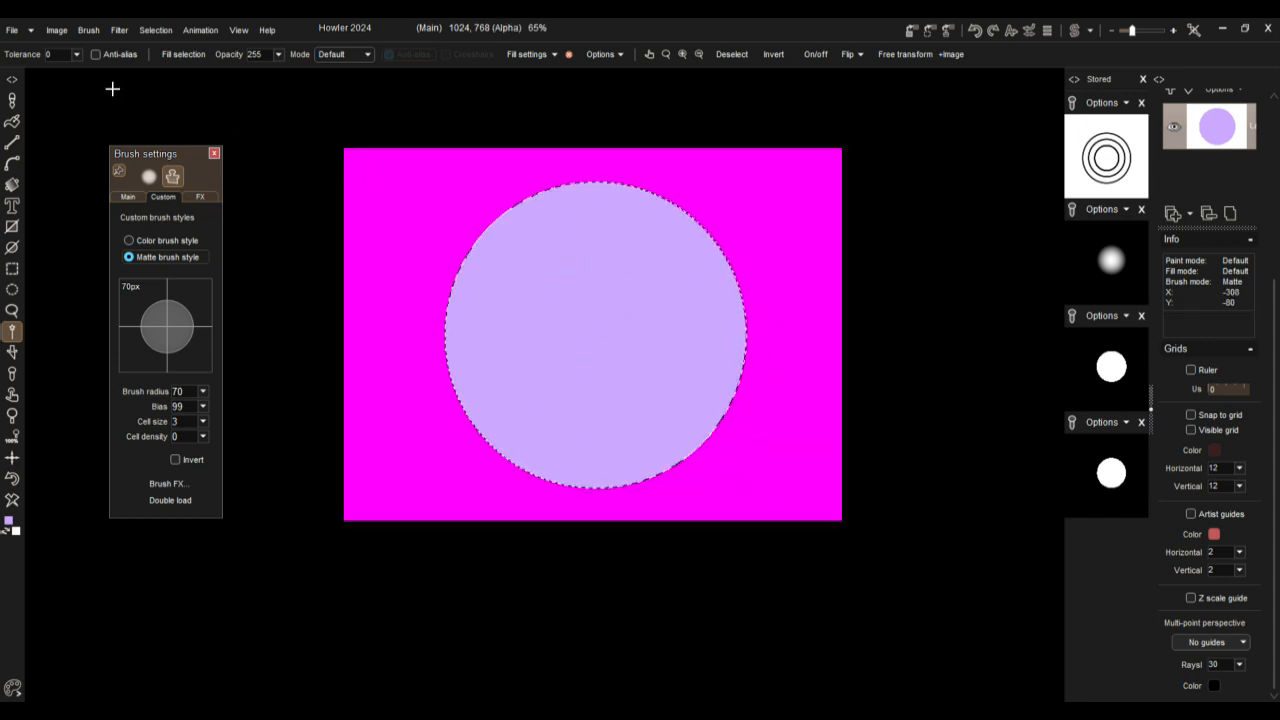
Step: Recolor the selected circle to orange (RGB 255, 87, 44) with the Color adjustment filter
left_click(117, 29)
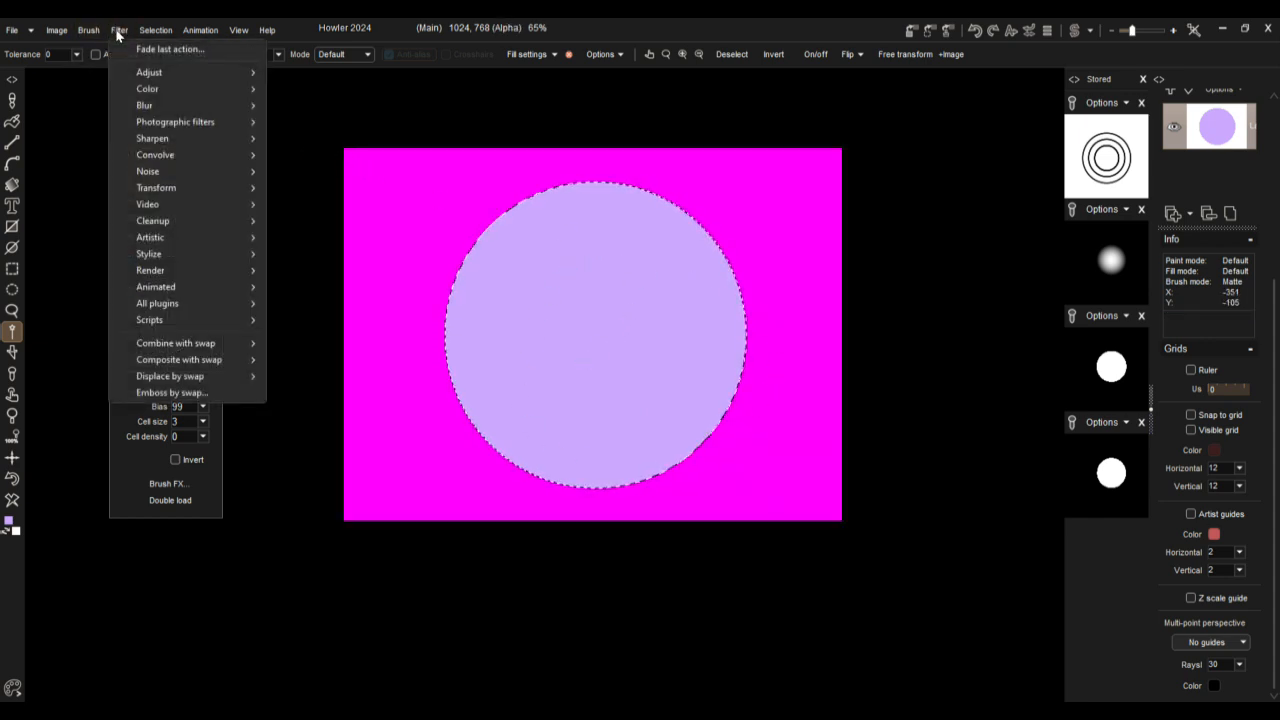
mouse_move(146, 75)
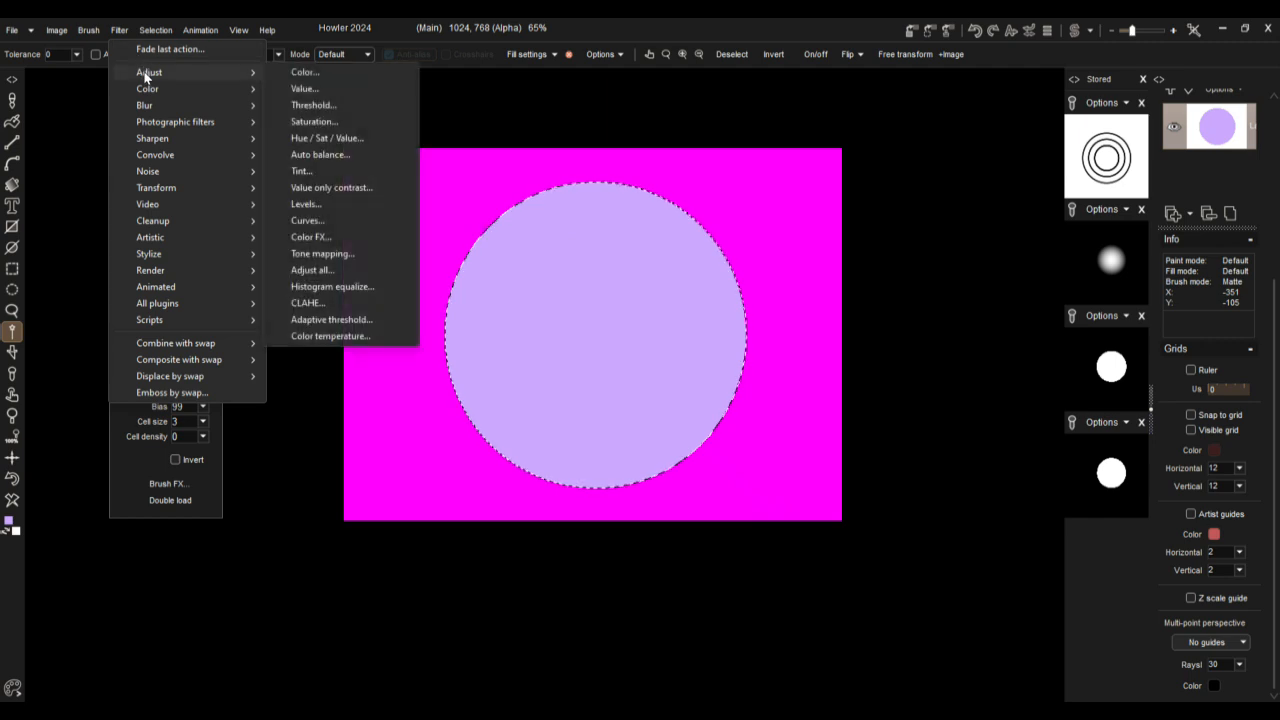
left_click(312, 74)
left_click_drag(640, 336, 619, 354)
left_click(565, 457)
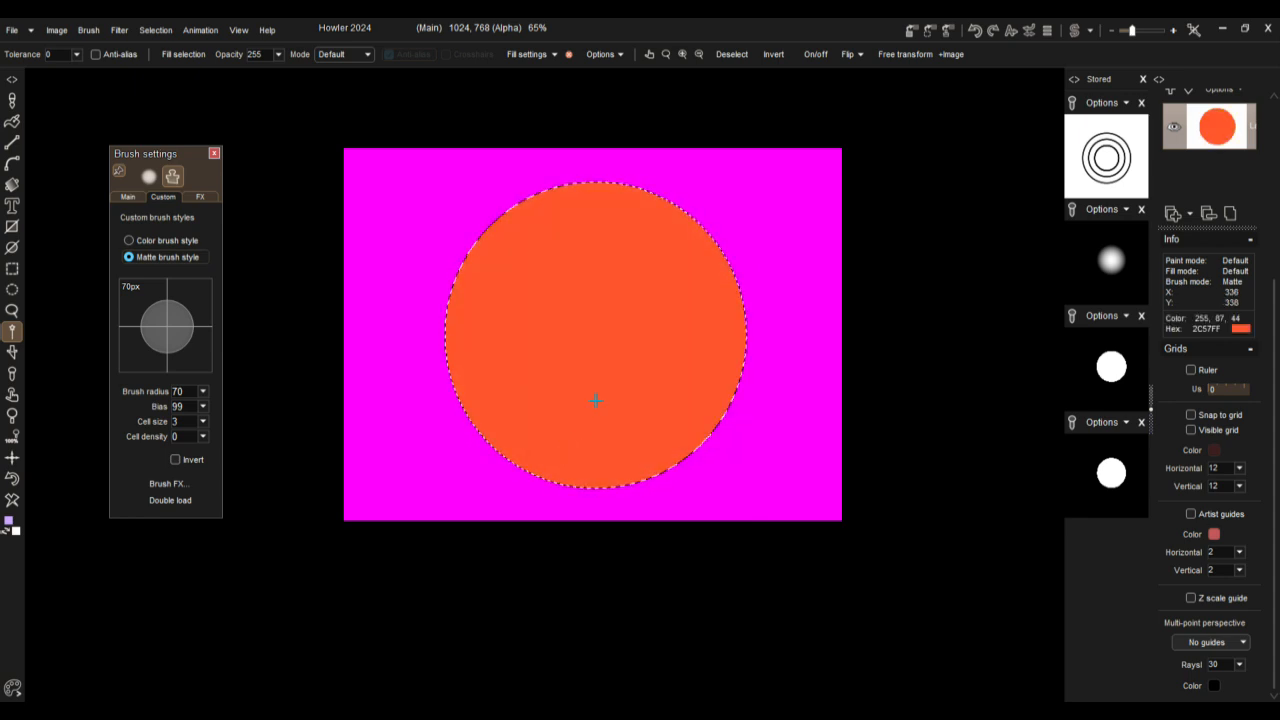
Step: Deselect the circle and store a copy of the orange circle image
left_click(149, 31)
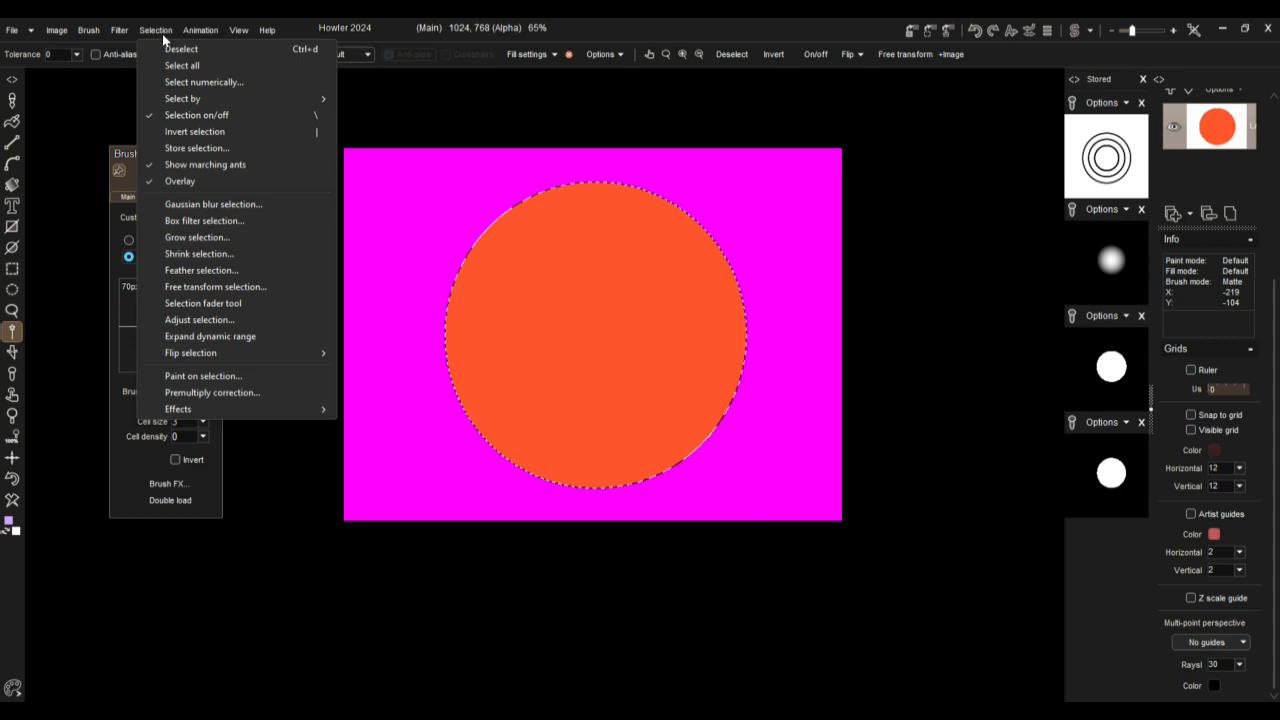
left_click(178, 47)
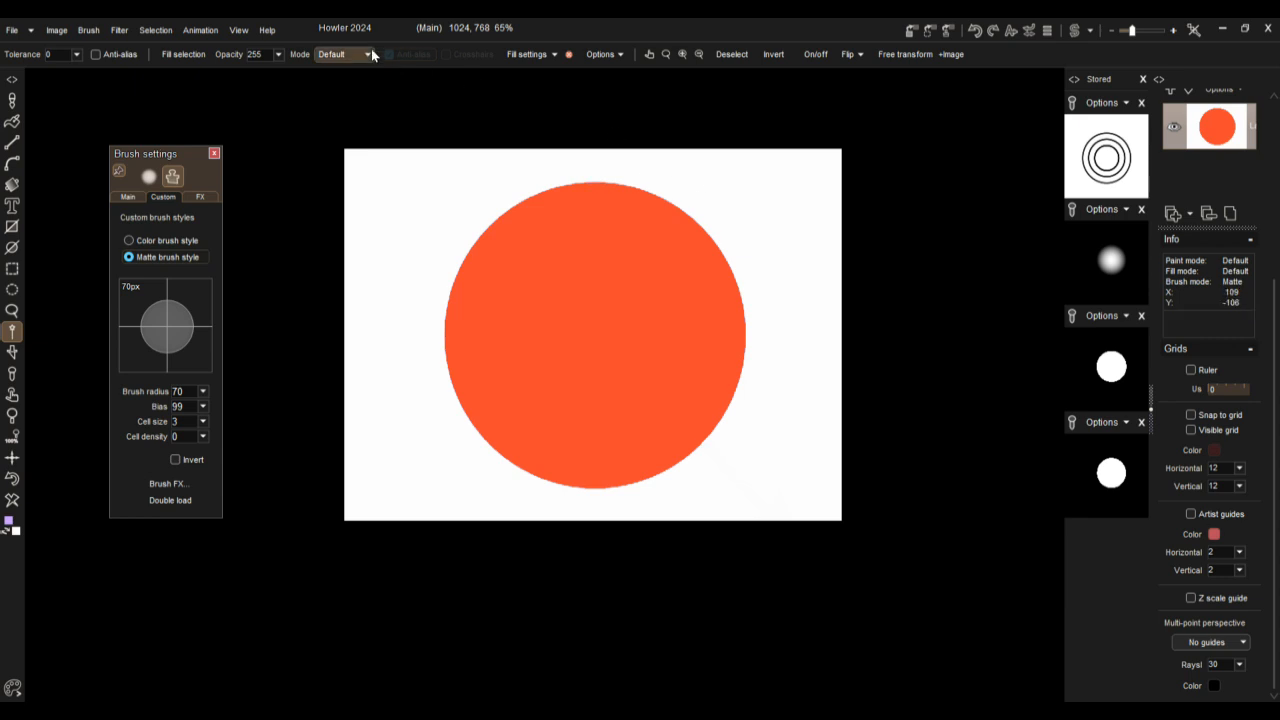
left_click(913, 31)
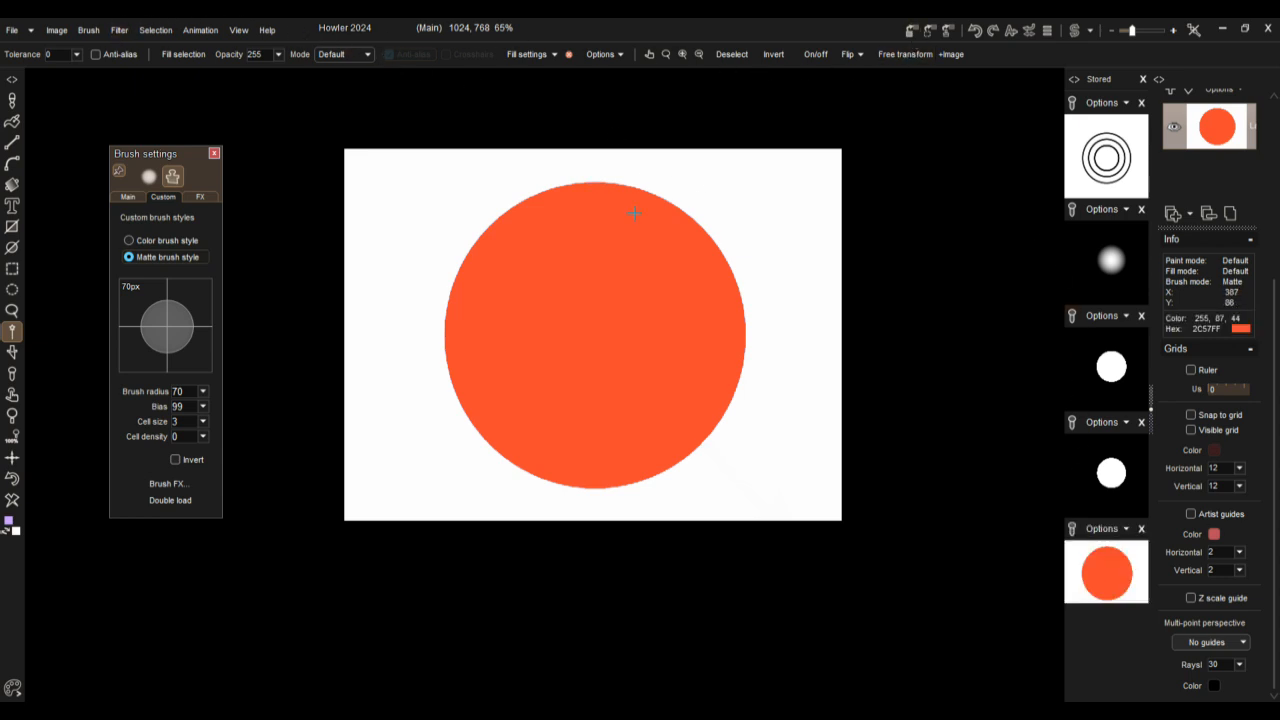
Step: Try the Edge detect convolve filter on the orange circle image, inspect the outline and undo it
left_click(113, 31)
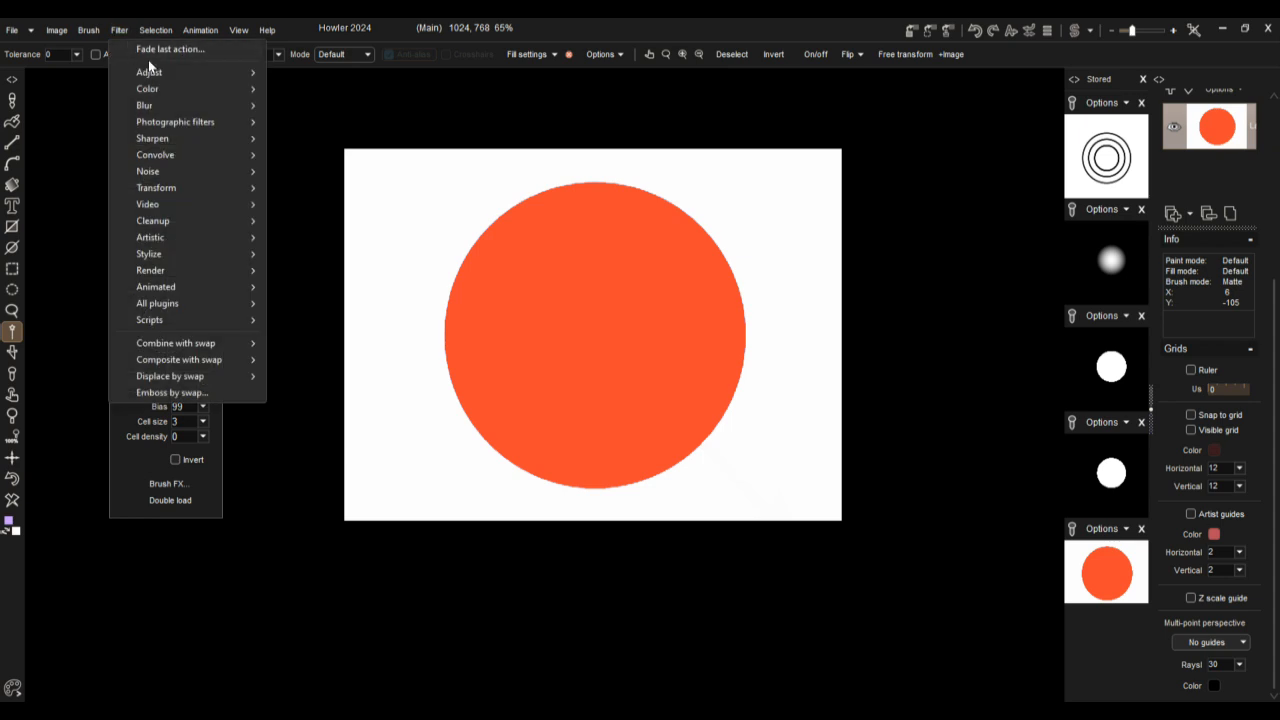
mouse_move(151, 160)
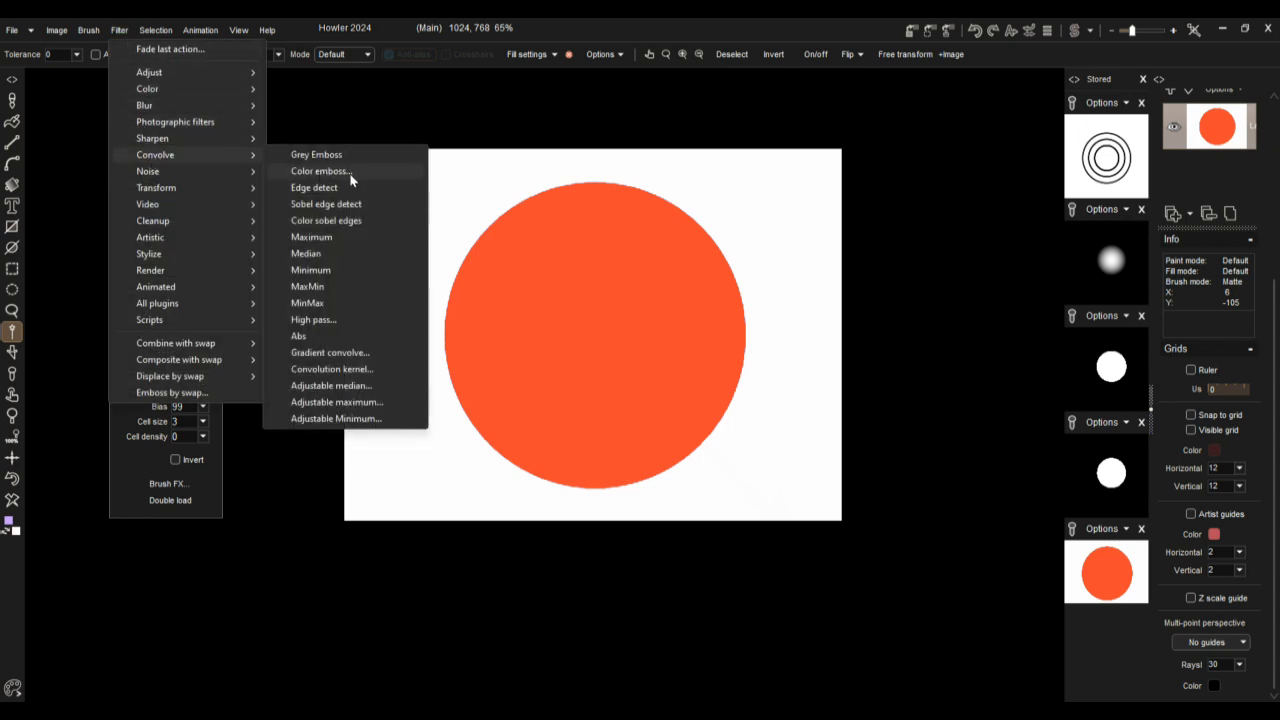
left_click(318, 188)
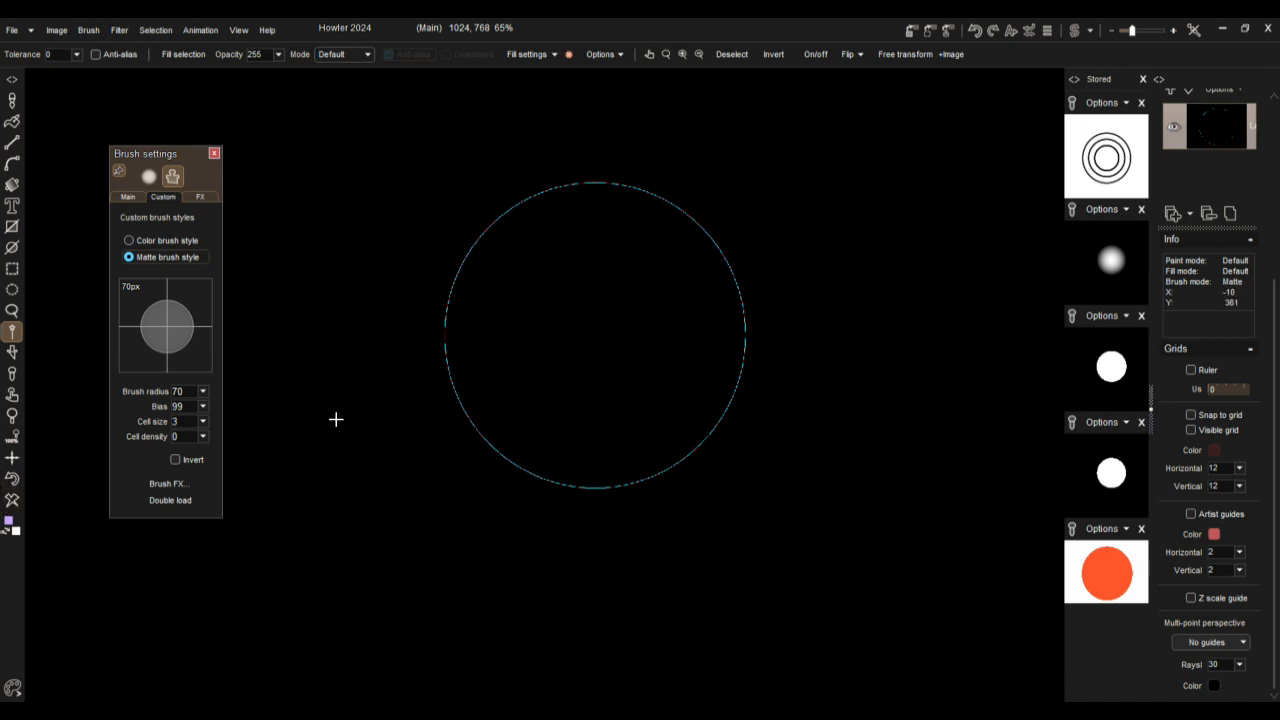
scroll(360, 405, "up", 4)
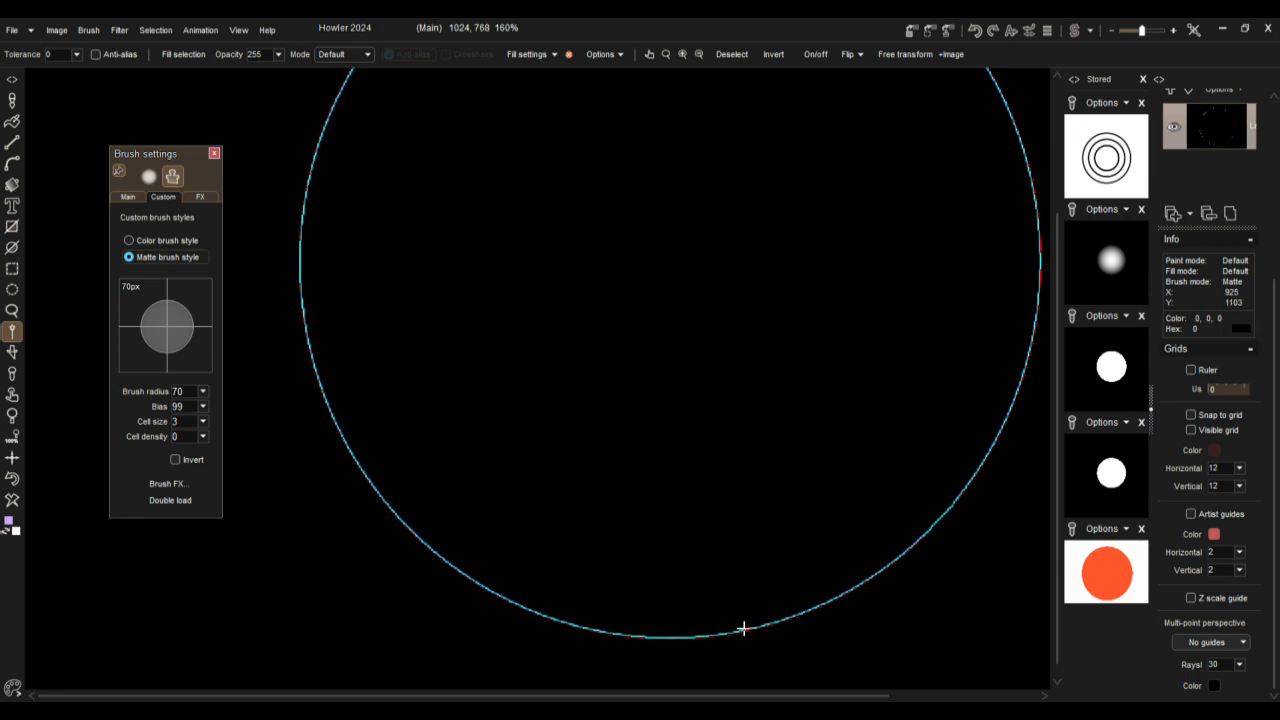
left_click(13, 481)
Step: Apply the Sobel edge detect filter to the orange circle image and check the resulting outline
left_click(120, 30)
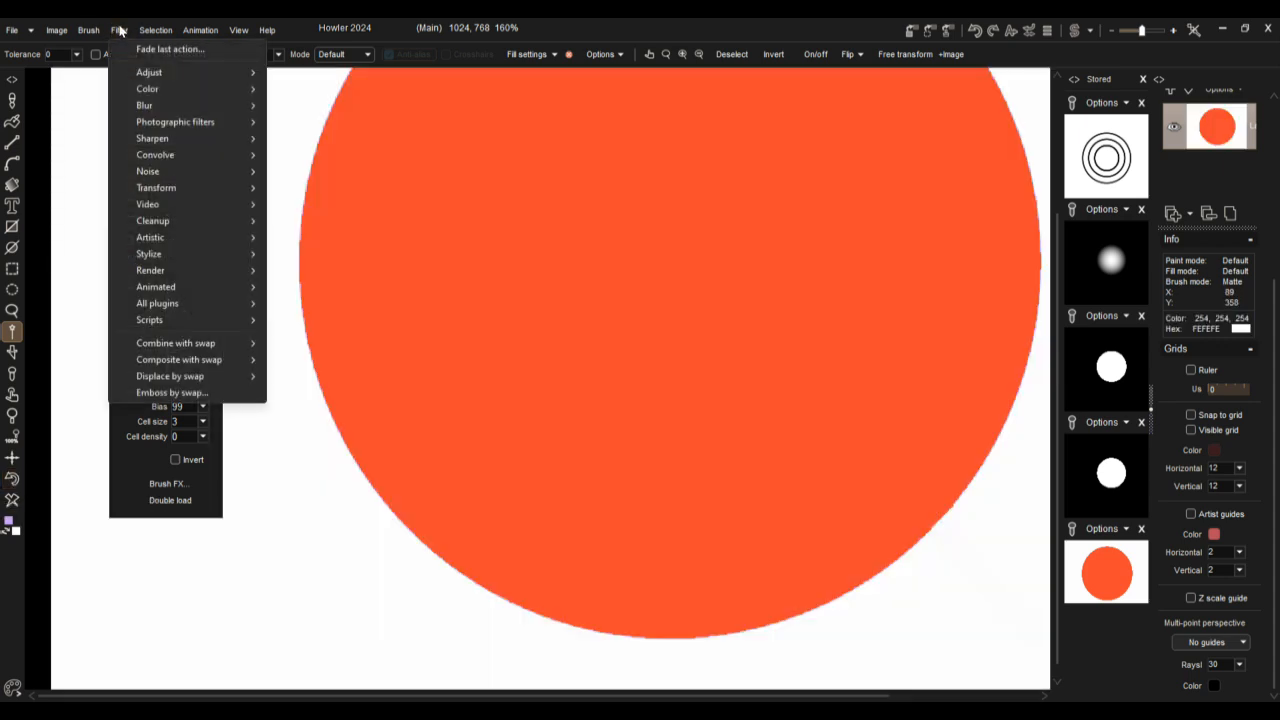
mouse_move(166, 142)
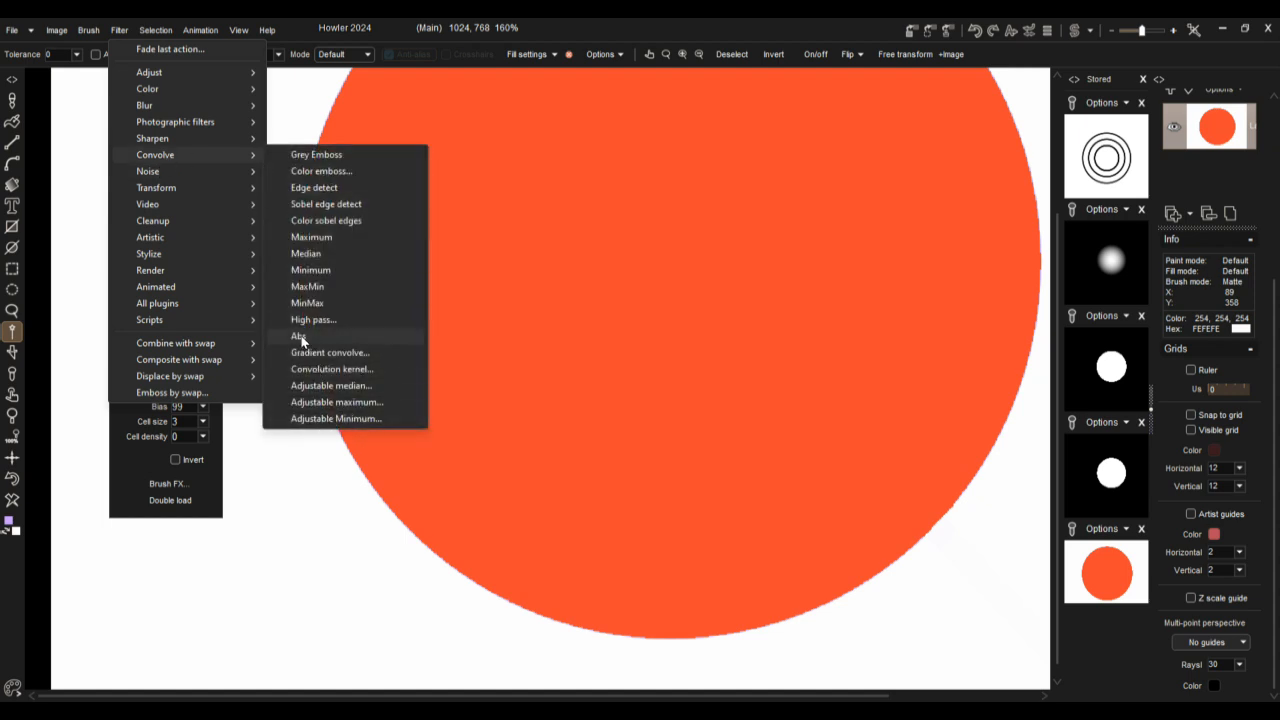
left_click(312, 207)
scroll(363, 300, "down", 4)
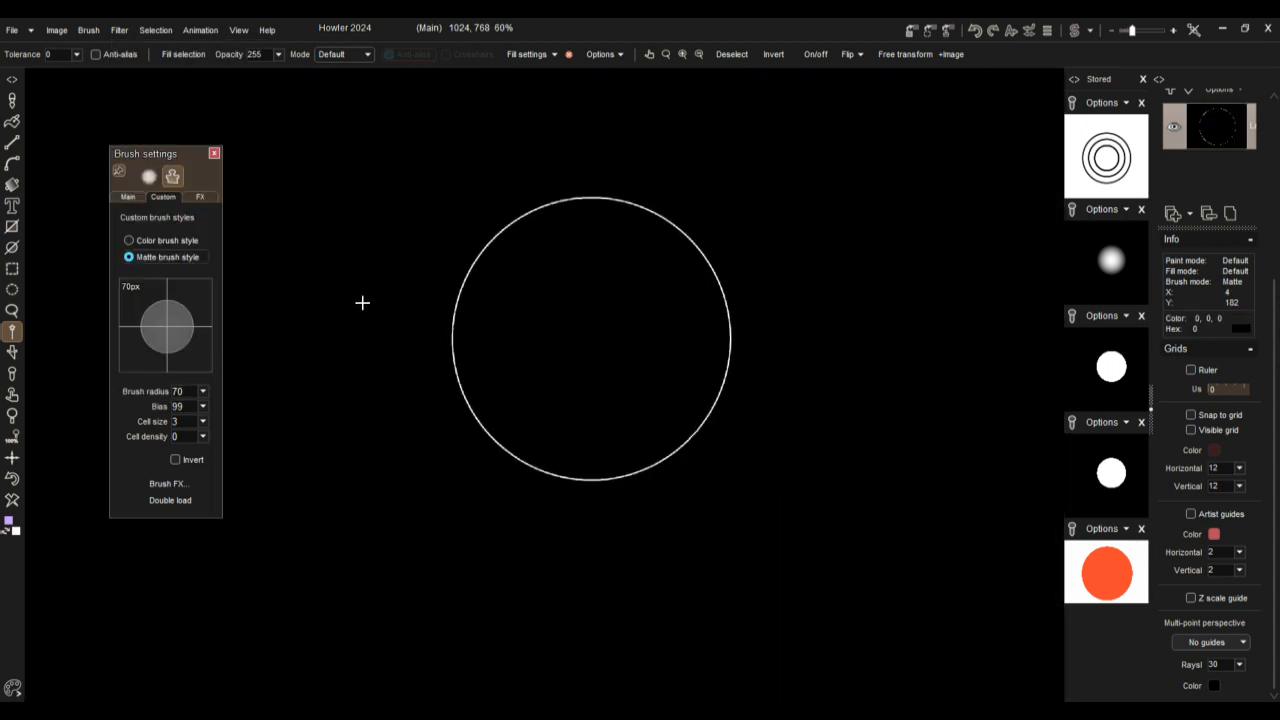
scroll(363, 302, "up", 1)
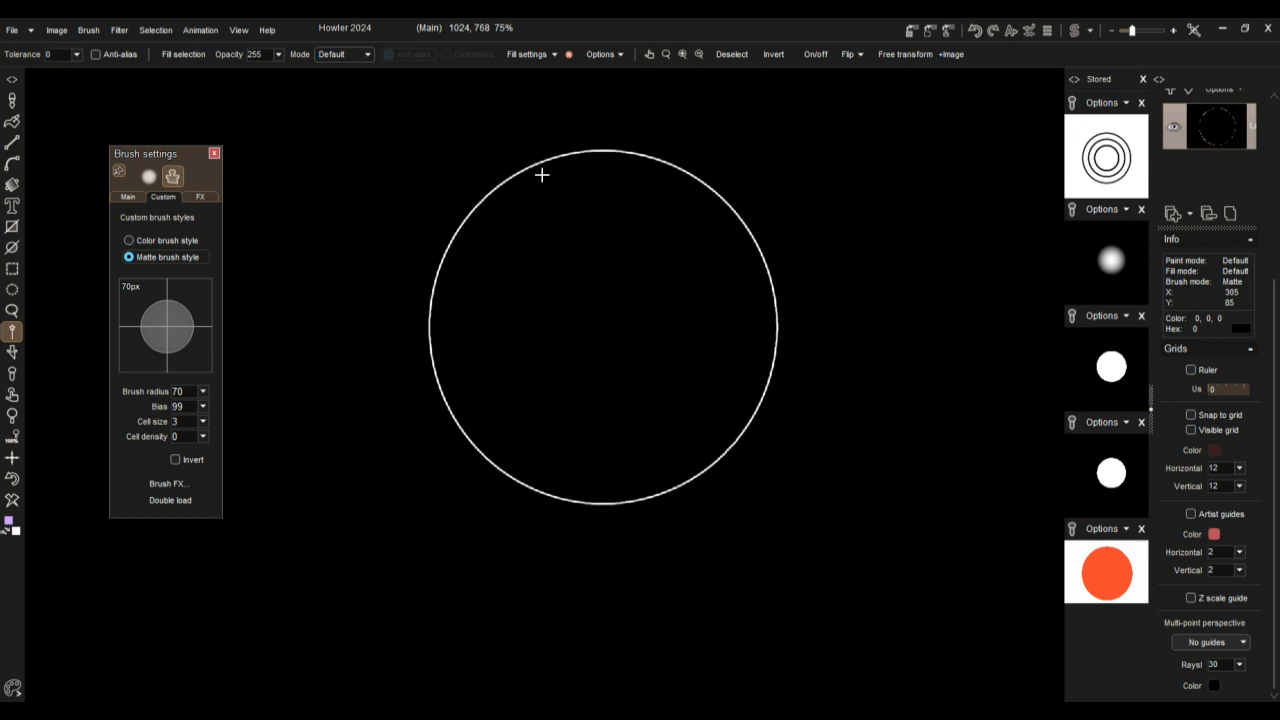
scroll(543, 174, "up", 1)
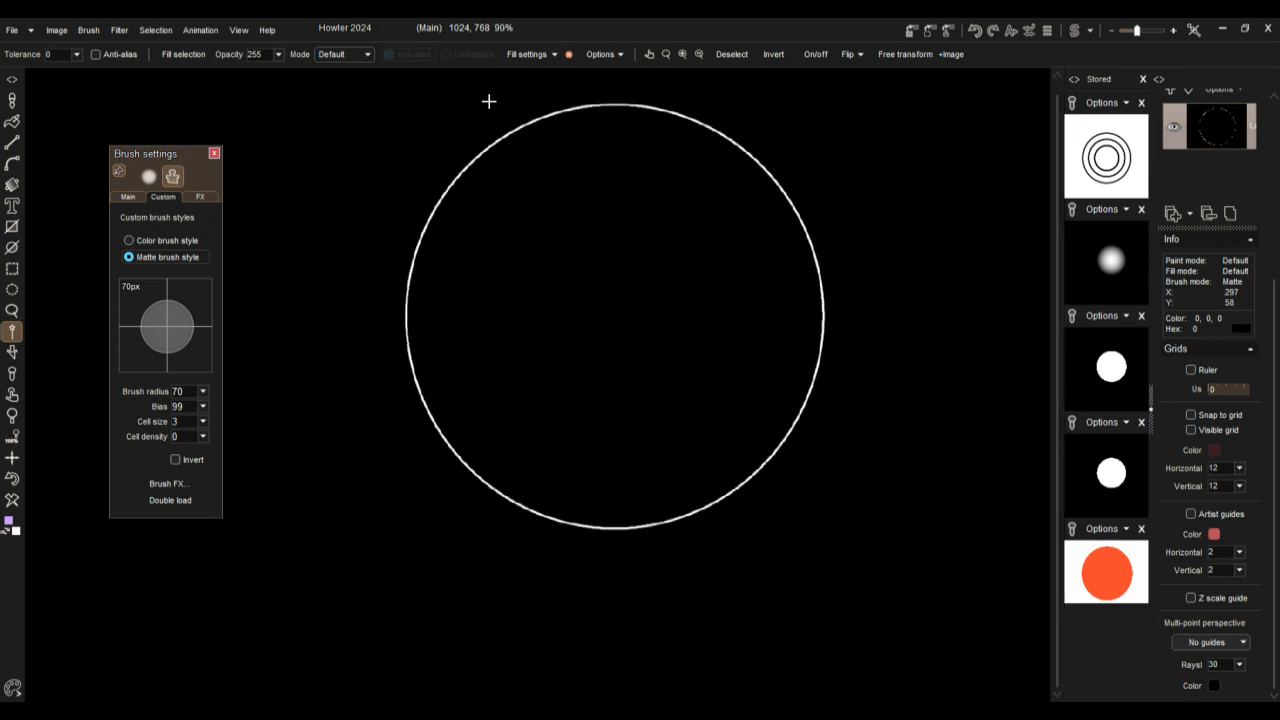
Step: Blur the circle outline with a Gaussian blur at level 21, using the Precise algorithm
left_click(121, 31)
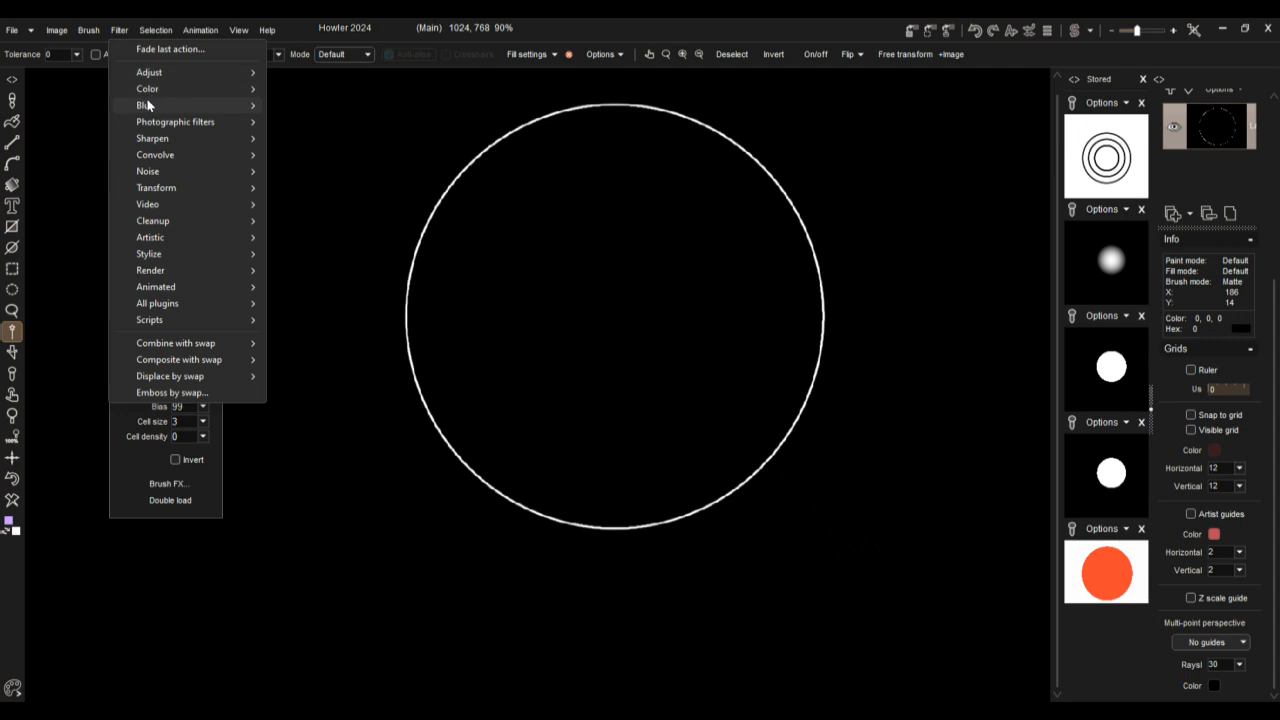
mouse_move(148, 105)
left_click(304, 138)
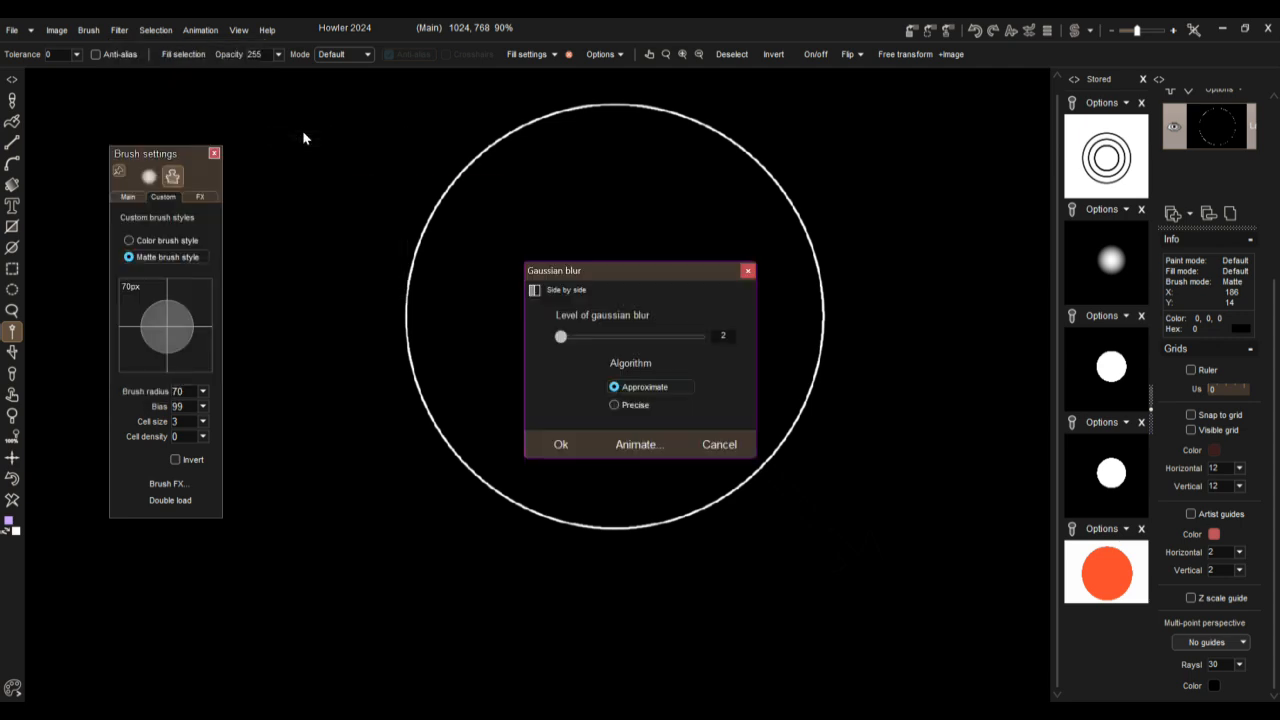
left_click_drag(560, 344, 578, 342)
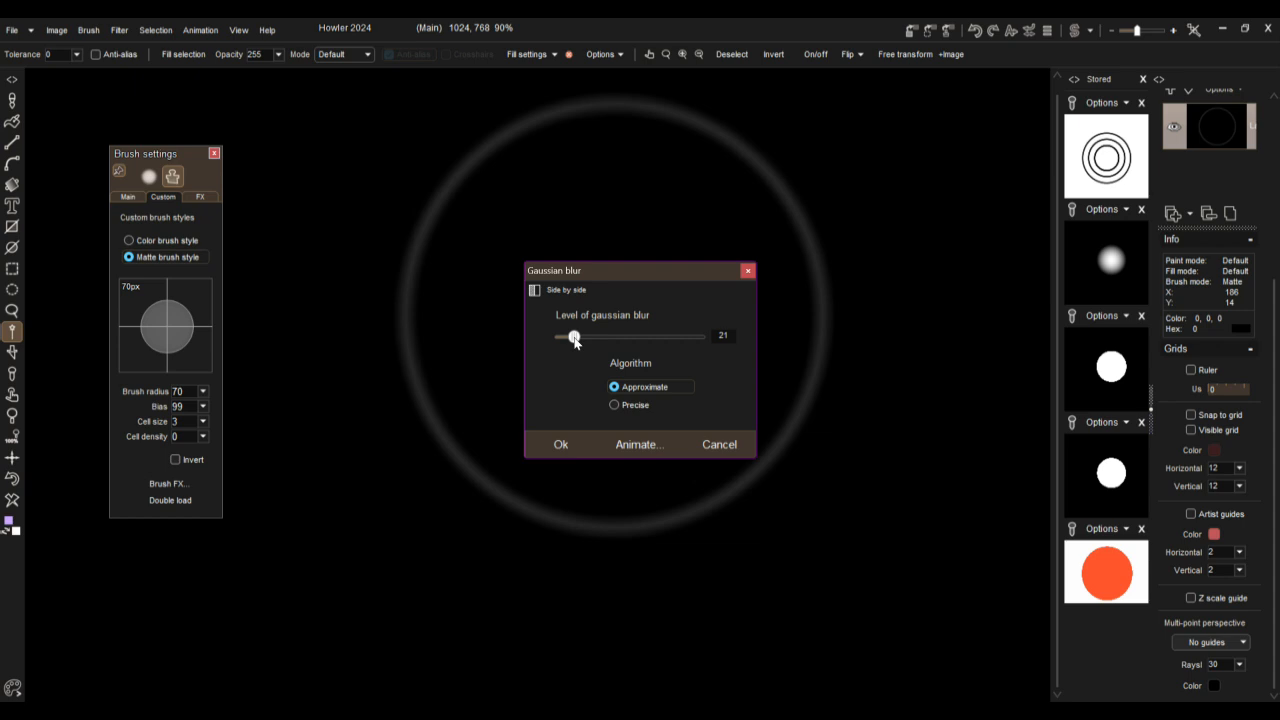
left_click(634, 405)
left_click(561, 445)
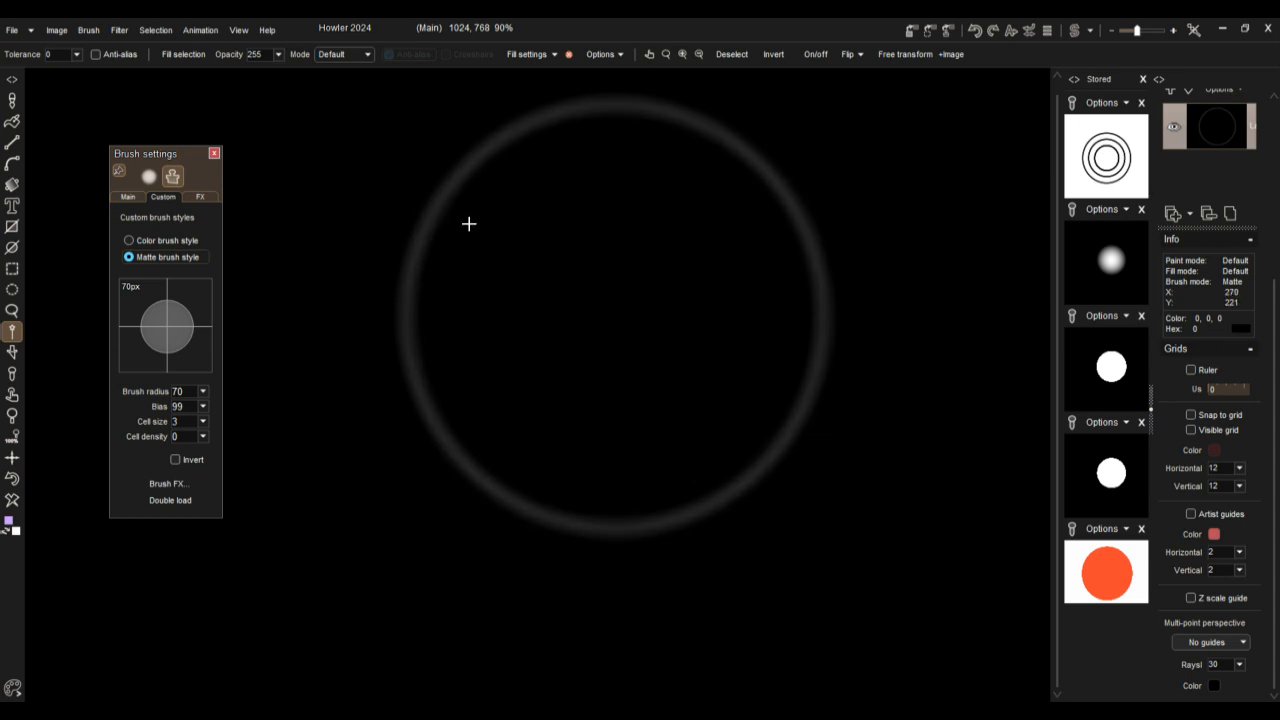
Step: Turn the blurred outline into a solid ring by applying the Threshold adjustment at 16
left_click(121, 33)
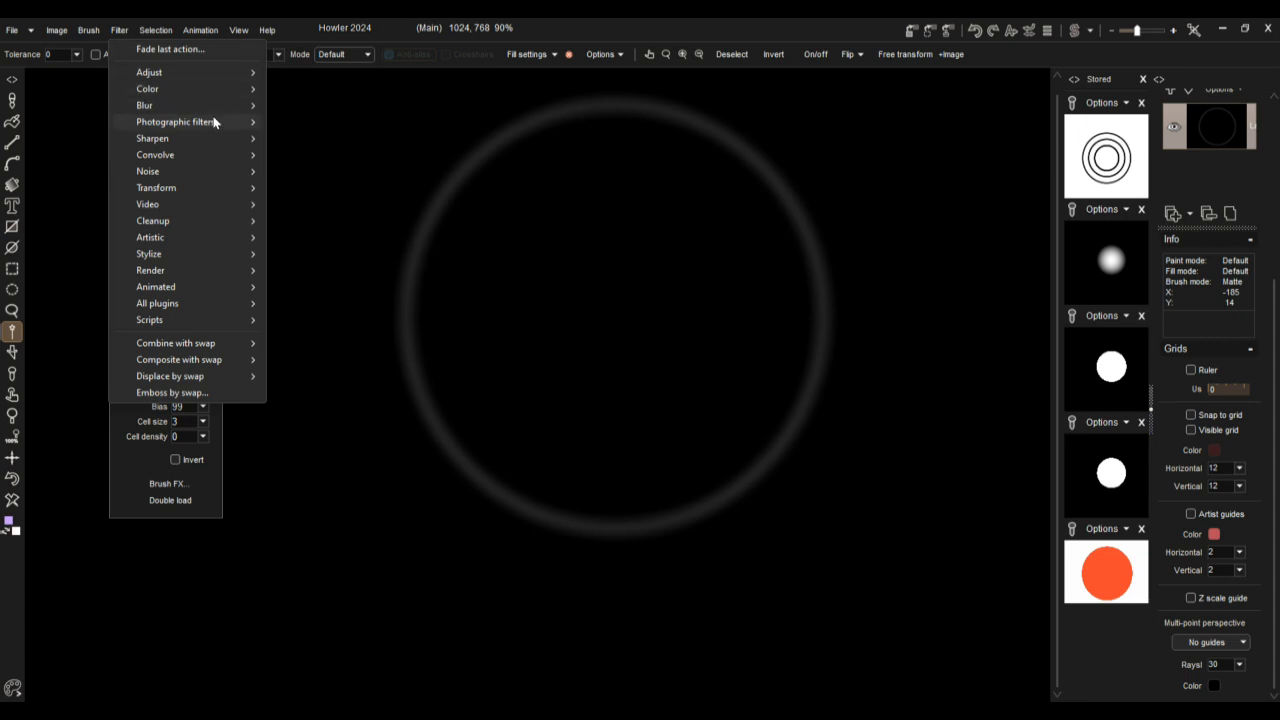
mouse_move(163, 77)
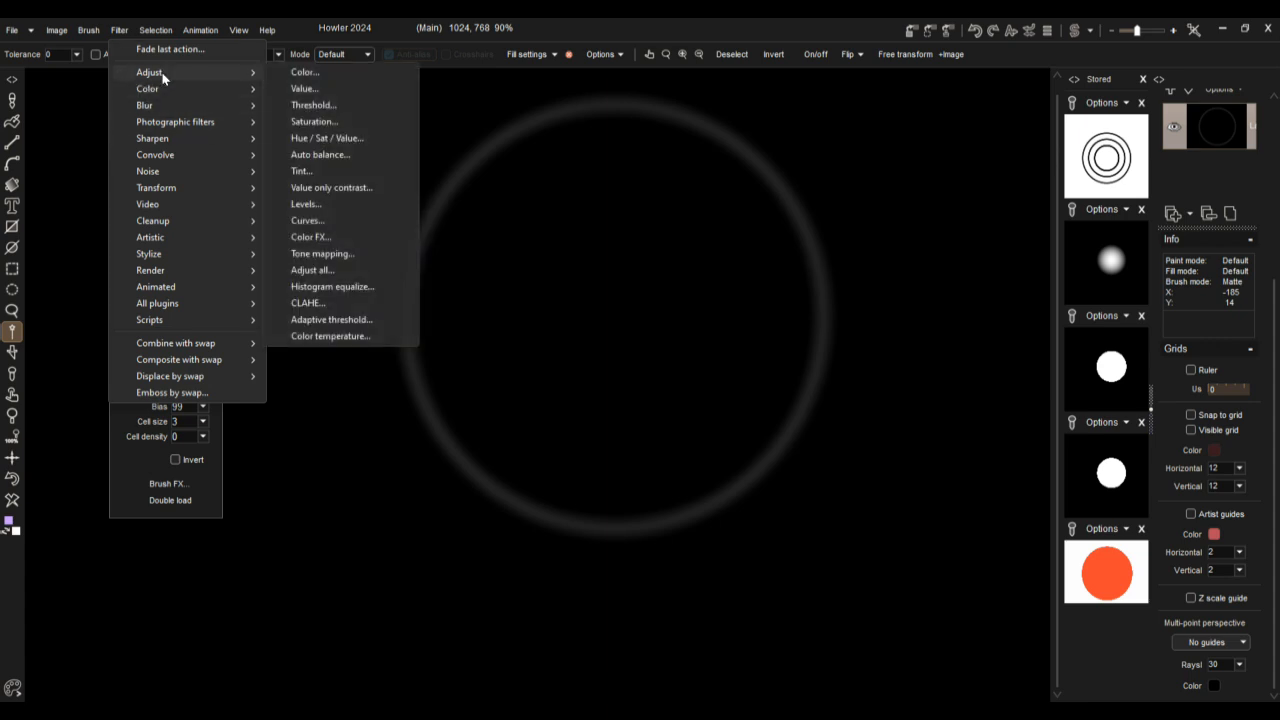
left_click(335, 106)
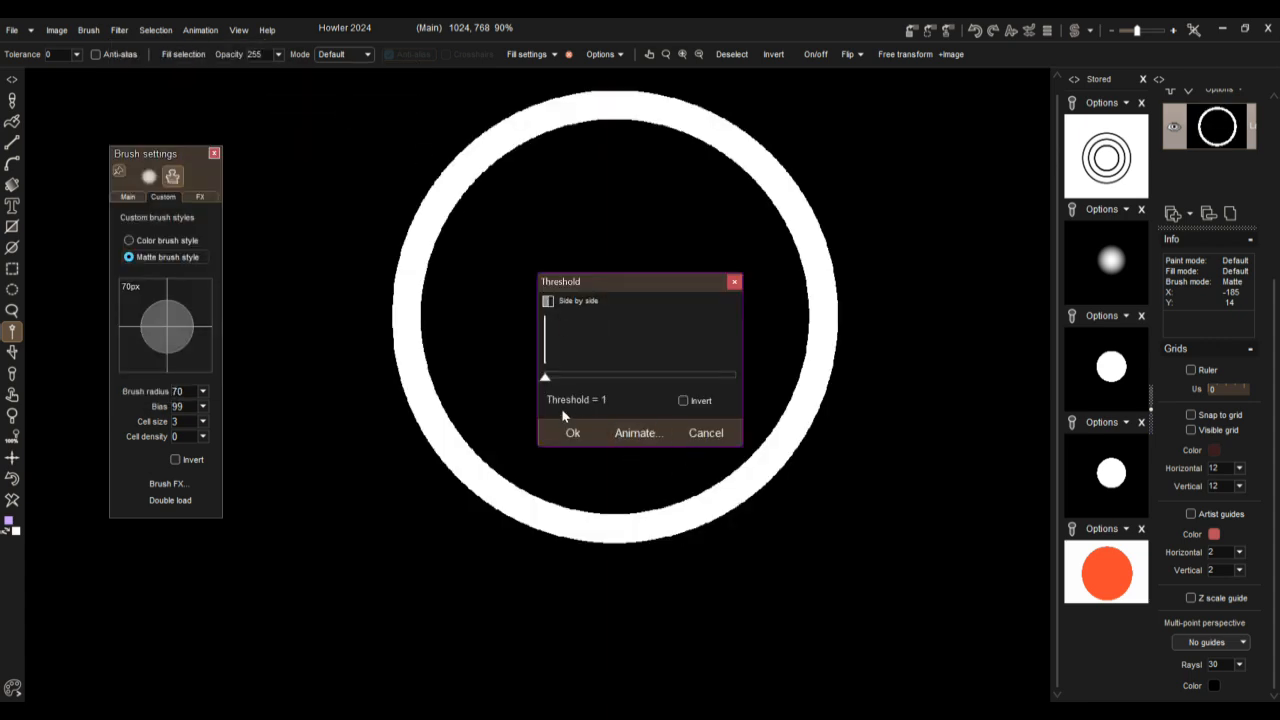
mouse_move(545, 380)
left_mouse_down()
mouse_move(631, 377)
mouse_move(544, 379)
mouse_move(555, 376)
left_mouse_up()
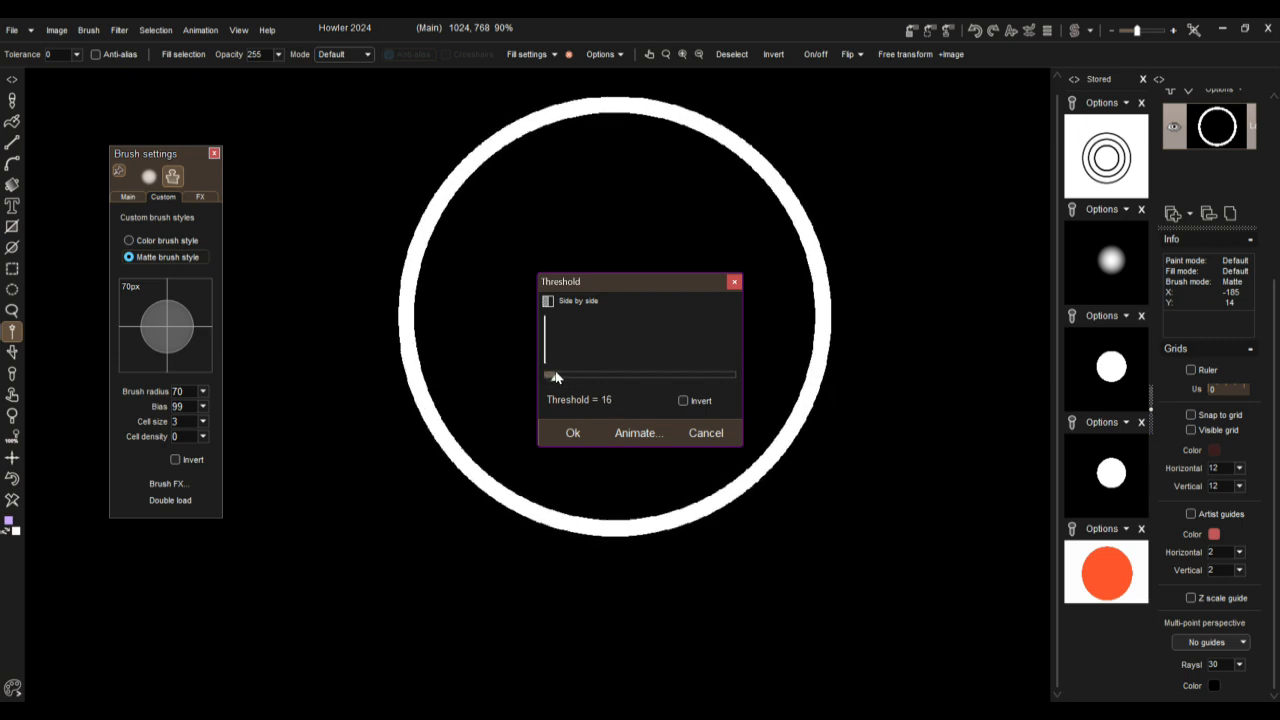
left_click(572, 433)
scroll(654, 262, "down", 3)
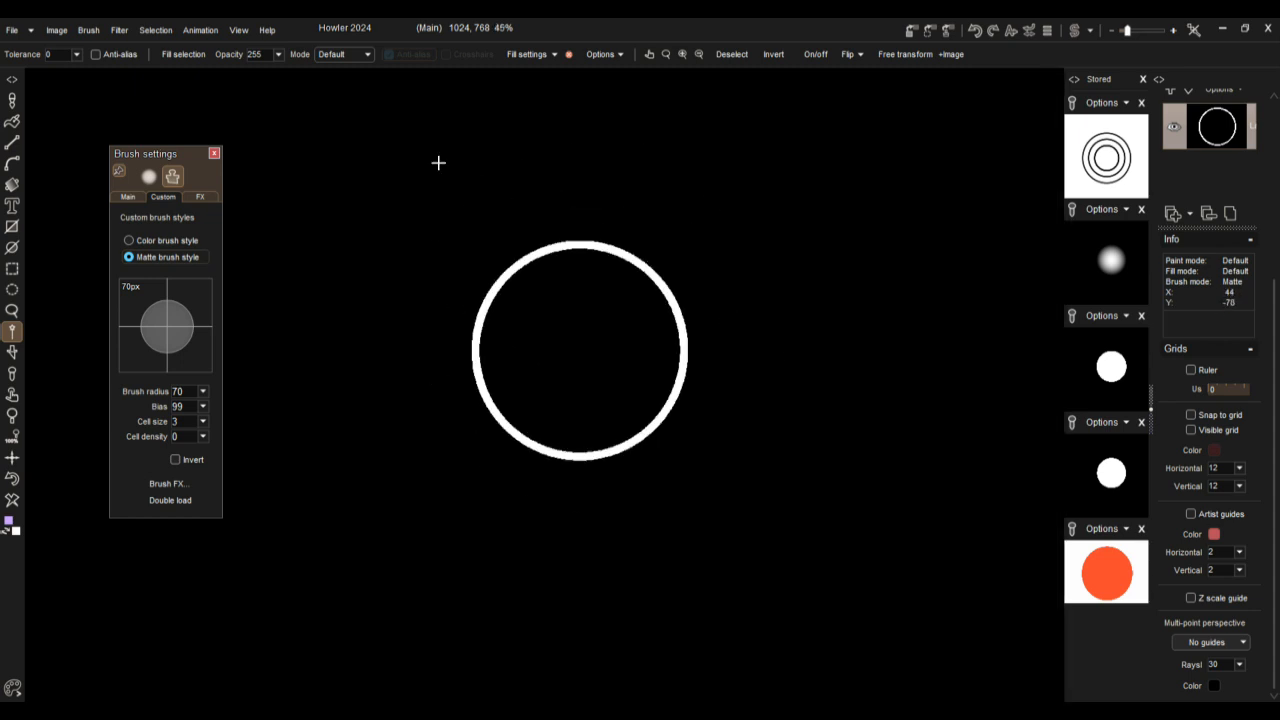
Step: Try the 3D Designer filter on the ring image with ambient occlusion enabled in Multiply mode
left_click(118, 31)
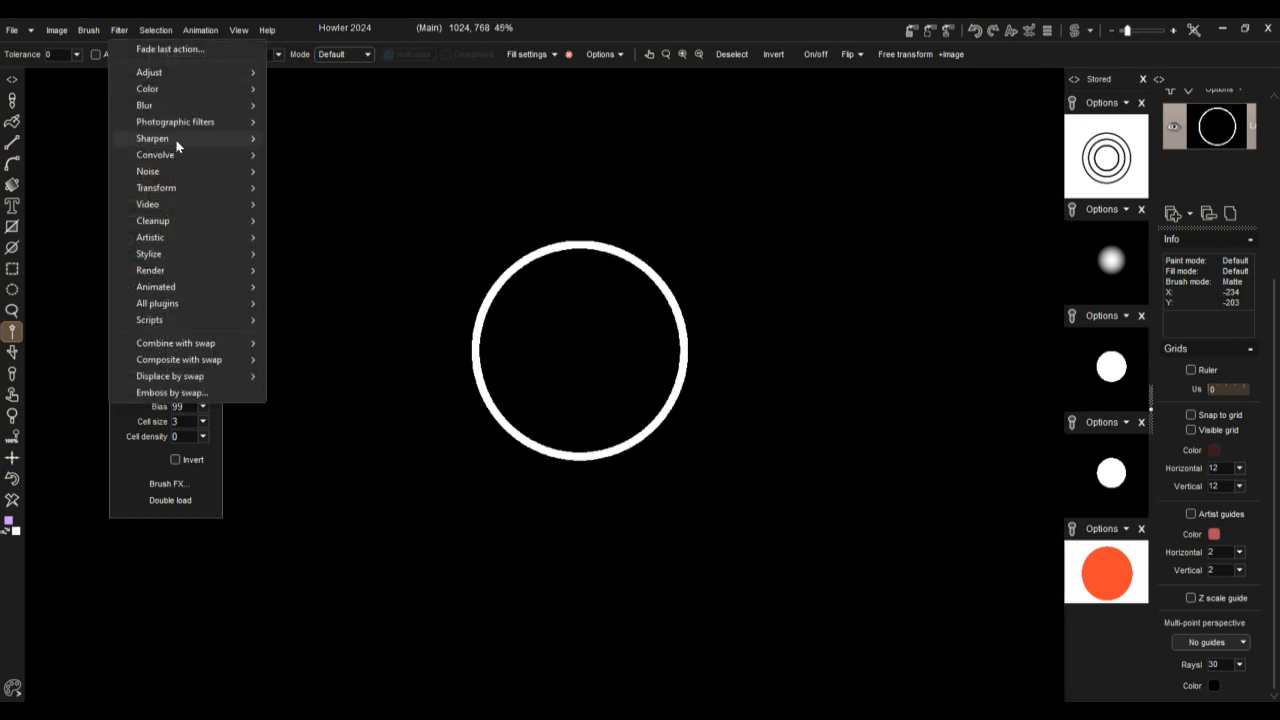
mouse_move(171, 190)
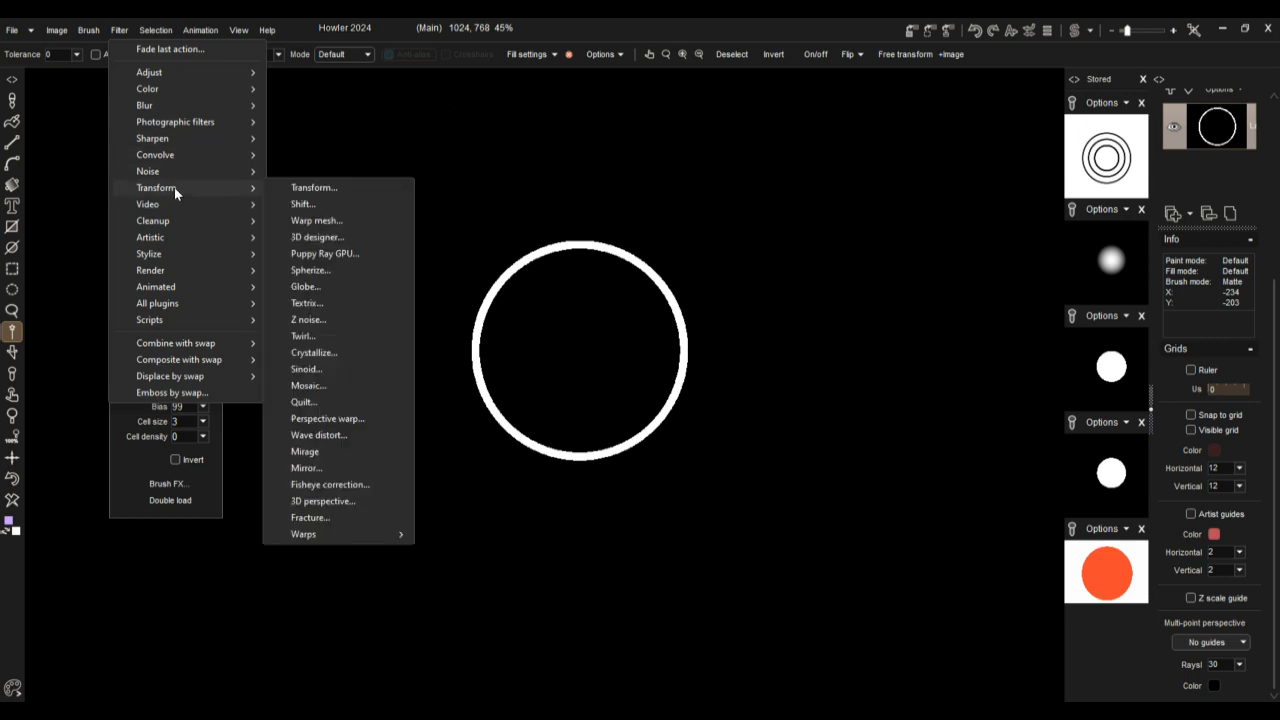
left_click(340, 241)
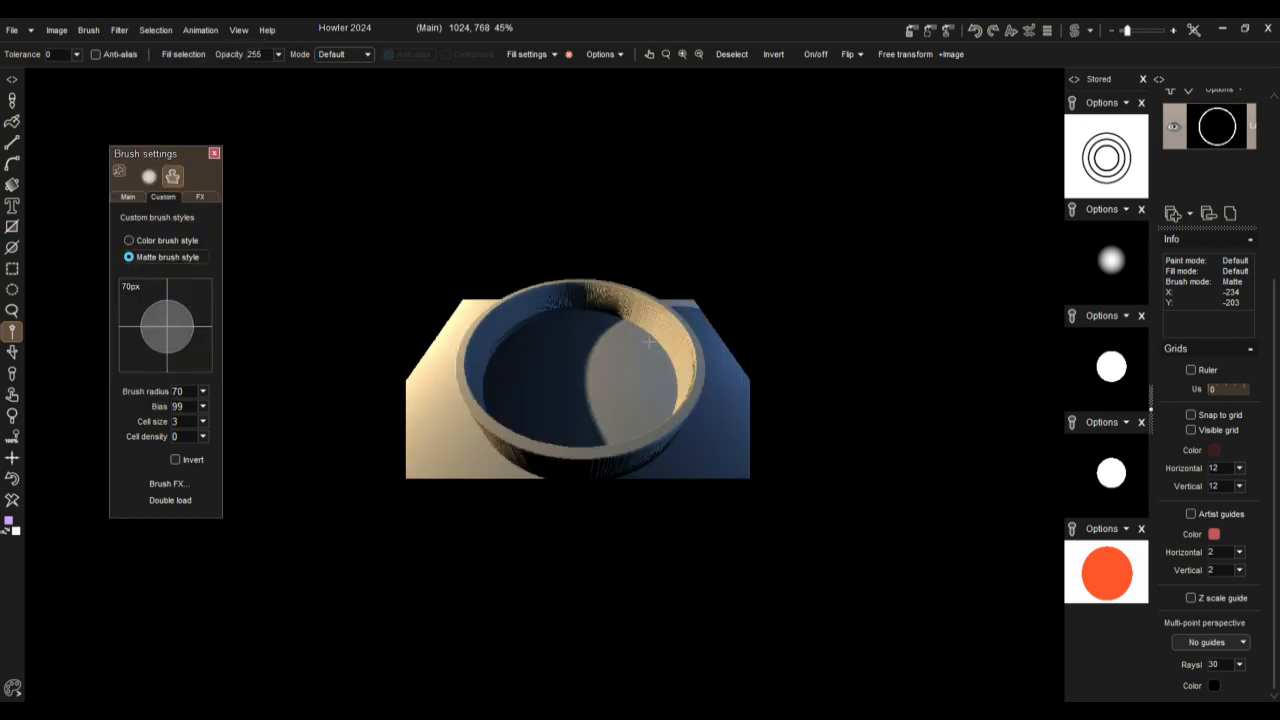
left_click_drag(647, 118, 920, 131)
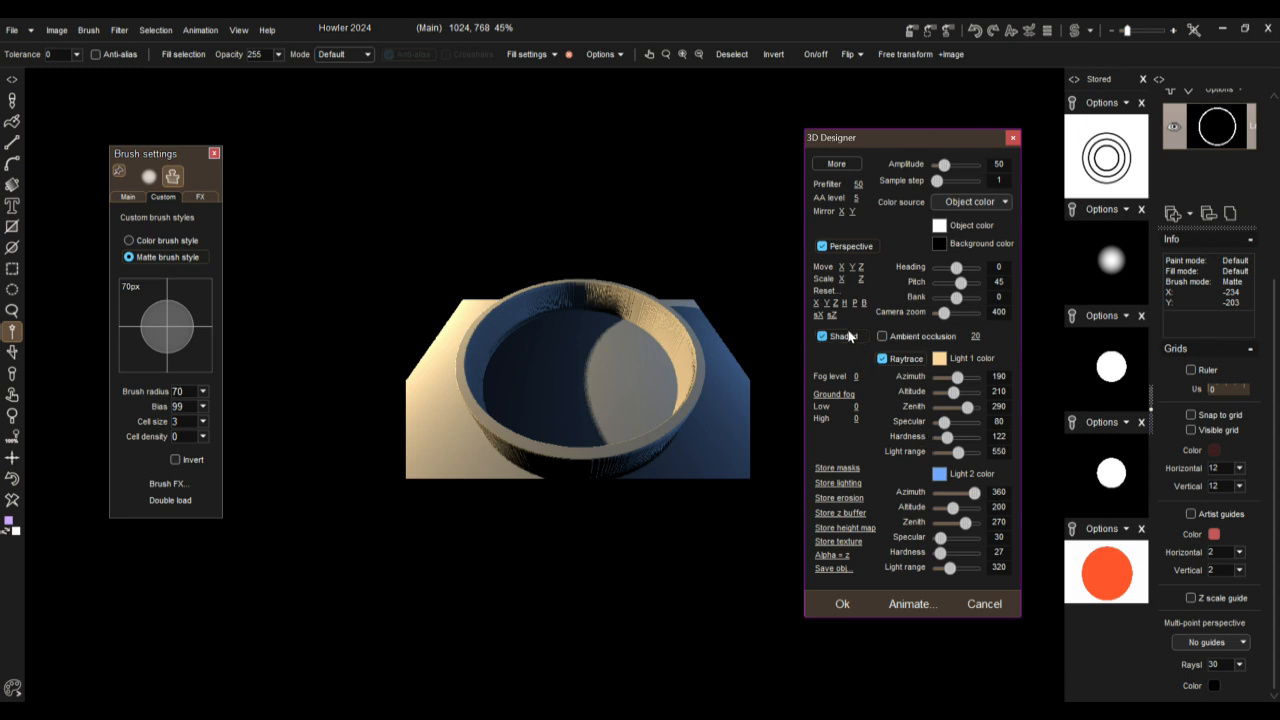
left_click(903, 340)
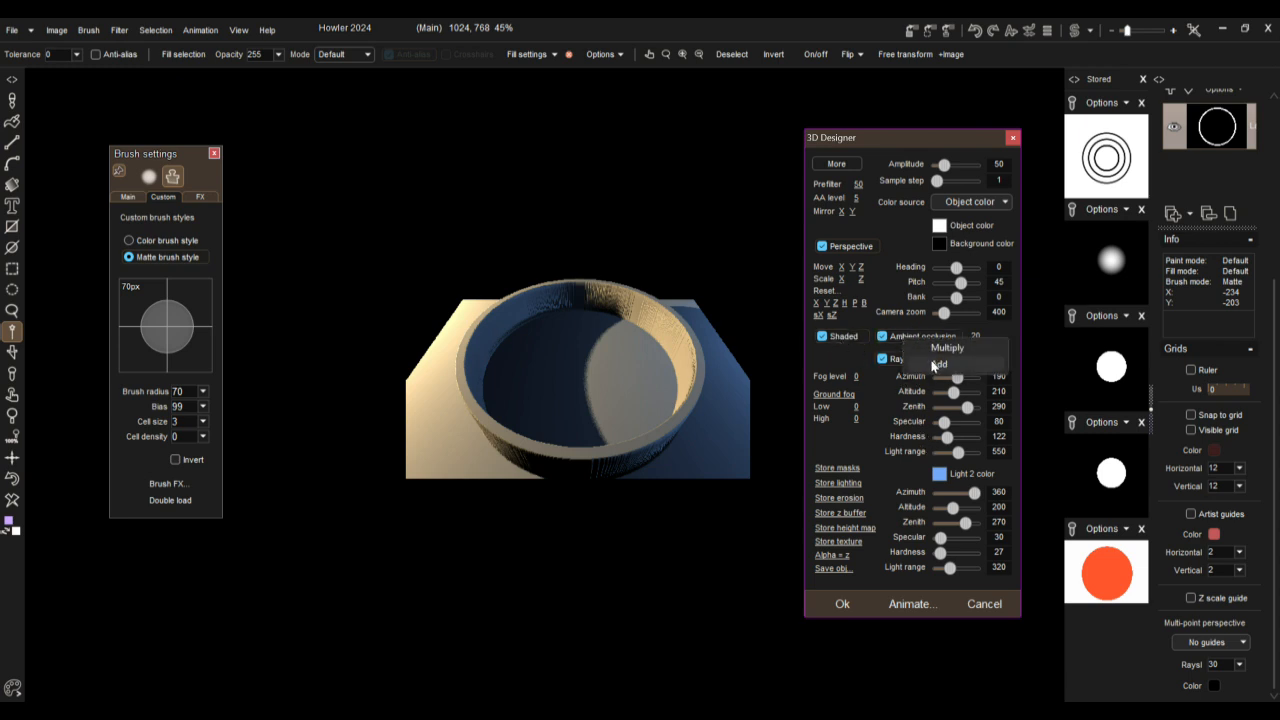
left_click(958, 348)
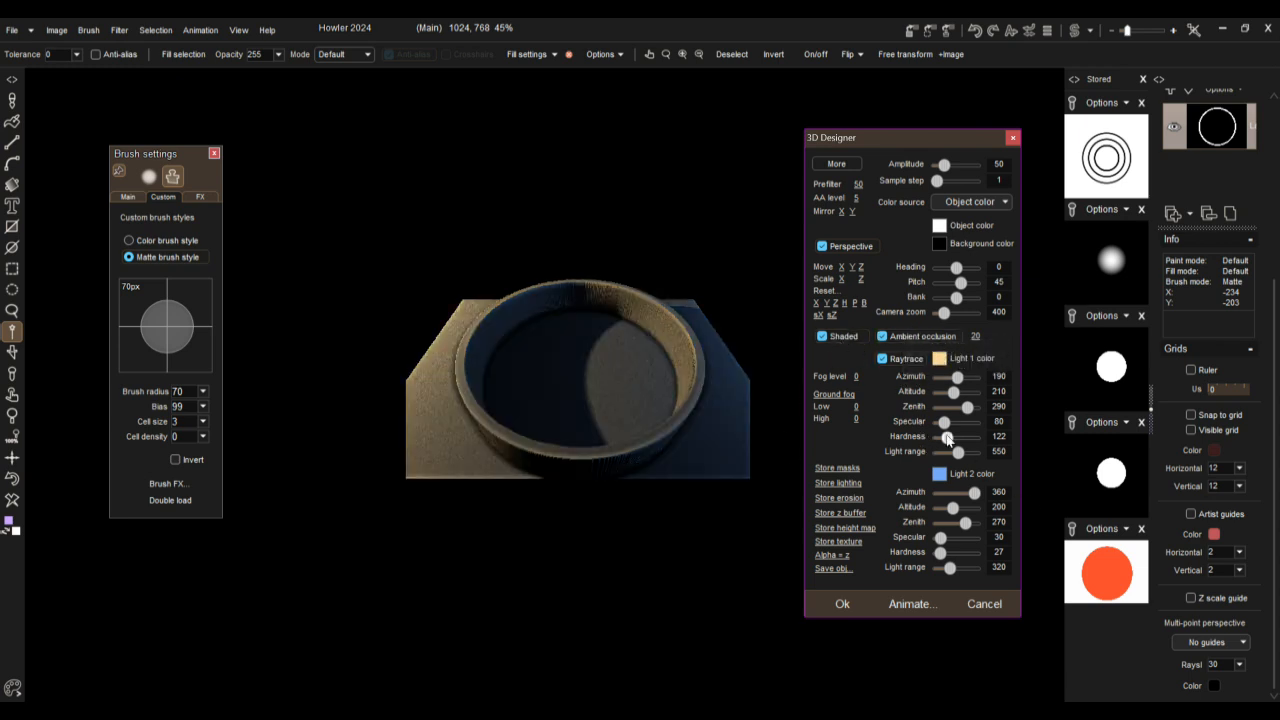
Step: In 3D Designer, set the prefilter to 100, heading to 180, light 1 azimuth to 176 and its light range to 734
left_click_drag(860, 184, 1274, 205)
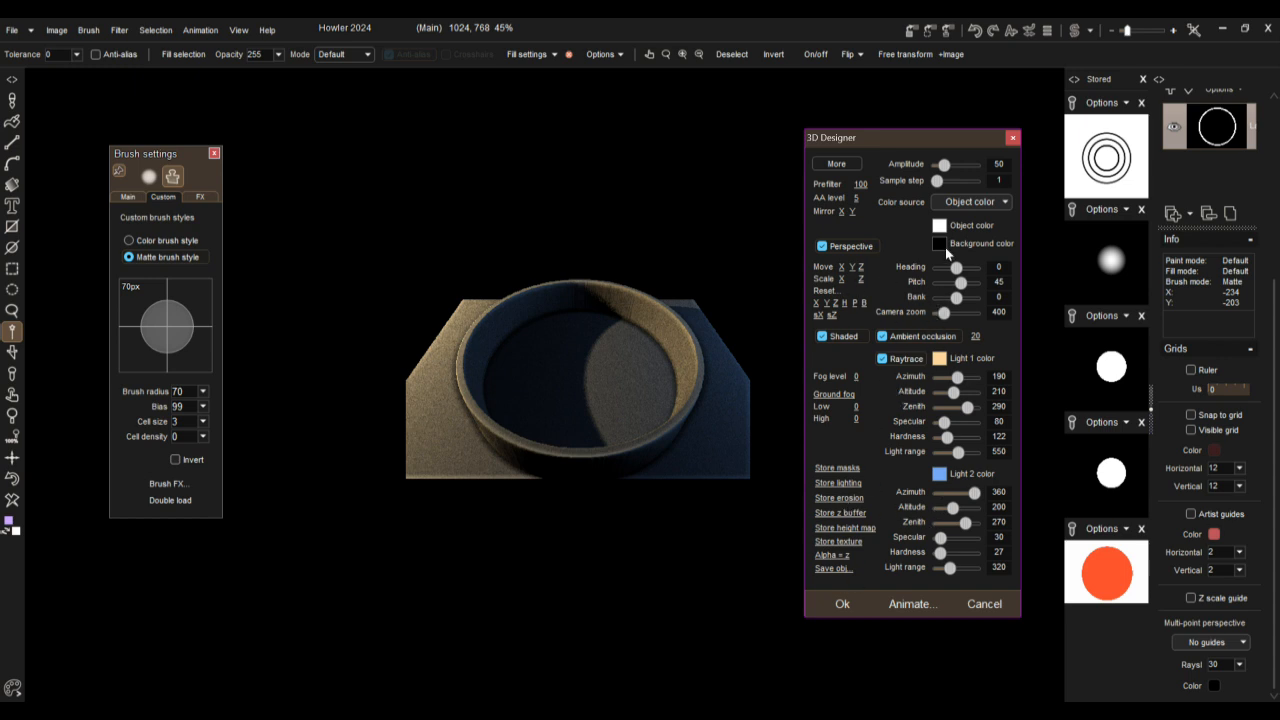
mouse_move(956, 268)
left_mouse_down()
mouse_move(944, 271)
mouse_move(976, 272)
left_mouse_up()
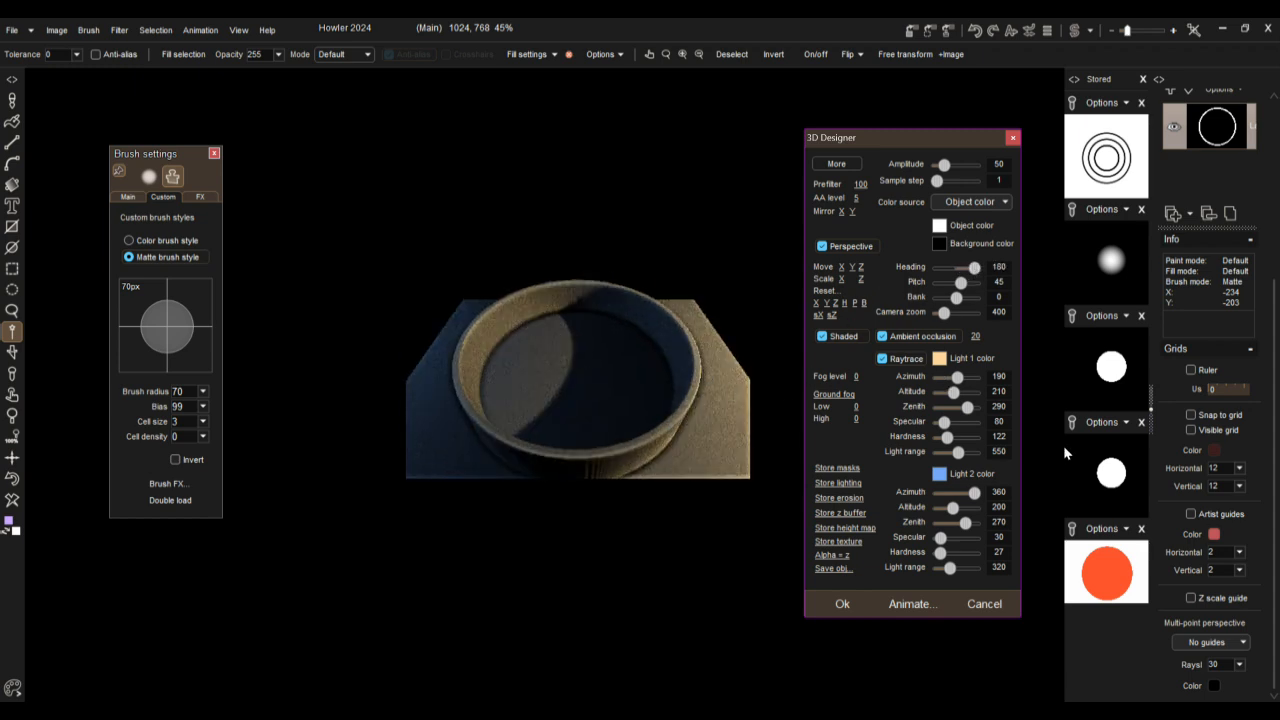
left_click_drag(962, 380, 956, 380)
left_click_drag(961, 456, 966, 453)
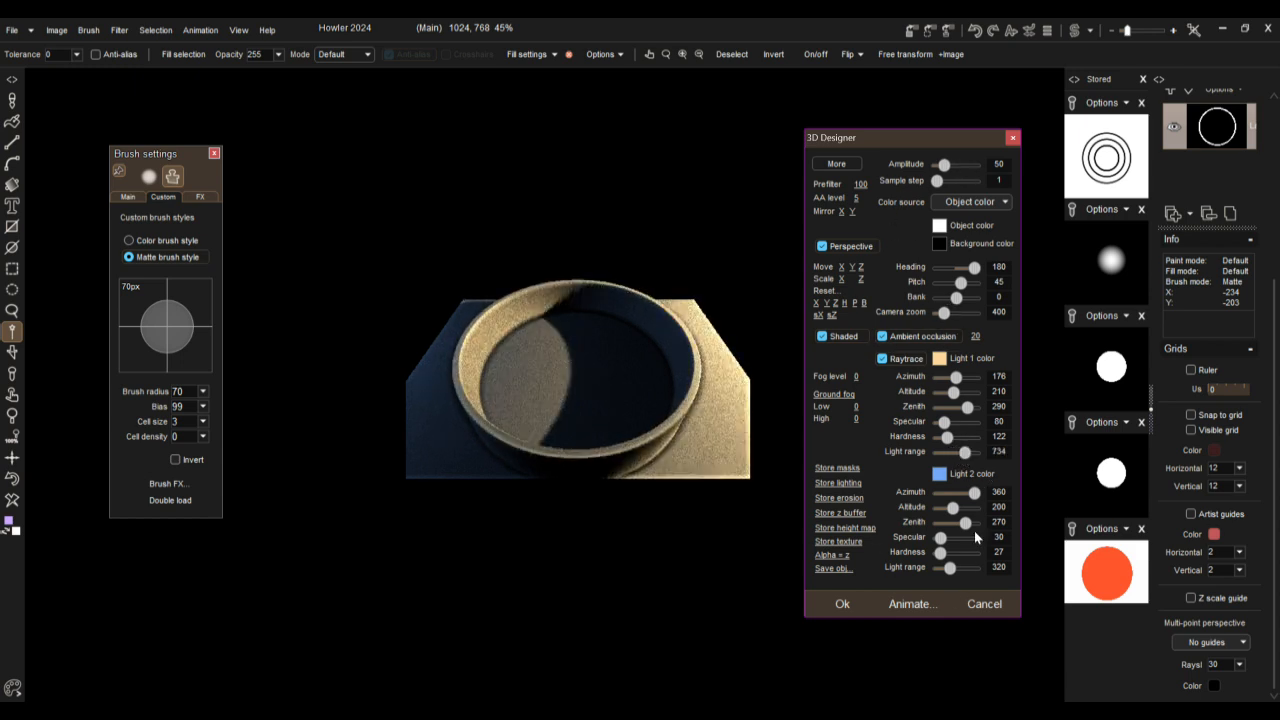
Step: Try erosion 100, rainfall 444, flatness threshold 7 and bank -19 on the 3D ring, and cancel 3D Designer
left_click(837, 164)
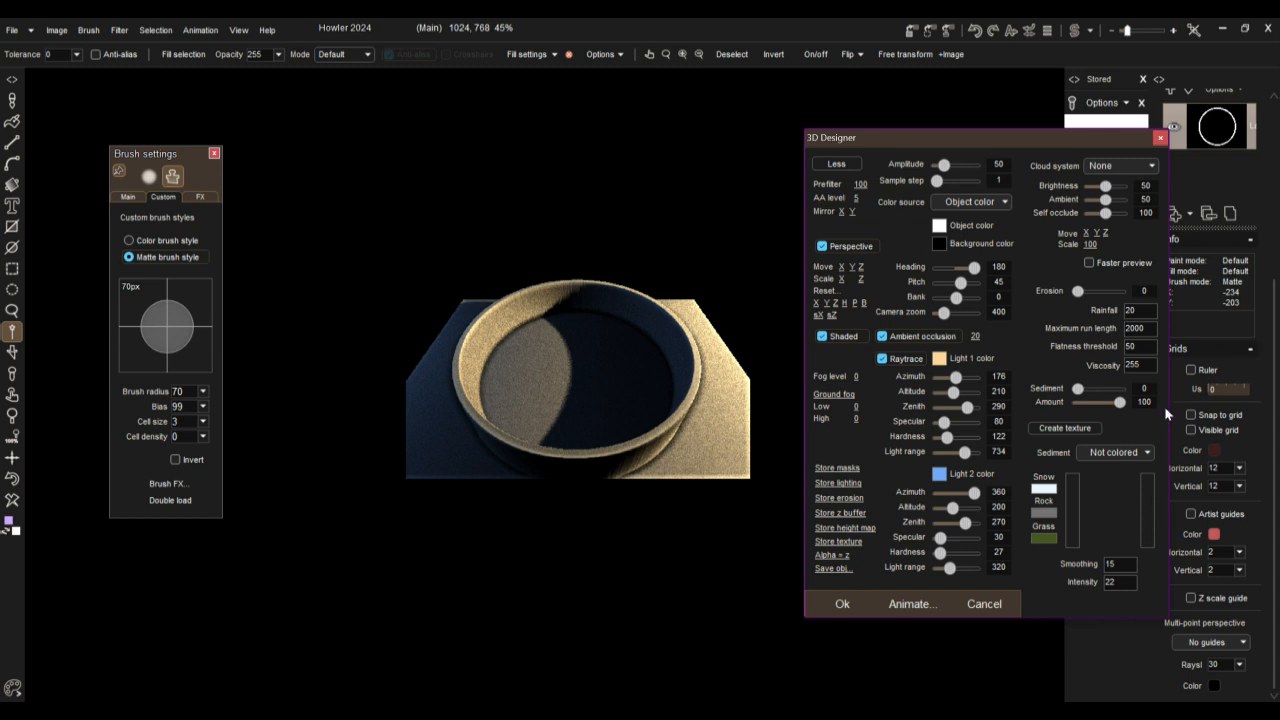
left_click(1119, 290)
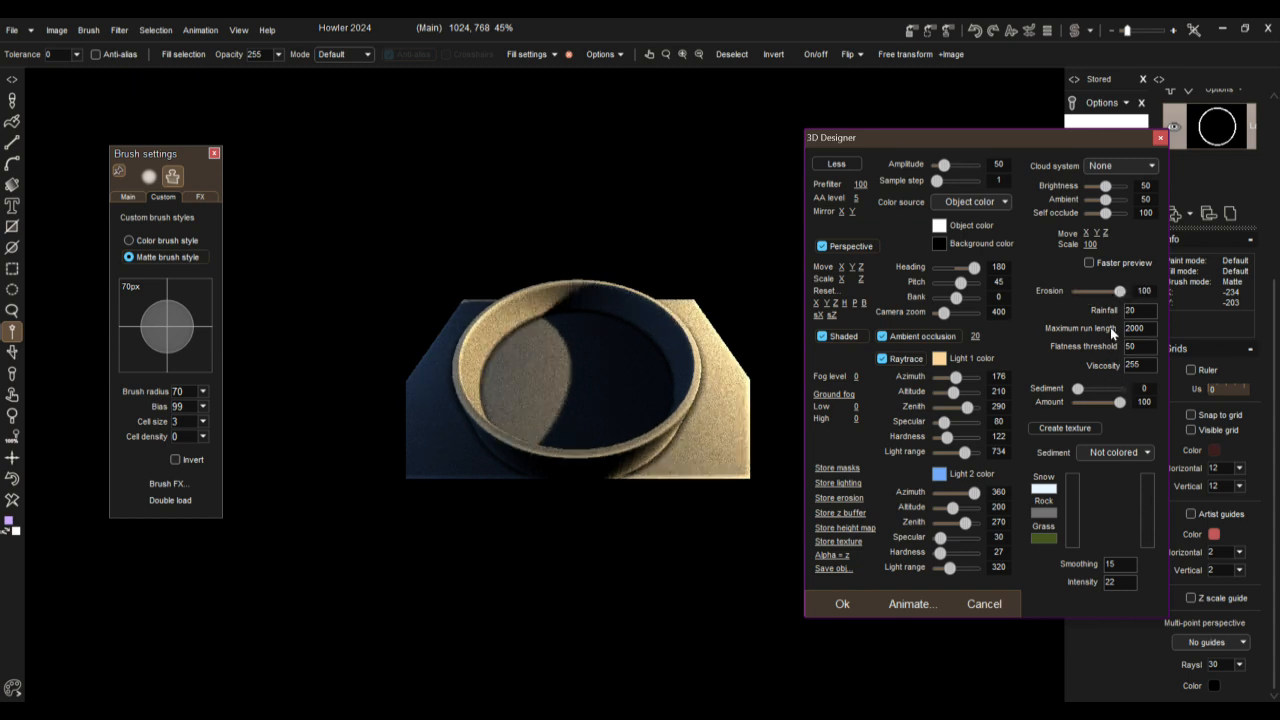
type("444")
double_click(1135, 346)
type("7")
mouse_move(957, 298)
left_mouse_down()
mouse_move(930, 298)
mouse_move(955, 300)
left_mouse_up()
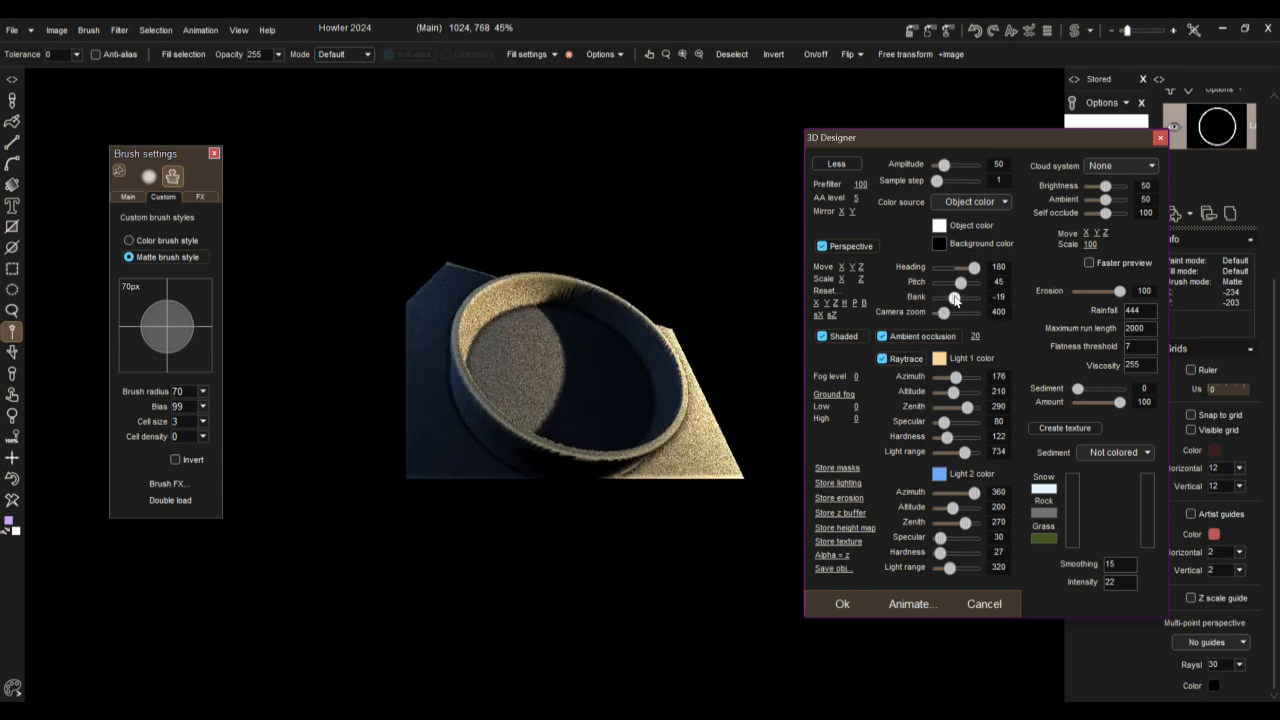
left_click(984, 604)
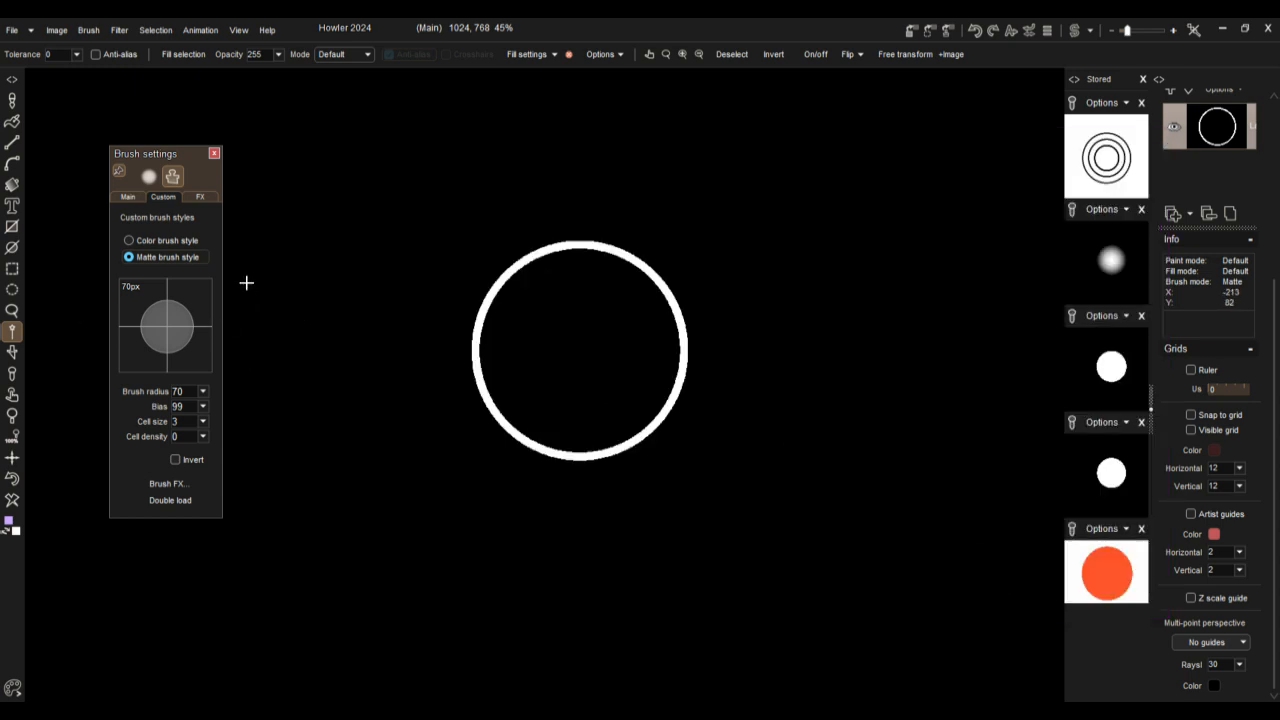
Step: Render a Dread plating pattern over the image with weathering 0 and the scale at its maximum
left_click(121, 30)
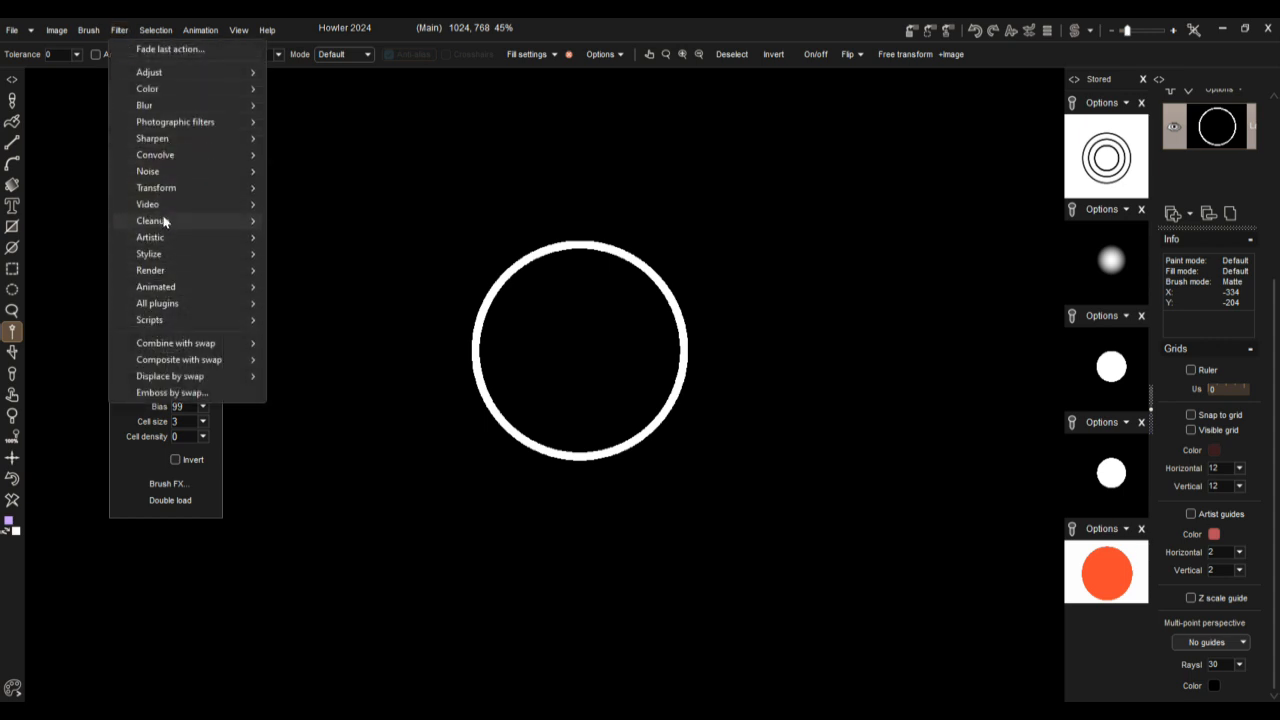
mouse_move(170, 273)
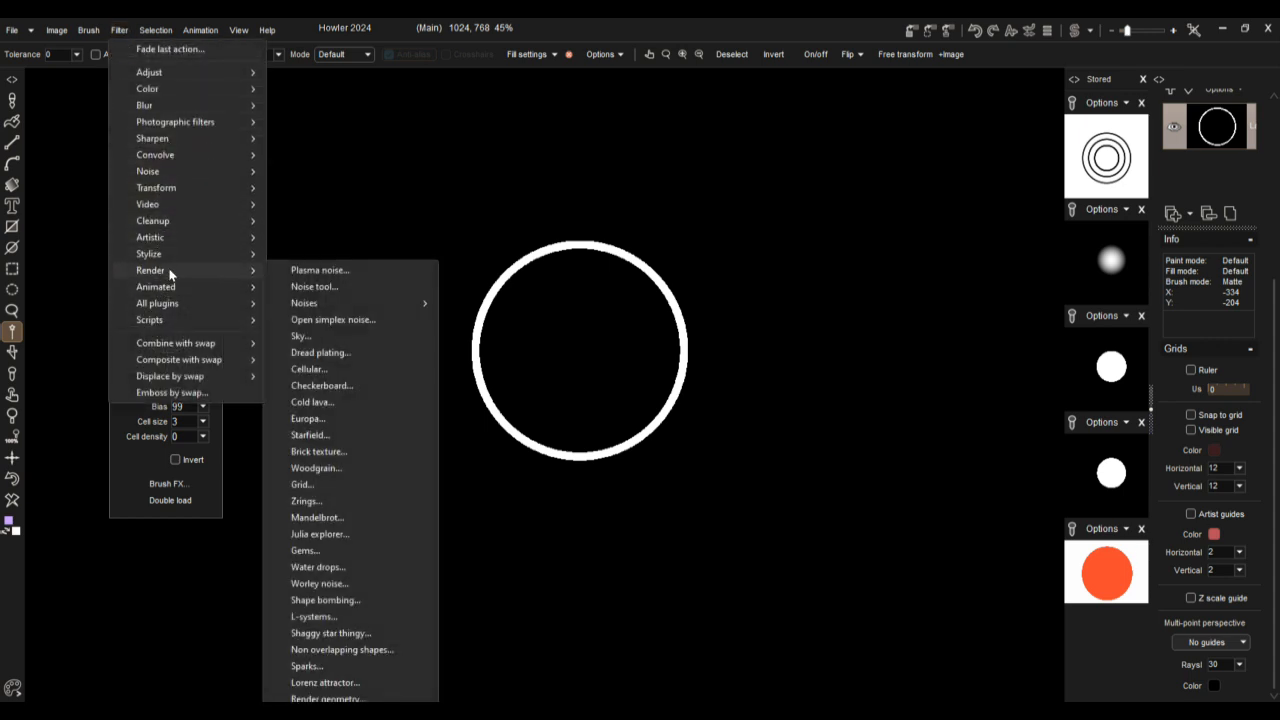
left_click(327, 353)
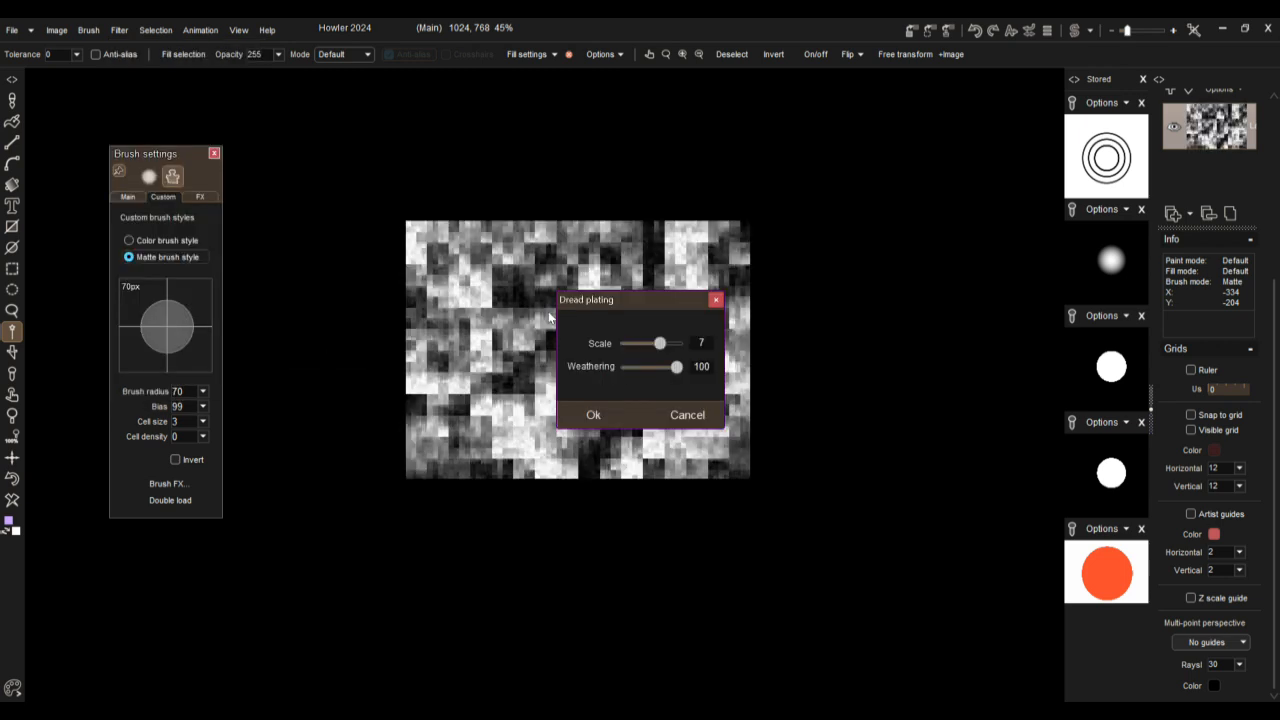
left_click_drag(649, 372, 564, 375)
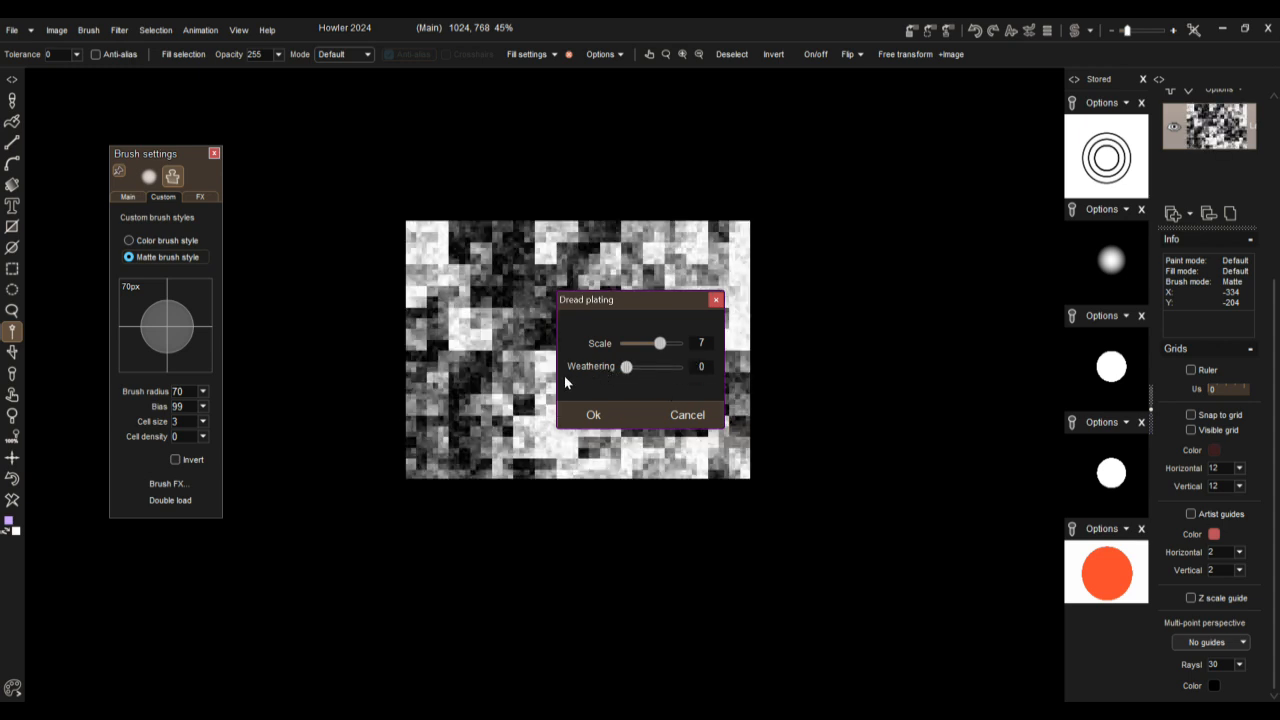
left_click_drag(661, 344, 688, 345)
left_click(593, 414)
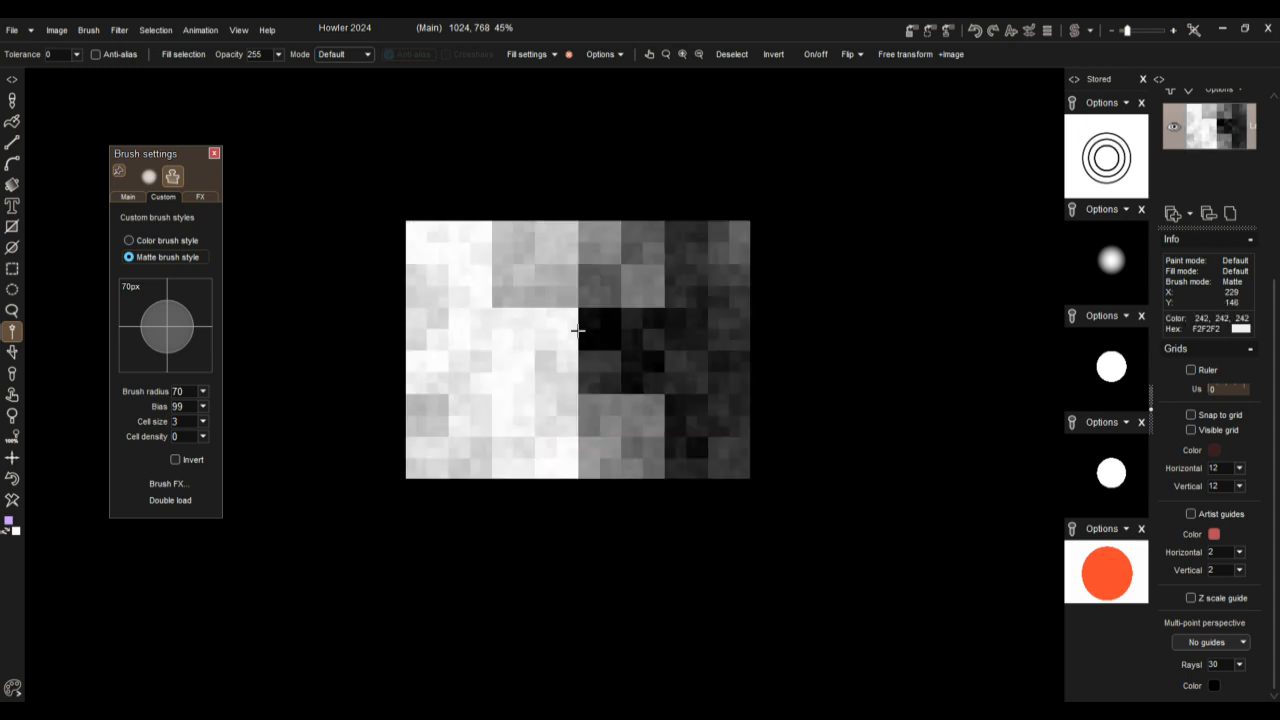
scroll(578, 330, "up", 5)
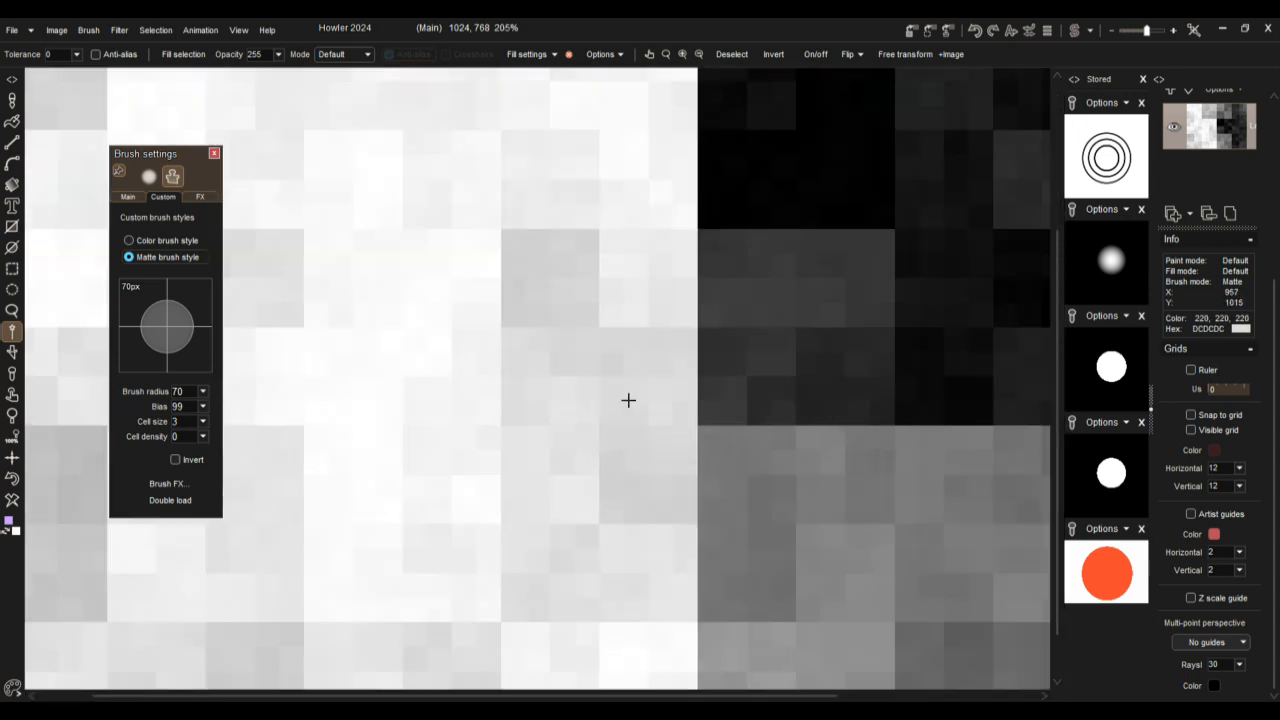
scroll(628, 397, "down", 5)
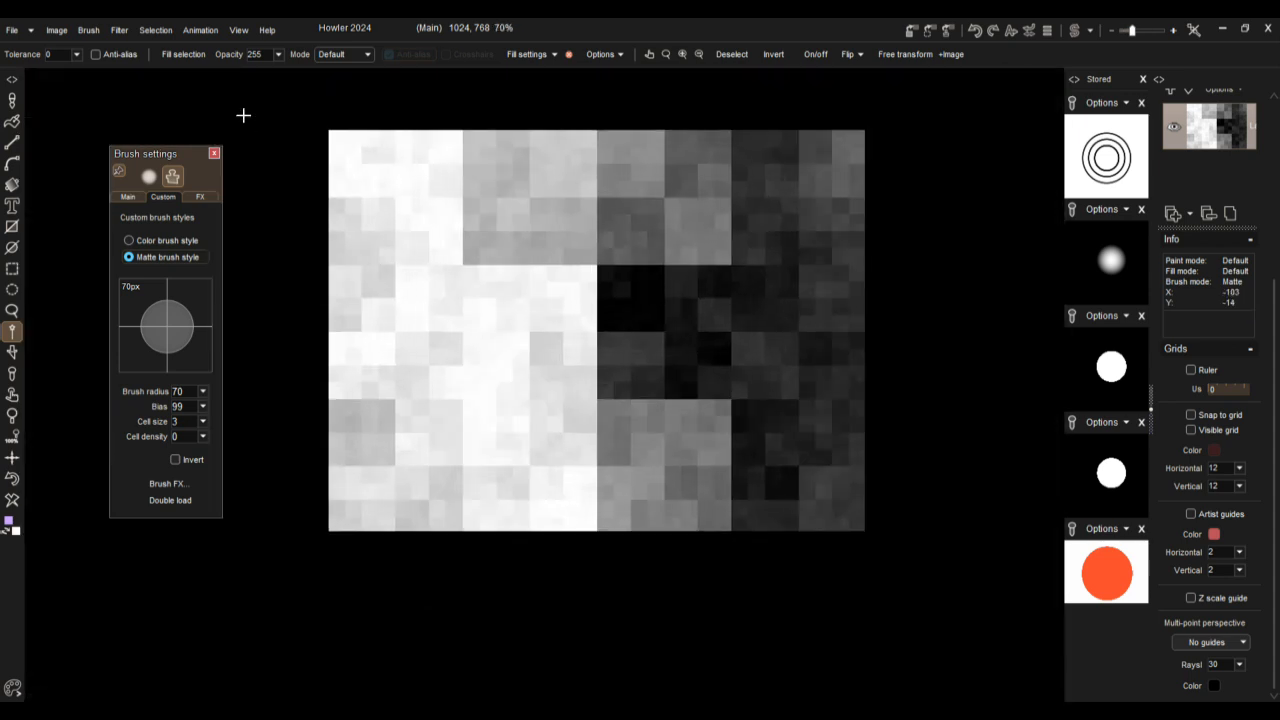
Step: Apply a Gaussian blur of level 34 with the Precise algorithm to the plating pattern
left_click(121, 31)
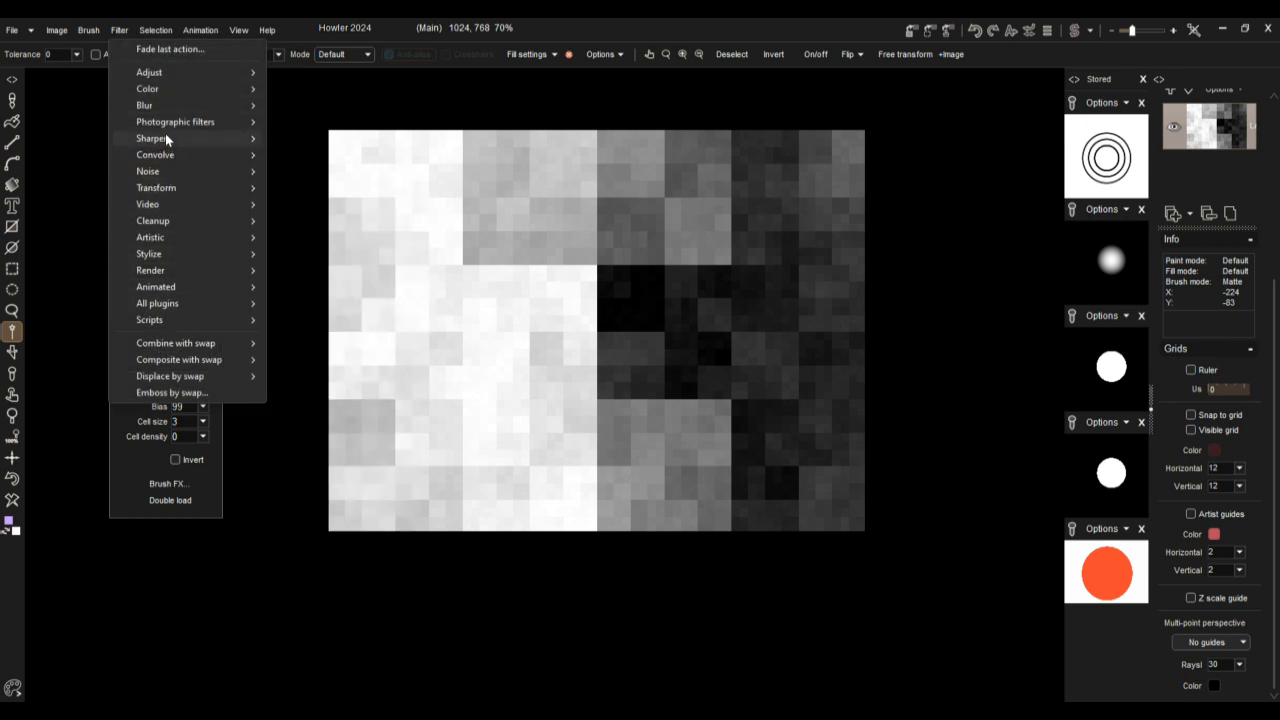
mouse_move(165, 104)
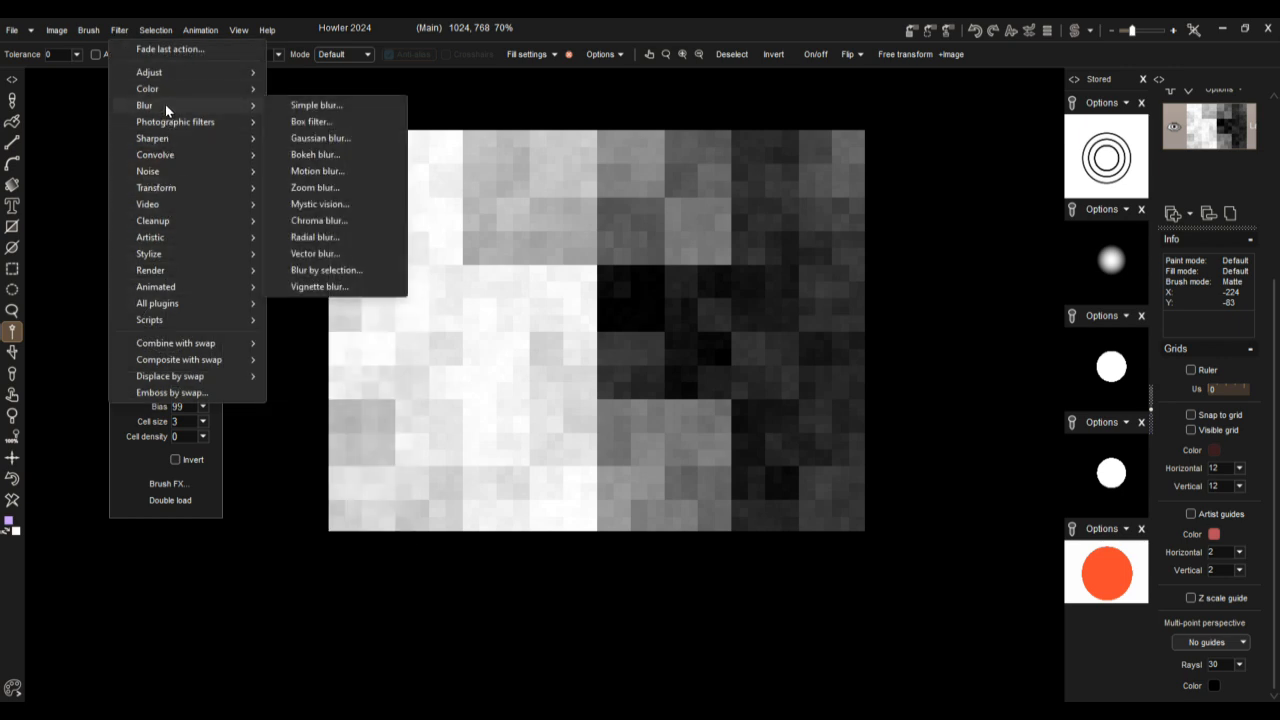
left_click(317, 140)
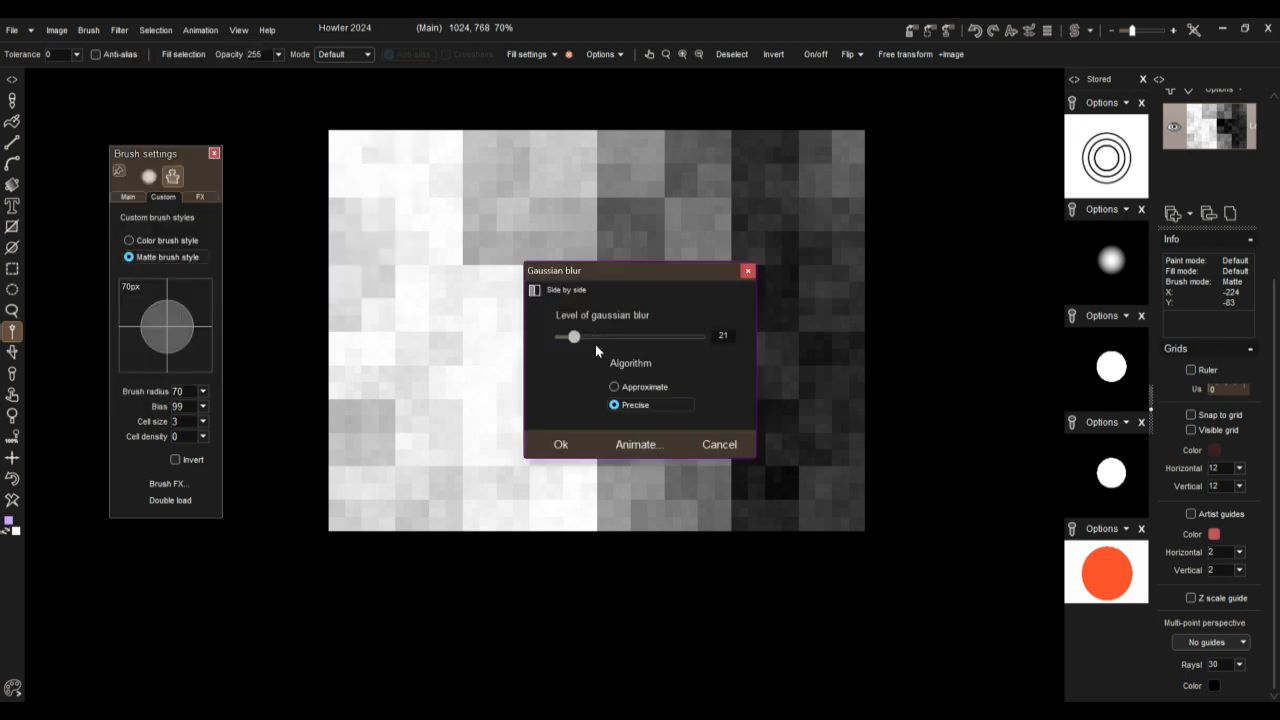
left_click_drag(573, 338, 584, 338)
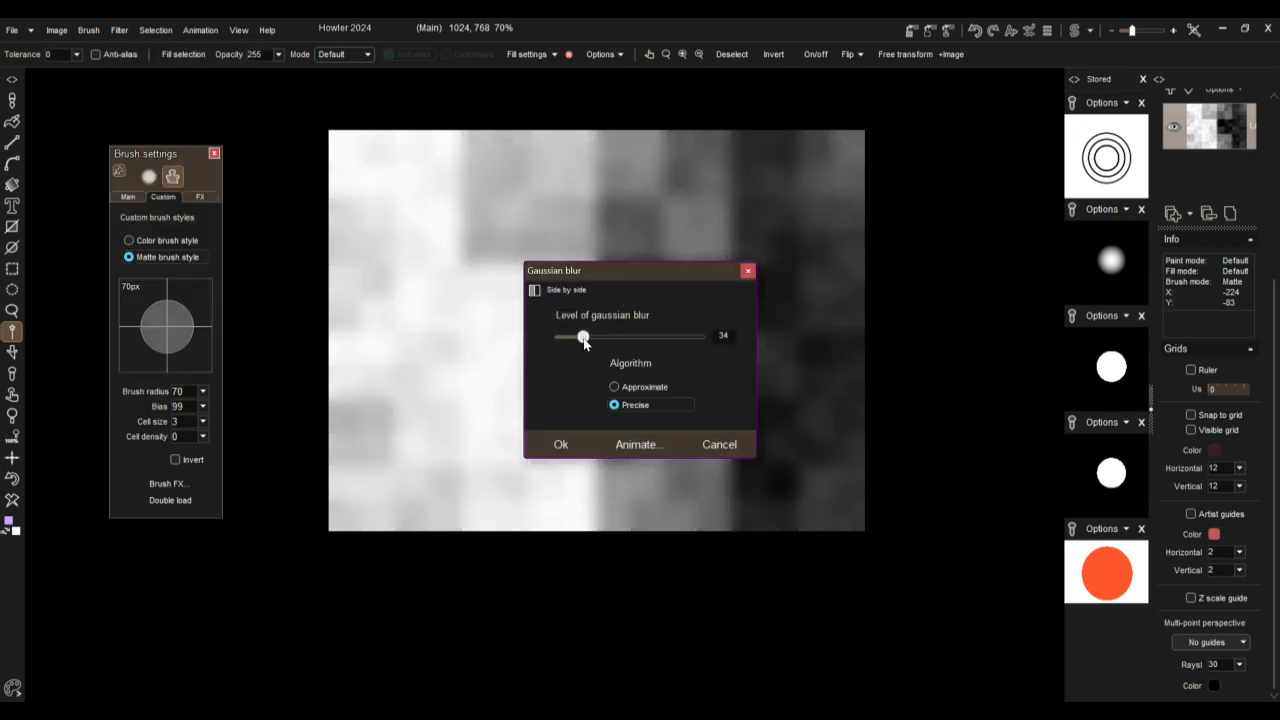
left_click(564, 443)
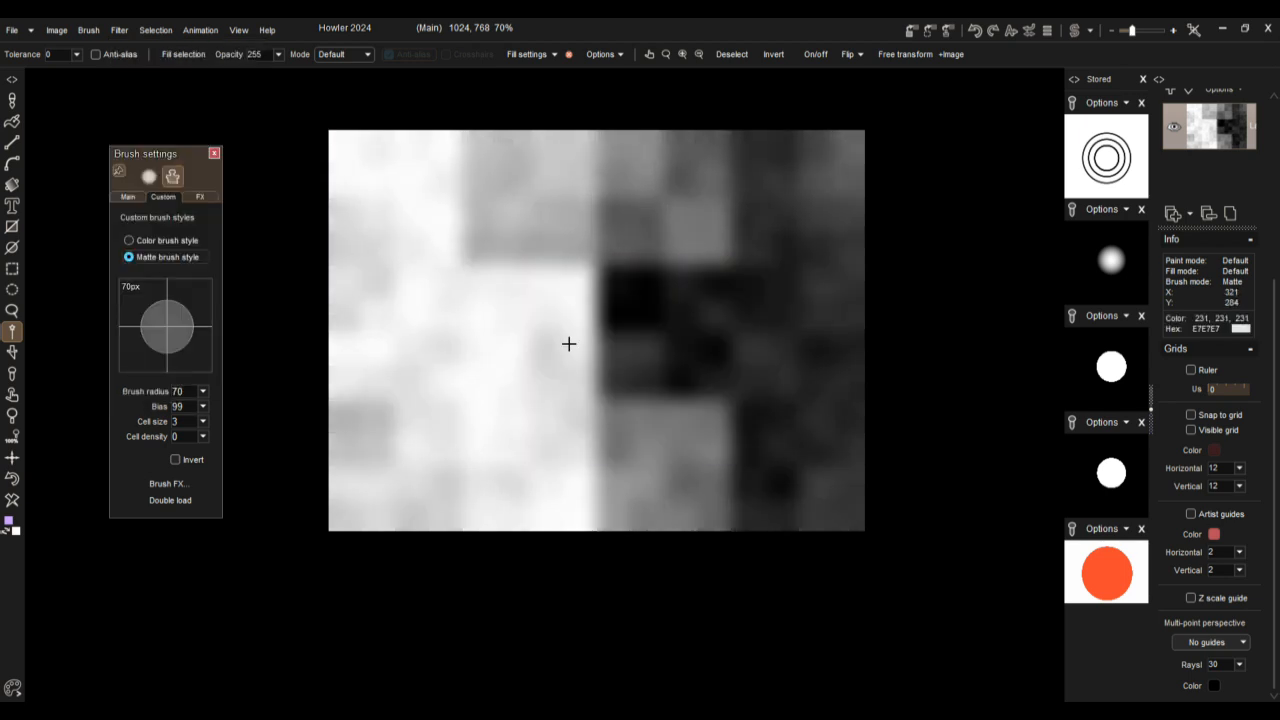
Step: Try the Threshold adjustment on the blurred pattern, lowering the threshold to 34, and cancel it
left_click(119, 30)
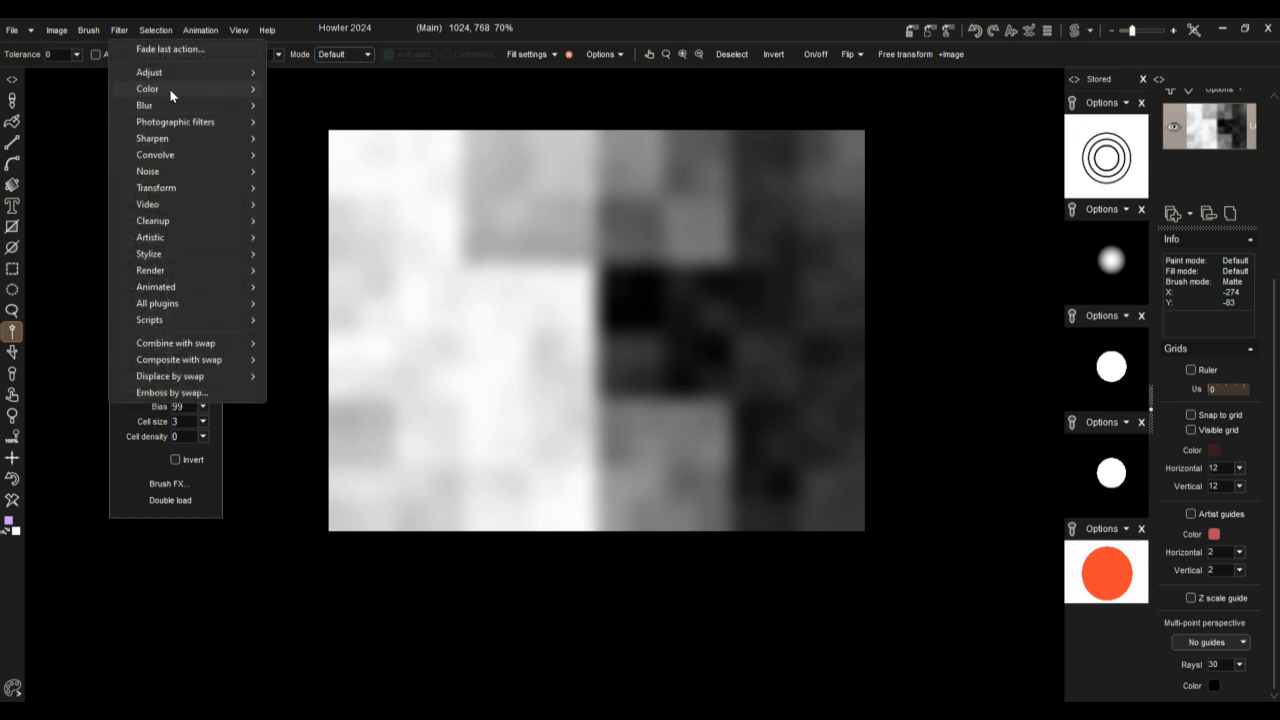
mouse_move(169, 88)
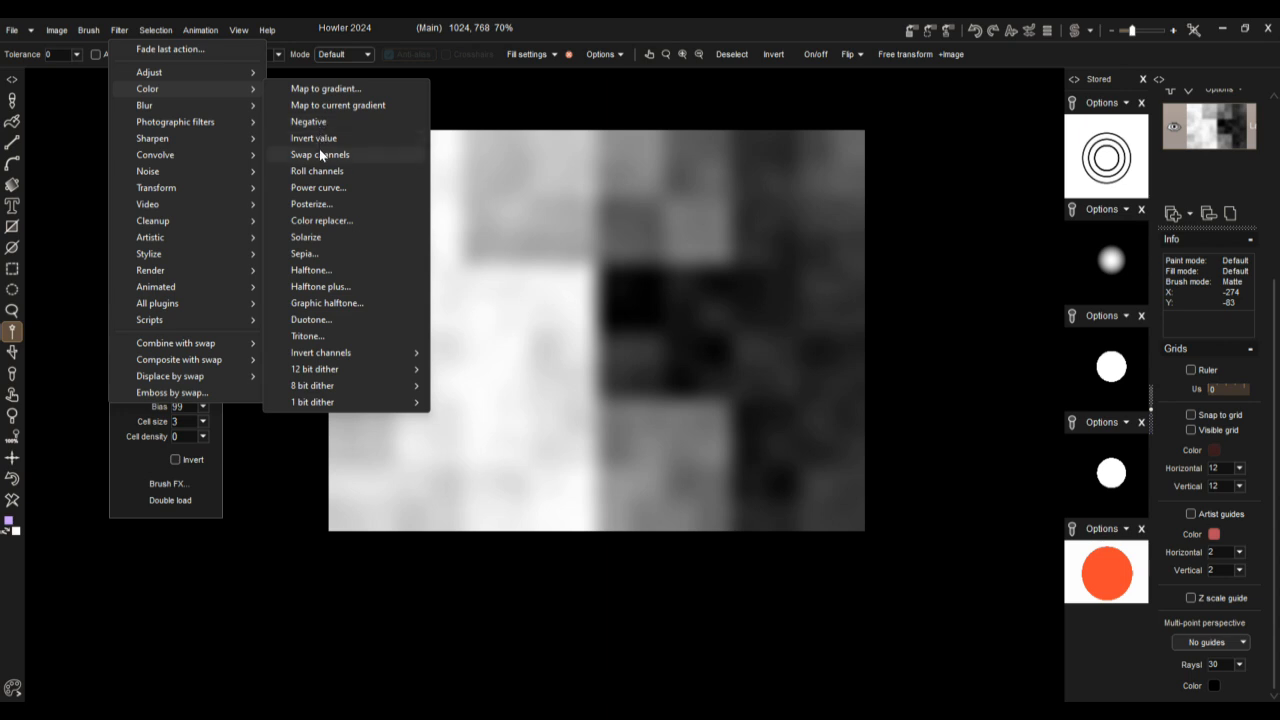
mouse_move(228, 124)
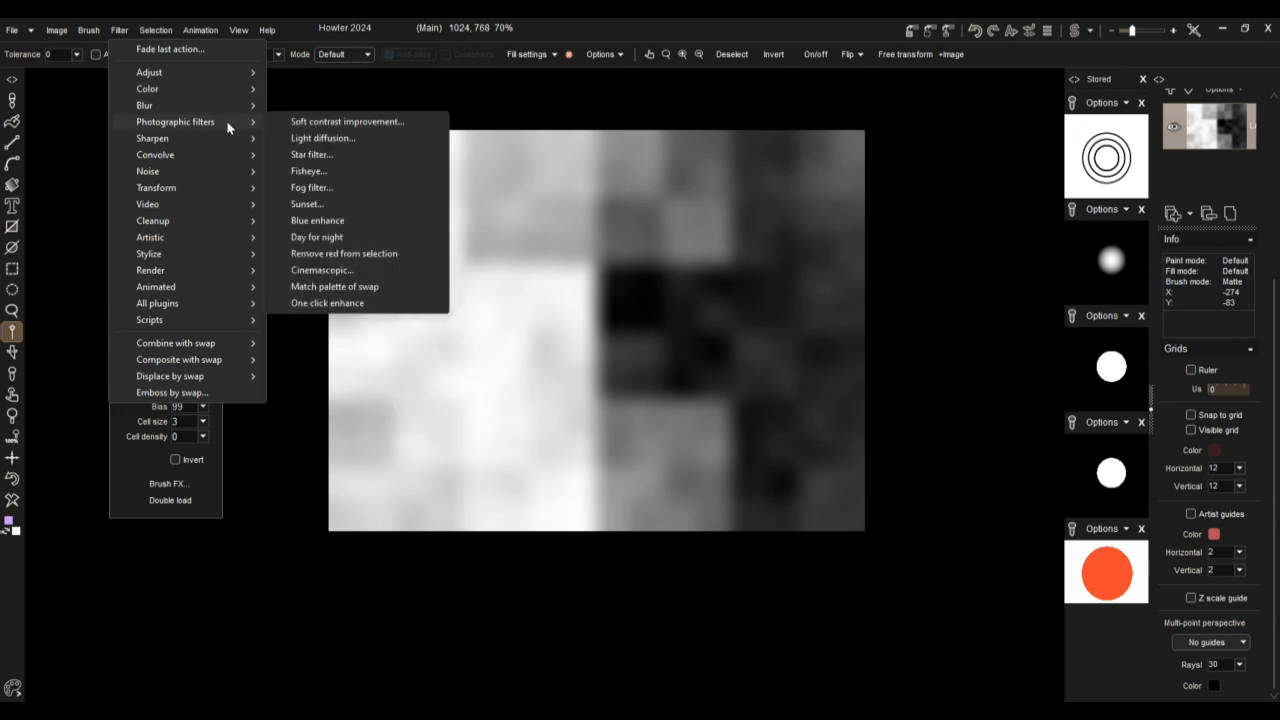
mouse_move(213, 72)
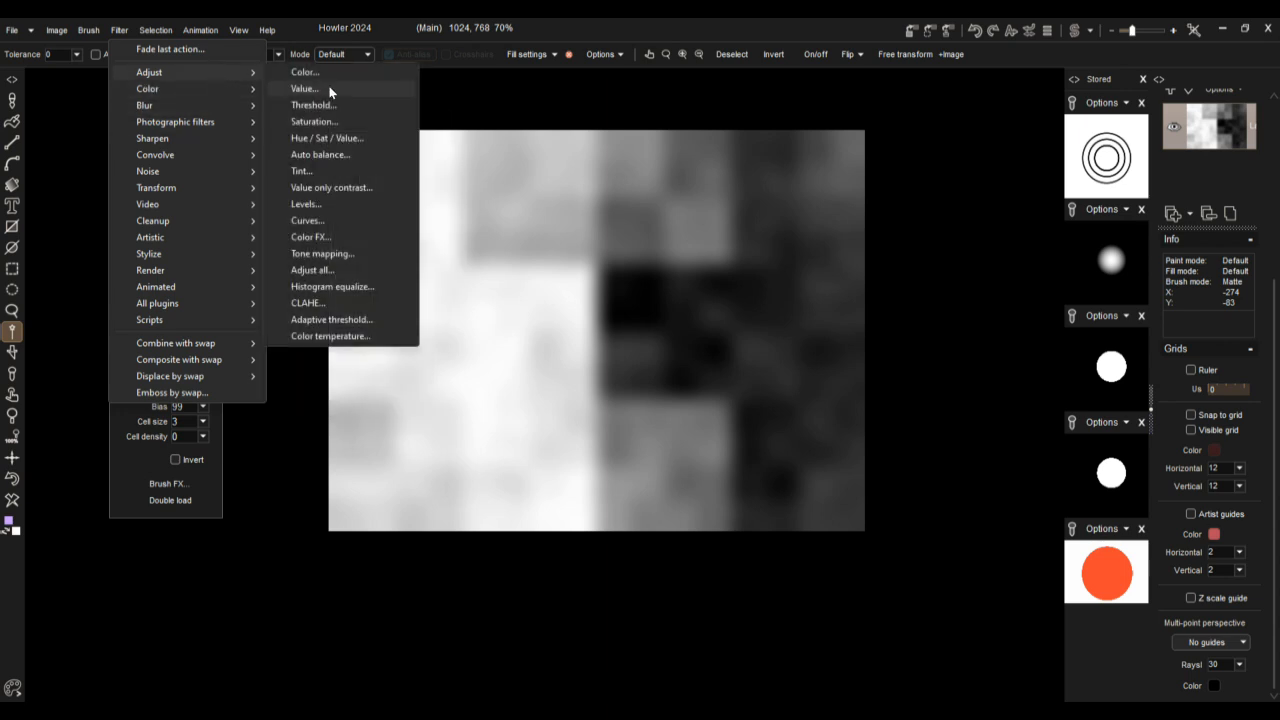
left_click(332, 108)
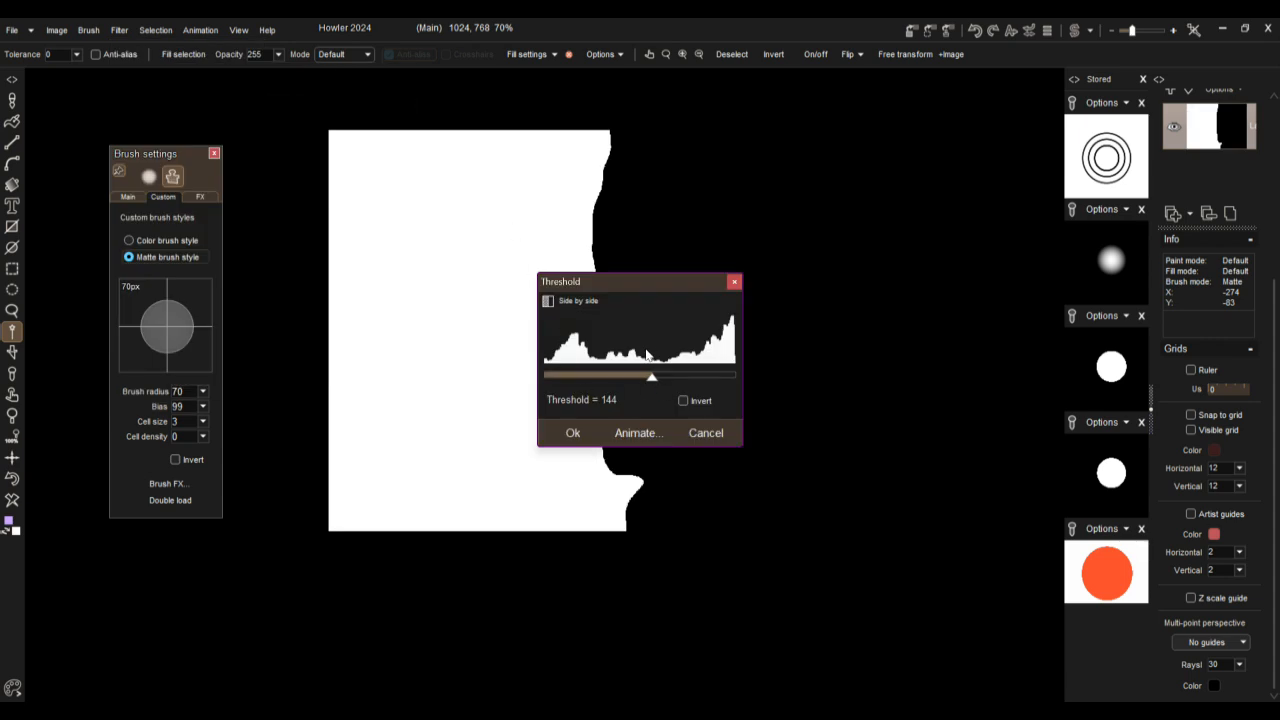
mouse_move(644, 378)
left_mouse_down()
mouse_move(655, 378)
mouse_move(566, 378)
mouse_move(728, 379)
mouse_move(525, 377)
mouse_move(696, 384)
mouse_move(652, 382)
left_mouse_up()
mouse_move(592, 382)
left_mouse_down()
mouse_move(540, 380)
mouse_move(746, 382)
mouse_move(569, 380)
left_mouse_up()
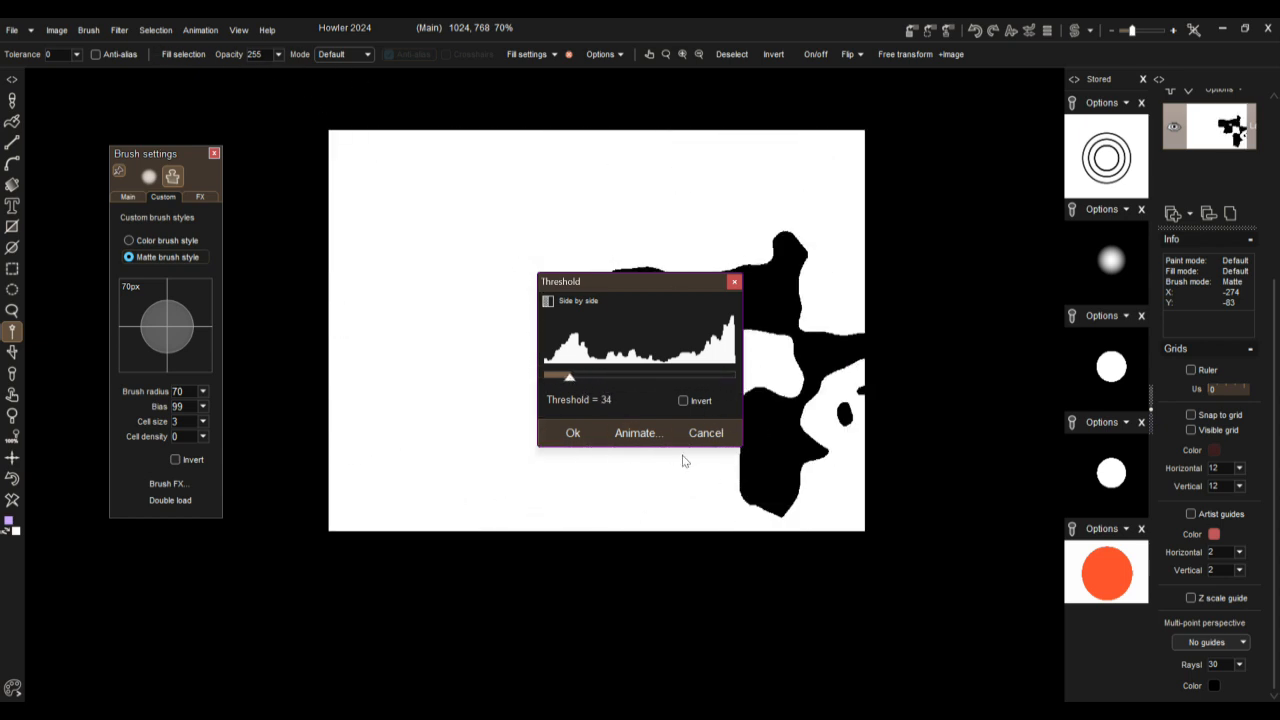
left_click(704, 433)
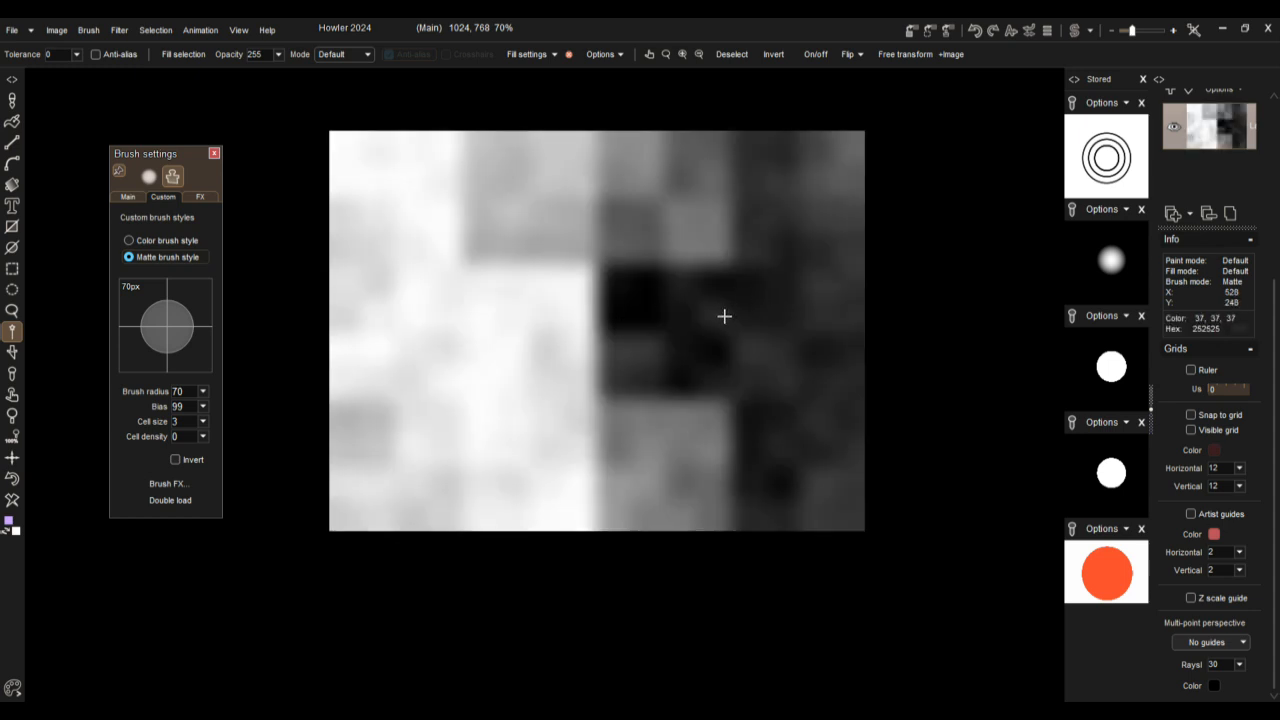
Step: Restore the stored orange circle image and run the CannyEdgeDetec plugin filter on it
left_click(1108, 590)
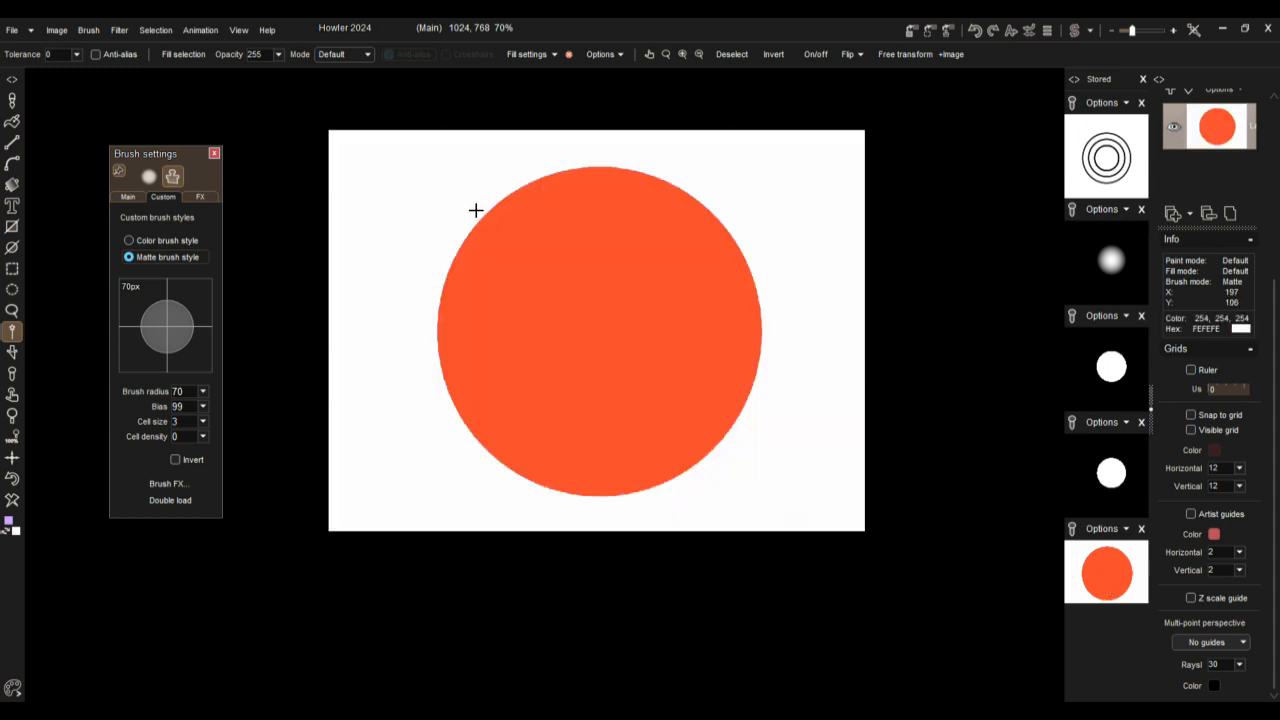
left_click(120, 30)
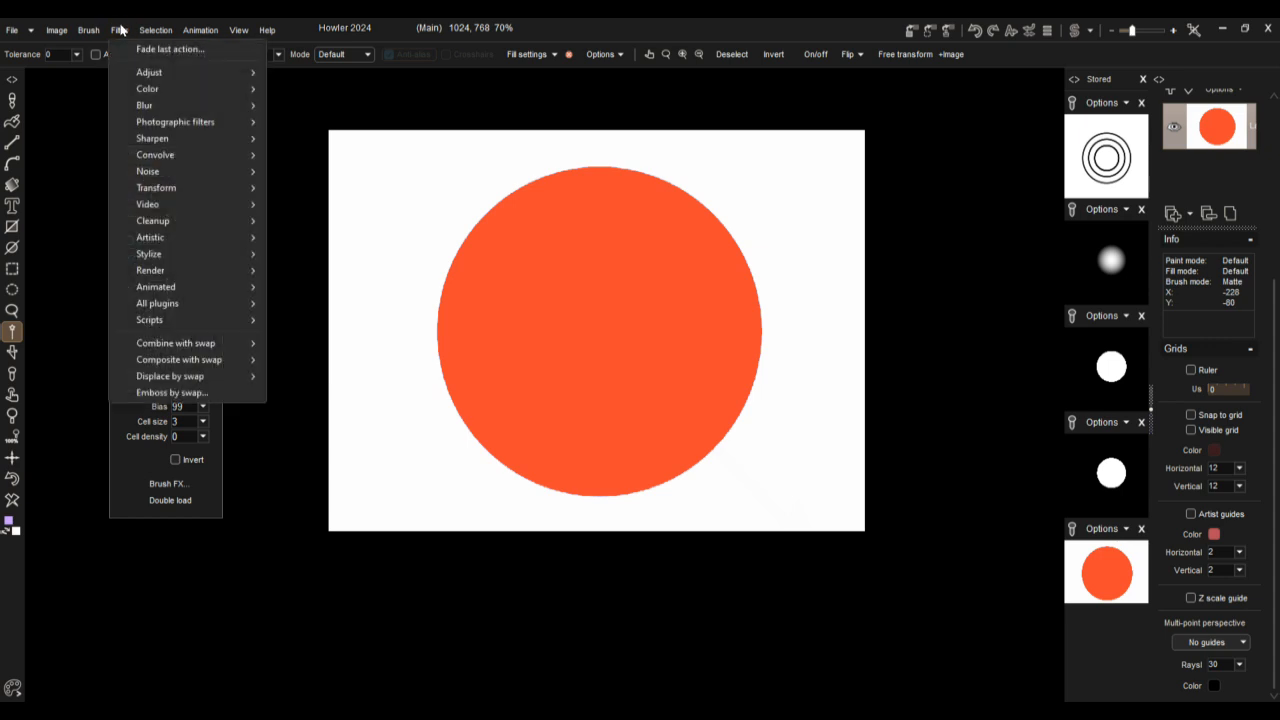
mouse_move(158, 321)
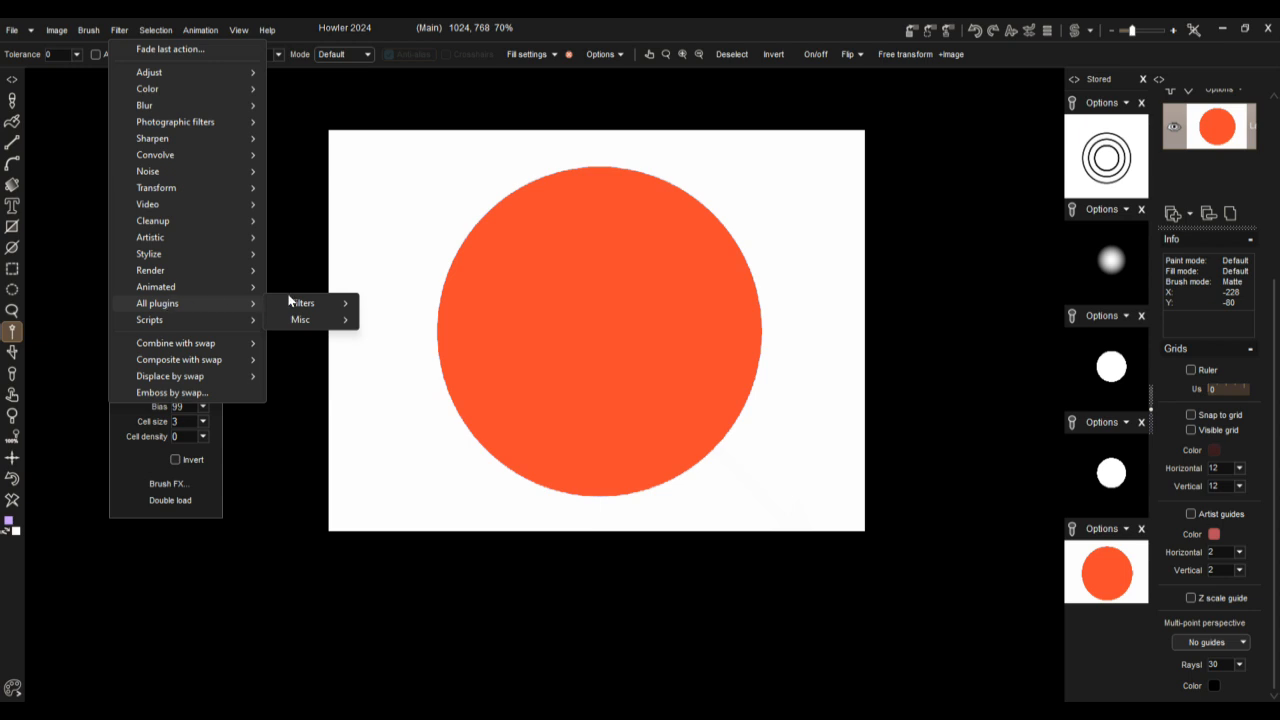
mouse_move(295, 304)
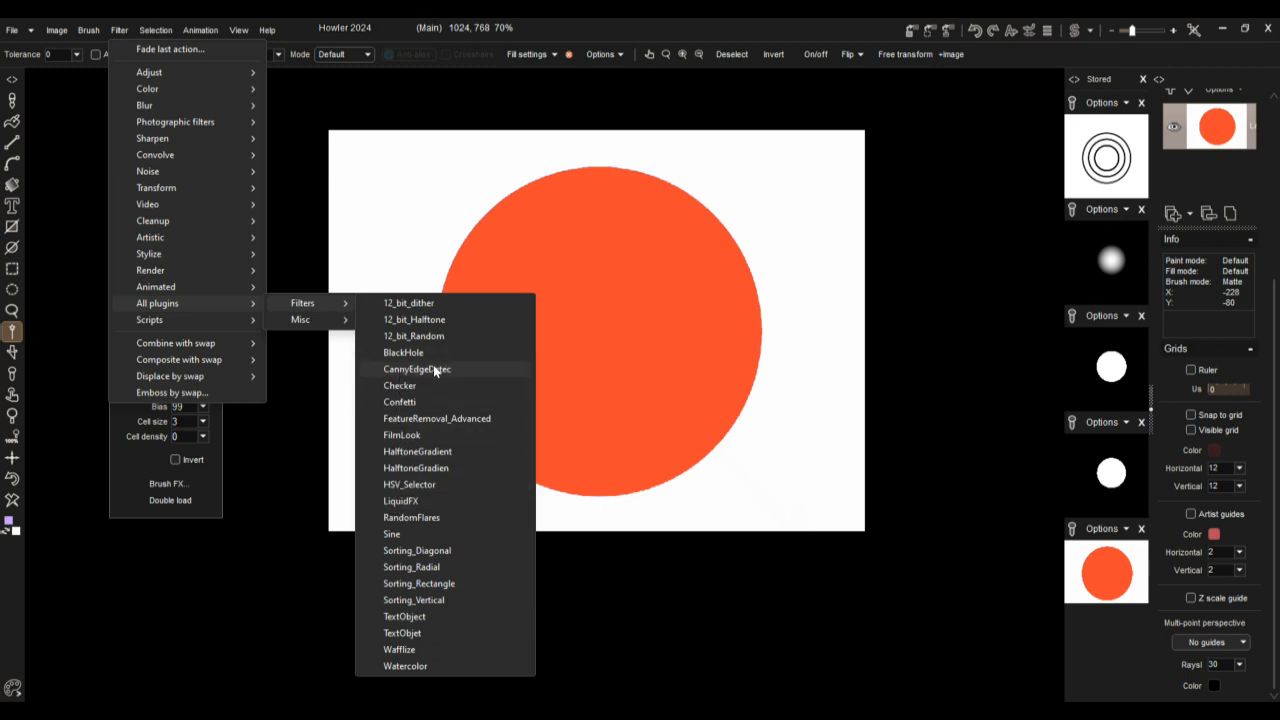
left_click(399, 368)
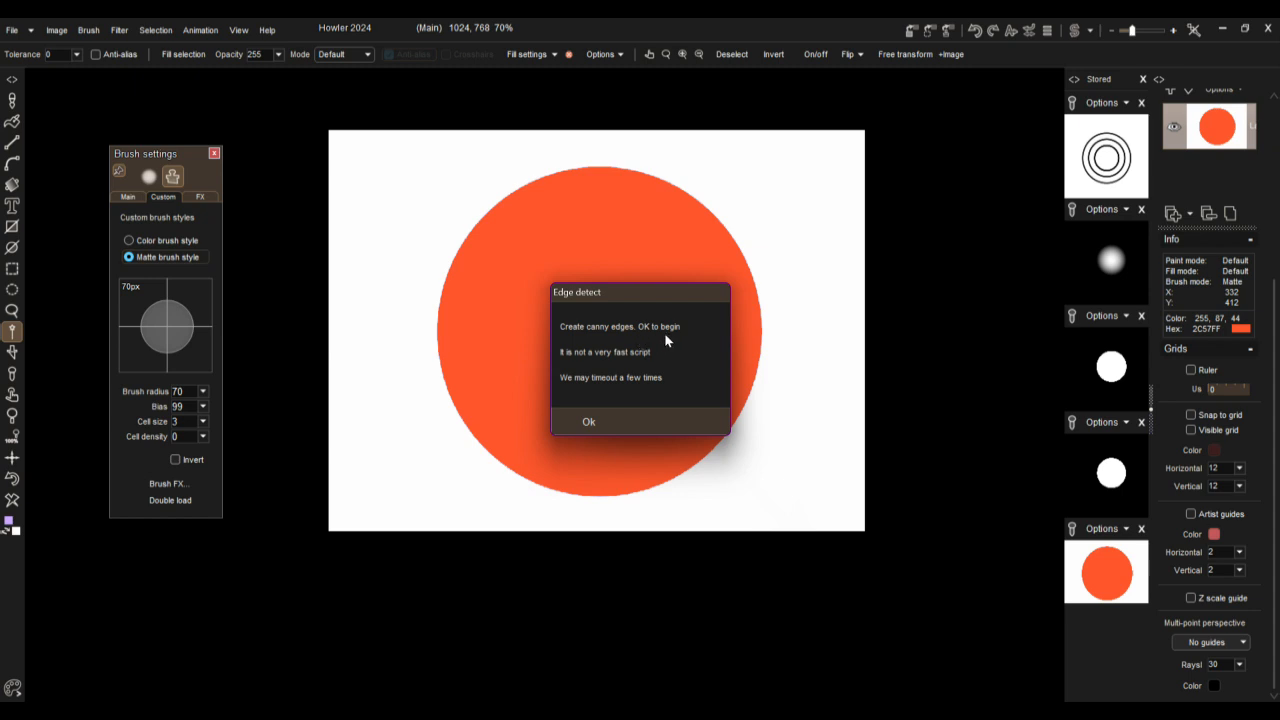
left_click(589, 422)
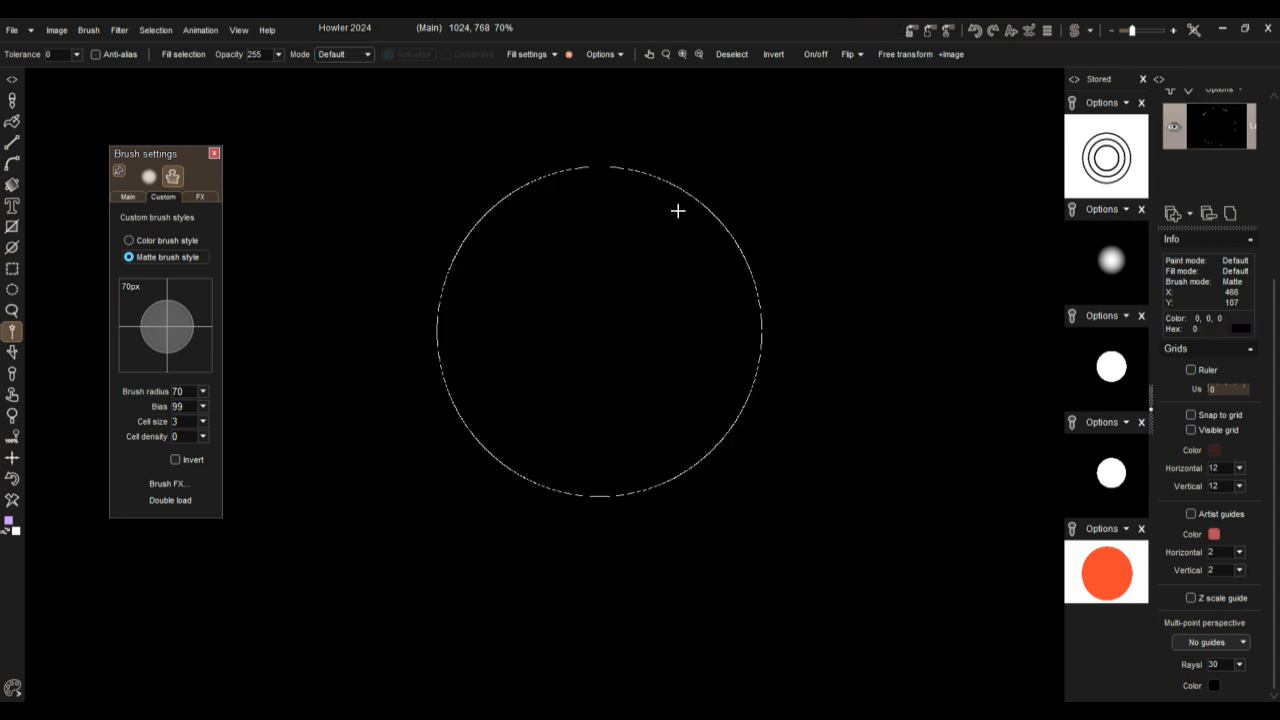
Step: Examine the detected circle outline up close for the continuity of its edge
scroll(632, 232, "up", 3)
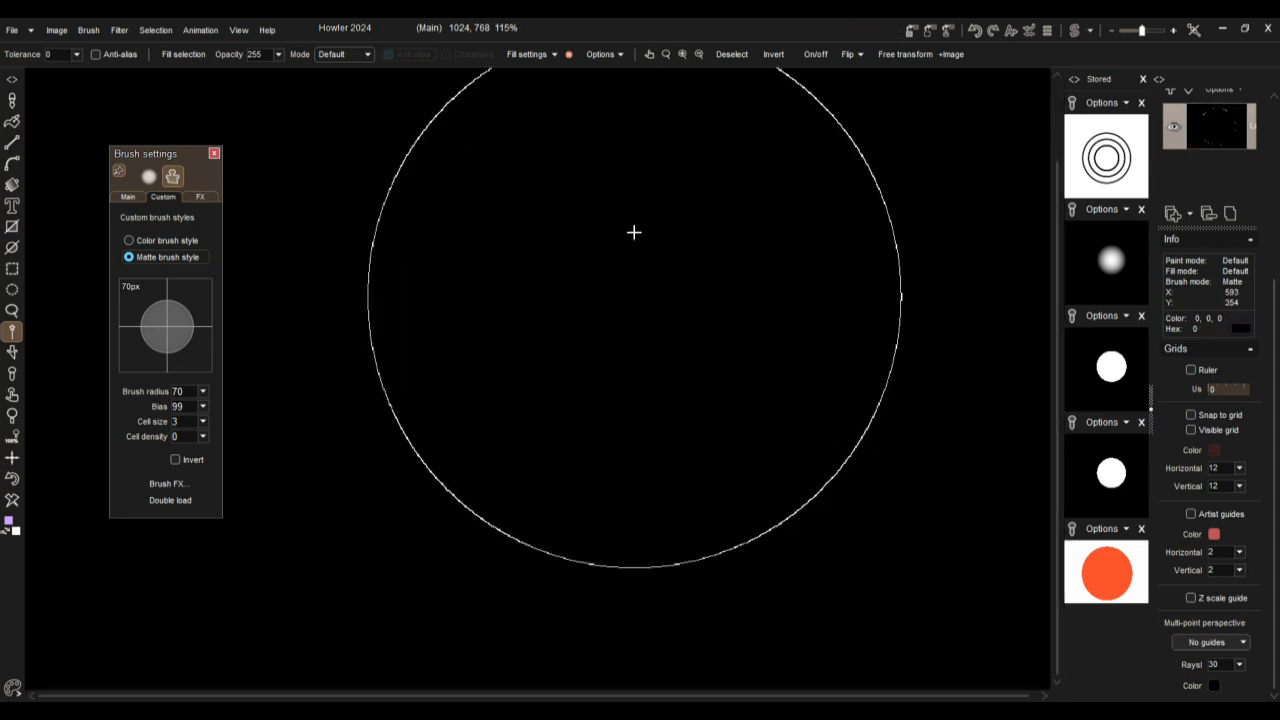
scroll(614, 226, "up", 3)
scroll(614, 226, "down", 3)
scroll(614, 226, "up", 1)
scroll(514, 440, "up", 1)
scroll(483, 537, "down", 2)
scroll(394, 406, "up", 2)
scroll(555, 328, "up", 2)
scroll(555, 328, "down", 3)
left_click_drag(488, 382, 551, 297)
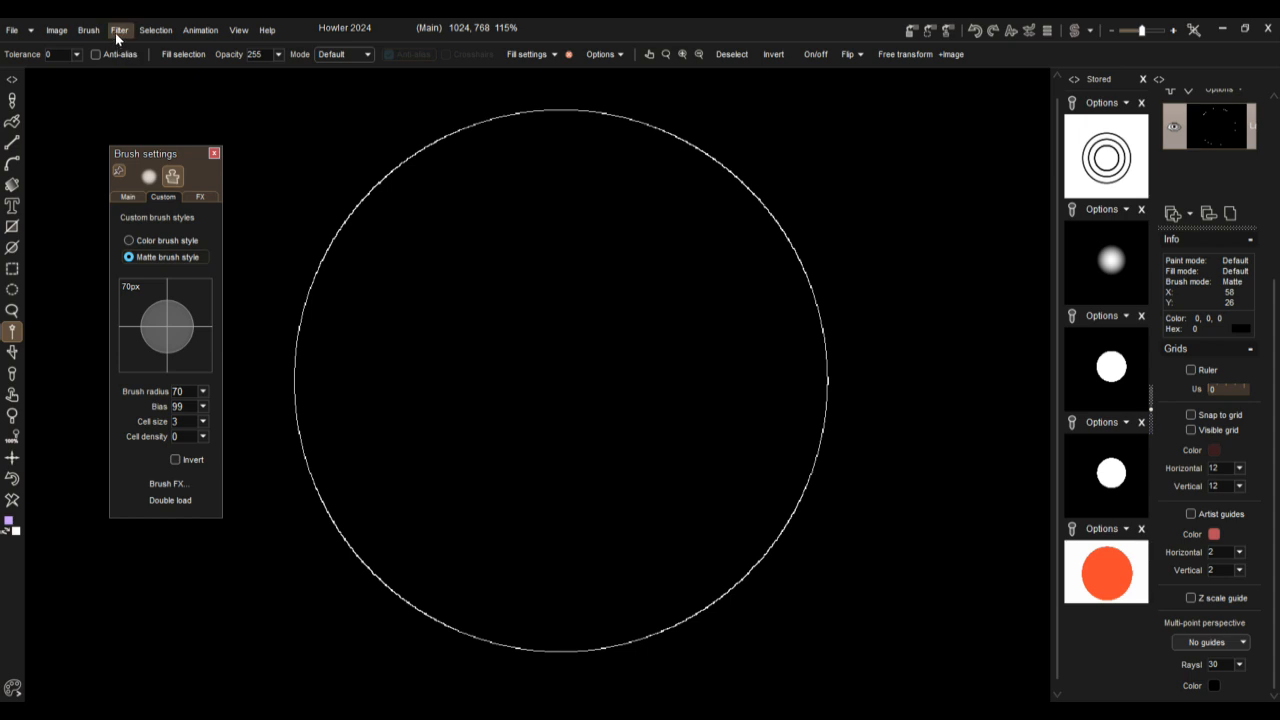
Step: Store the circle outline image and copy it to the swap image
left_click(914, 31)
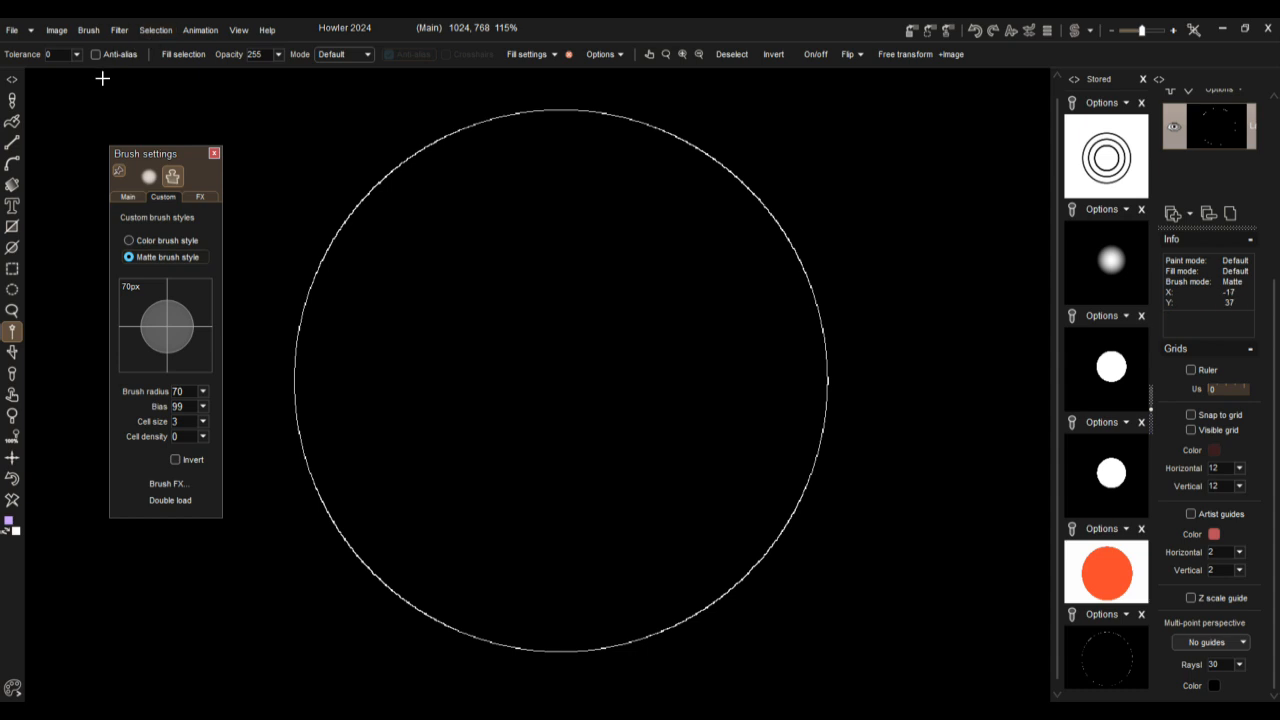
scroll(103, 77, "down", 2)
left_click(59, 32)
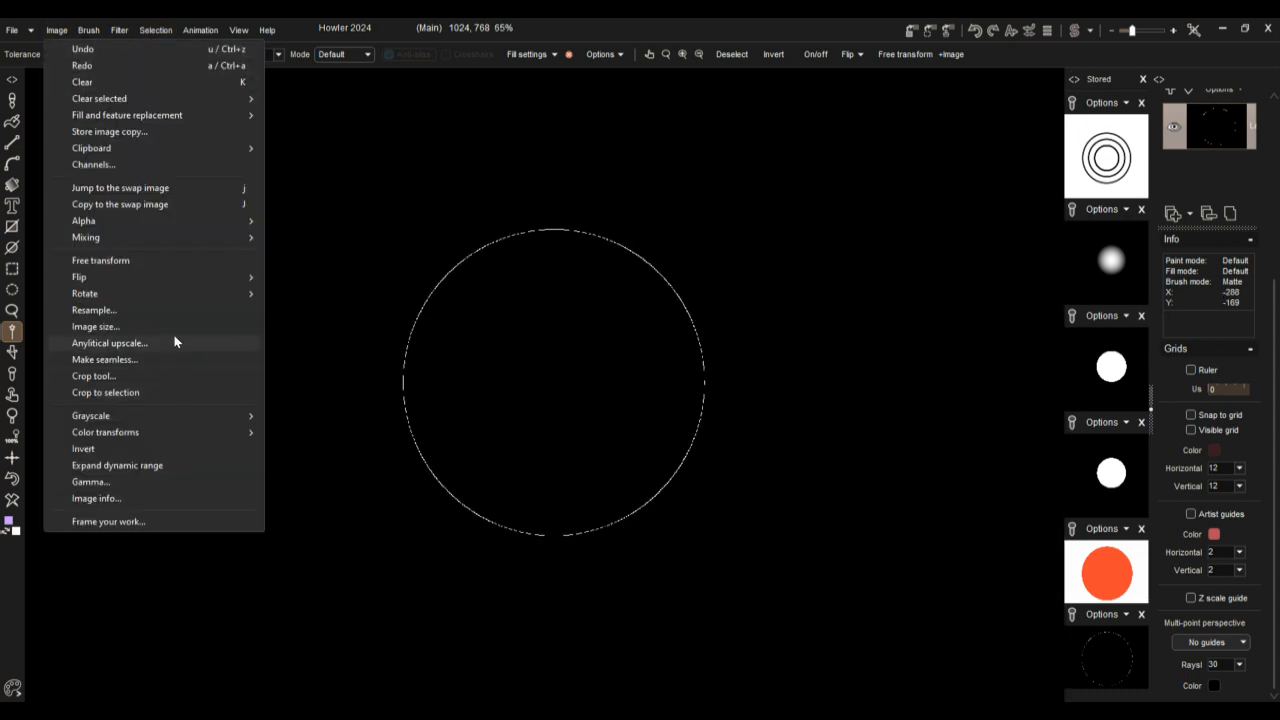
left_click(139, 205)
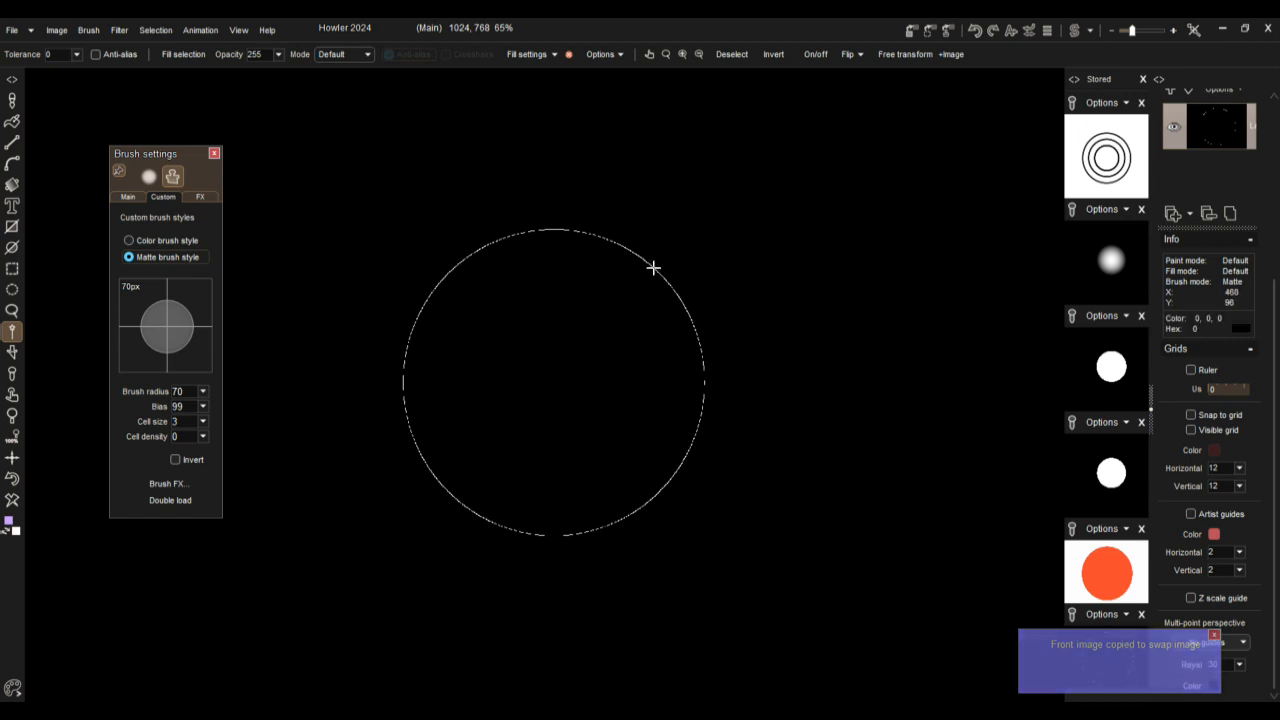
Step: Compare the main and swap images, ending on the swap image
left_click(1078, 31)
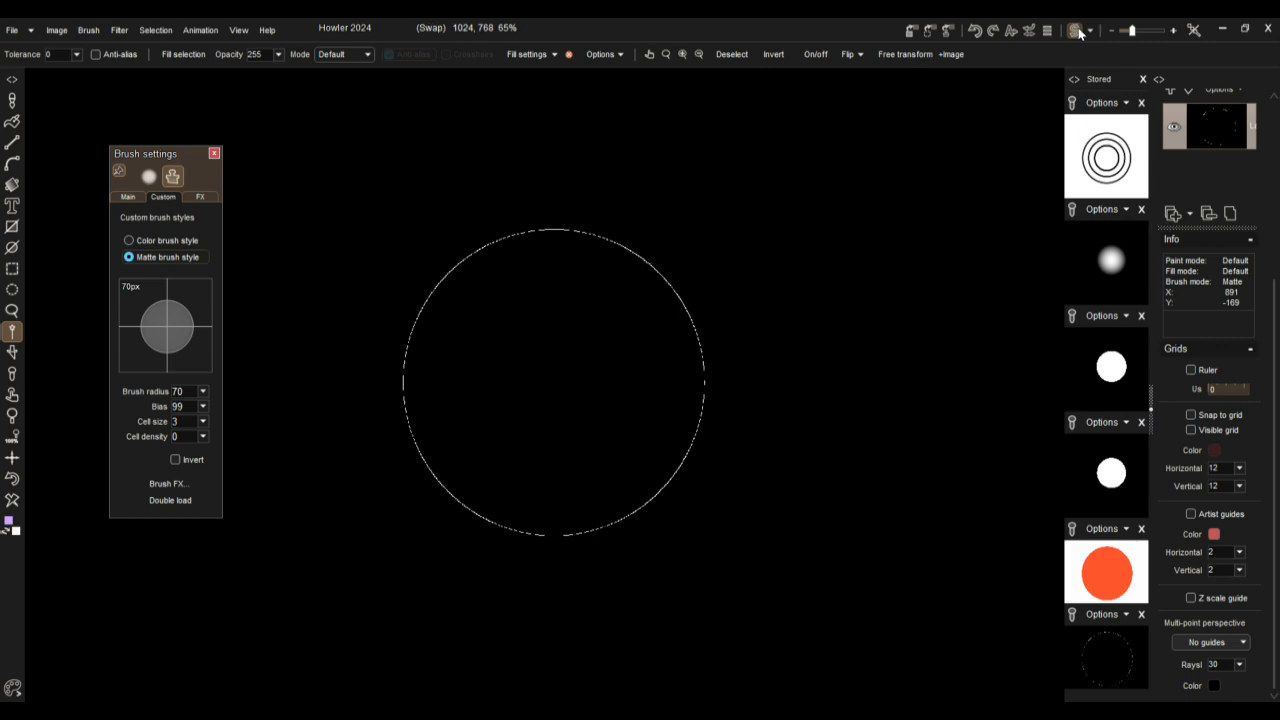
left_click(1078, 31)
left_click(1078, 31)
Step: Try the circle outline as a selection, compare the main and swap images, and deselect it
left_click(453, 153)
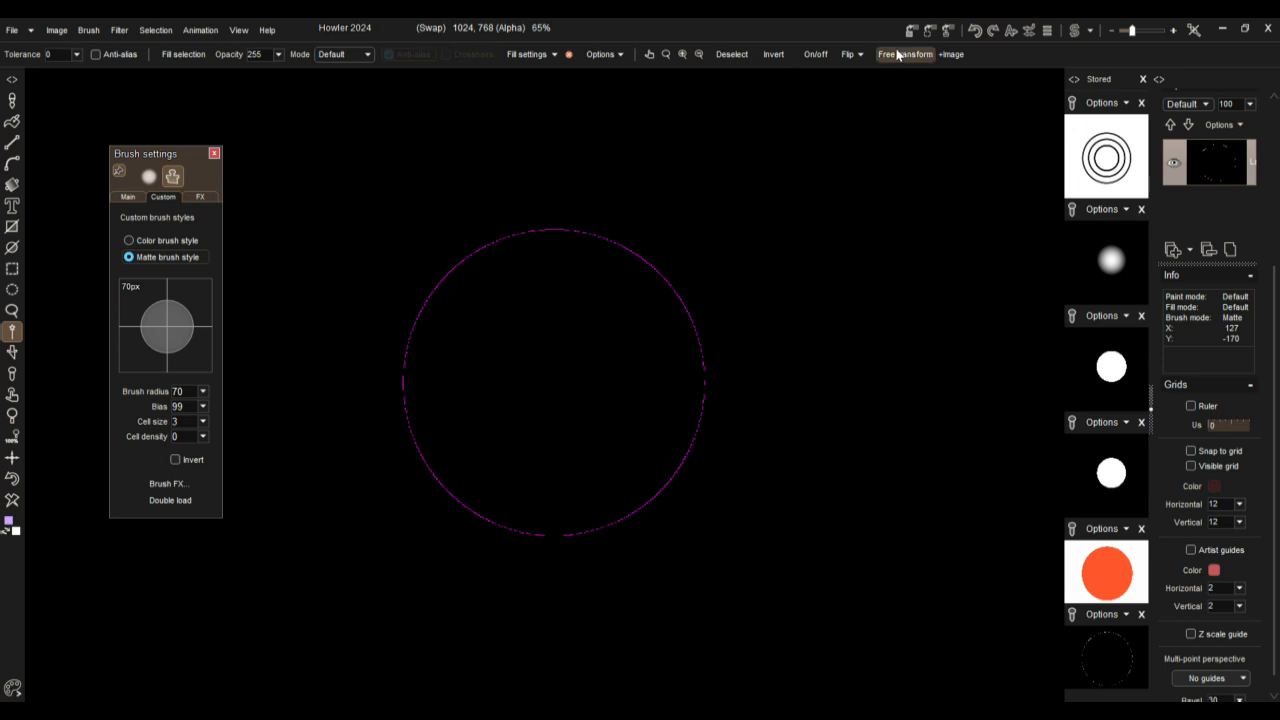
left_click(1078, 31)
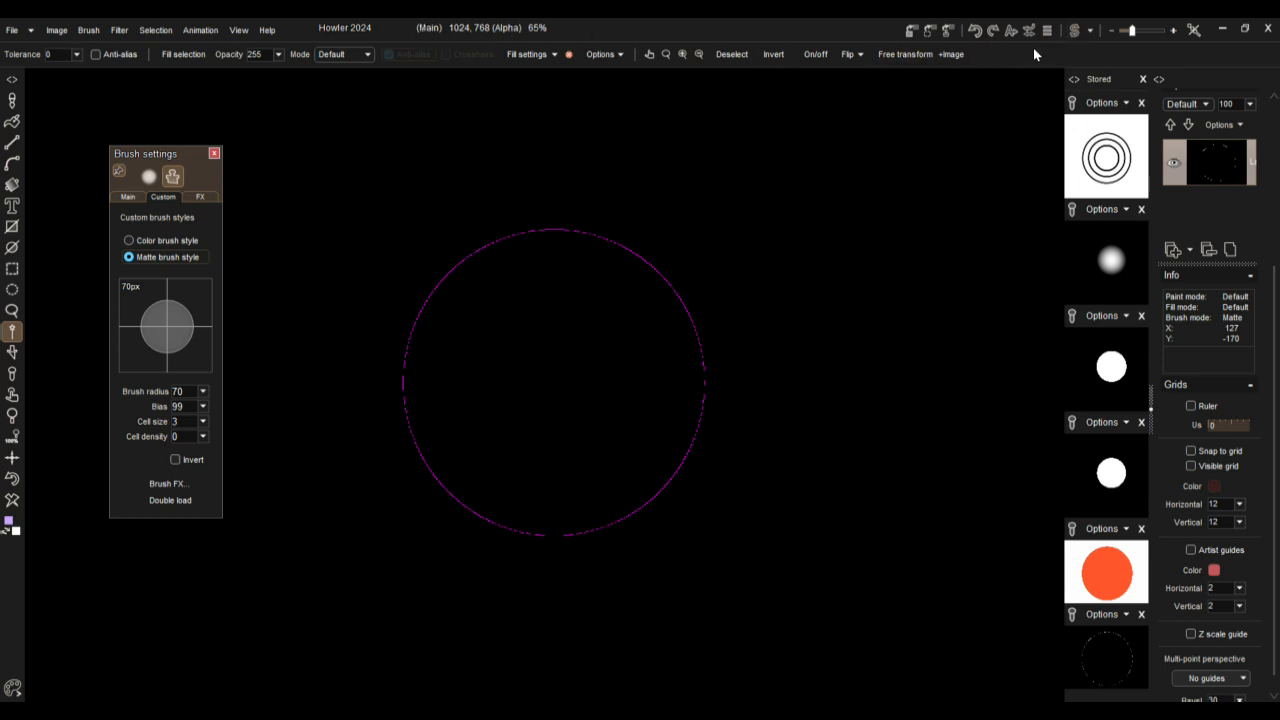
left_click(1075, 32)
left_click(1075, 32)
left_click(1075, 32)
left_click(1075, 32)
left_click(1075, 32)
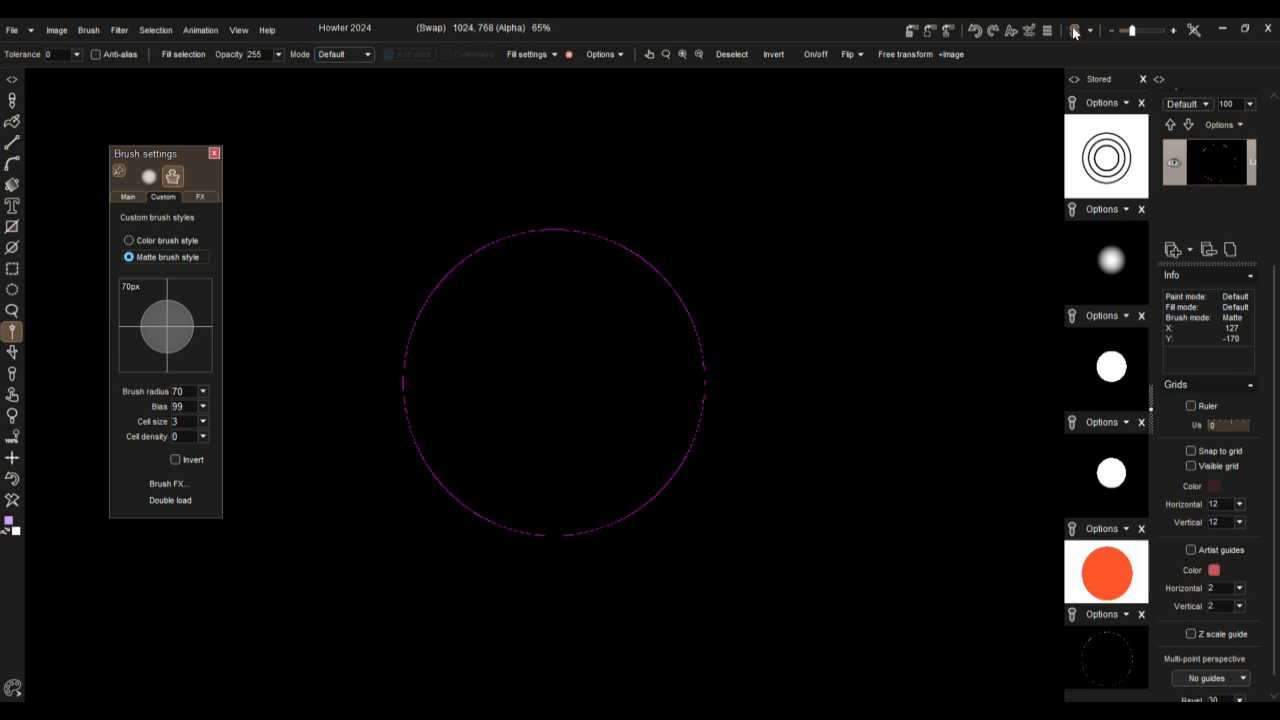
left_click(1075, 32)
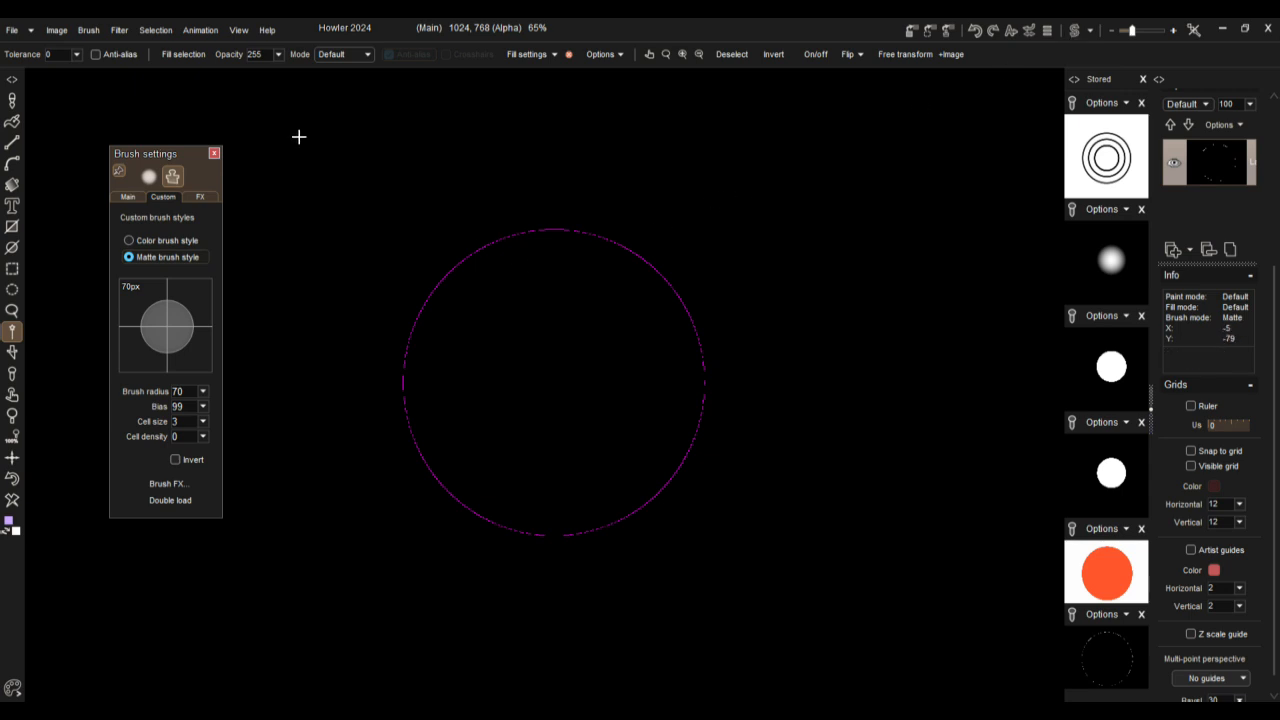
left_click(155, 30)
left_click(174, 49)
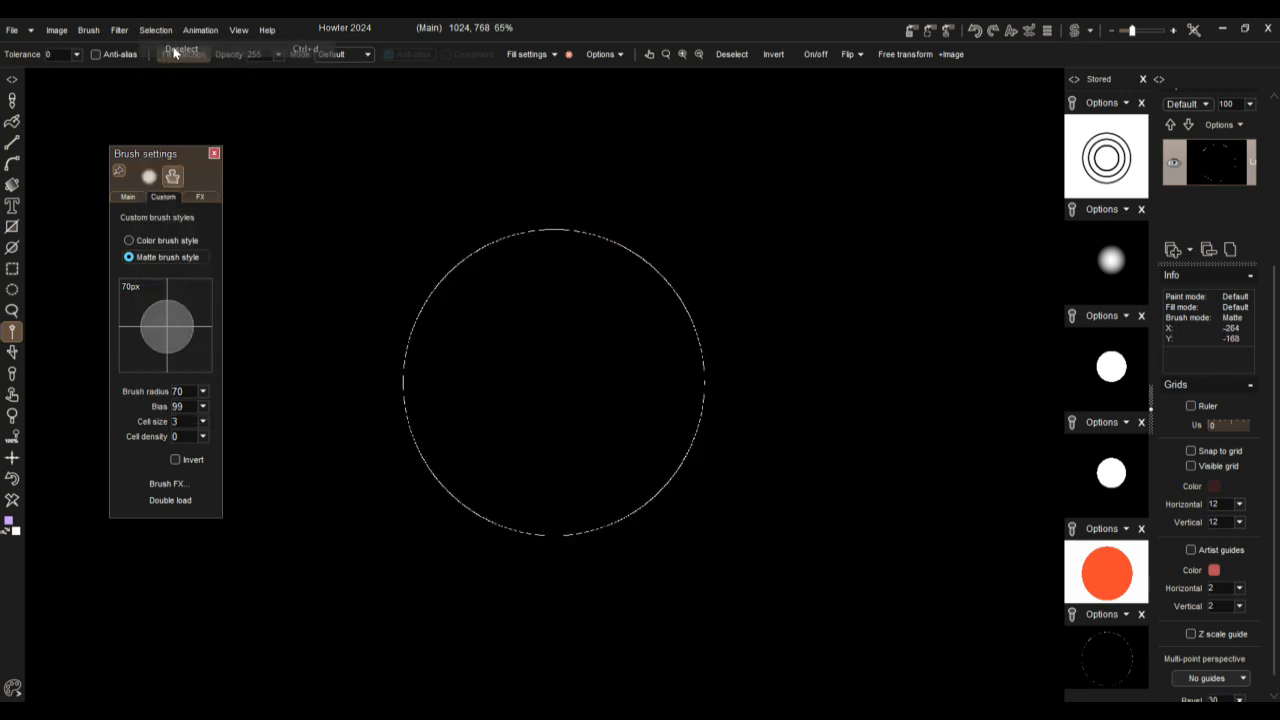
Step: Copy the swap image to the selection and inspect the selected circle outline up close
scroll(457, 257, "up", 3)
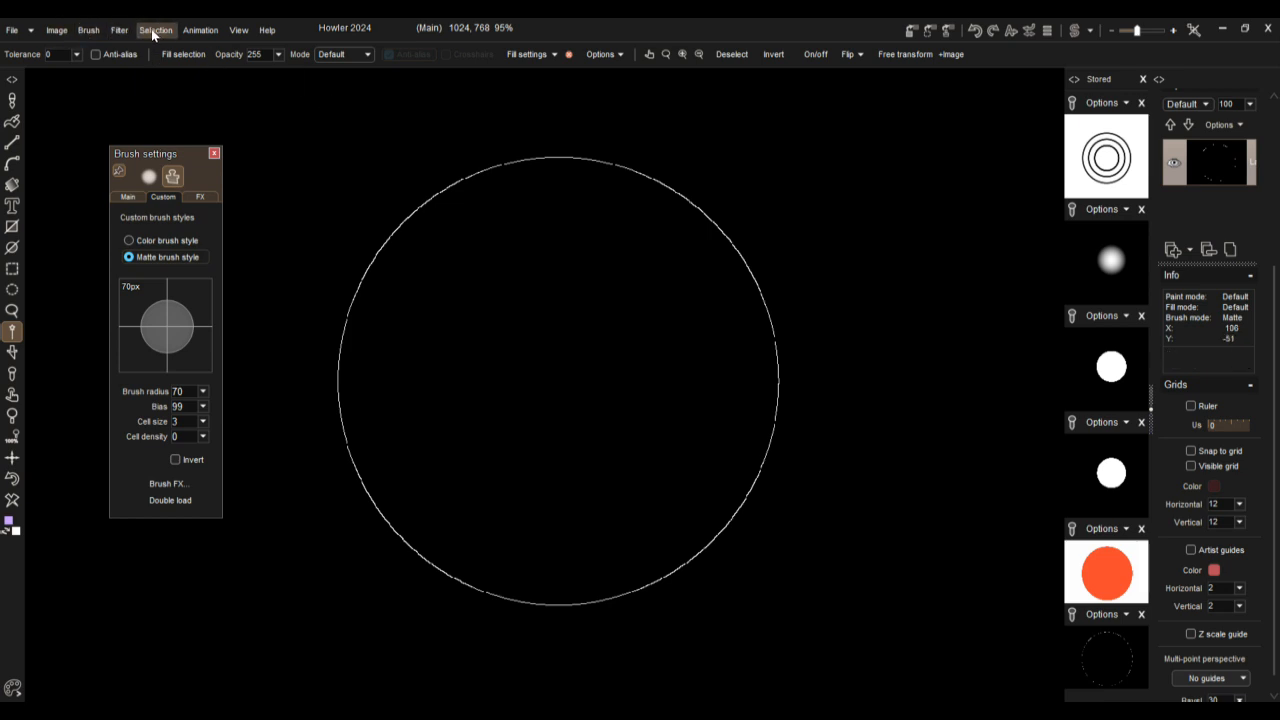
left_click(53, 31)
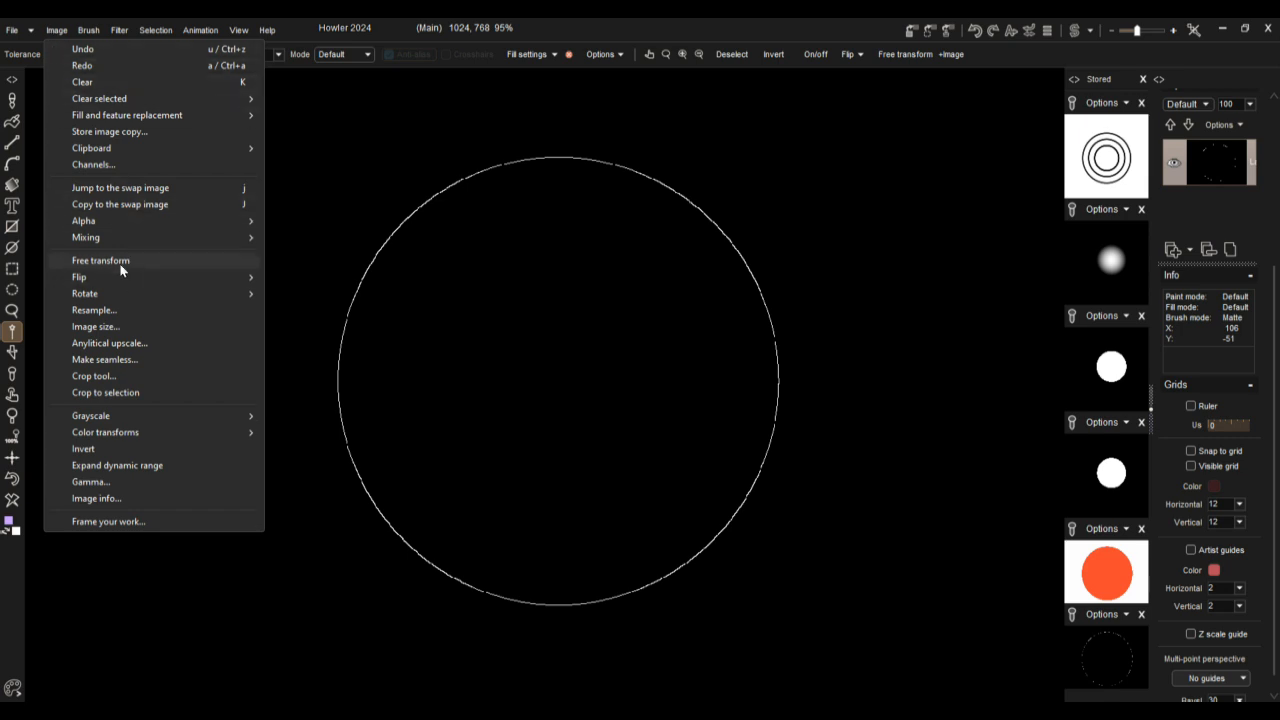
mouse_move(95, 226)
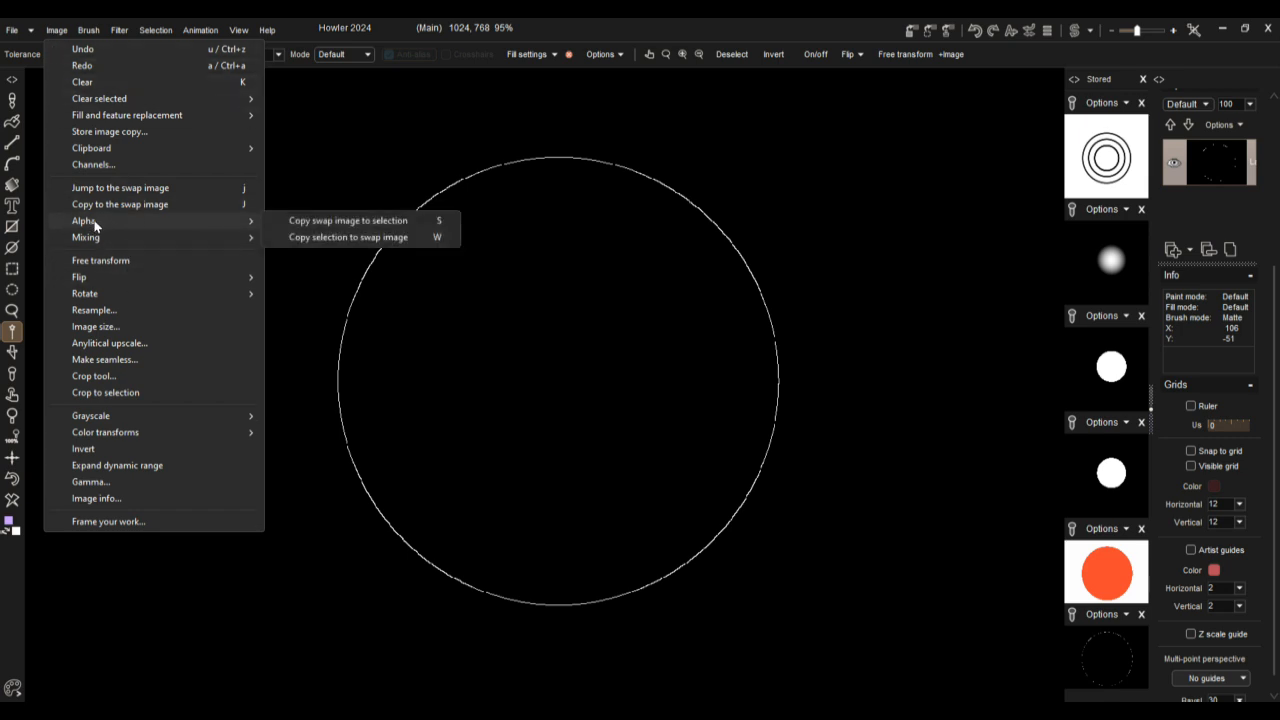
left_click(323, 218)
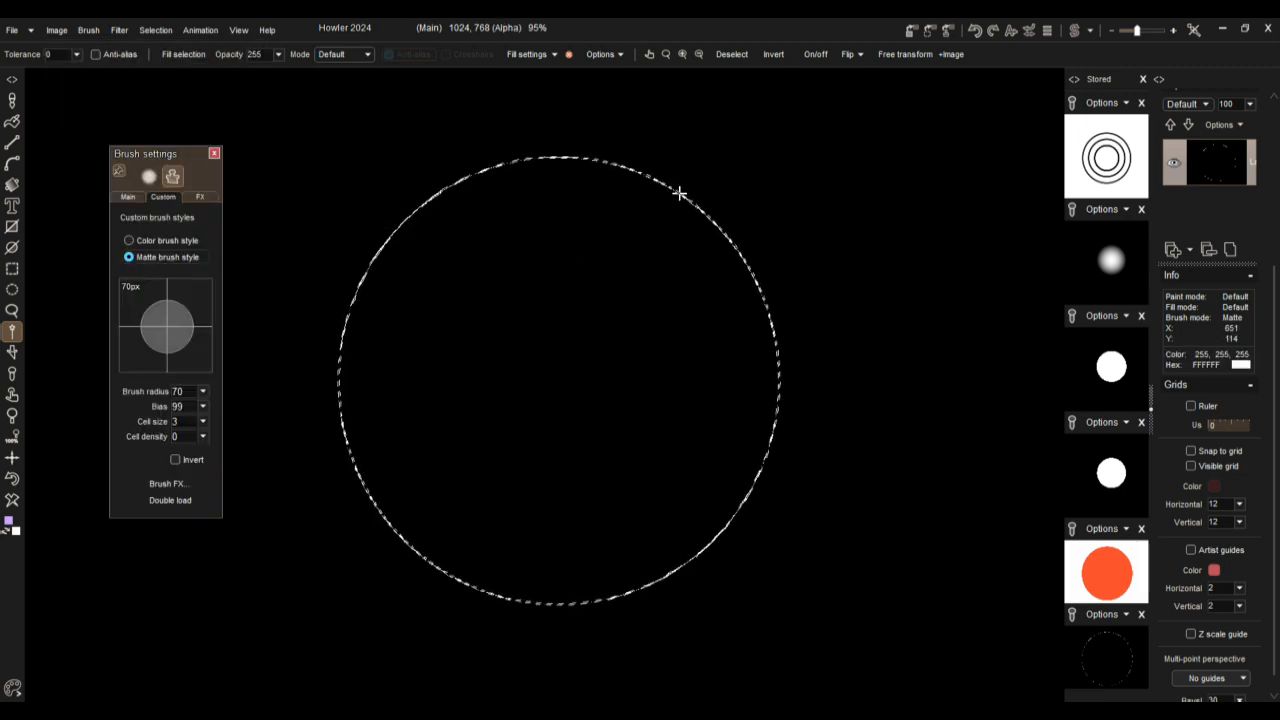
scroll(791, 291, "up", 5)
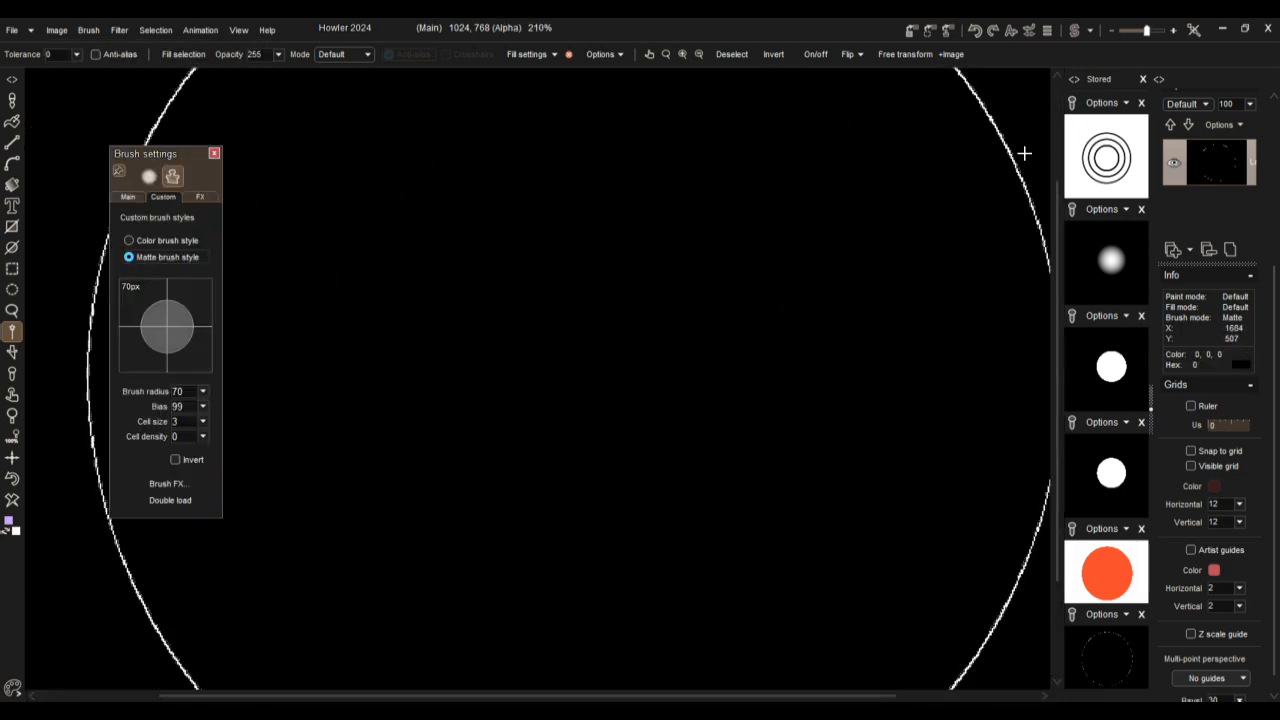
scroll(640, 215, "down", 5)
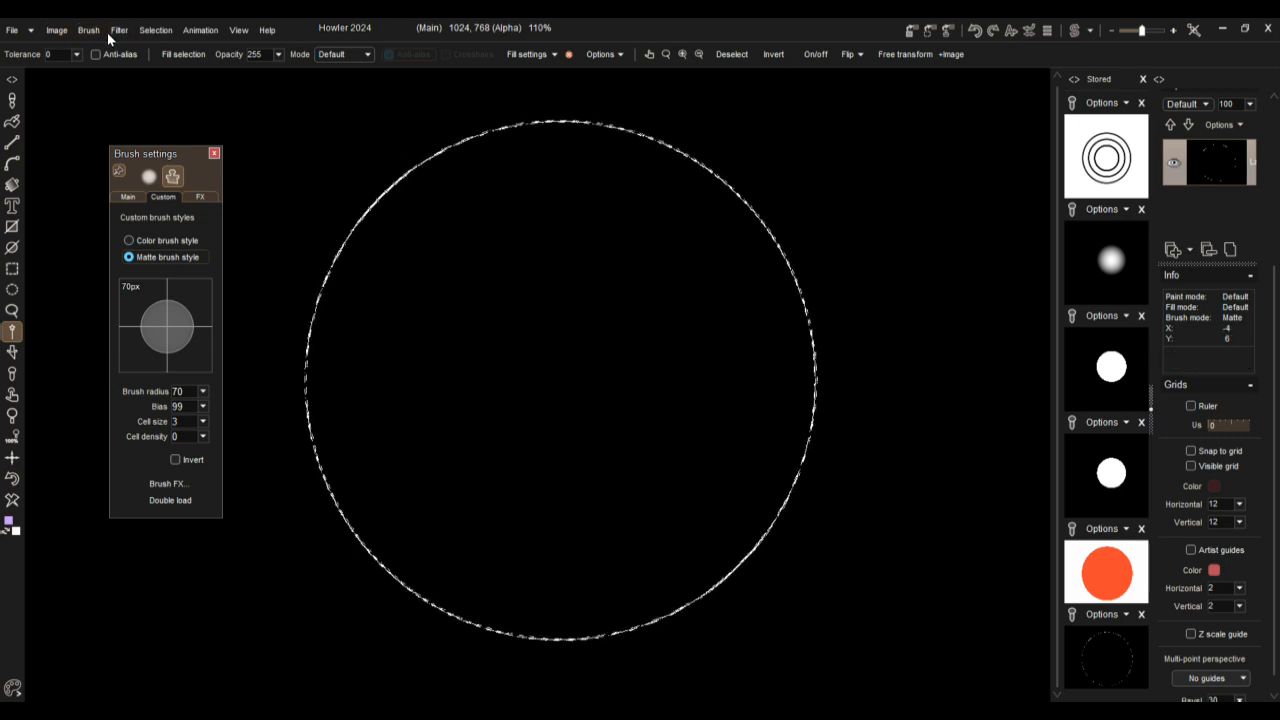
Step: Store the circle outline selection and resize its Alpha window beside the circle
left_click(155, 30)
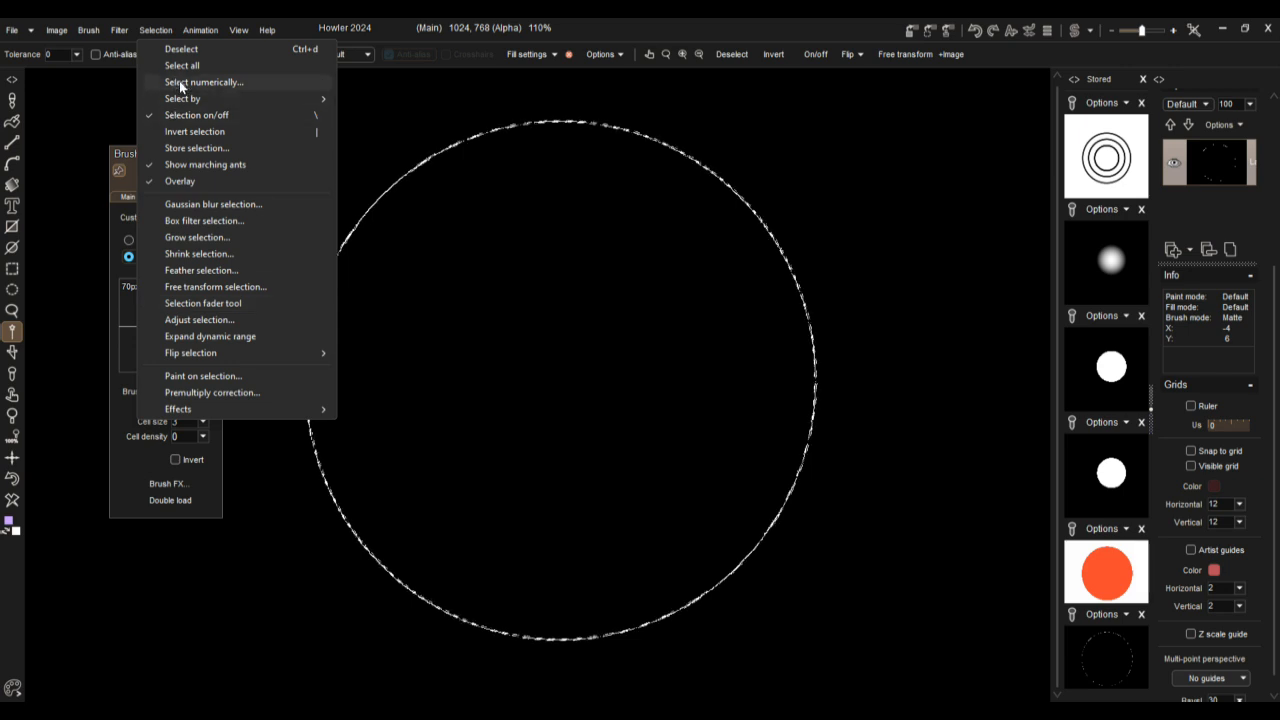
left_click(175, 147)
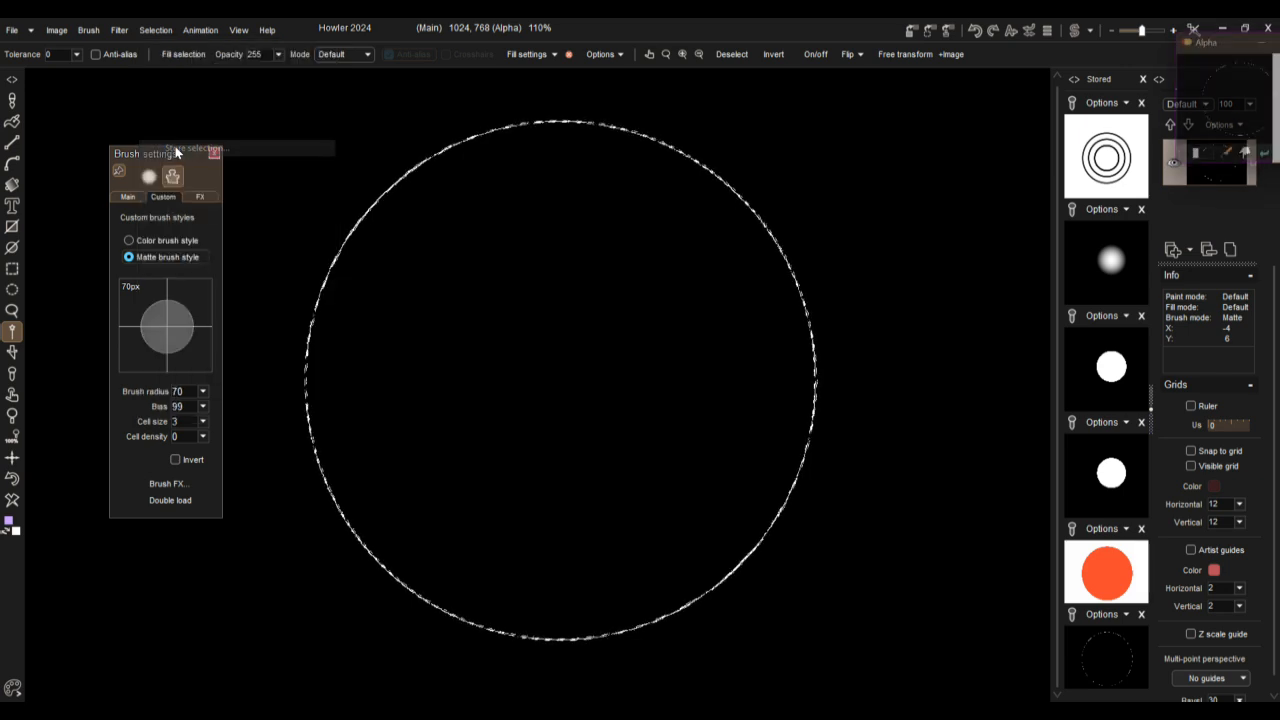
left_click_drag(1204, 50, 889, 106)
left_click_drag(1040, 229, 1230, 360)
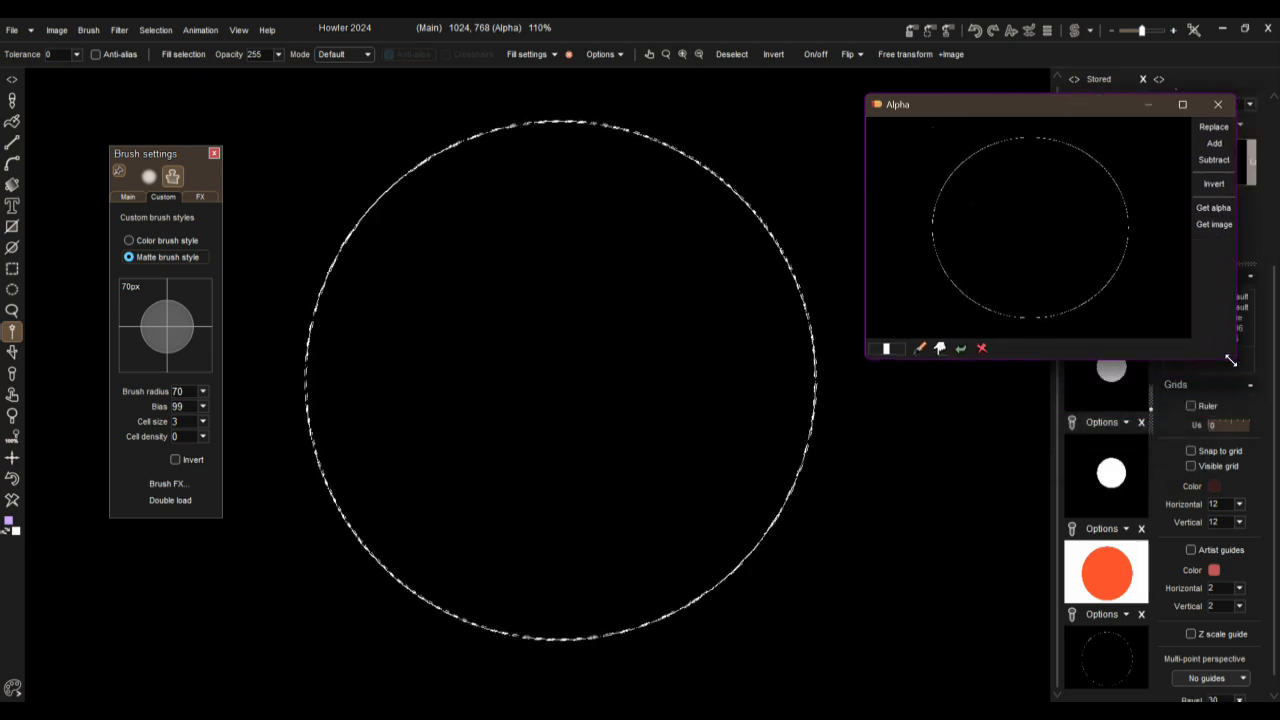
left_click_drag(869, 356, 930, 331)
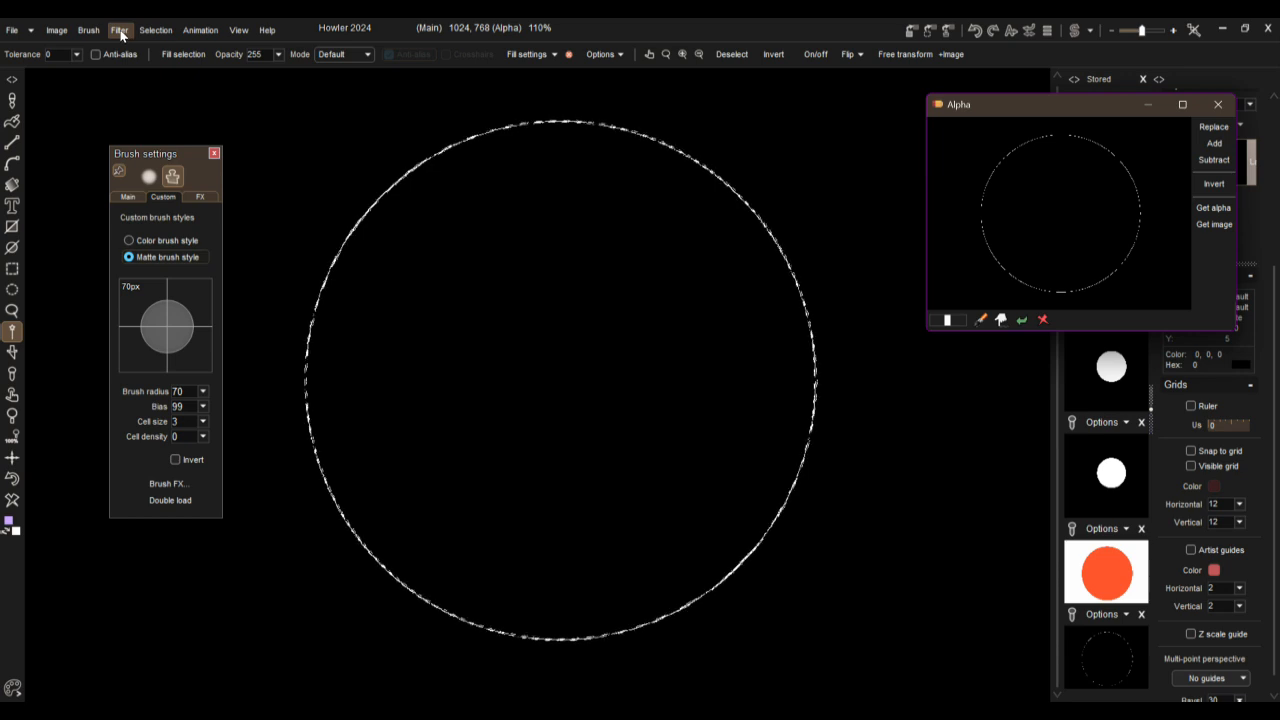
Step: Grow the circle outline selection by 16
left_click(157, 31)
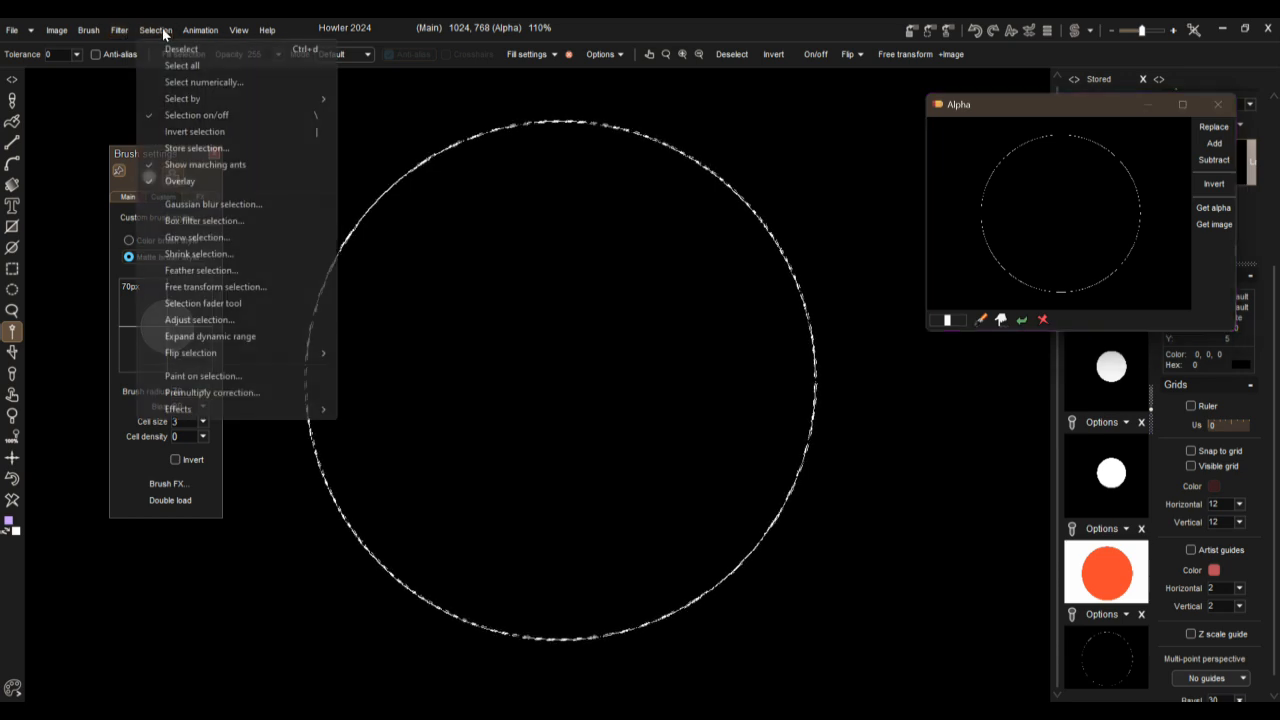
left_click(192, 238)
left_click_drag(580, 380, 690, 385)
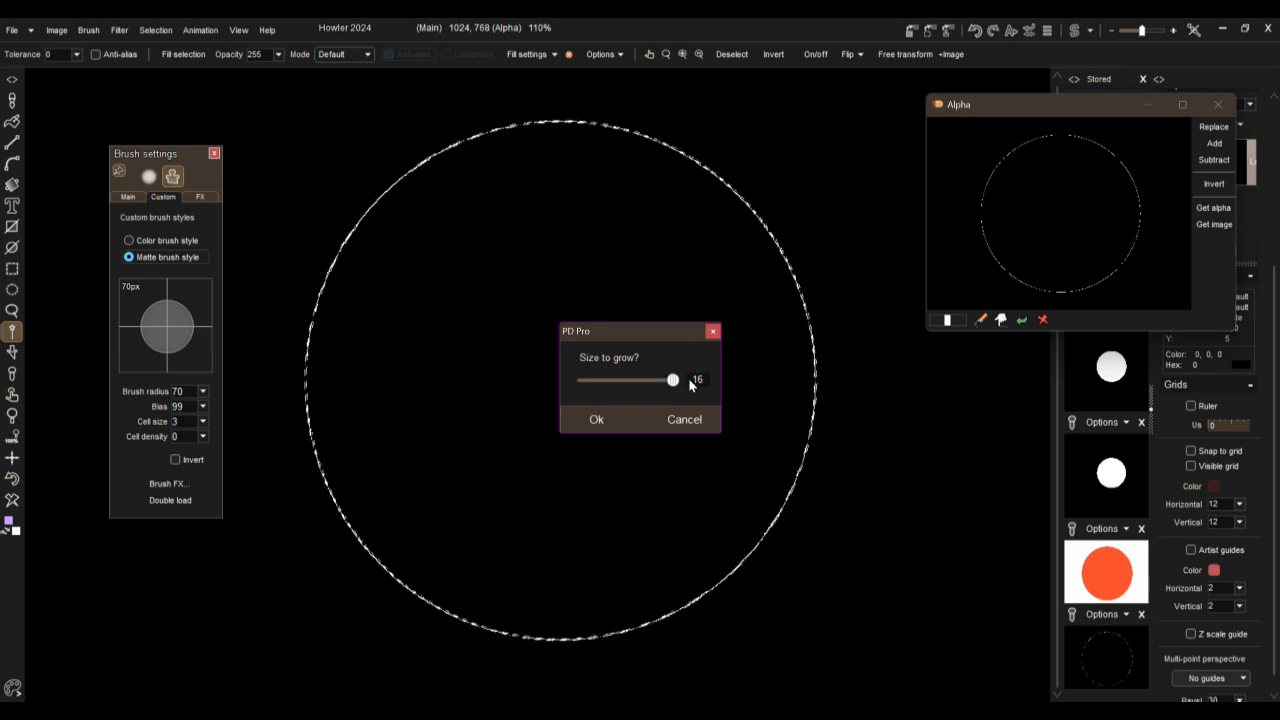
left_click(605, 418)
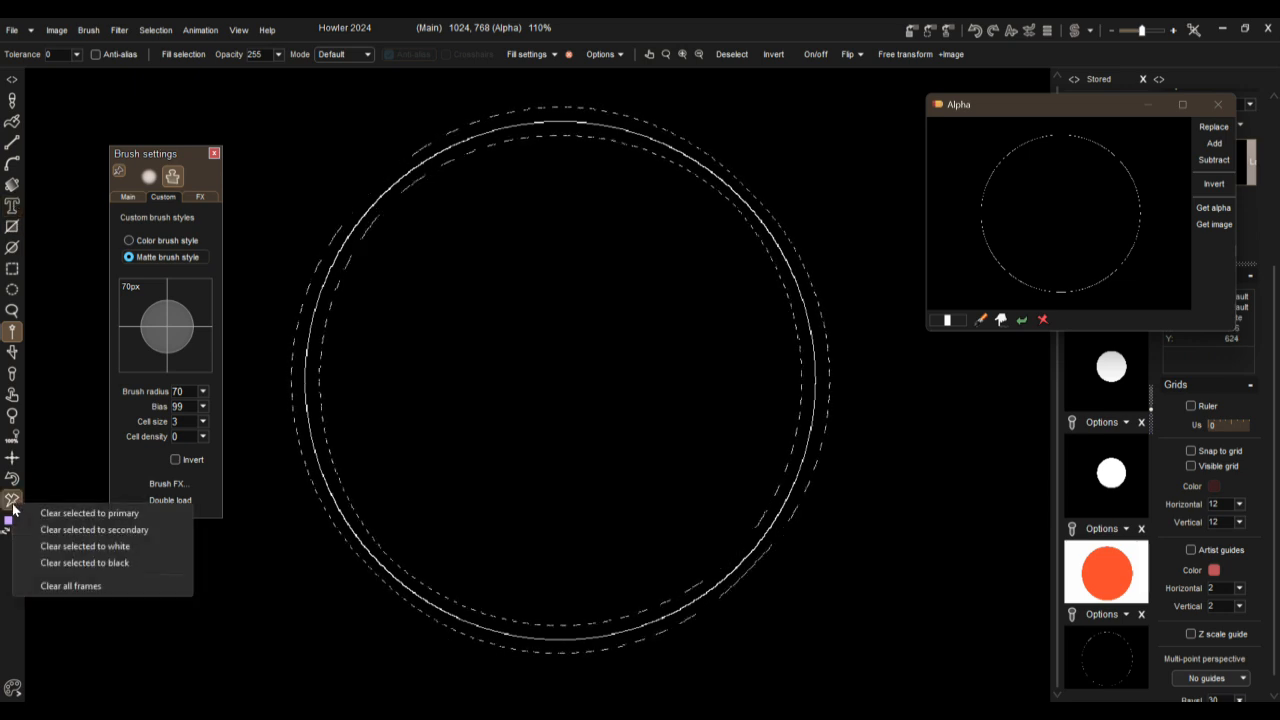
Step: Clear the grown ring selection to white and deselect it
left_click(66, 547)
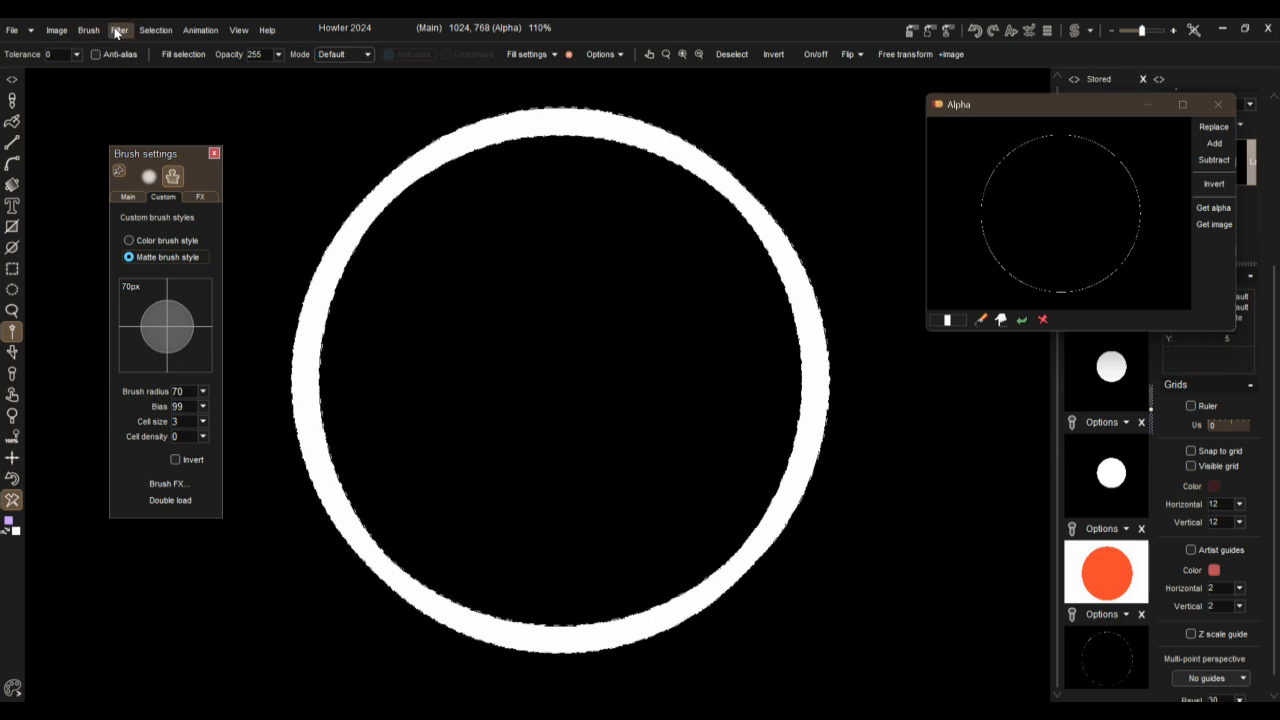
left_click(155, 30)
left_click(180, 50)
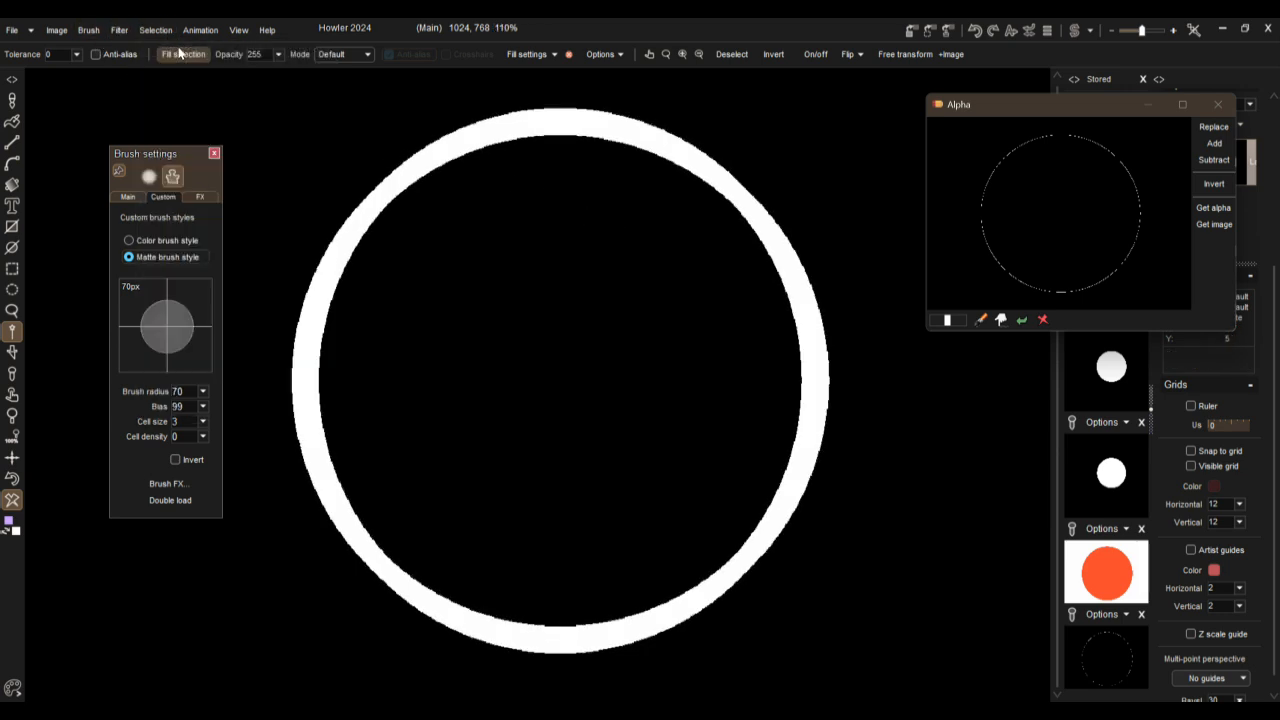
Step: Apply a Gaussian blur of level 56 with the Precise algorithm to the white ring
left_click(119, 29)
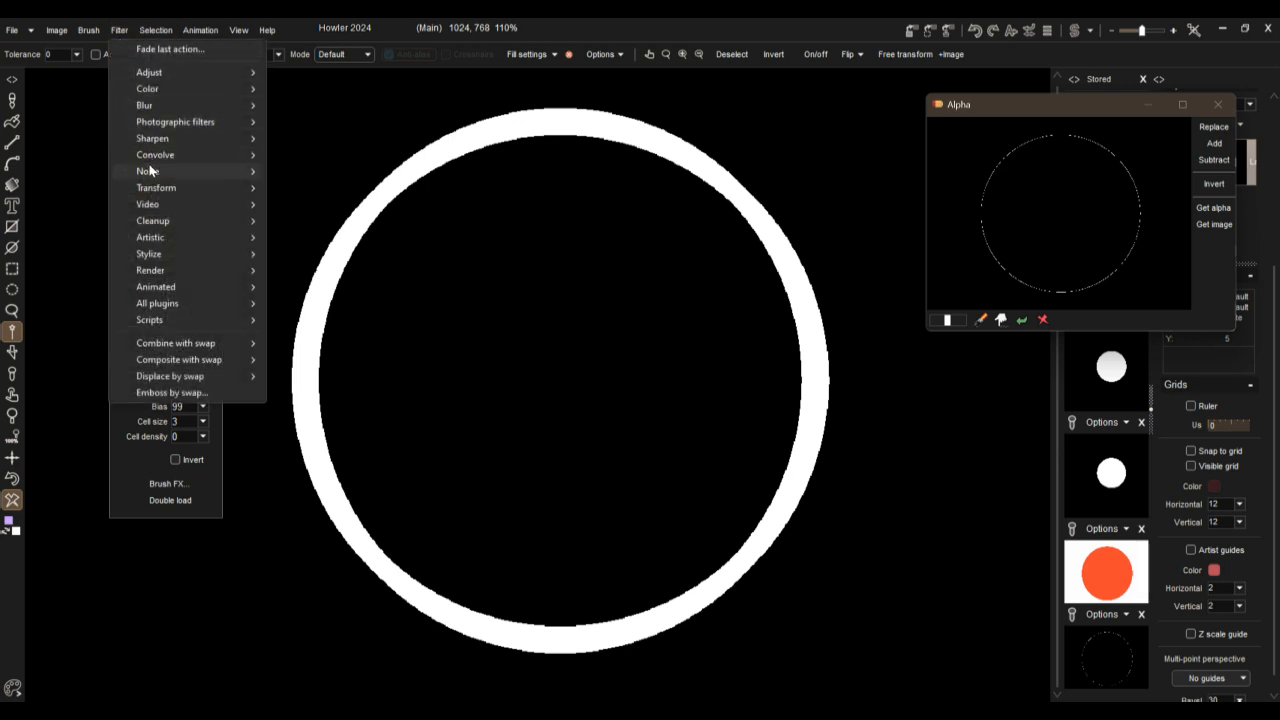
mouse_move(148, 105)
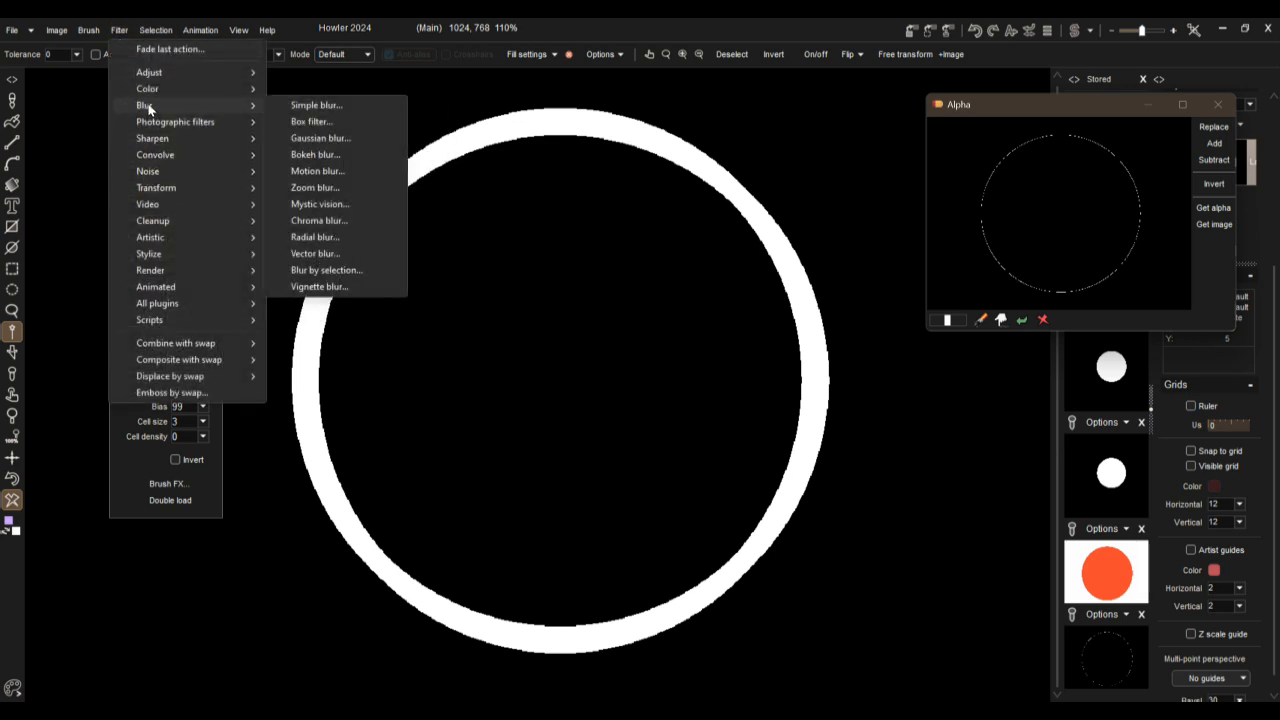
left_click(305, 137)
left_click_drag(584, 337, 598, 337)
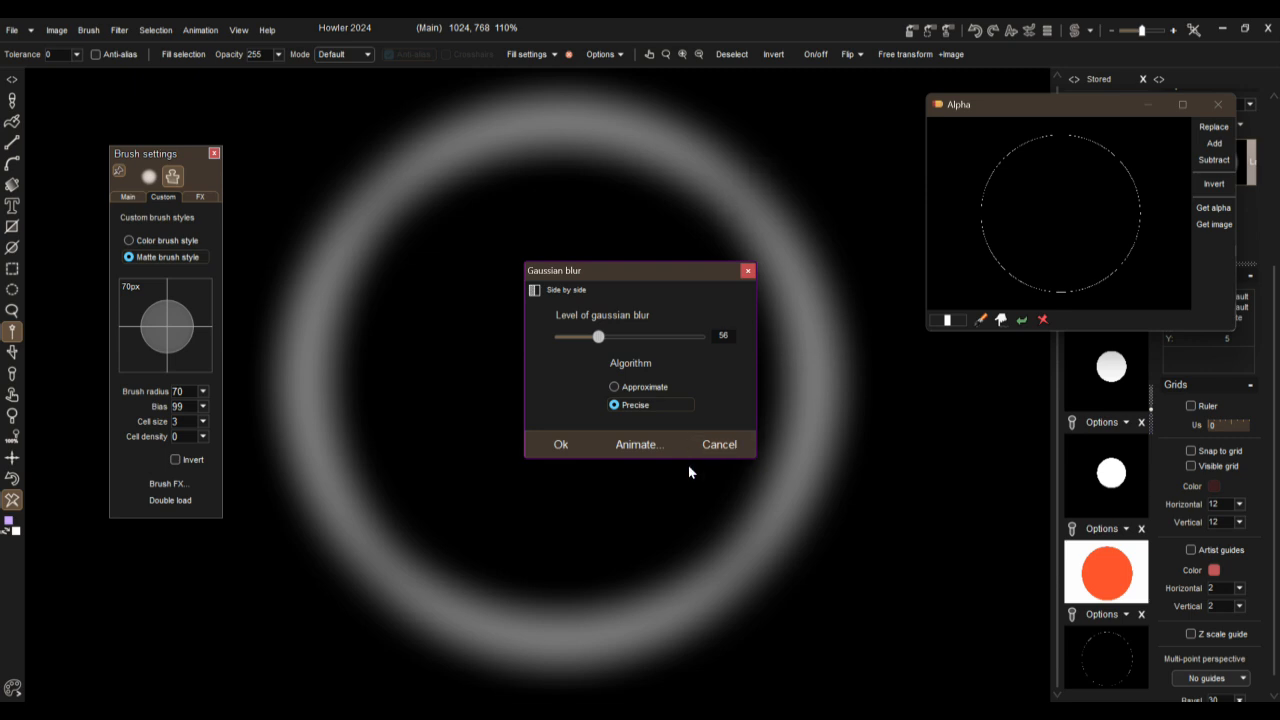
left_click(560, 445)
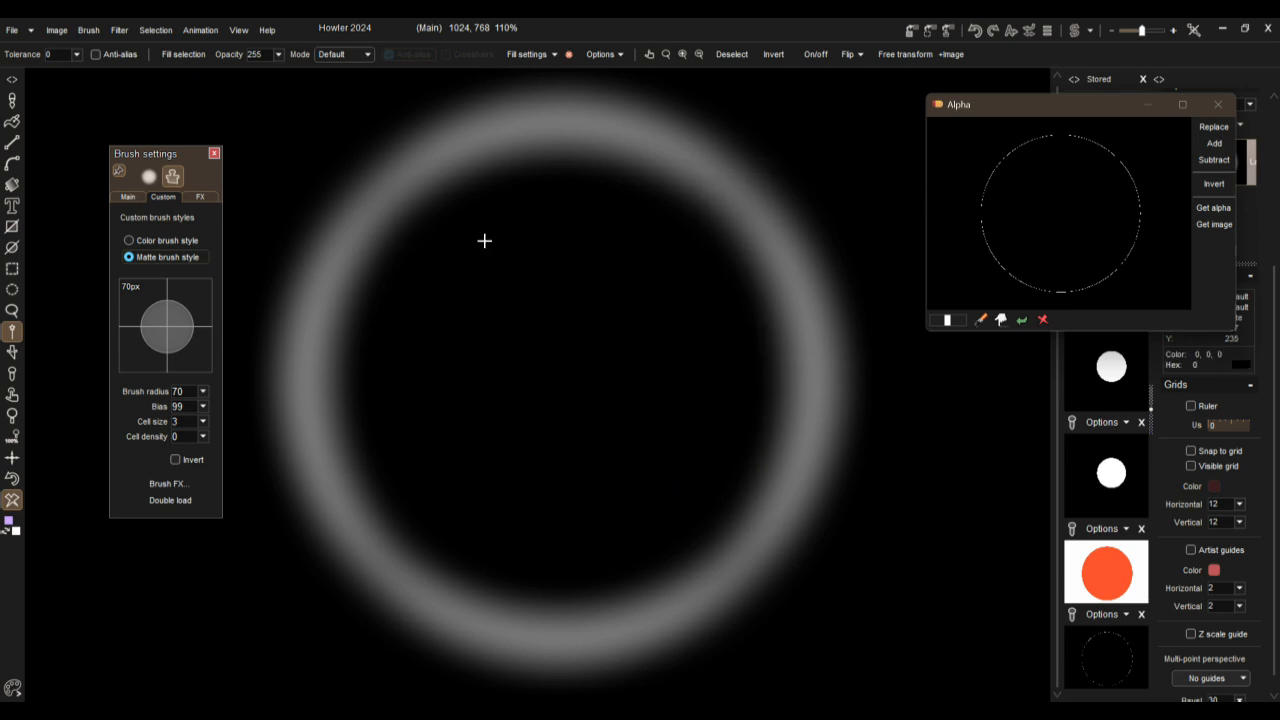
Step: Apply a Threshold of 108 to the blurred ring, leaving four curved arcs
left_click(121, 31)
mouse_move(232, 74)
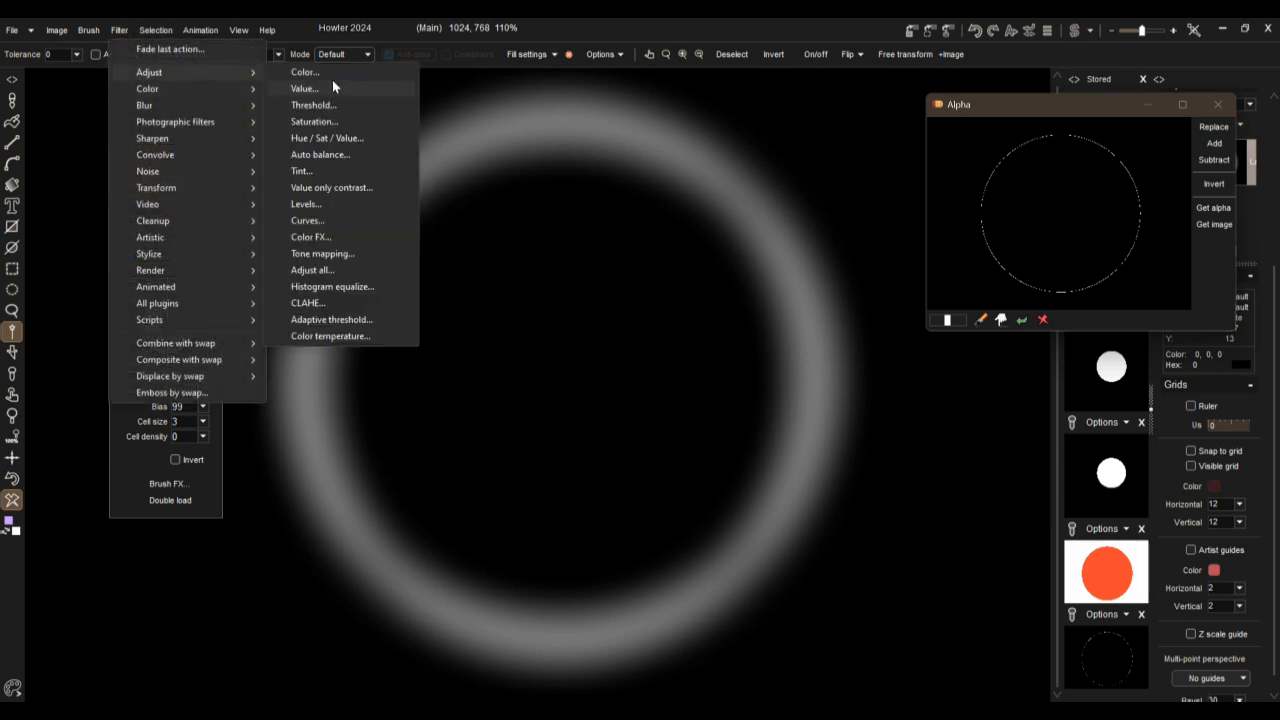
left_click(315, 105)
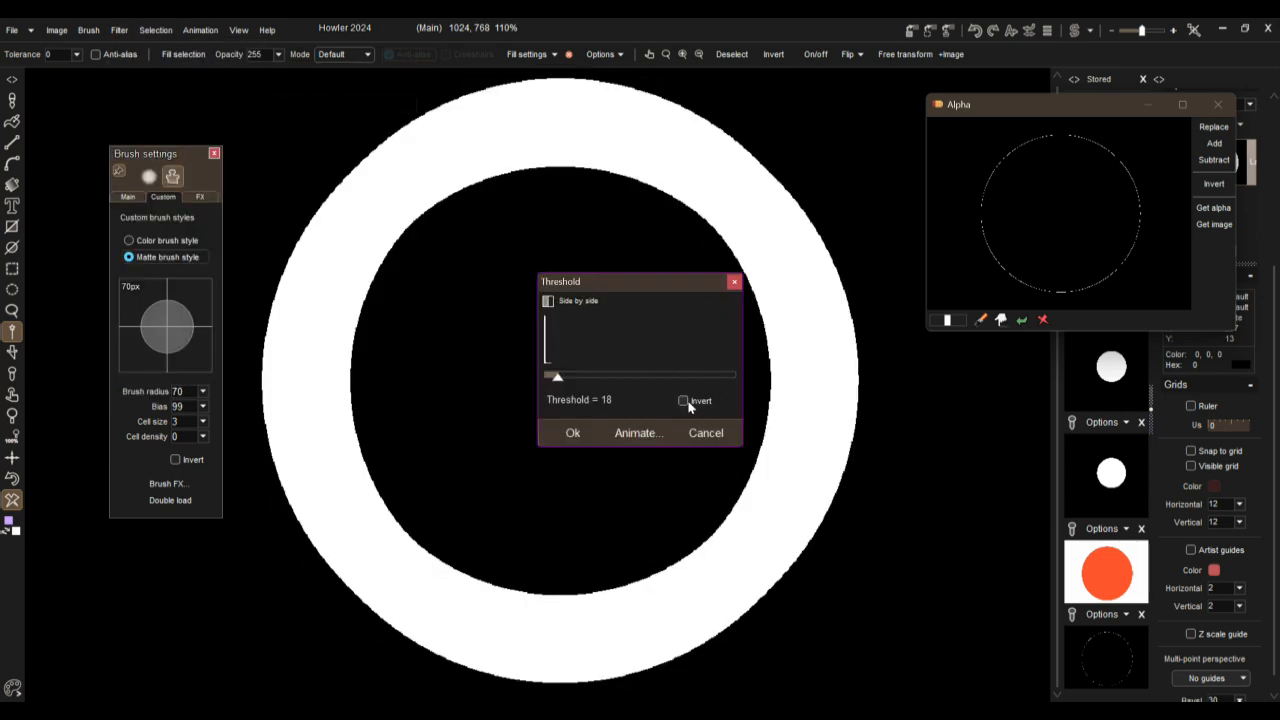
left_click_drag(561, 382, 624, 384)
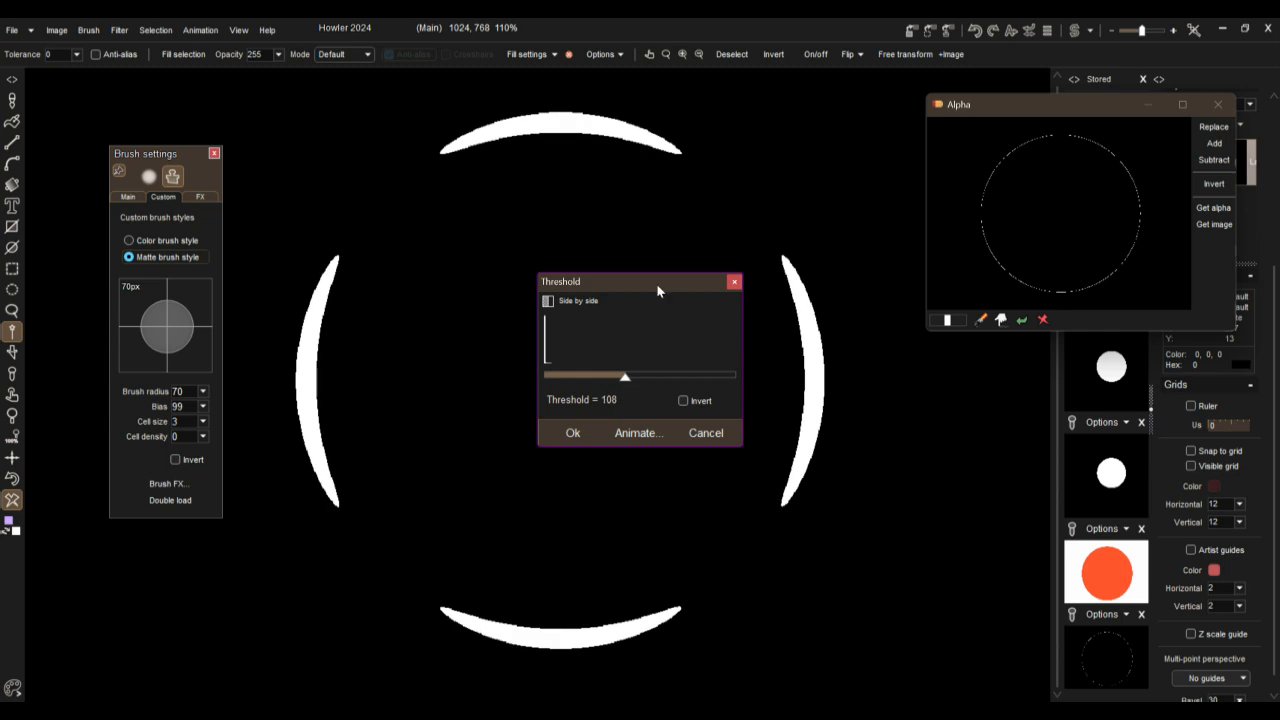
left_click(577, 432)
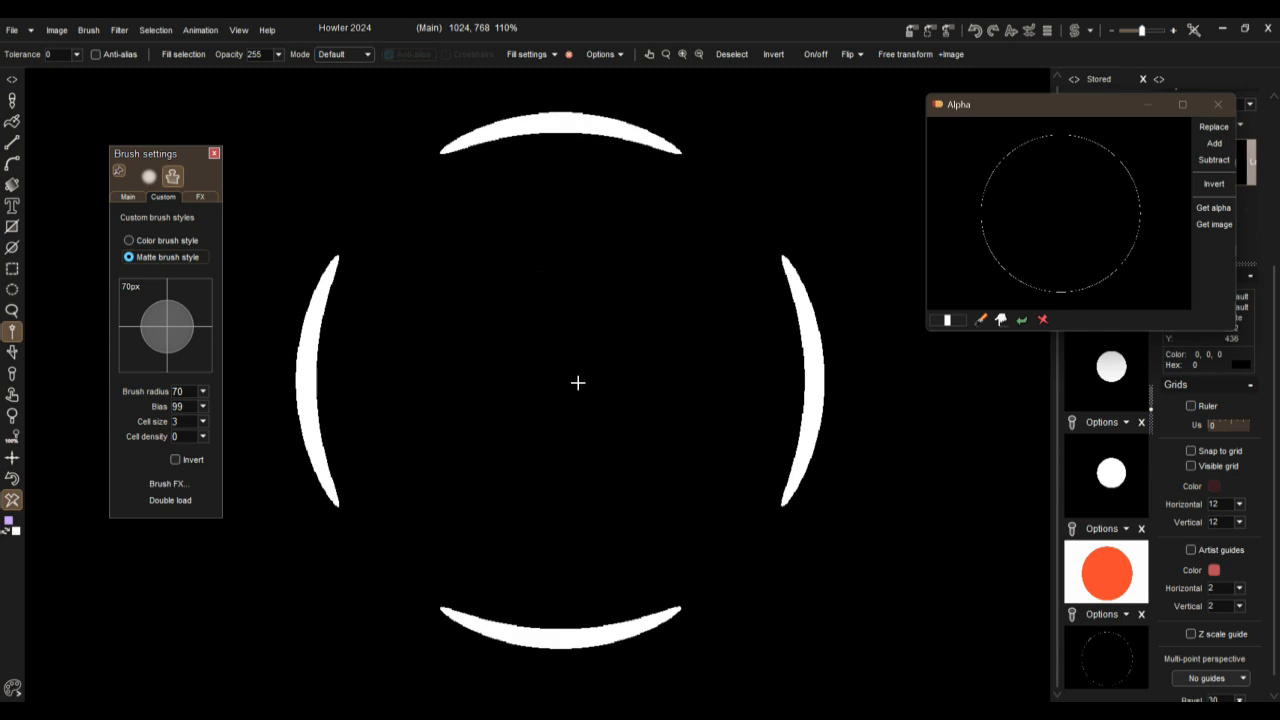
Step: Open the arc image in the Puppy Ray GPU renderer and move its window aside
left_click(119, 29)
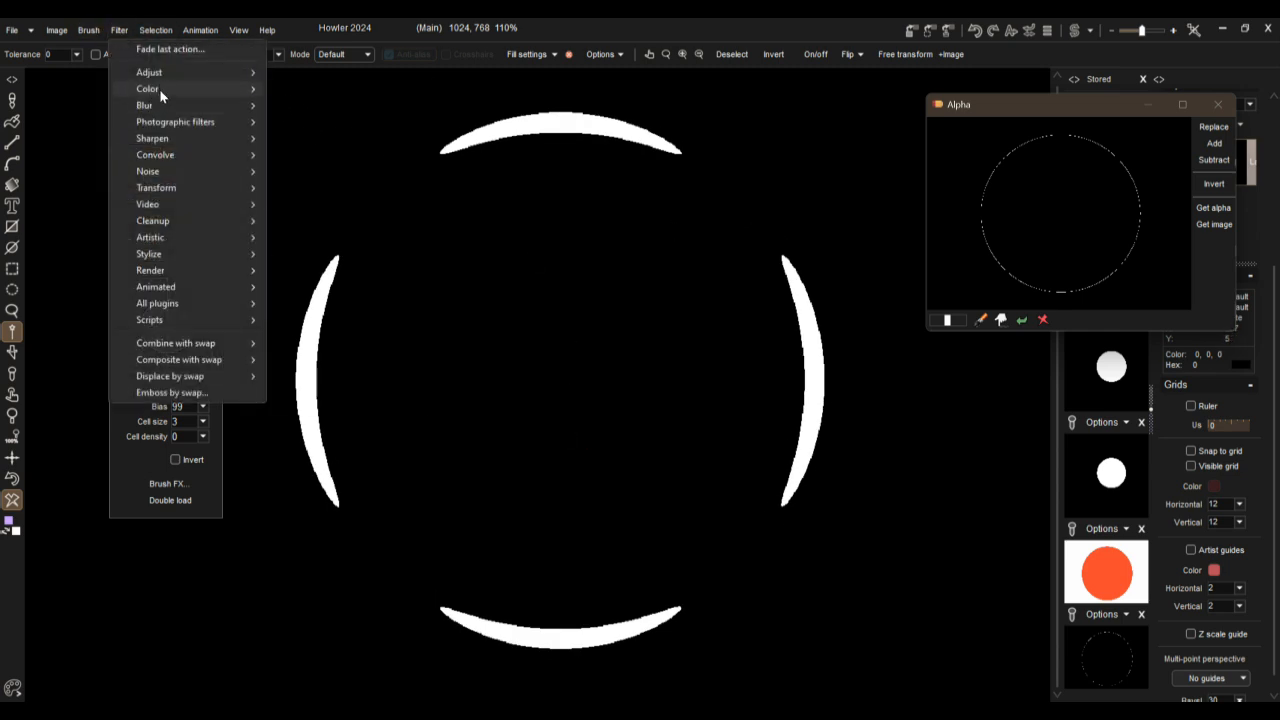
mouse_move(172, 88)
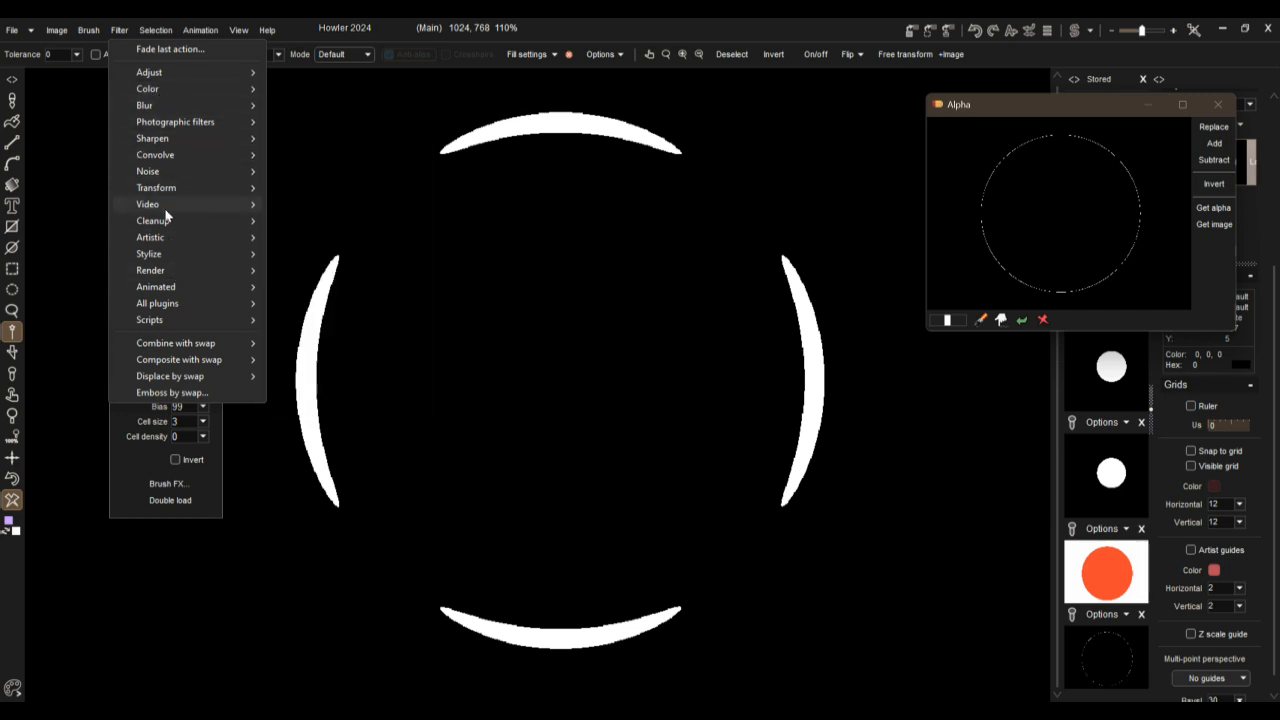
mouse_move(160, 158)
mouse_move(155, 187)
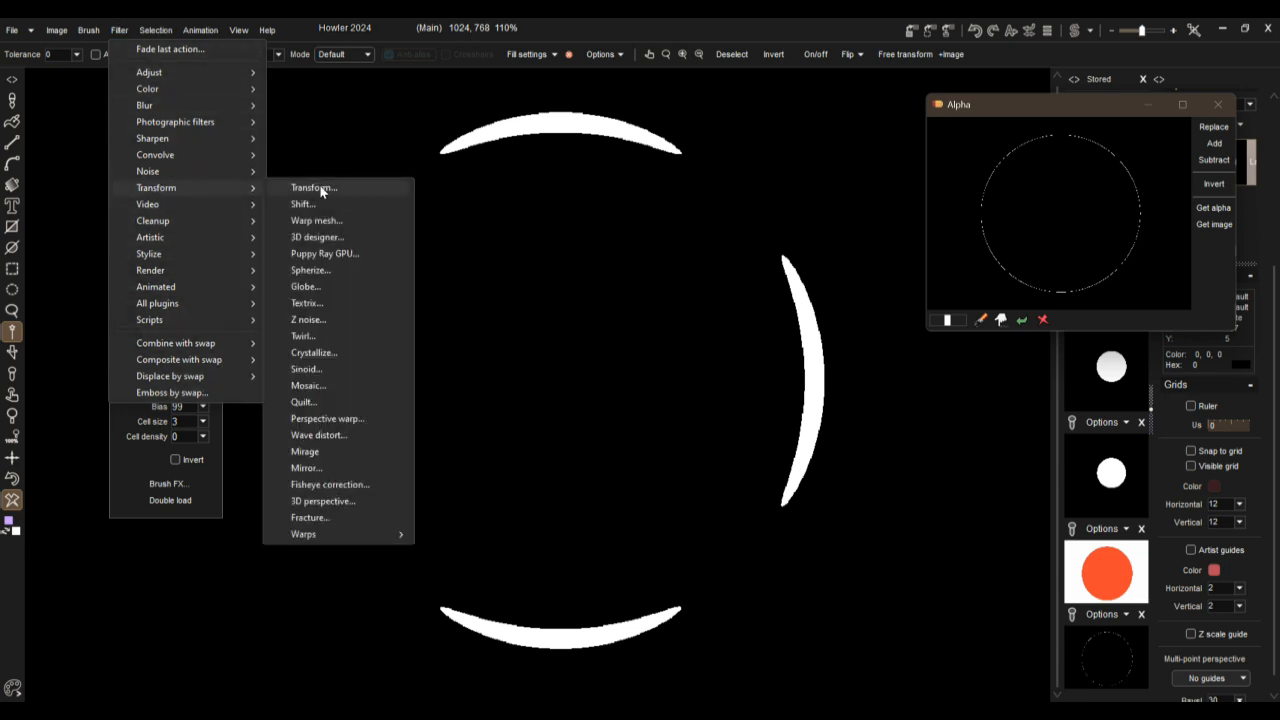
left_click(325, 254)
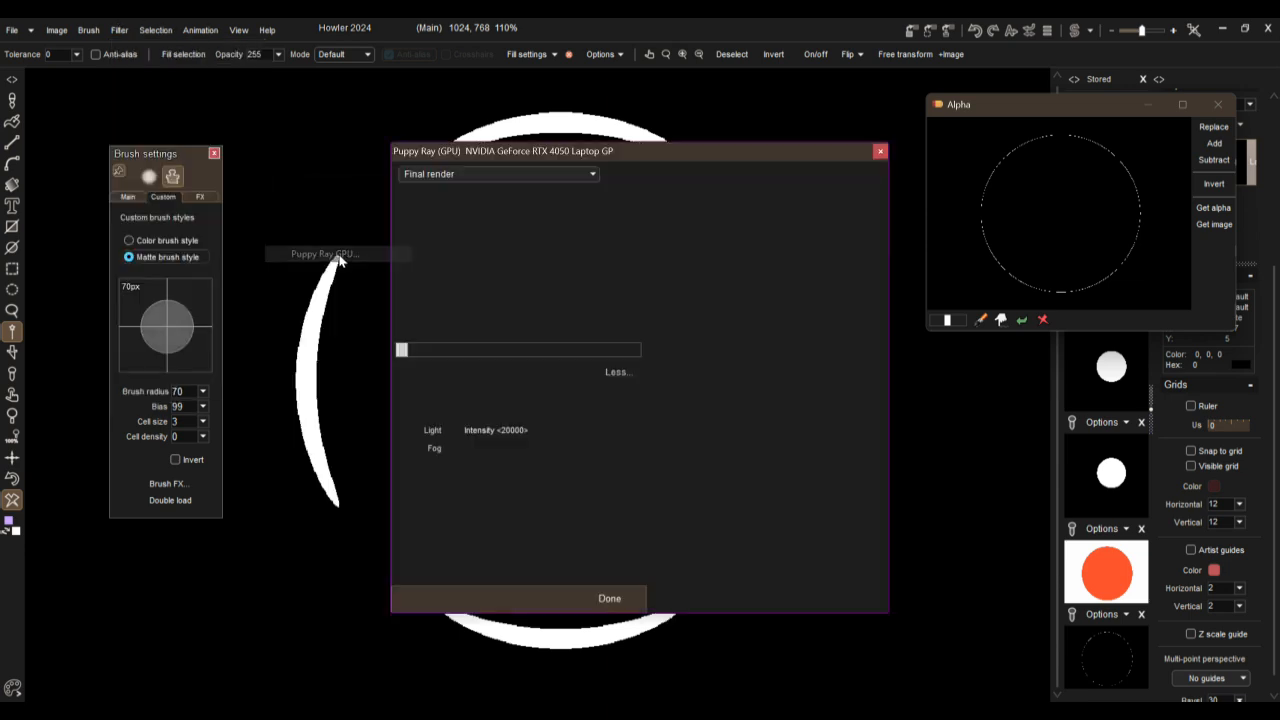
left_click_drag(556, 162, 270, 122)
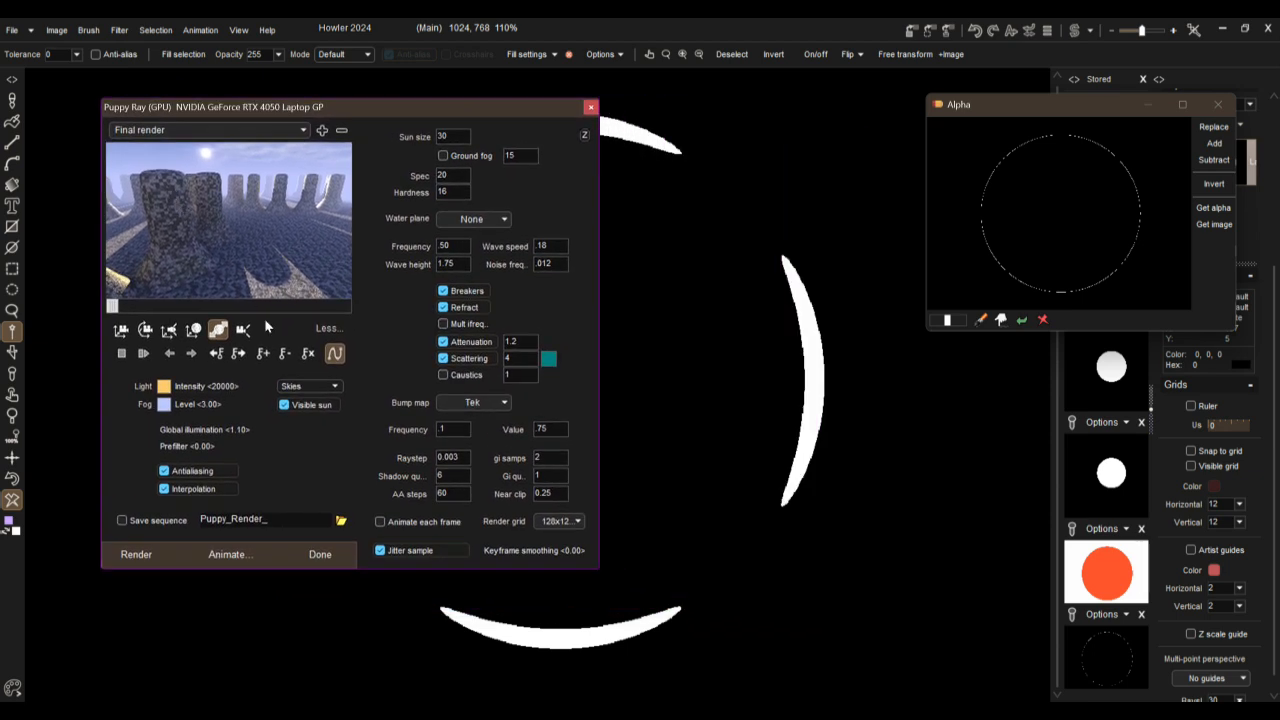
Step: Choose the High quality render preset and adjust the scene in the preview for a closer look at the walls
left_click(147, 130)
left_click(136, 192)
left_click_drag(135, 194, 312, 223)
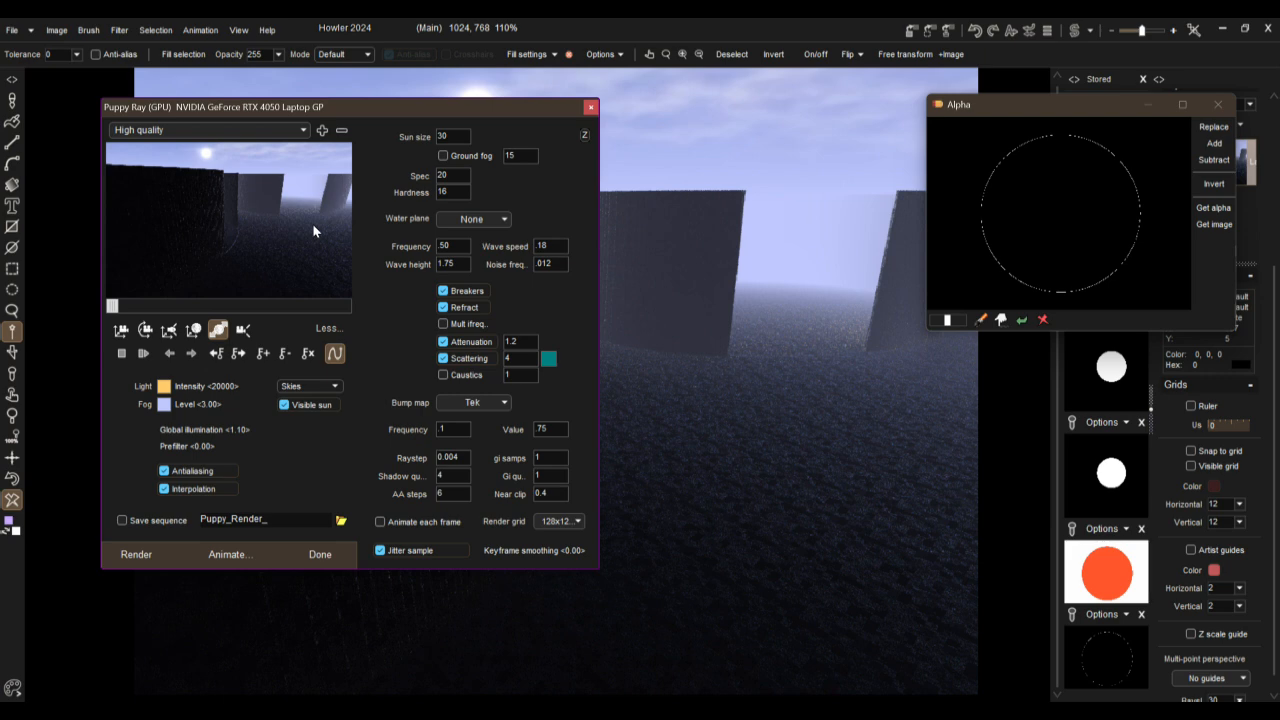
Step: Redirect the sunlight onto the ground between the walls and move the Puppy Ray window off the render
left_click(169, 330)
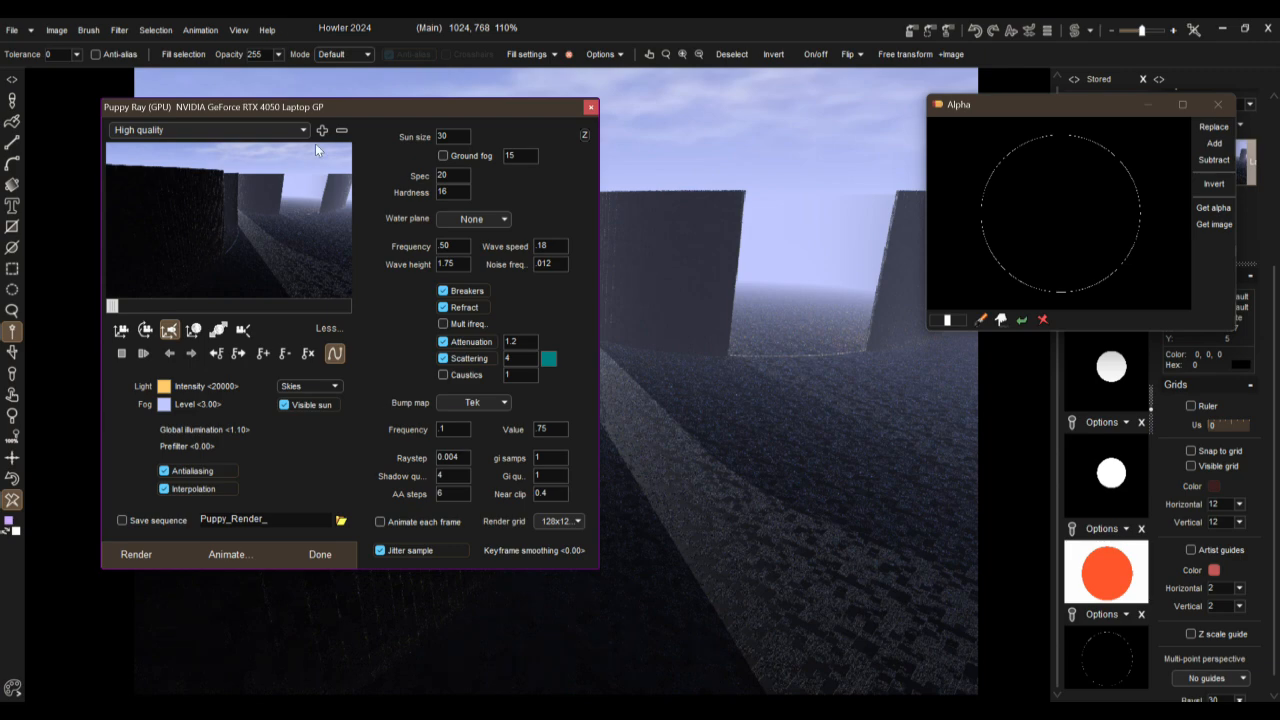
left_click_drag(200, 202, 801, 226)
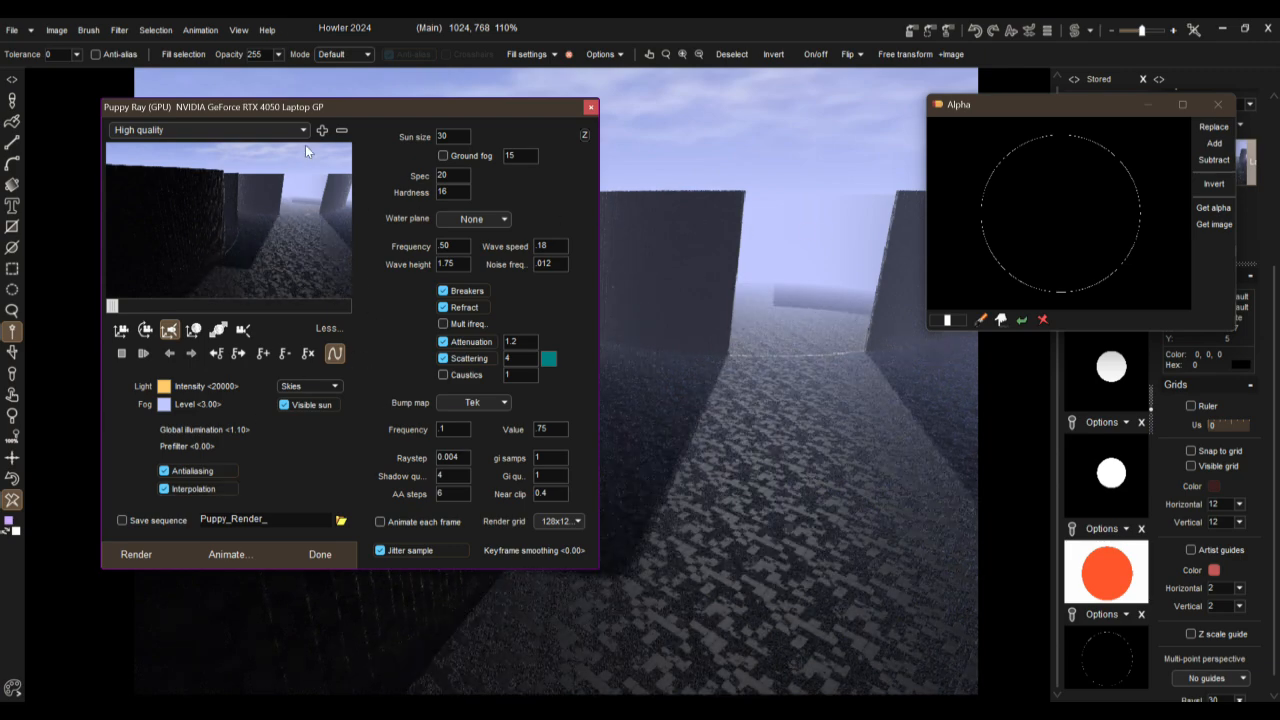
mouse_move(270, 112)
left_mouse_down()
mouse_move(994, 236)
mouse_move(946, 226)
left_mouse_up()
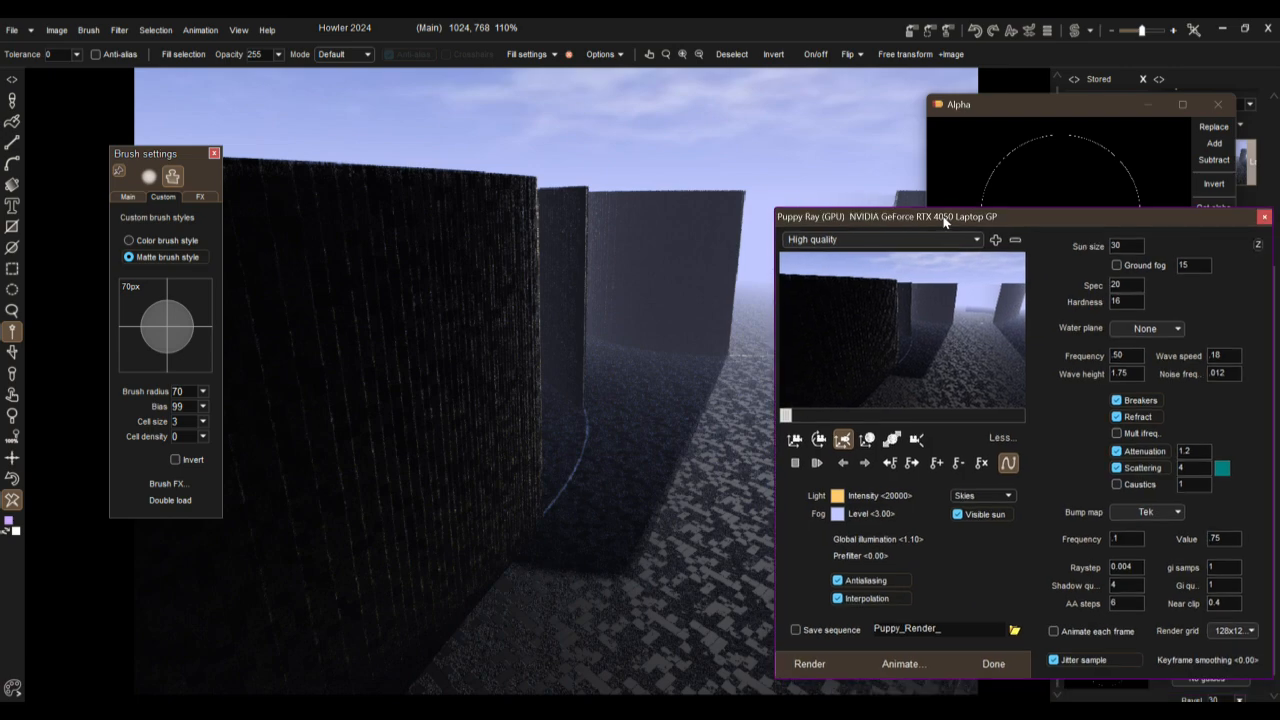
Step: Move the camera to look over the curved walls, with the fog level set to 5.47
left_click(795, 442)
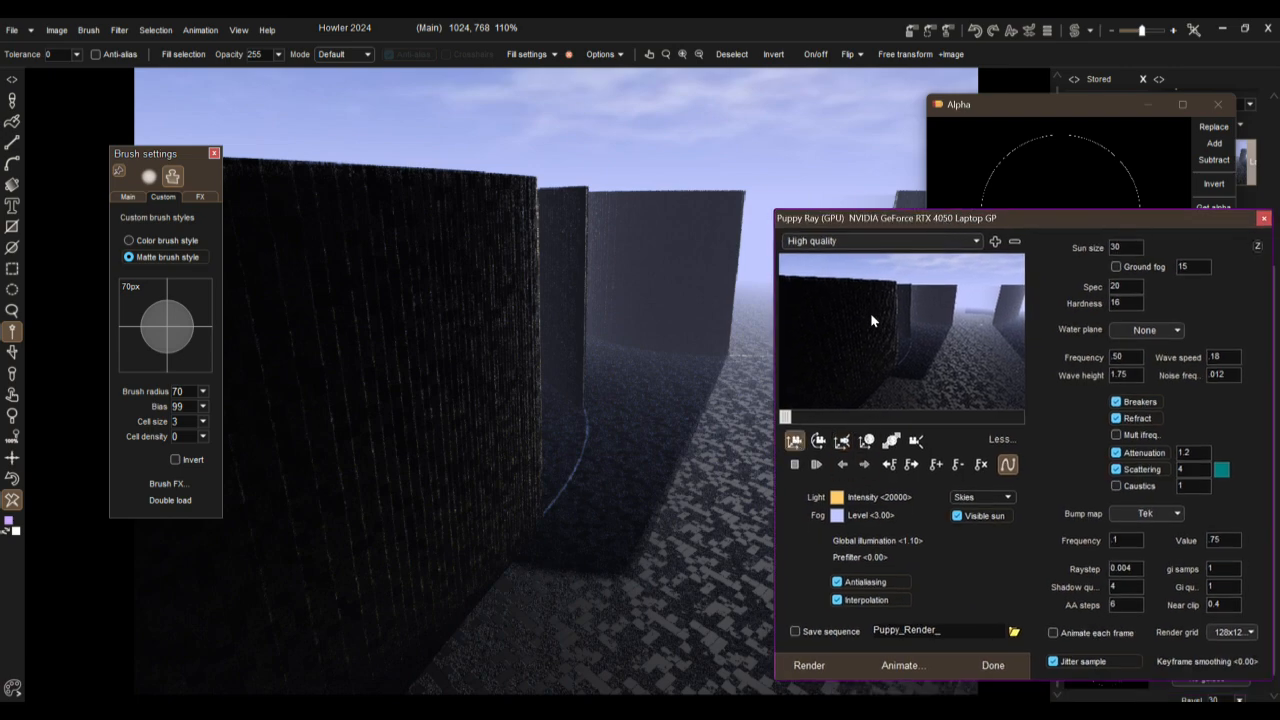
left_click_drag(870, 374, 1261, 525)
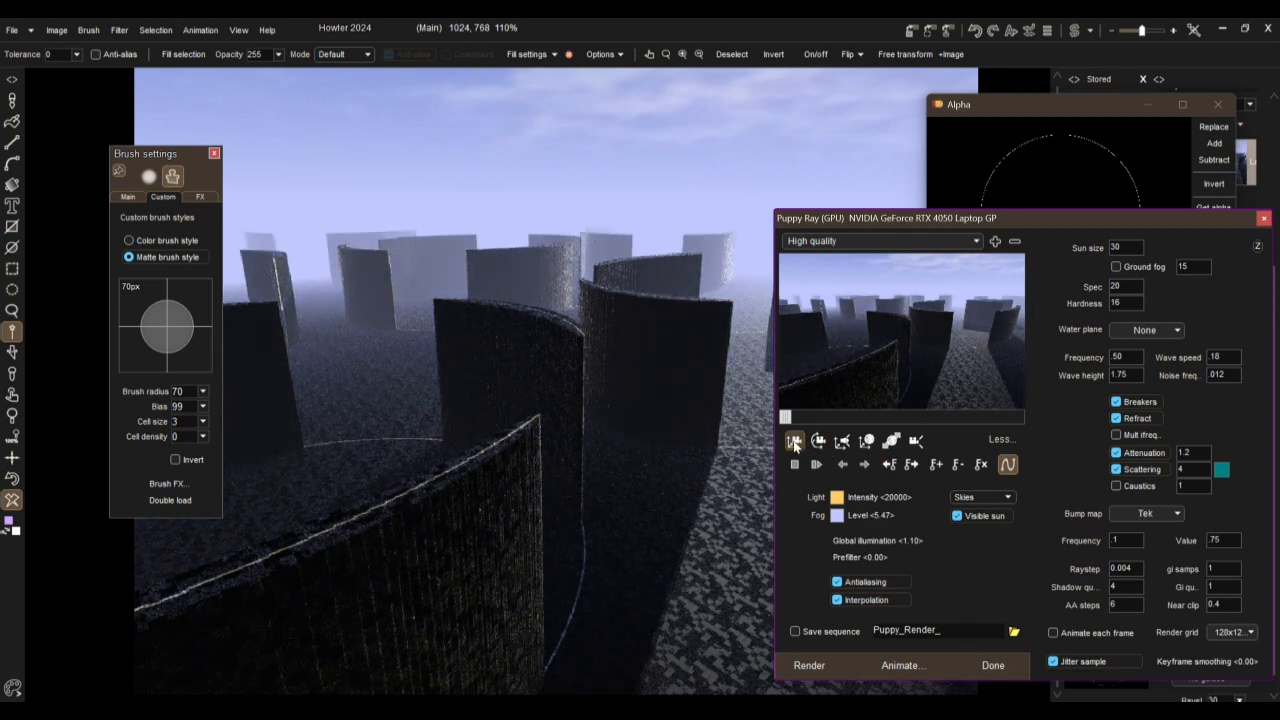
left_click_drag(860, 353, 1088, 118)
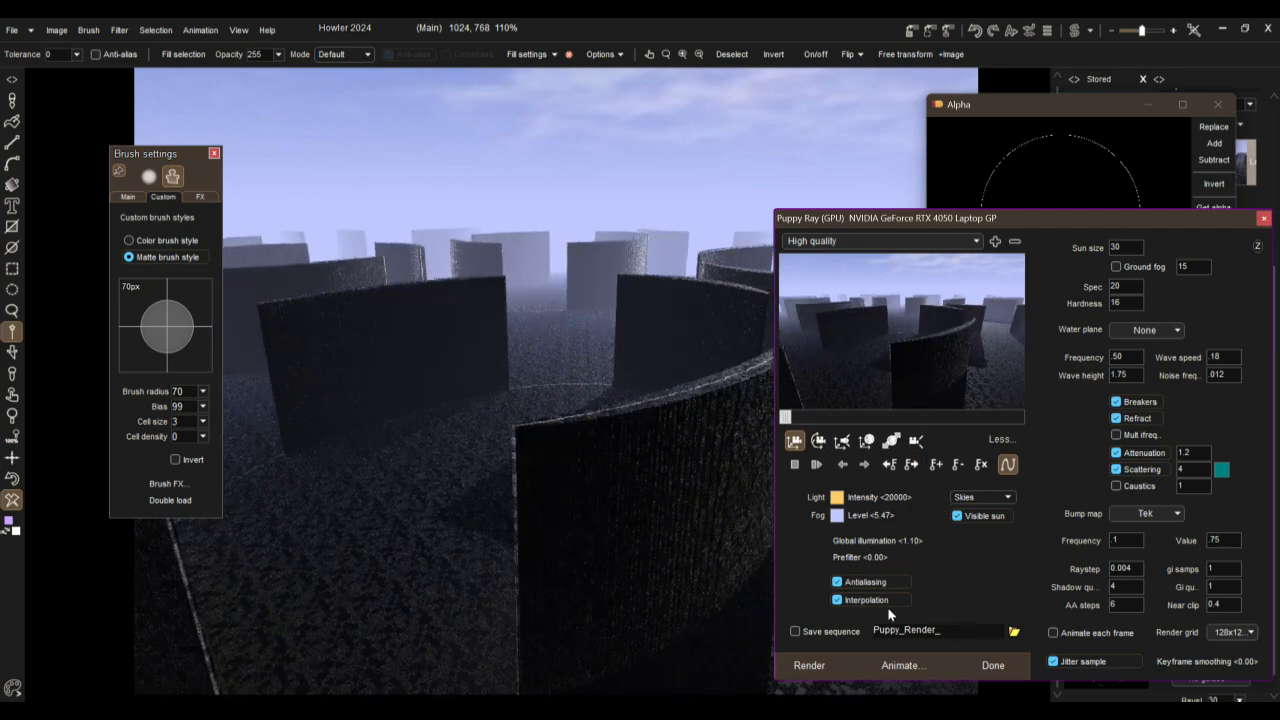
Step: Turn off antialiasing and change the bump map to Pitted, viewing the walls from new camera angles
left_click(861, 584)
left_click_drag(903, 343, 733, 333)
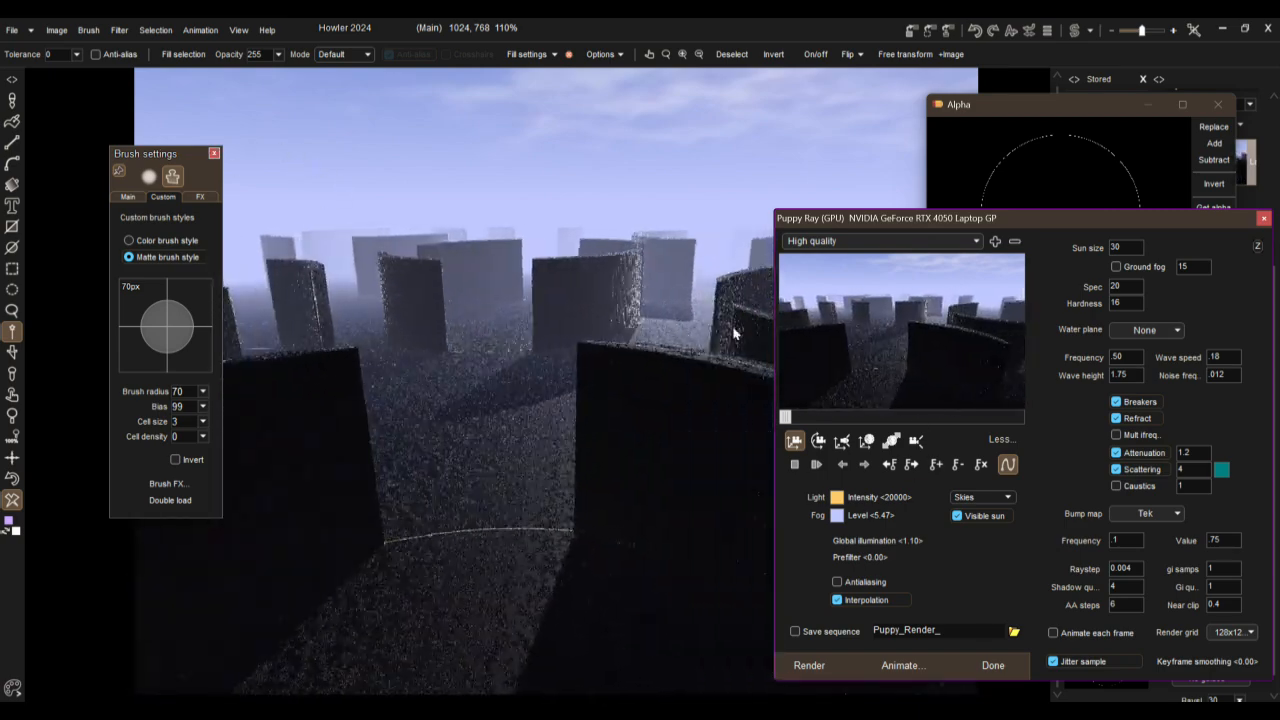
left_click(1172, 512)
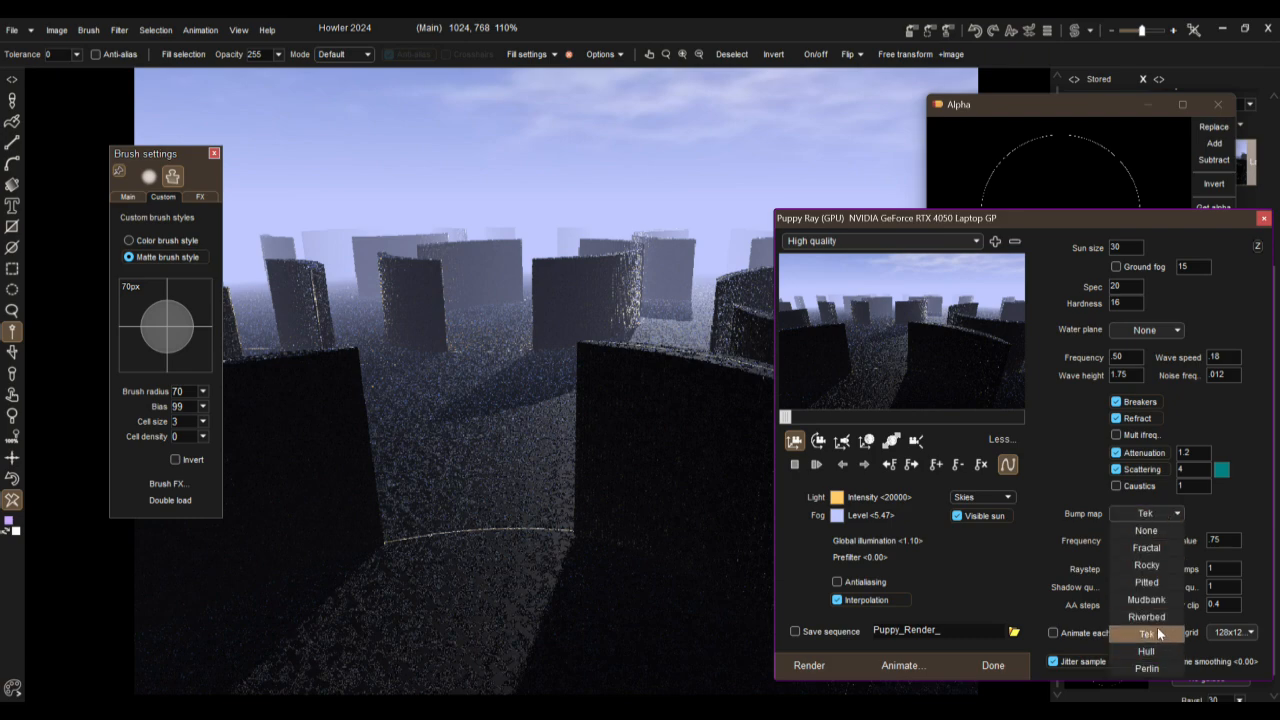
left_click(1147, 583)
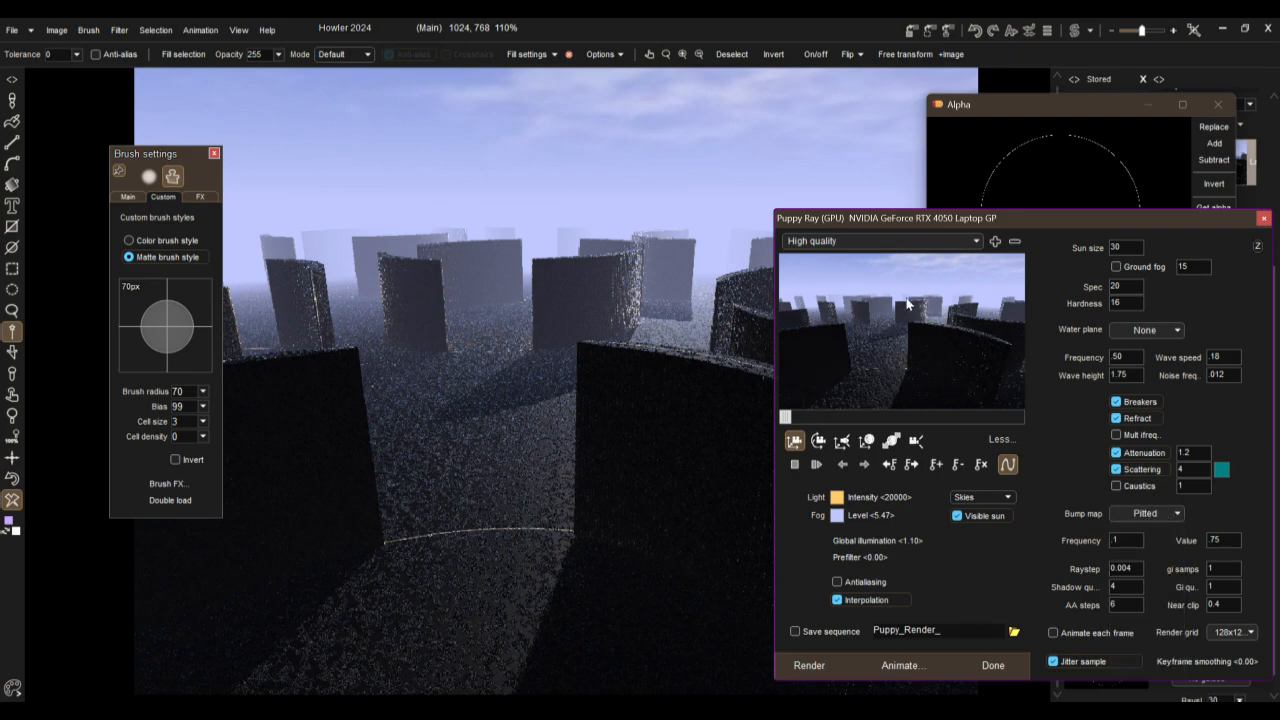
left_click_drag(895, 531, 791, 594)
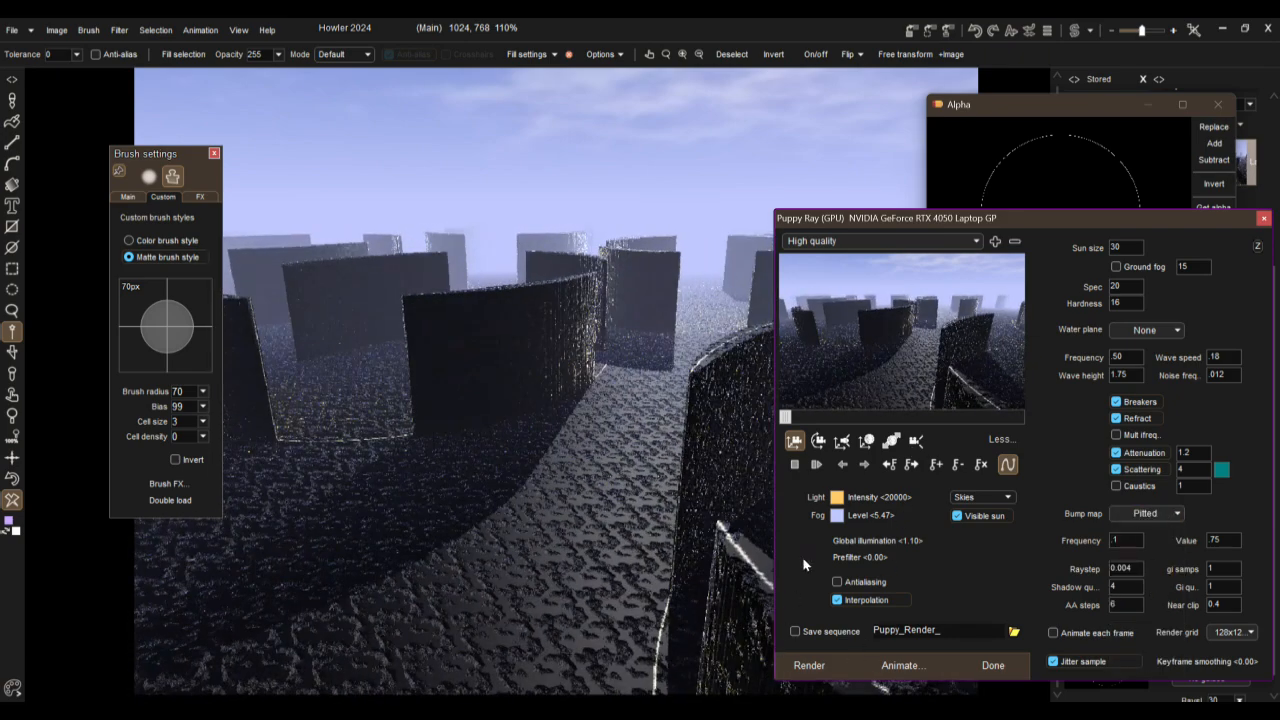
left_click_drag(875, 364, 641, 96)
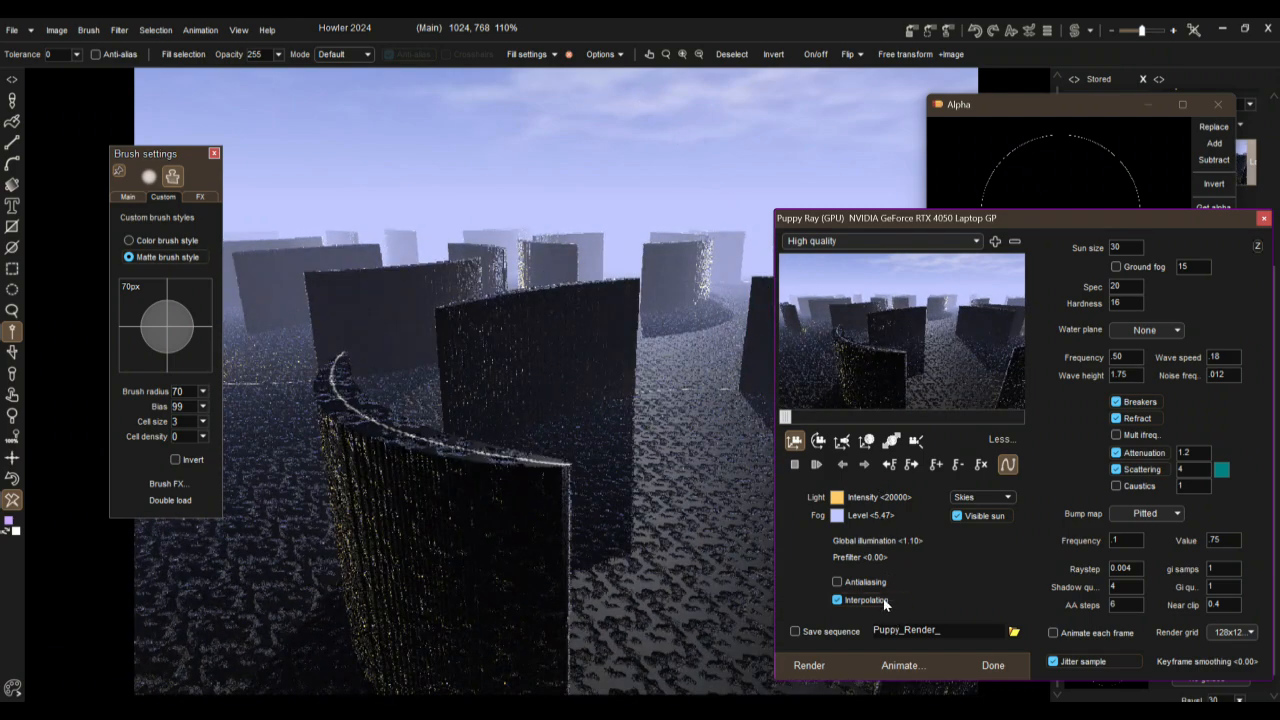
Step: Set the global illumination to 1.36 and the prefilter to 0.27
left_click_drag(1160, 565, 1172, 566)
left_click_drag(900, 541, 1273, 532)
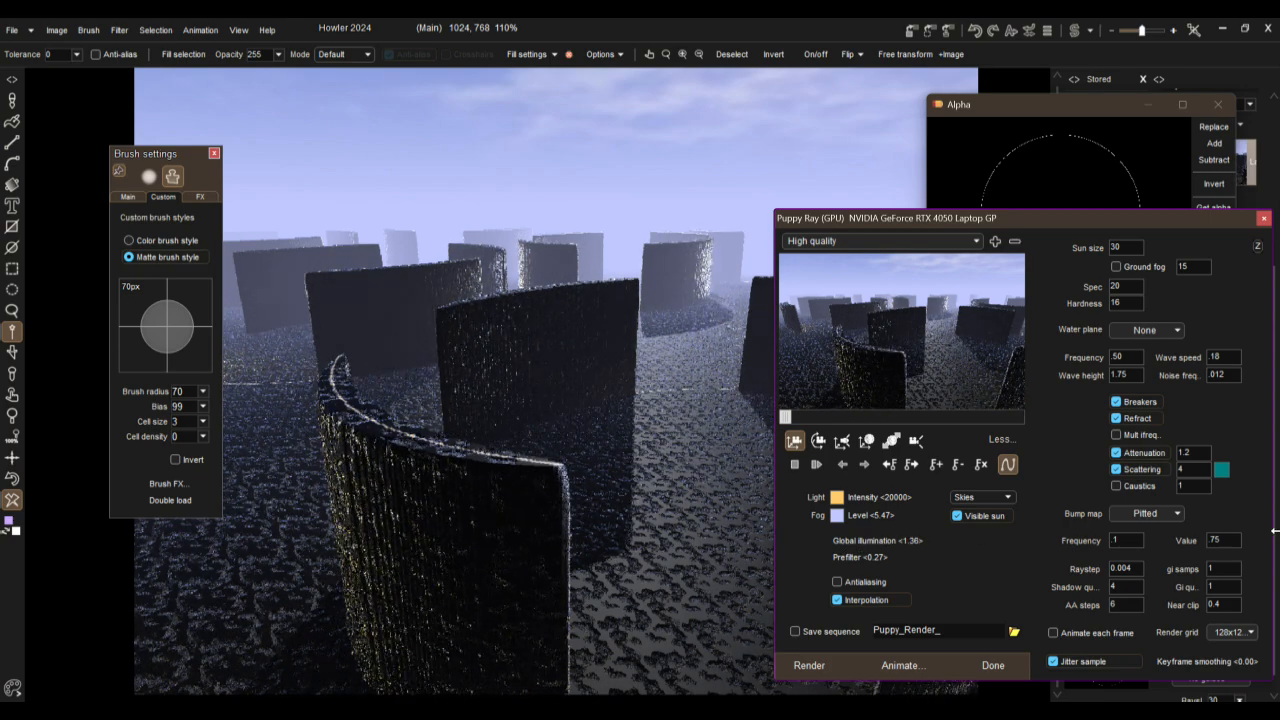
Step: Set the global illumination to 1.83 and rotate the camera to a tilted view across the walls
left_click_drag(911, 543, 1222, 537)
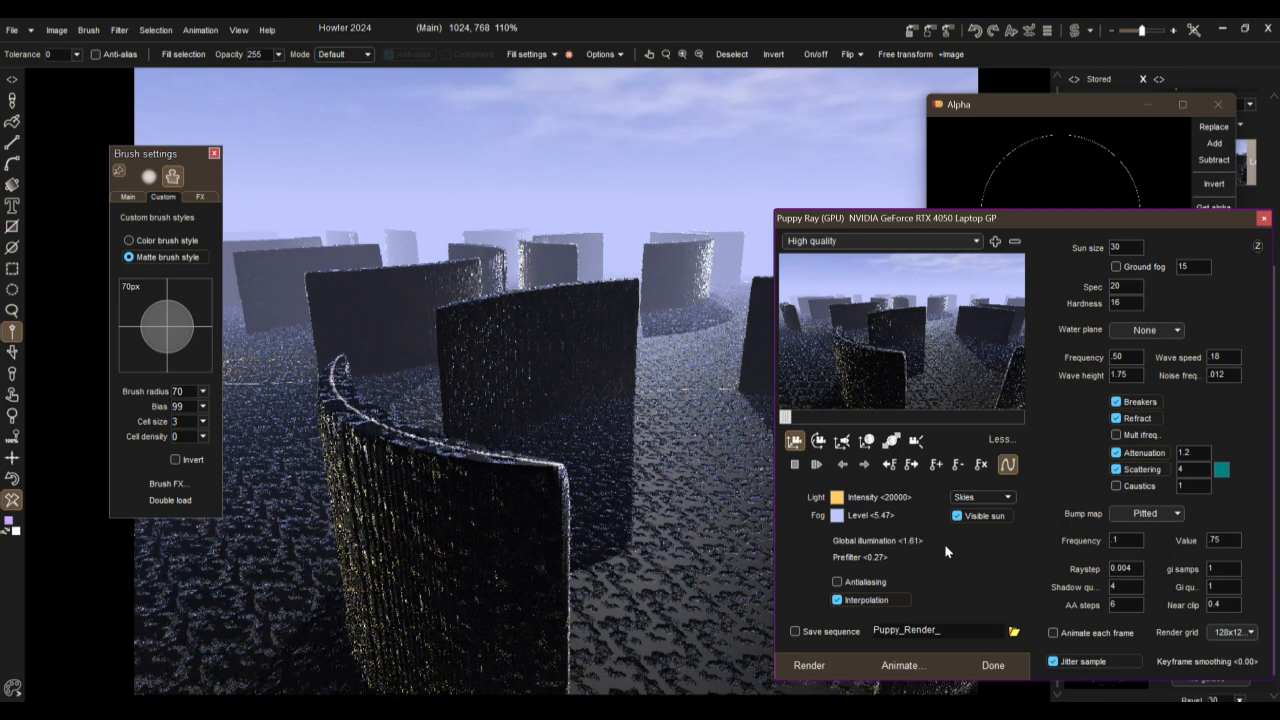
left_click_drag(903, 540, 1168, 514)
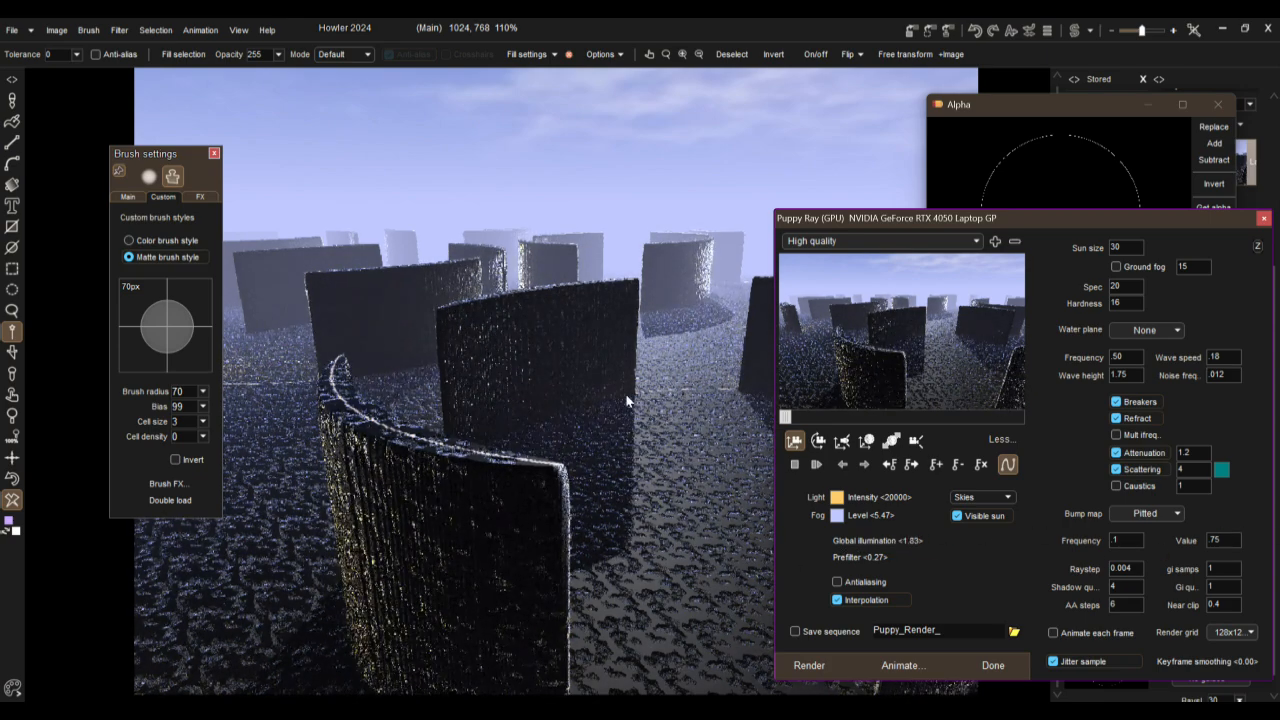
left_click(818, 441)
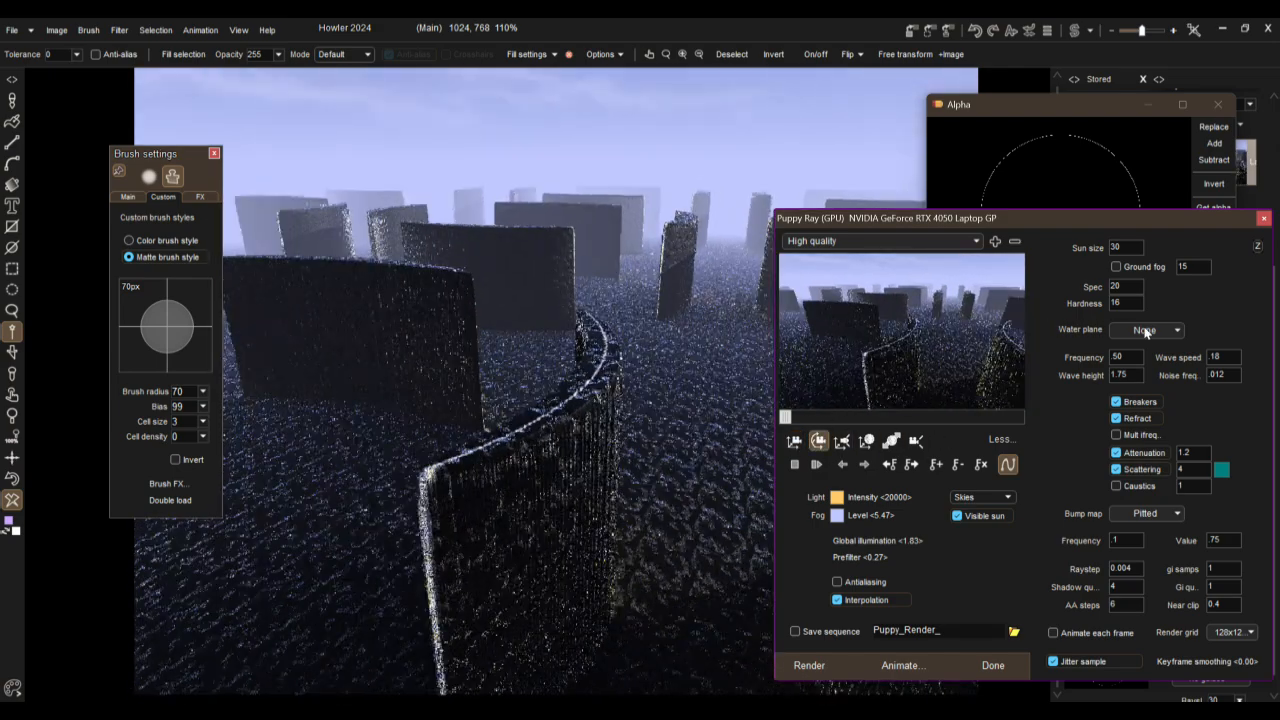
left_click_drag(1145, 330, 886, 357)
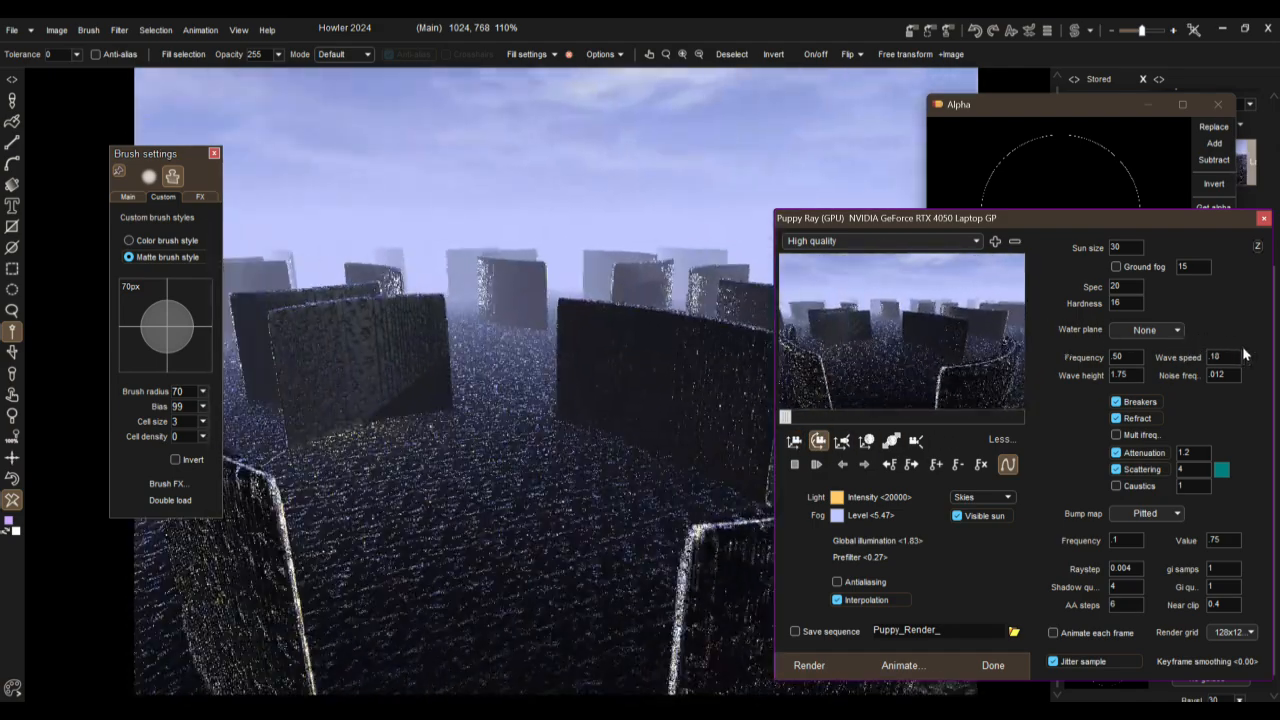
left_click_drag(886, 357, 781, 351)
left_click(842, 440)
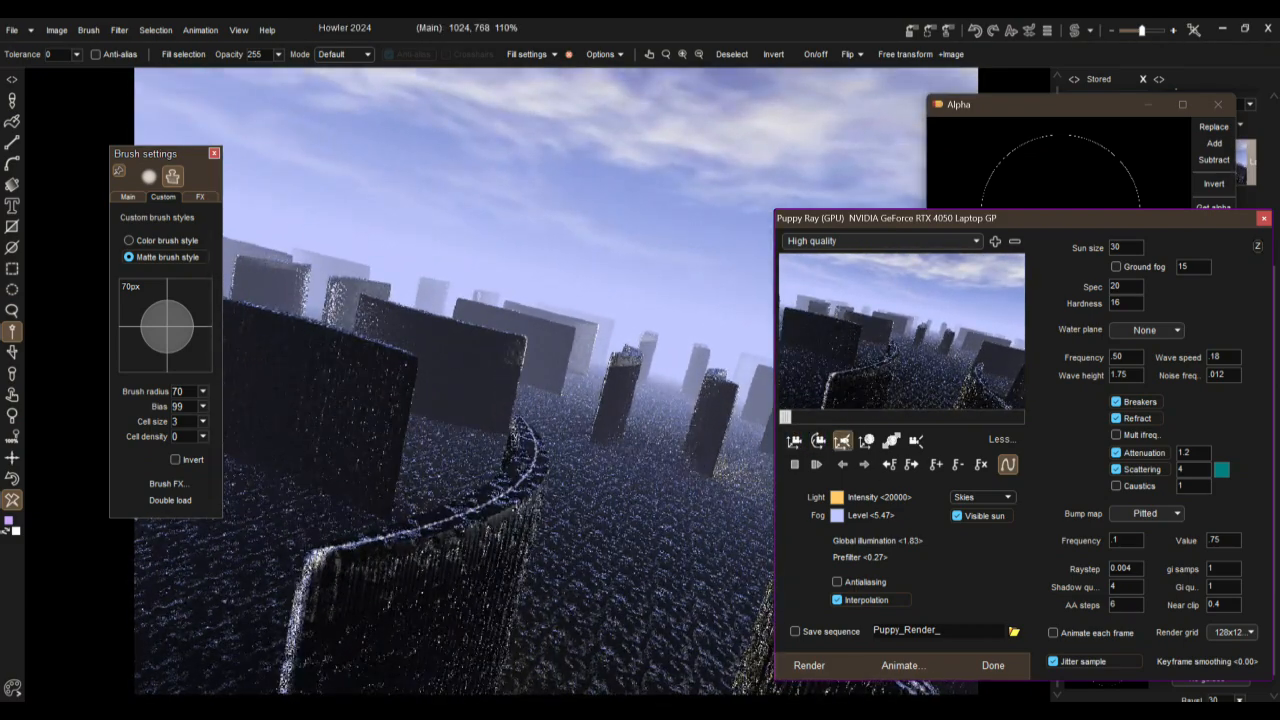
Step: Move the sun into view, low on the horizon behind the distant walls
left_click_drag(917, 276, 2, 146)
left_click_drag(920, 383, 861, 268)
left_click_drag(880, 349, 382, 170)
left_click_drag(809, 342, 890, 686)
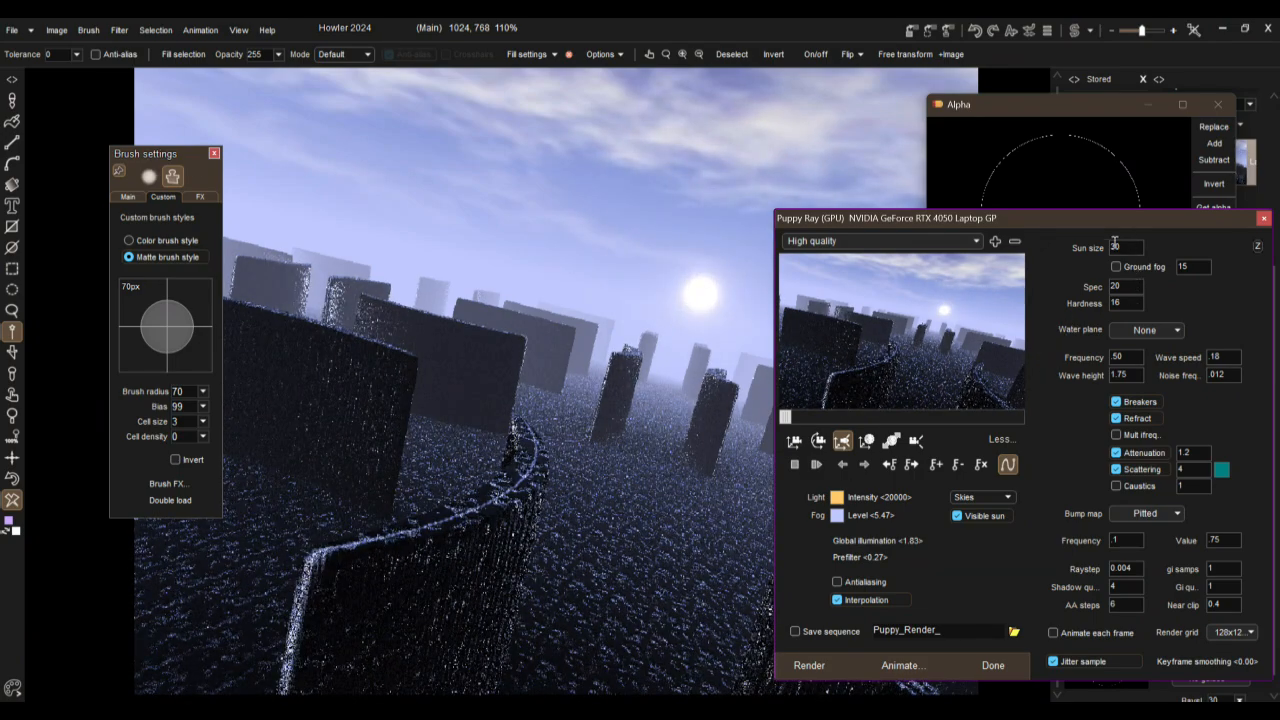
left_click_drag(920, 292, 905, 544)
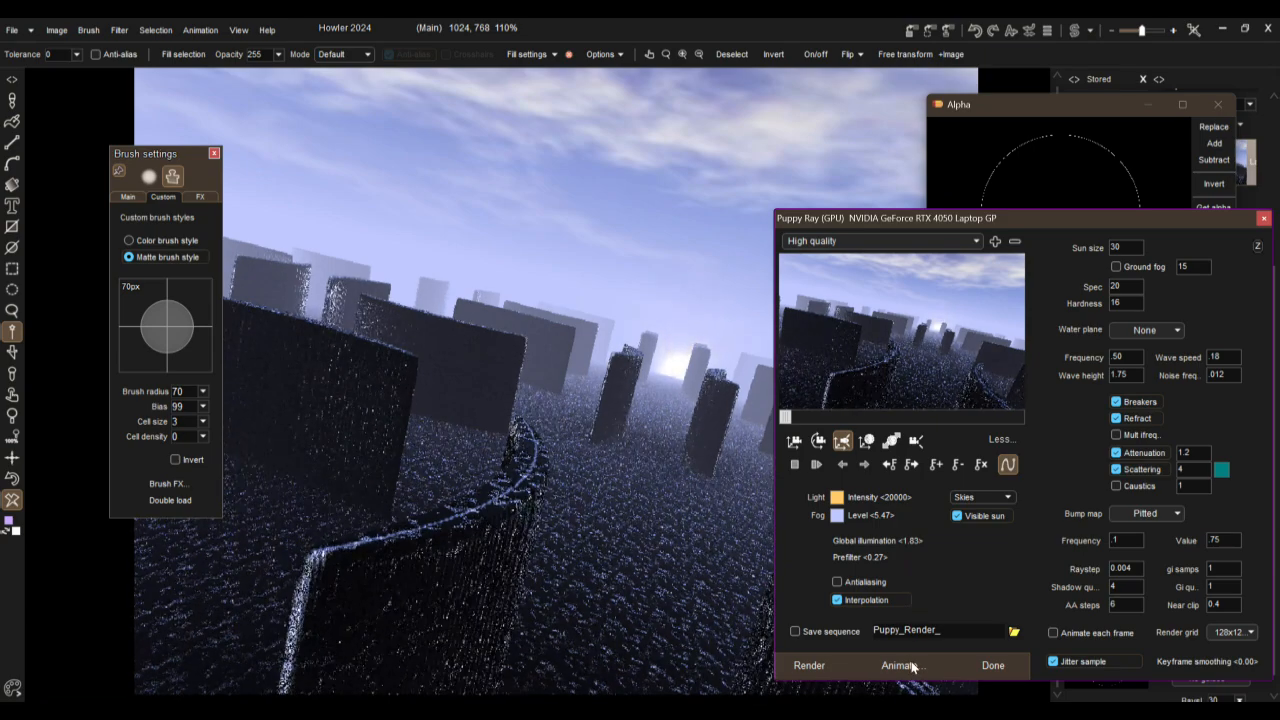
Step: Raise the fog level to 10.00 and set the sun size to 234
left_click_drag(884, 515, 1002, 521)
left_click_drag(860, 515, 1258, 517)
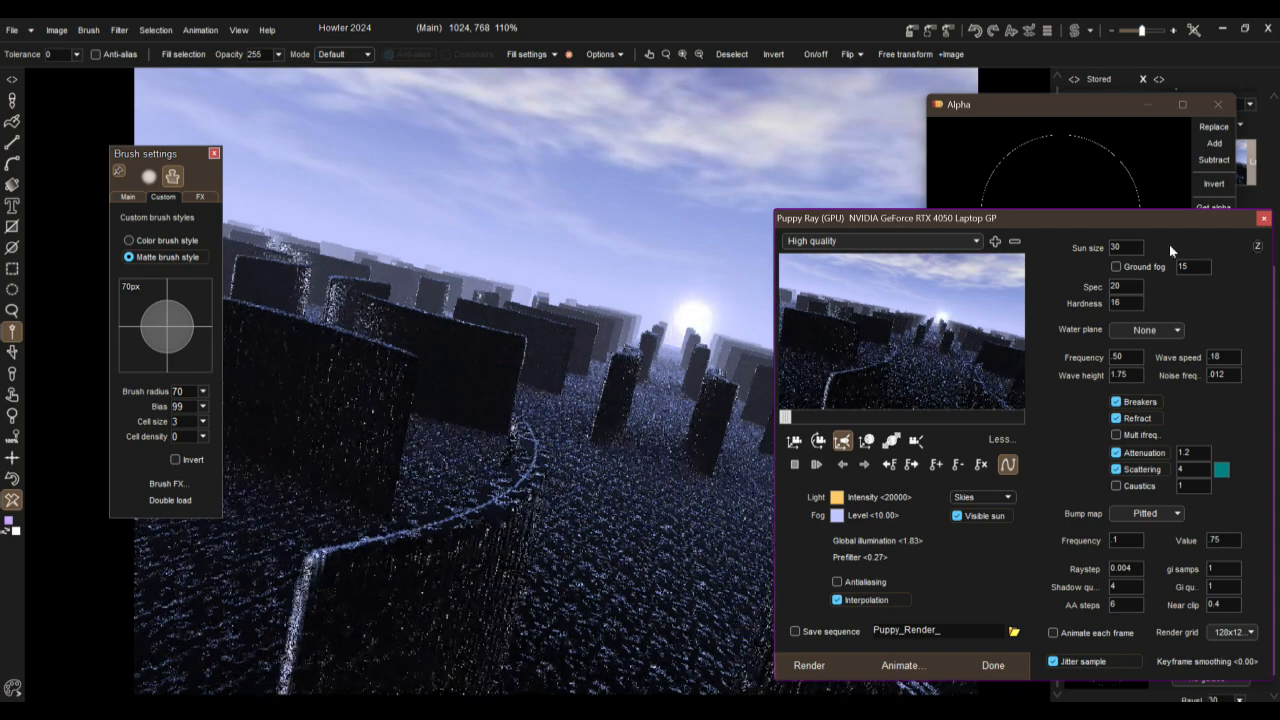
double_click(1134, 246)
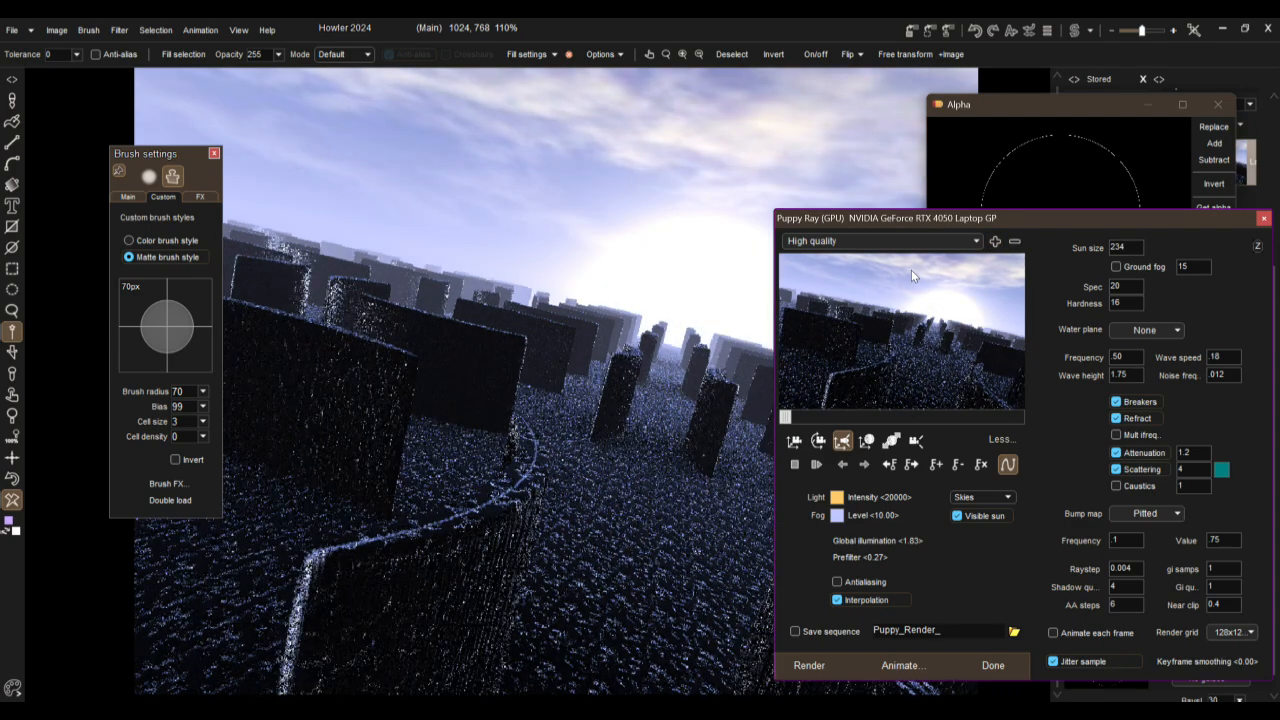
Step: Change the sunlight colour to a deep orange, #CE4D15
left_click(837, 498)
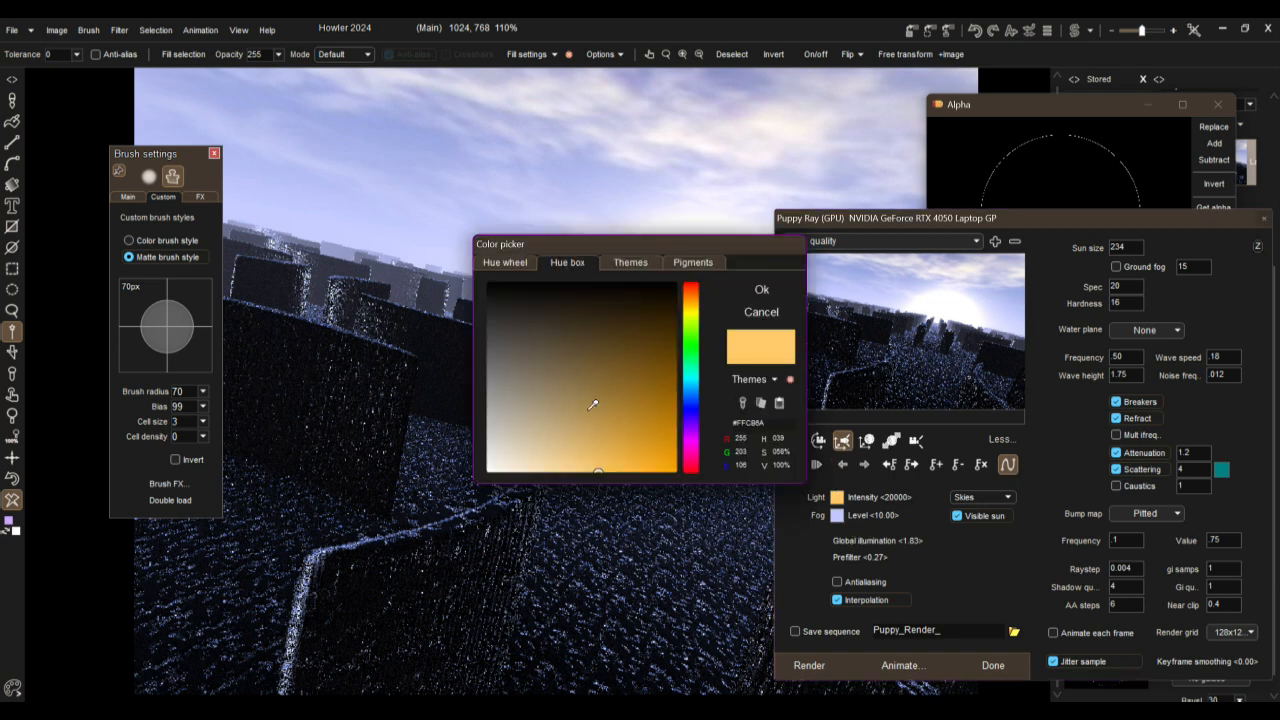
left_click(692, 462)
mouse_move(592, 428)
left_mouse_down()
mouse_move(586, 471)
mouse_move(595, 454)
left_mouse_up()
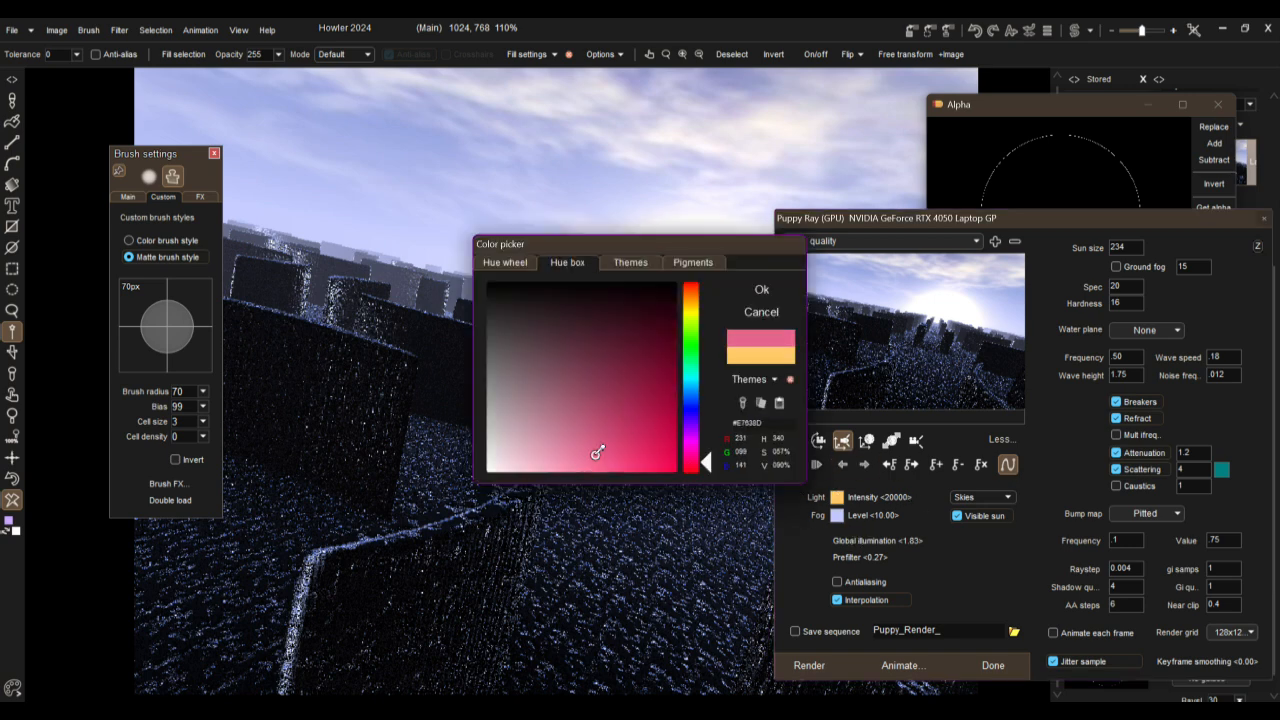
left_click_drag(697, 448, 689, 467)
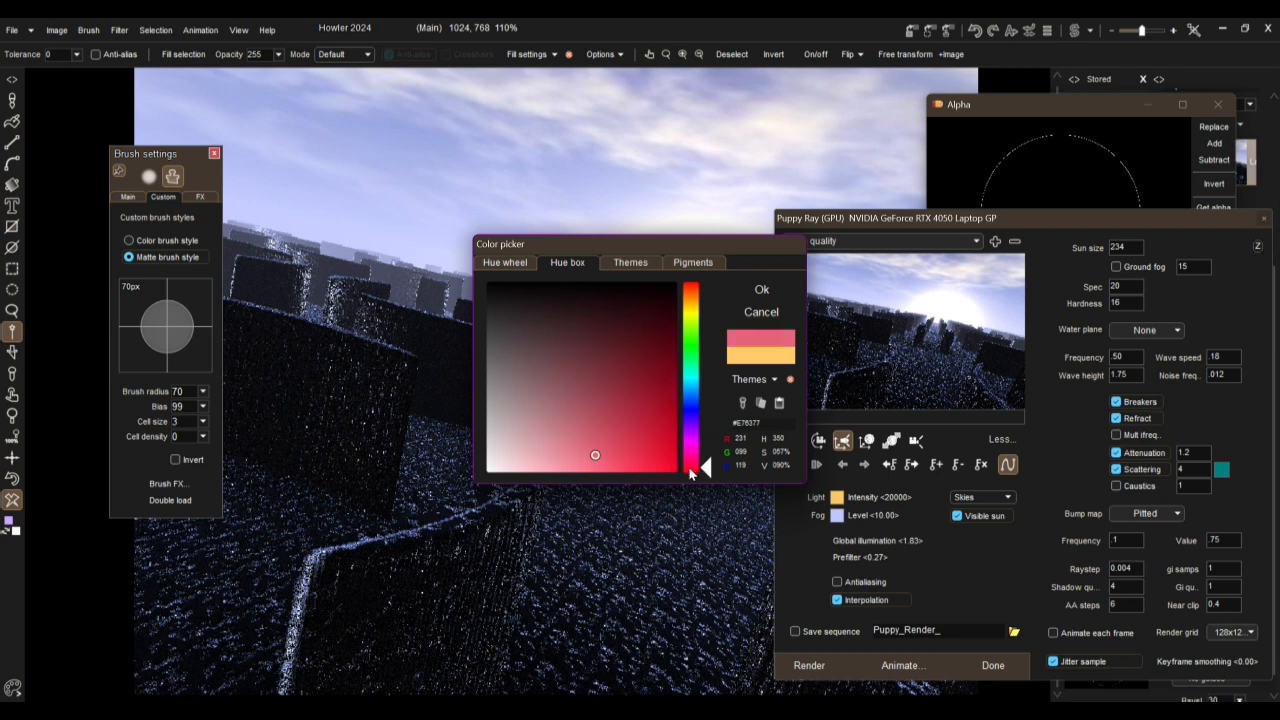
left_click_drag(686, 292, 687, 291)
left_click(618, 458)
left_click_drag(618, 458, 661, 433)
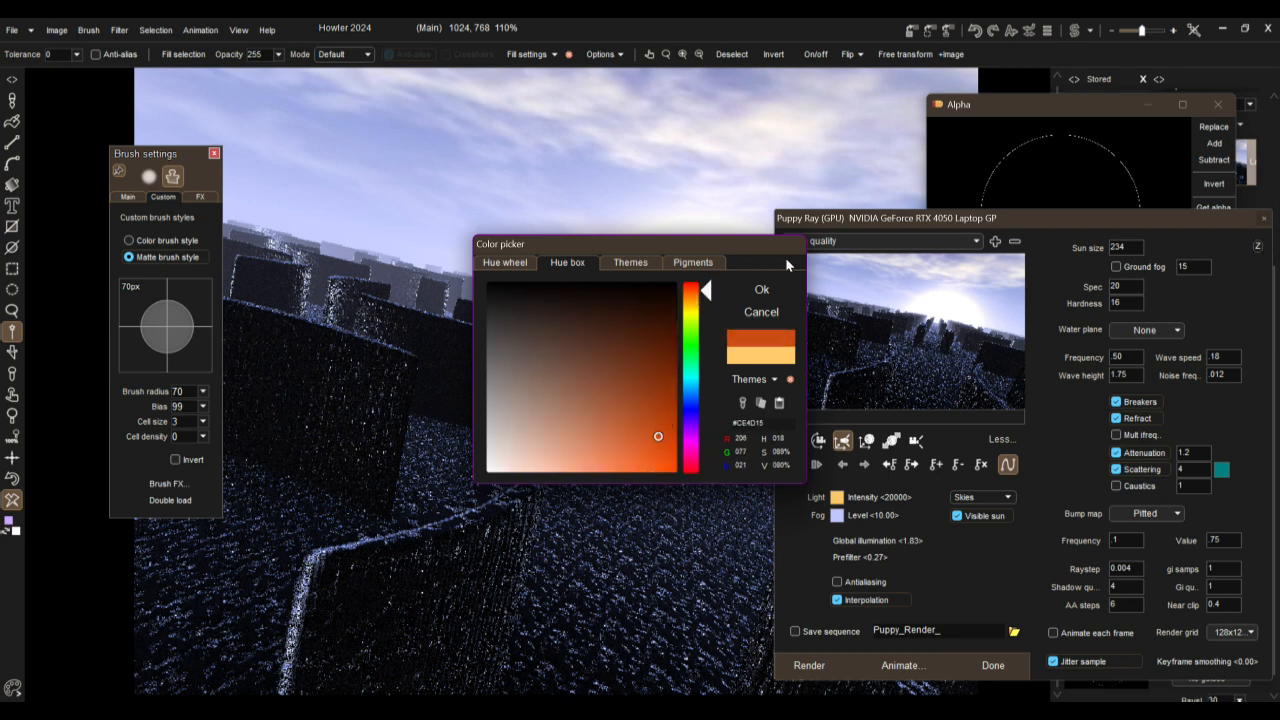
left_click(766, 290)
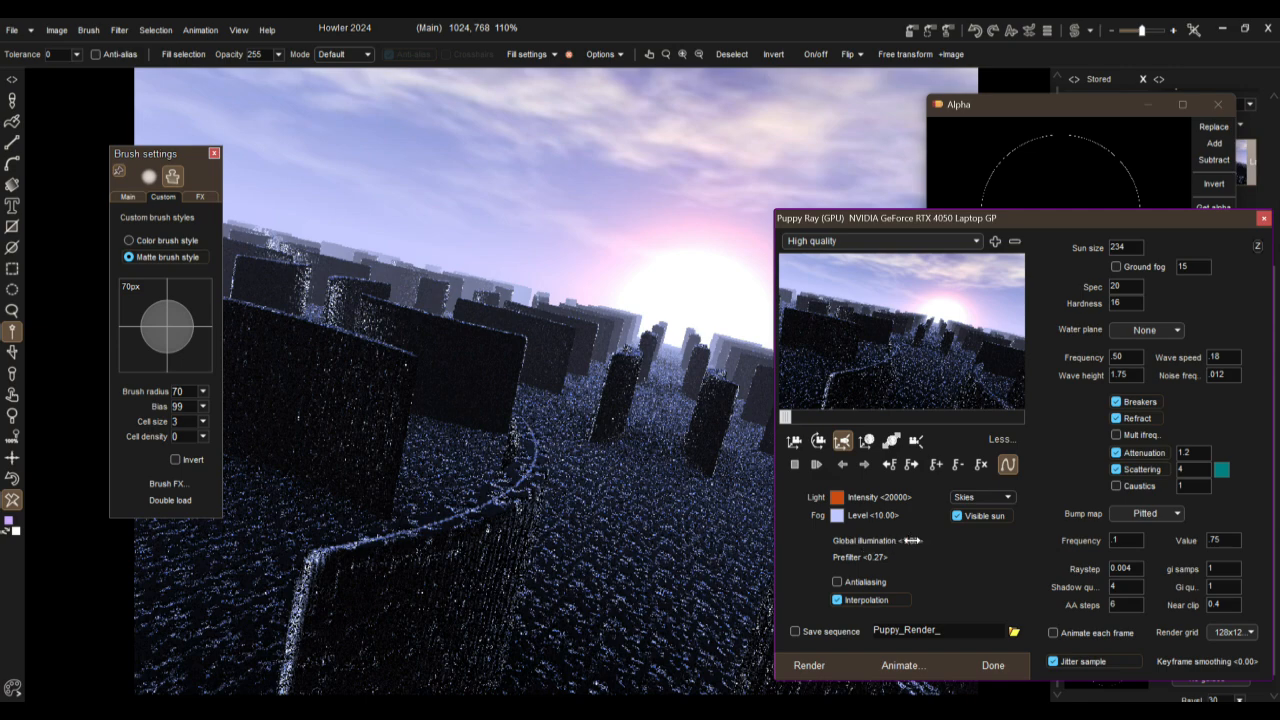
Step: Replace the sky with a fiery orange sunset and raise the global illumination to 2.28
left_click(979, 496)
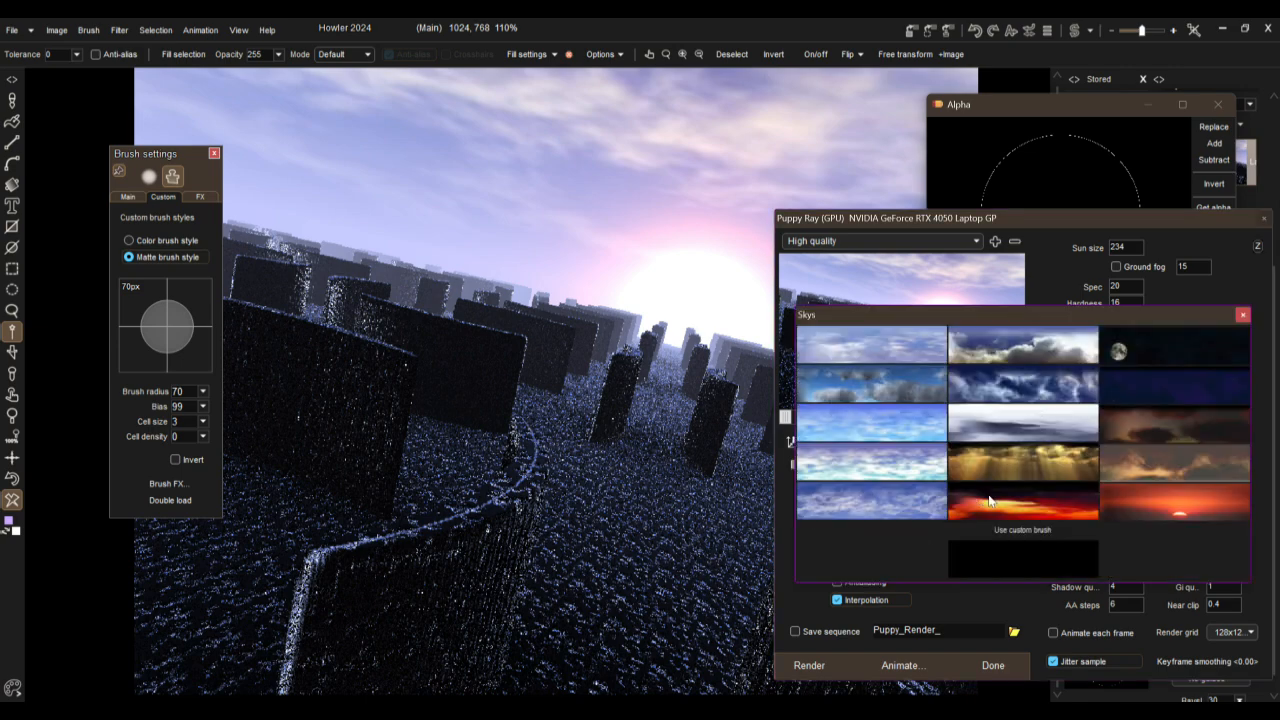
left_click(980, 500)
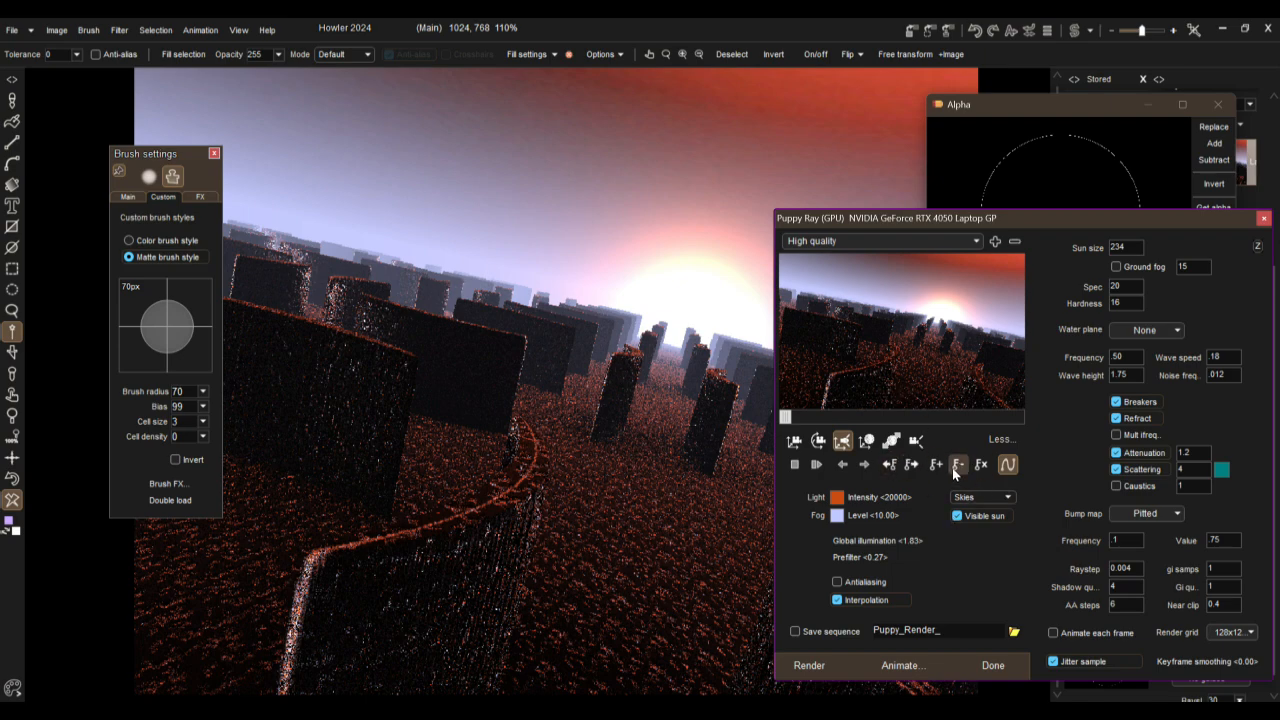
left_click(982, 498)
left_click(1030, 512)
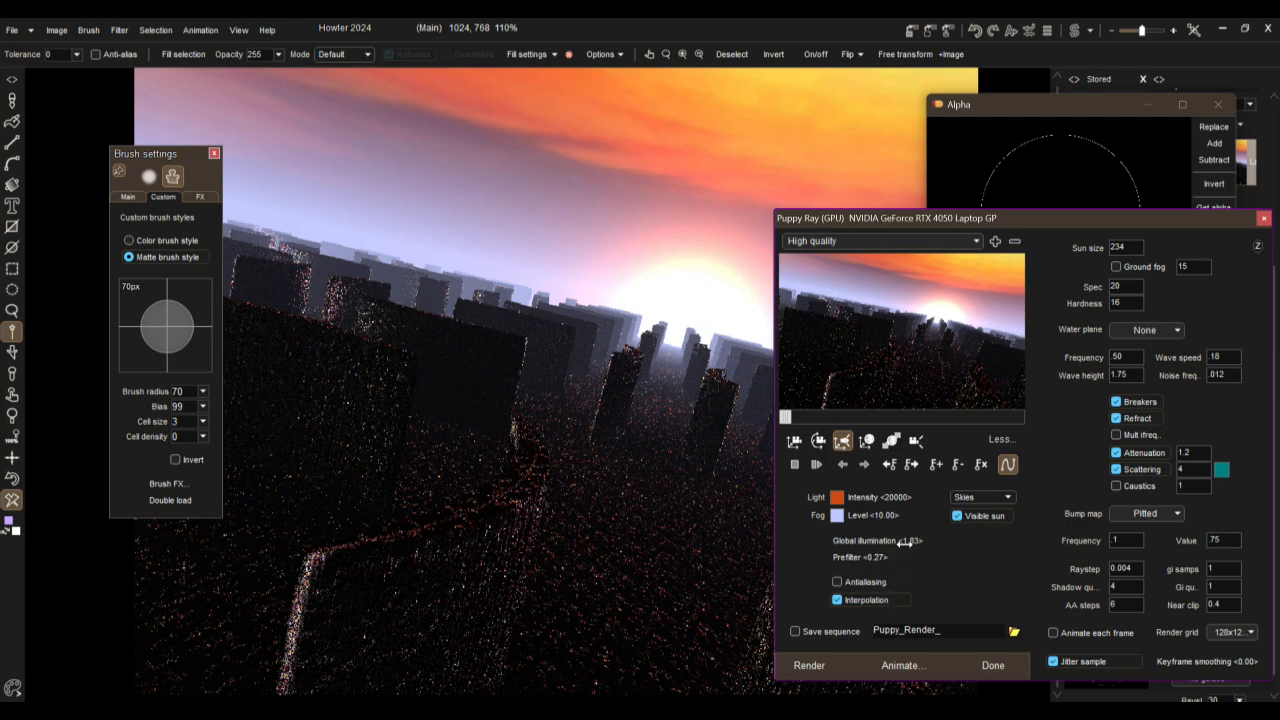
left_click_drag(1054, 540, 1079, 540)
left_click_drag(903, 541, 1208, 538)
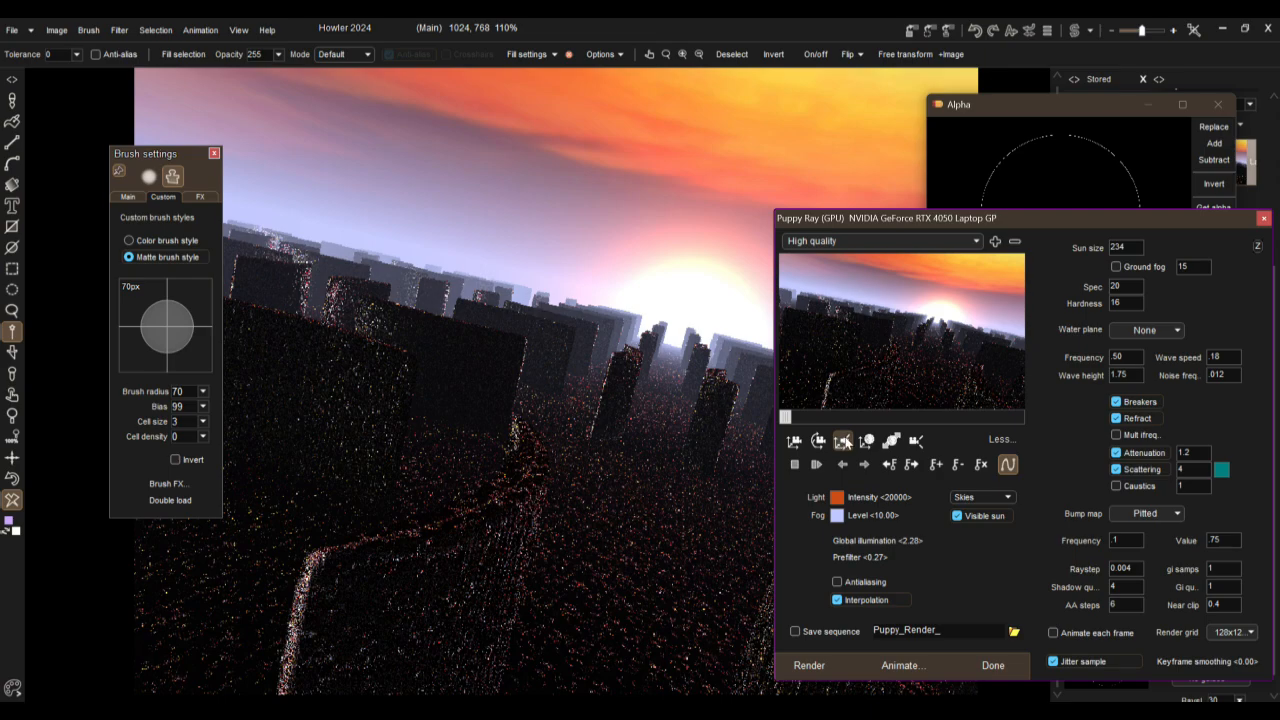
Step: Move the sun higher above the horizon and give its light an intensity of 34930 and the pale orange colour #E69C7B
left_click_drag(870, 378, 941, 325)
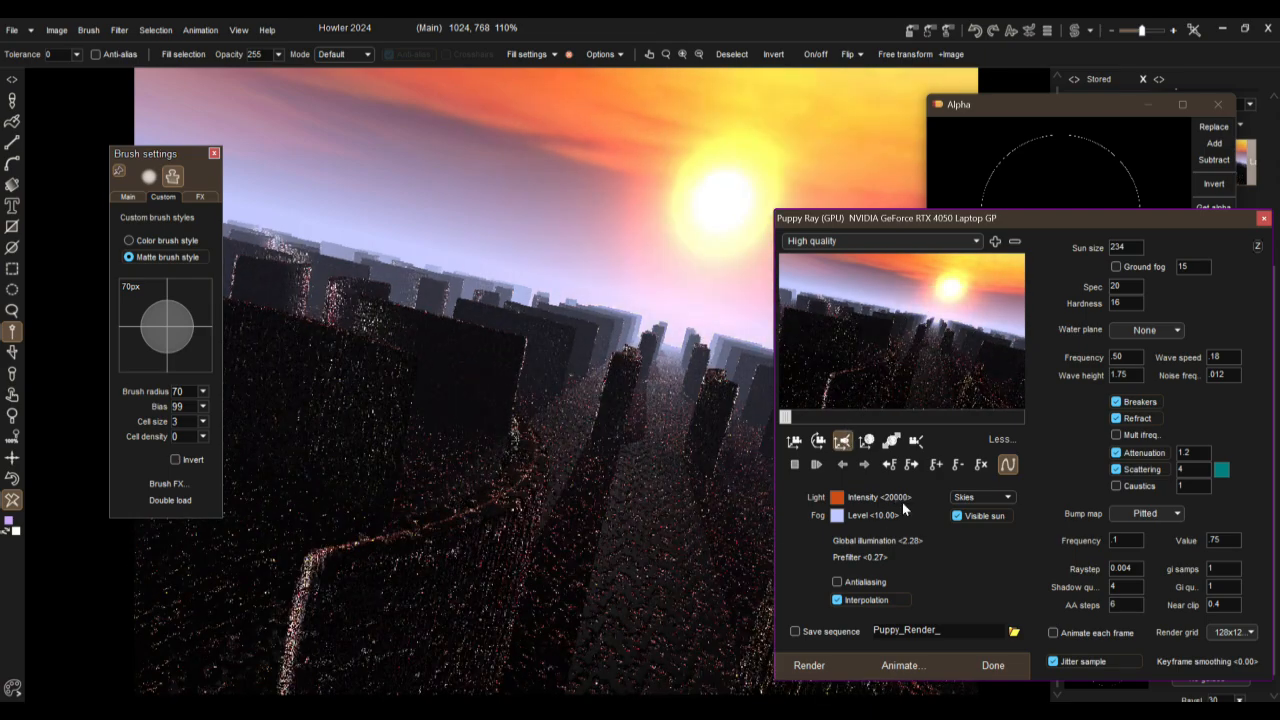
left_click_drag(893, 497, 988, 533)
left_click_drag(896, 498, 943, 503)
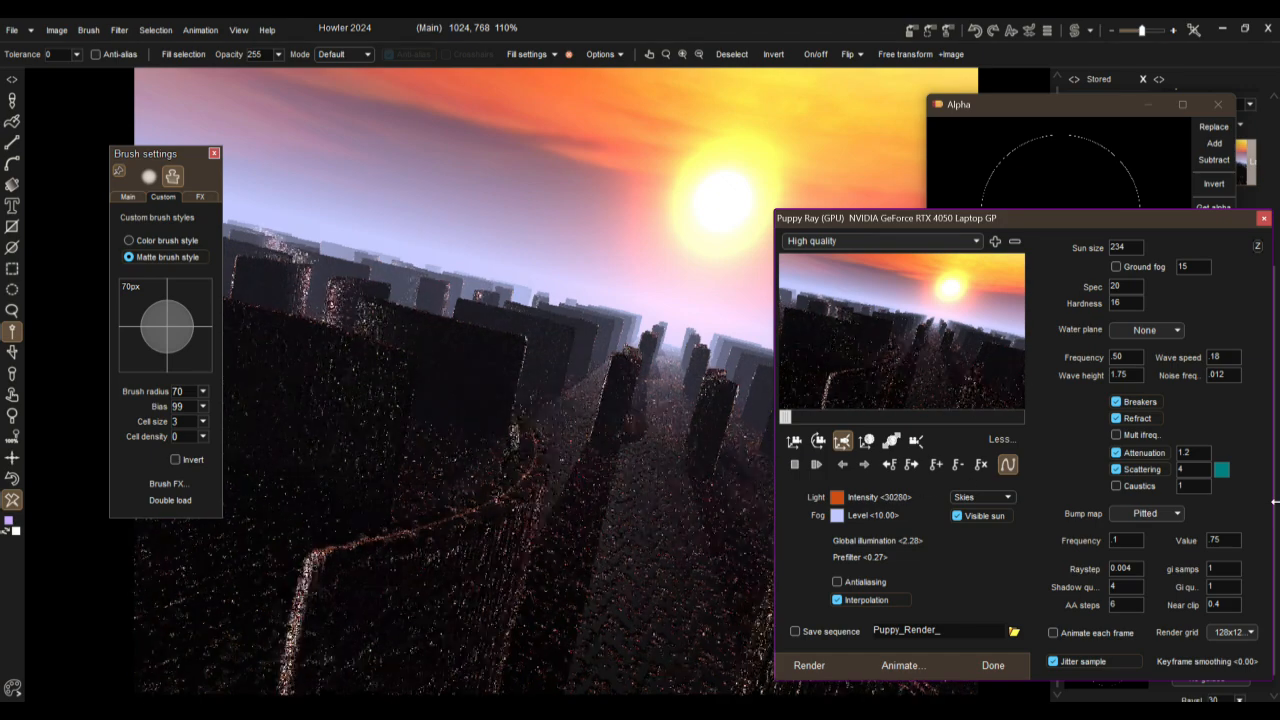
left_click(837, 498)
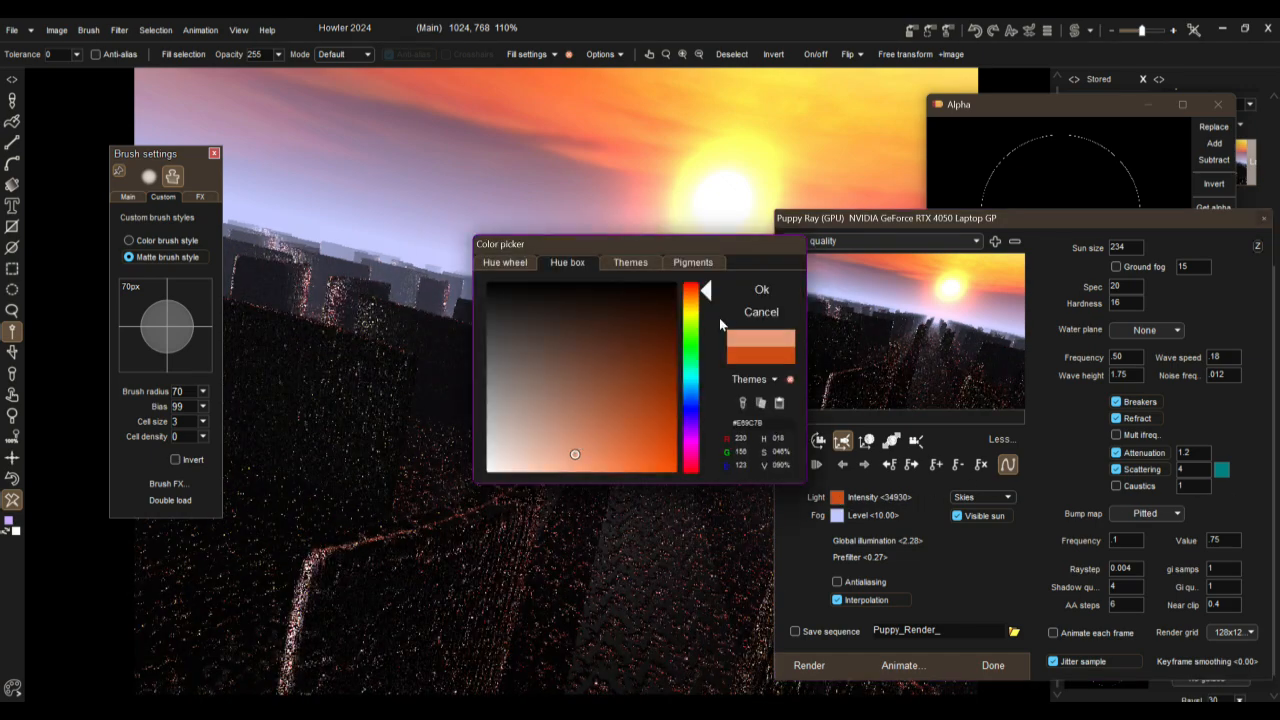
left_click(761, 289)
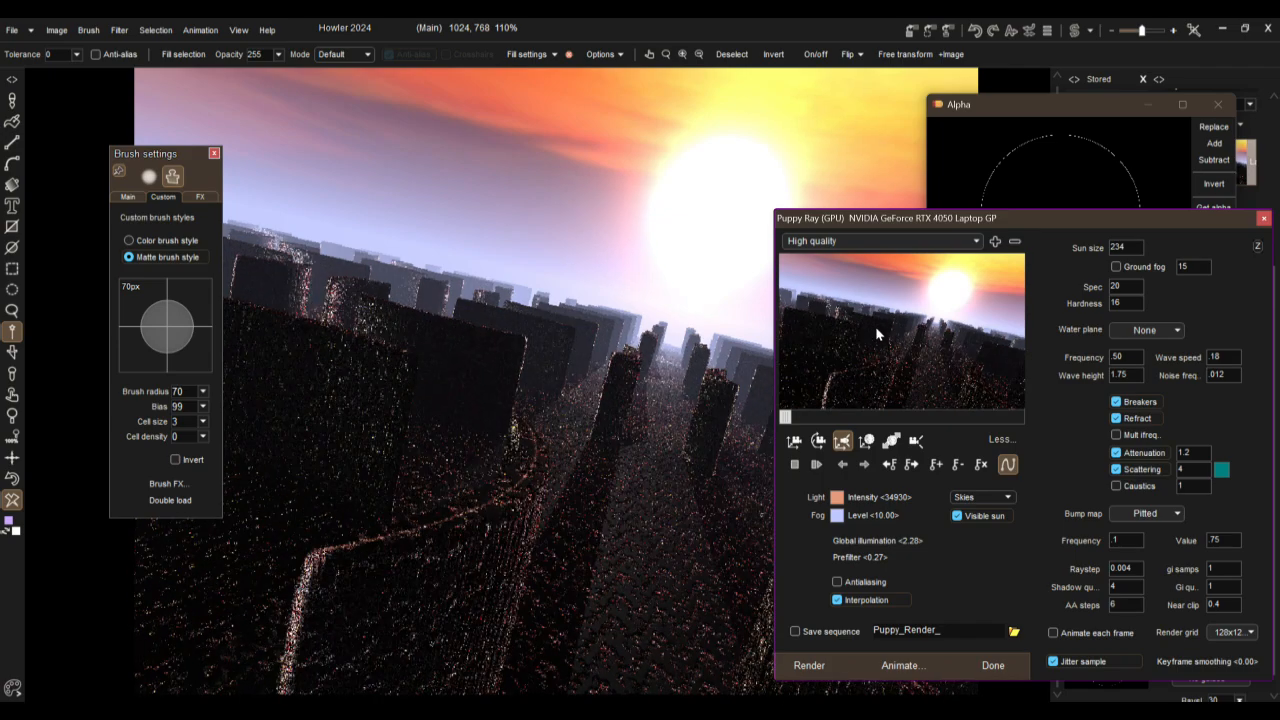
Step: Move the camera down among the walls so they tower close to the viewpoint with the sun behind them
left_click(794, 440)
left_click_drag(876, 342, 862, 20)
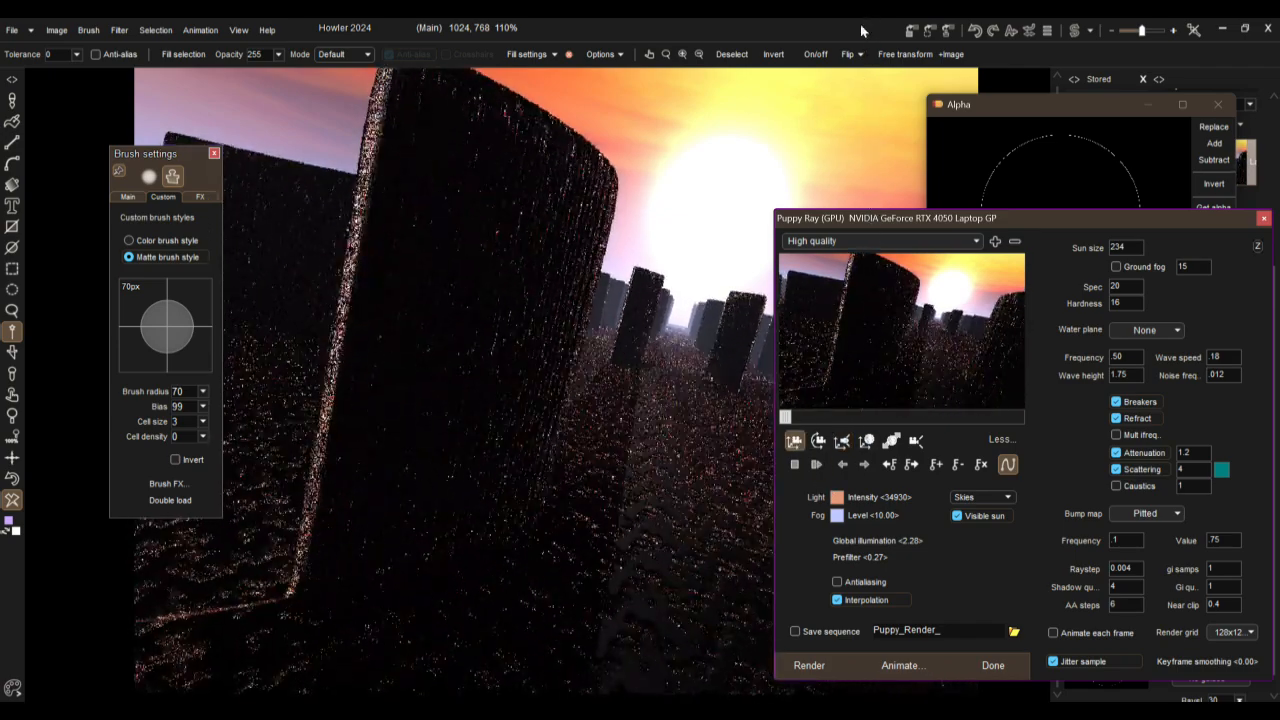
left_click_drag(991, 336, 928, 180)
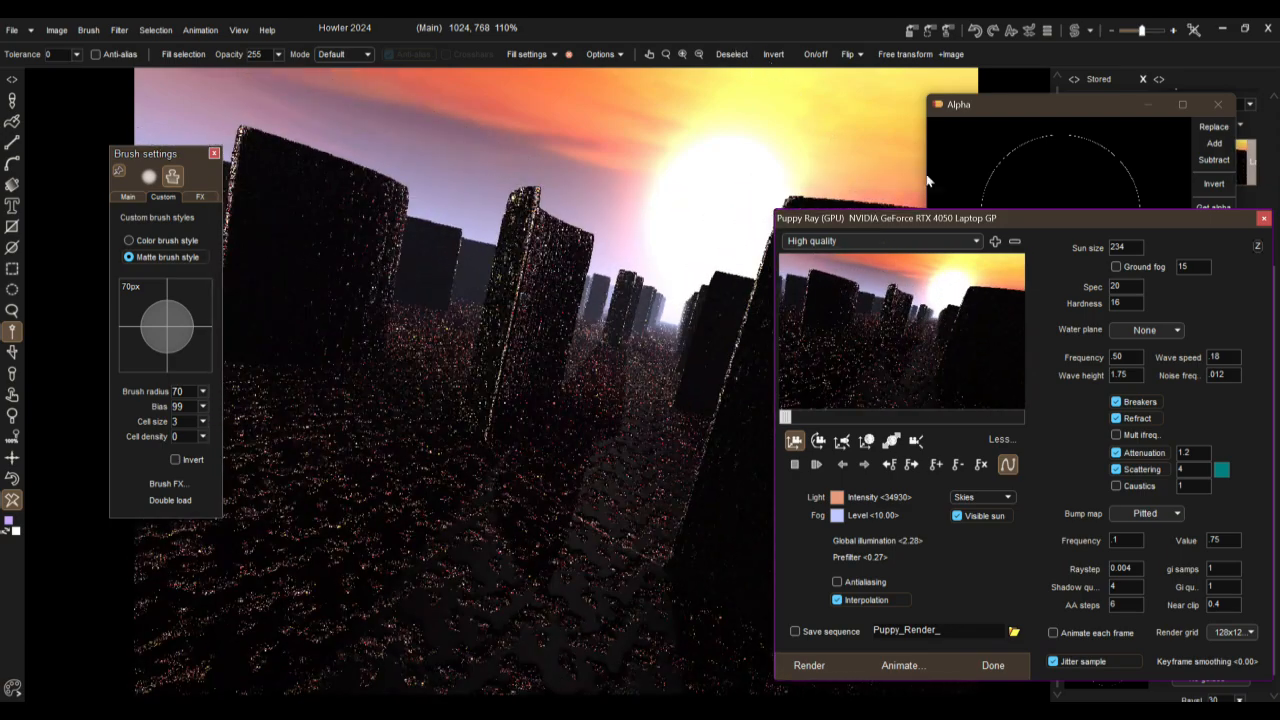
Step: Add a Perlin noise water plane and change its scattering colour from teal to a muted brown
left_click(1147, 332)
left_click(1142, 362)
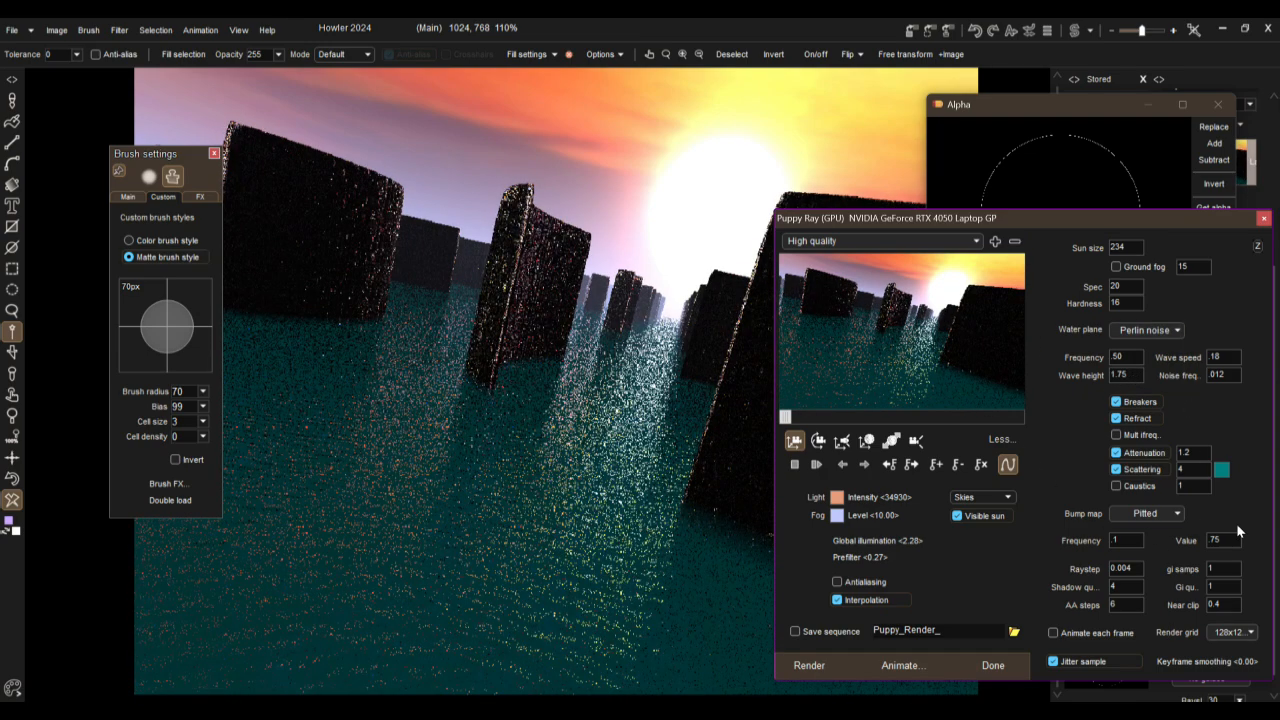
double_click(1191, 468)
left_click(1221, 471)
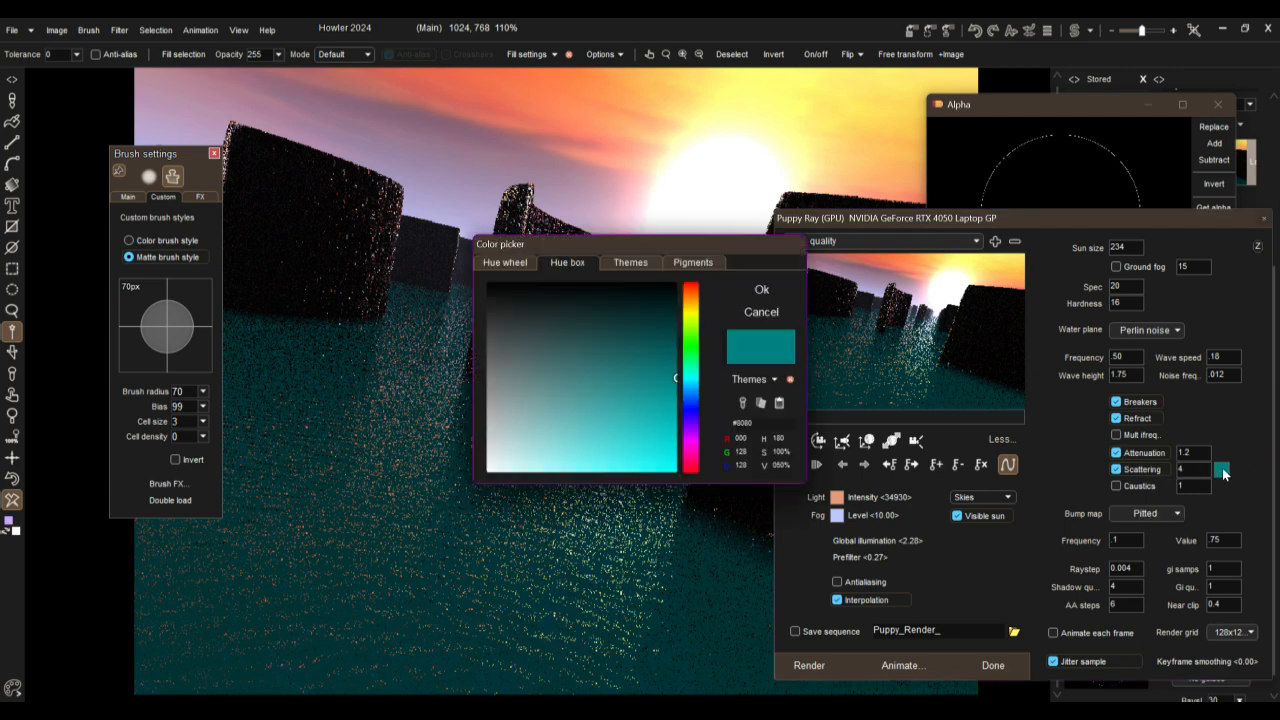
left_click(687, 304)
left_click(687, 301)
left_click(603, 378)
left_click(761, 289)
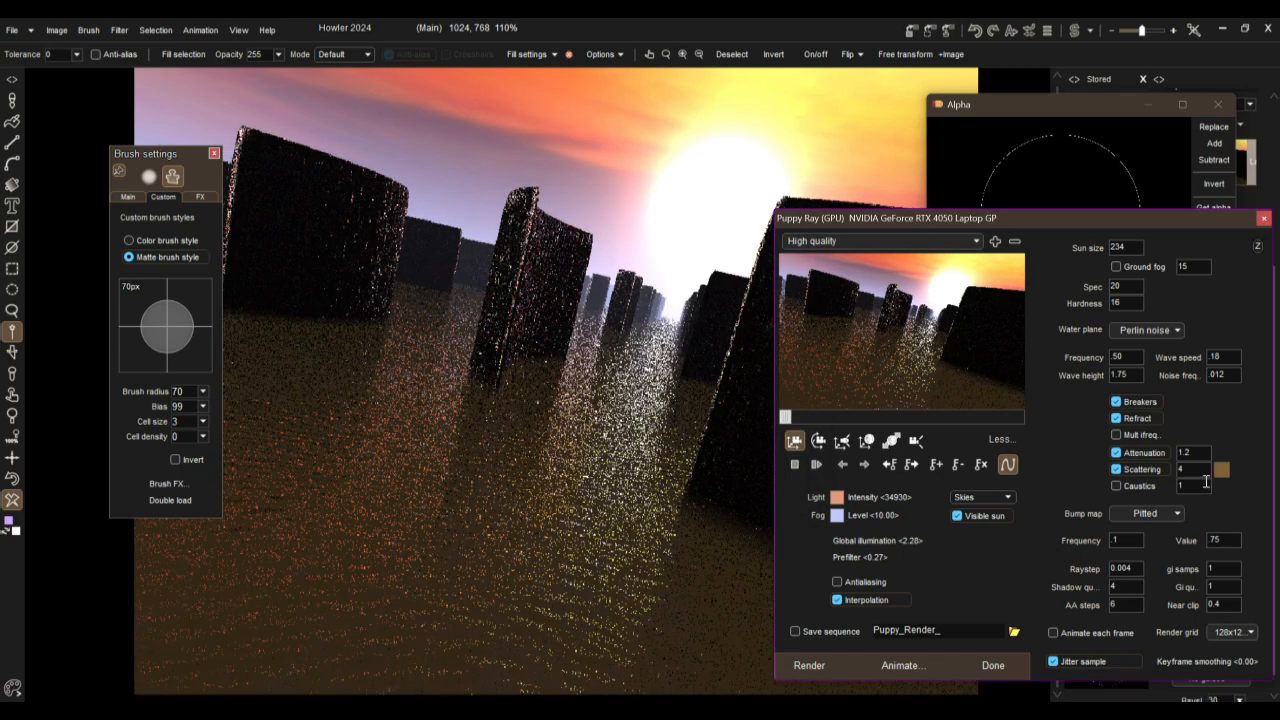
Step: Set the water's scattering to 2 and move the camera beside a large wall facing the sun's reflection
left_click_drag(1197, 470, 1157, 479)
type("1.")
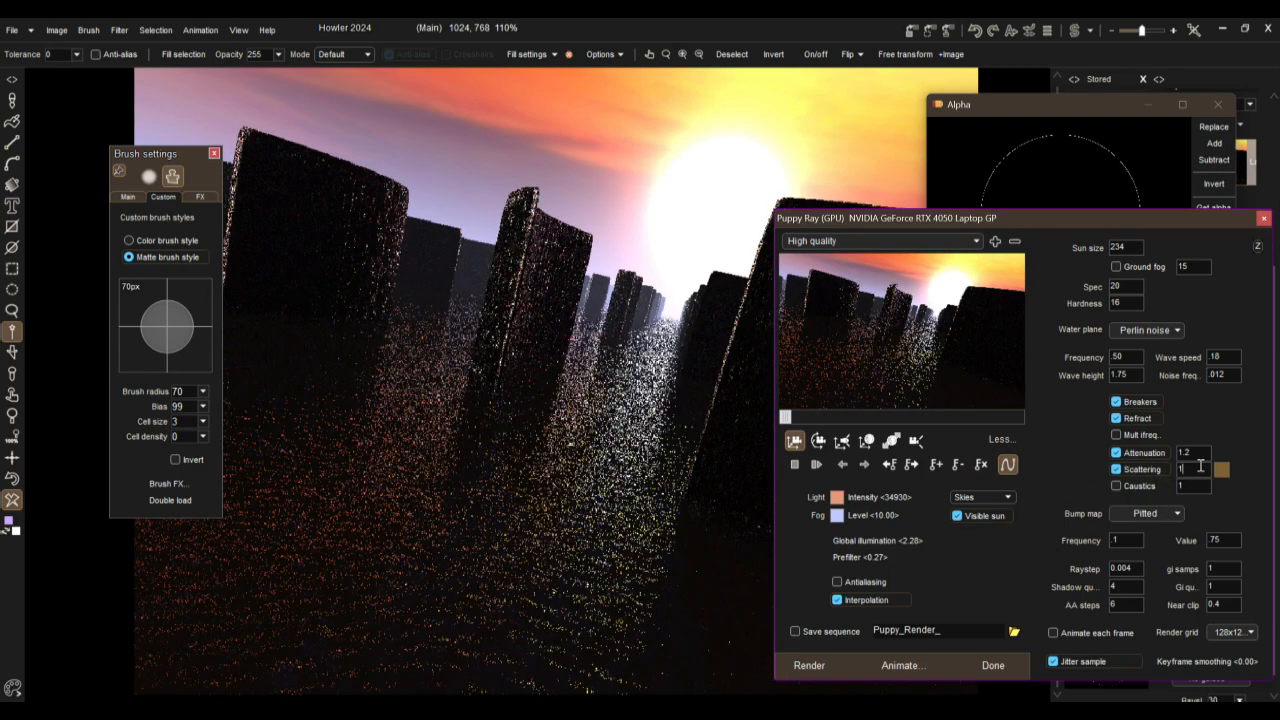
type("2")
left_click_drag(870, 357, 408, 286)
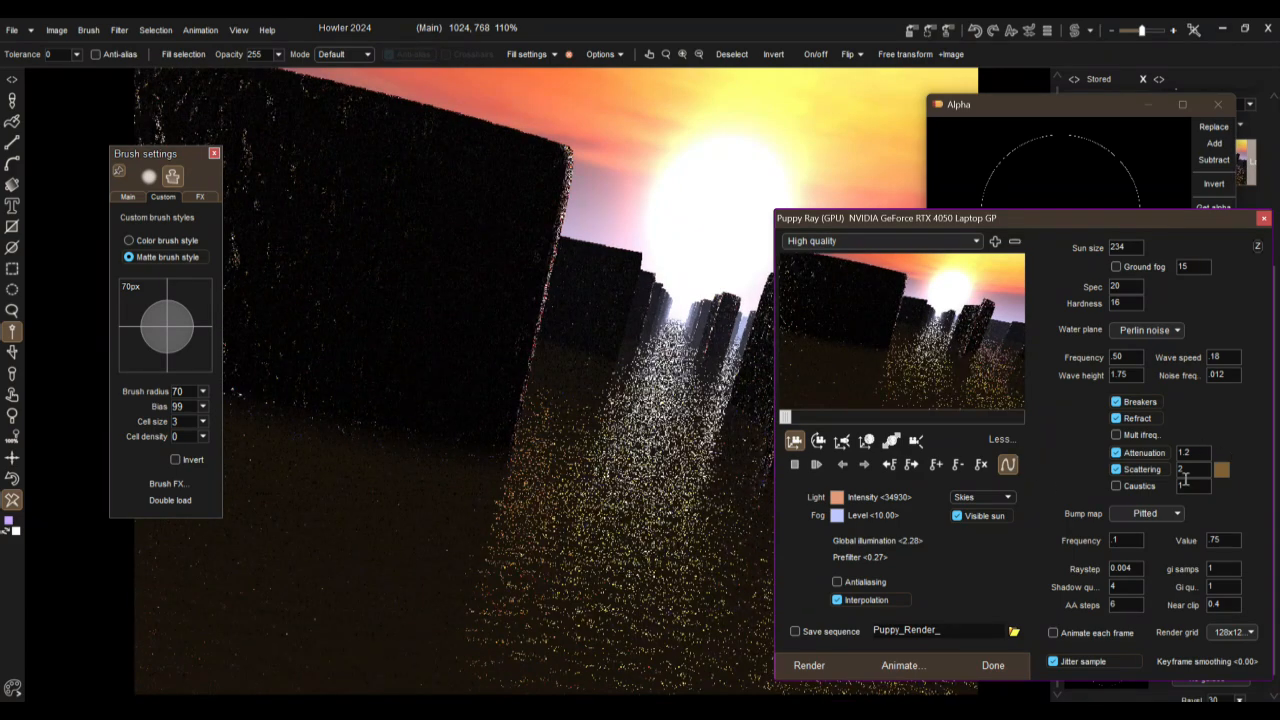
Step: Enable water caustics with a value of 22 and turn the camera slightly to bring more walls into frame
left_click(1137, 488)
left_click_drag(952, 355, 913, 405)
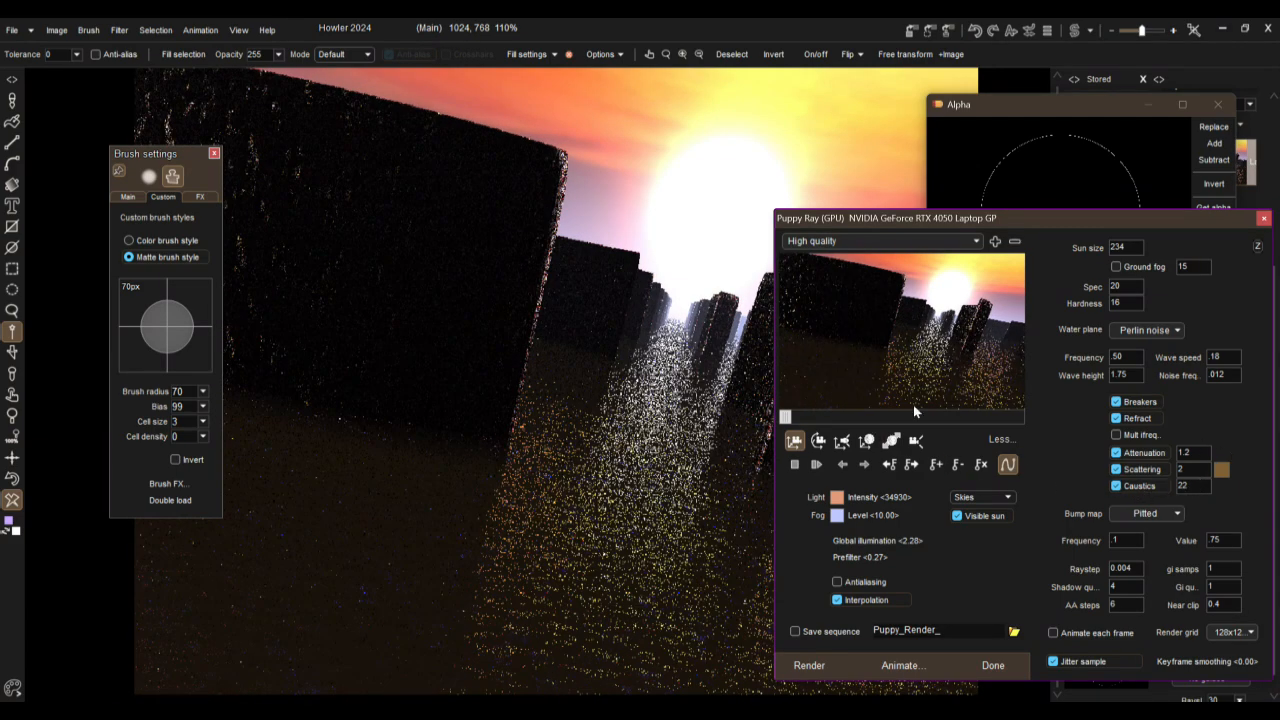
left_click(818, 441)
left_click_drag(1221, 298, 617, 387)
left_click_drag(806, 370, 532, 360)
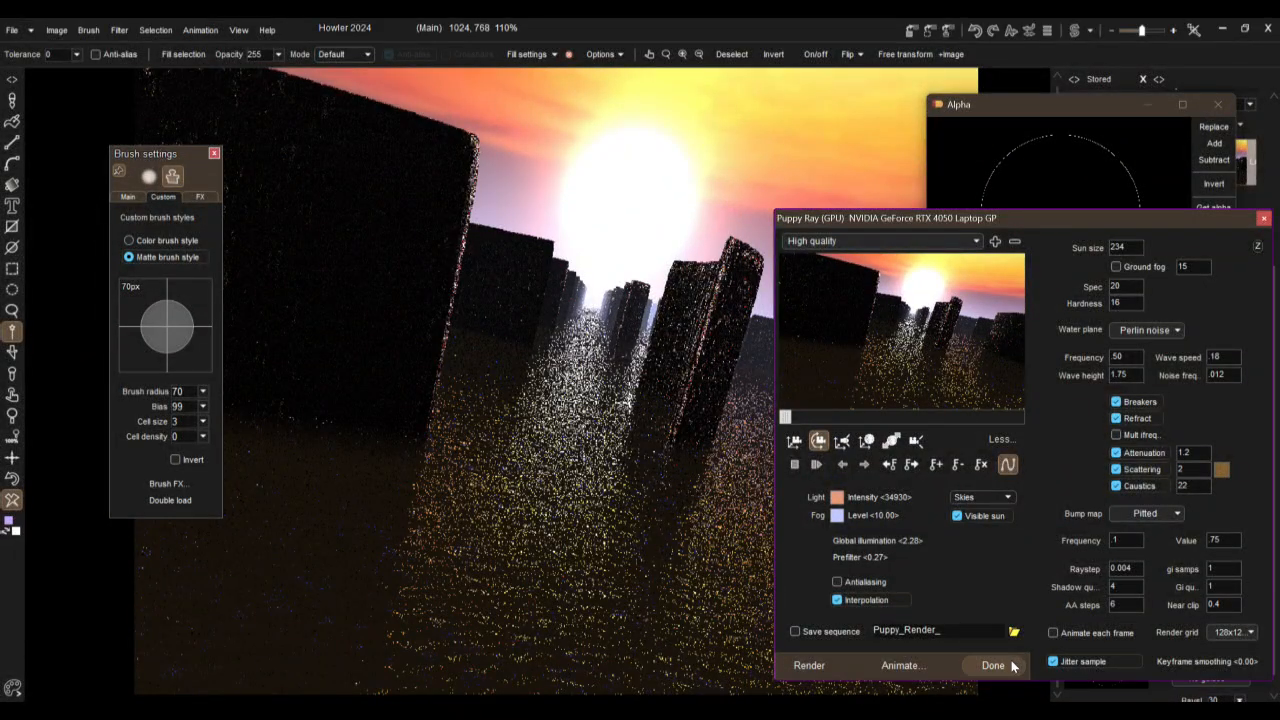
Step: Enable antialiasing, render the sunset water scene and finish the Puppy Ray session
left_click(837, 582)
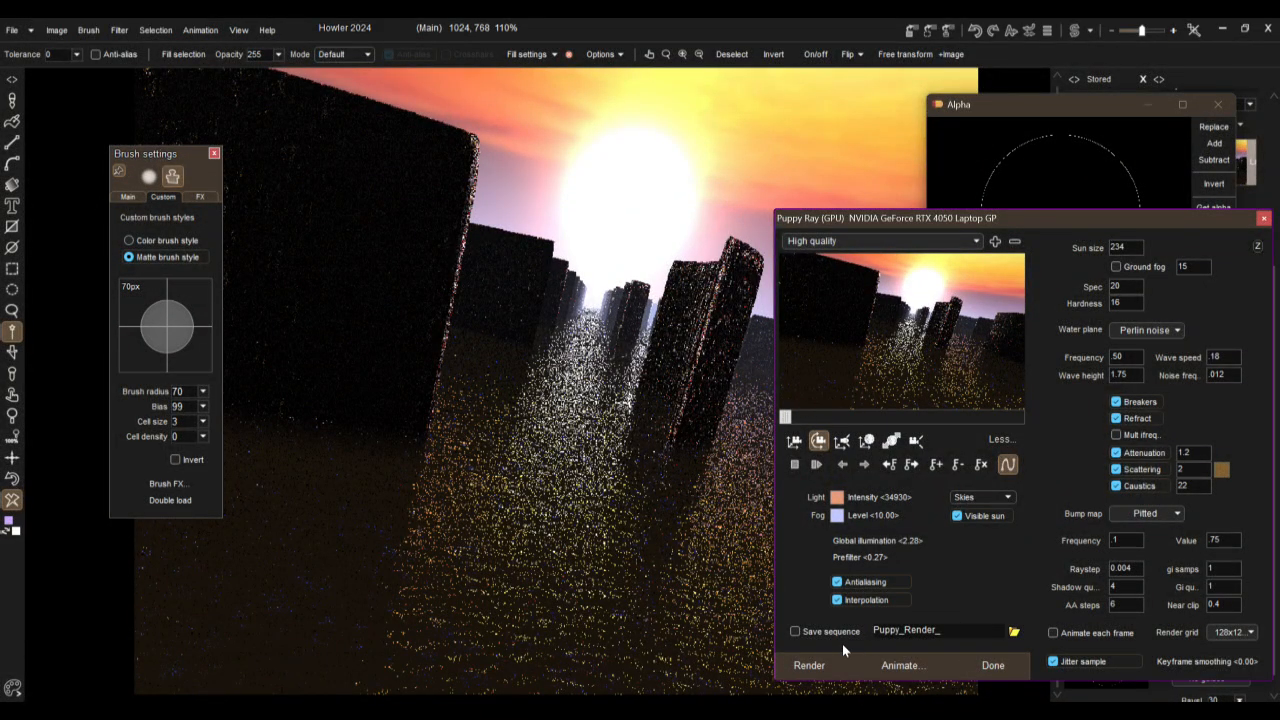
left_click(817, 667)
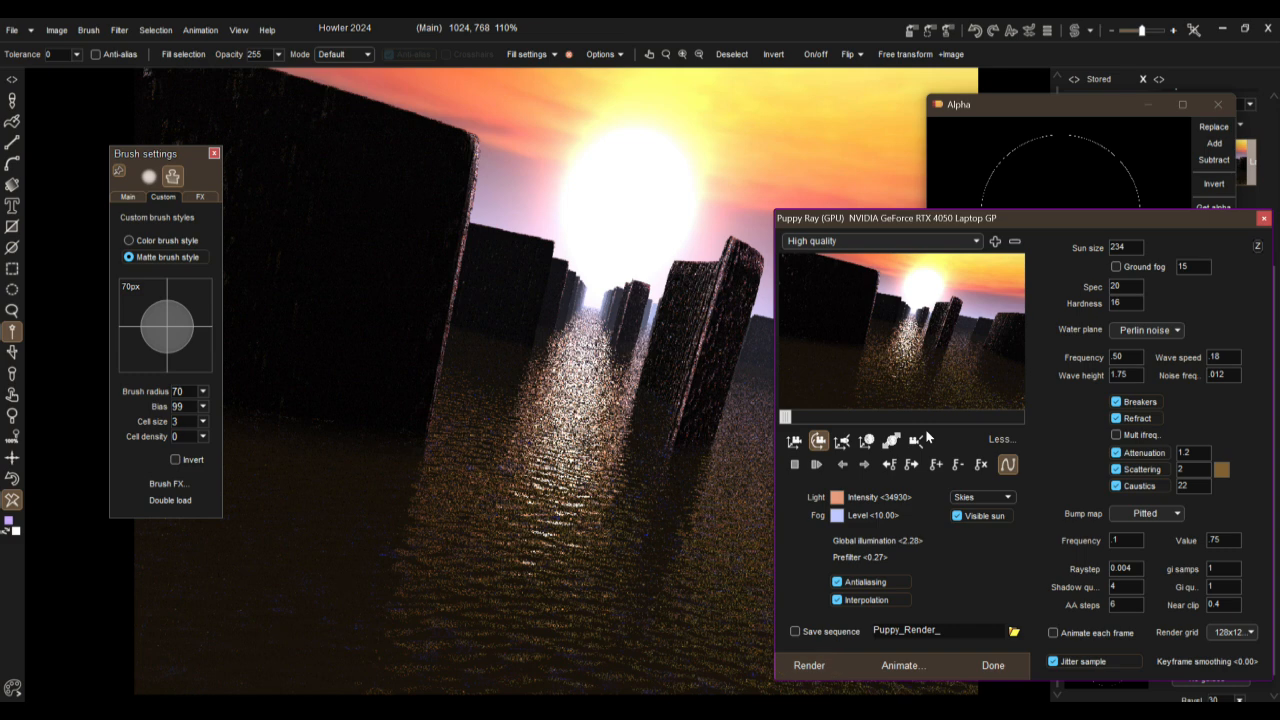
left_click(993, 666)
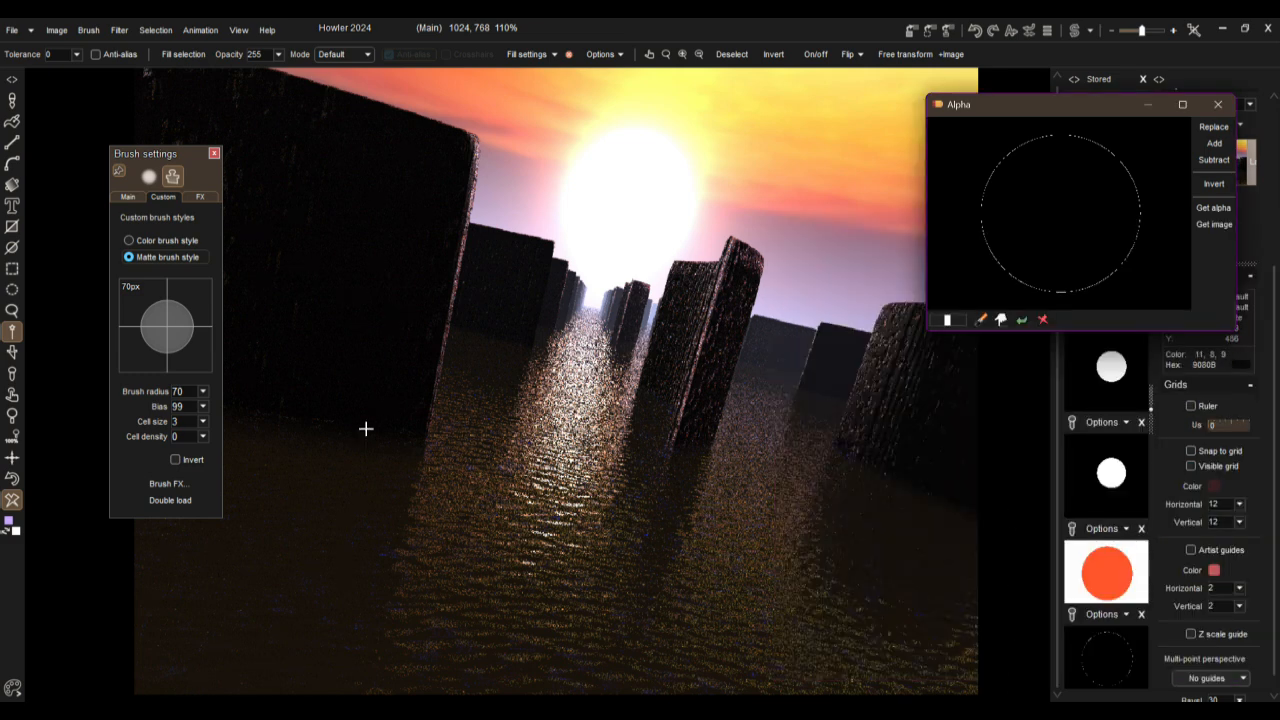
Step: Store a copy of the rendered image and bring the white arcs image back onto the canvas
left_click(1149, 105)
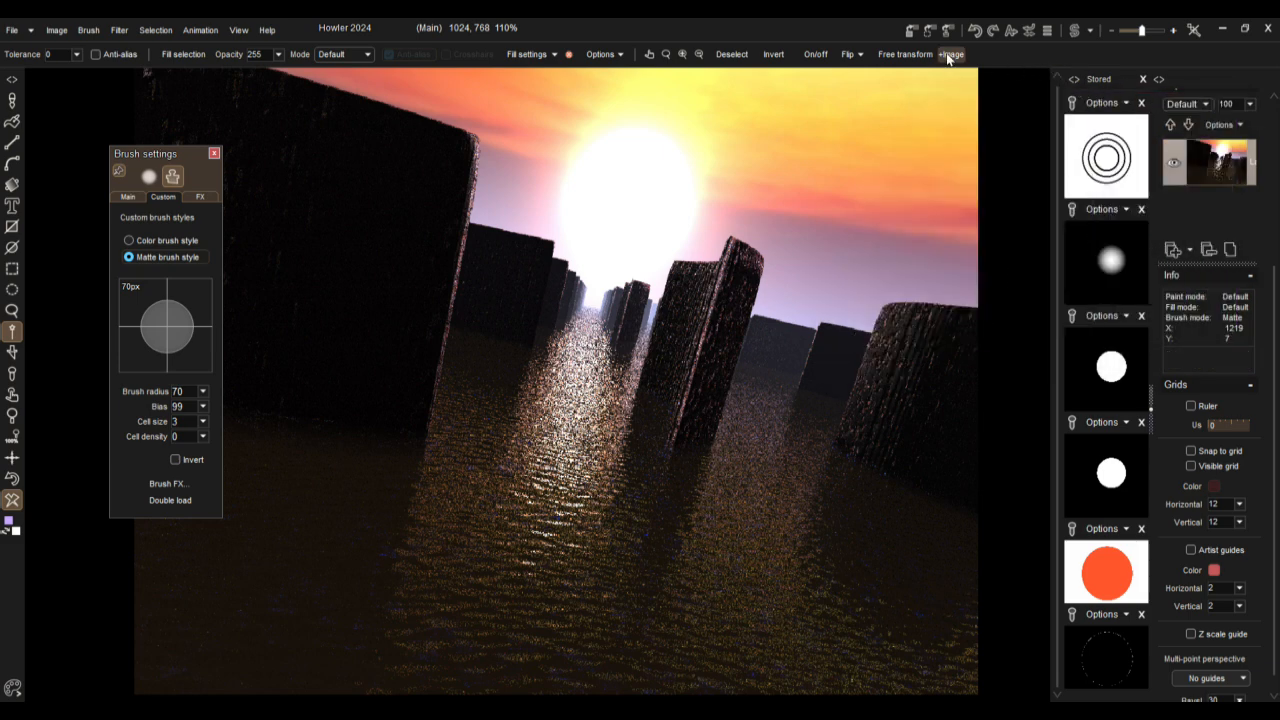
left_click(912, 34)
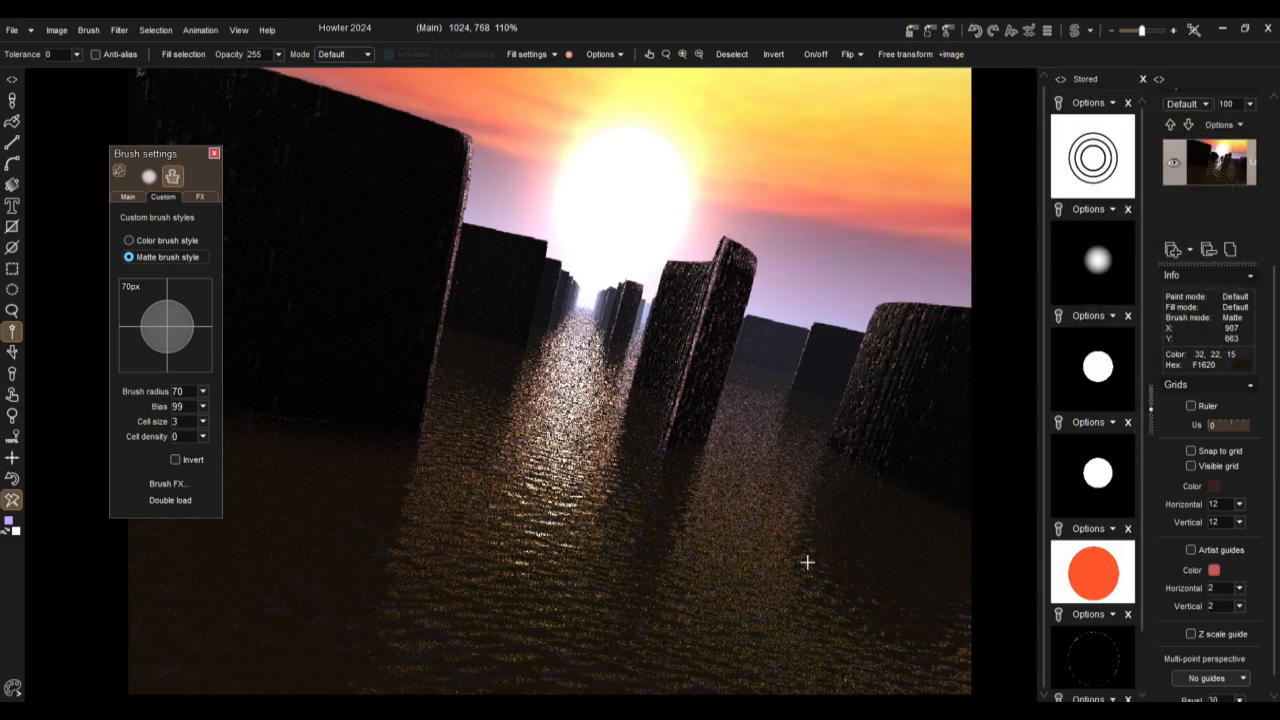
scroll(1130, 665, "down", 2)
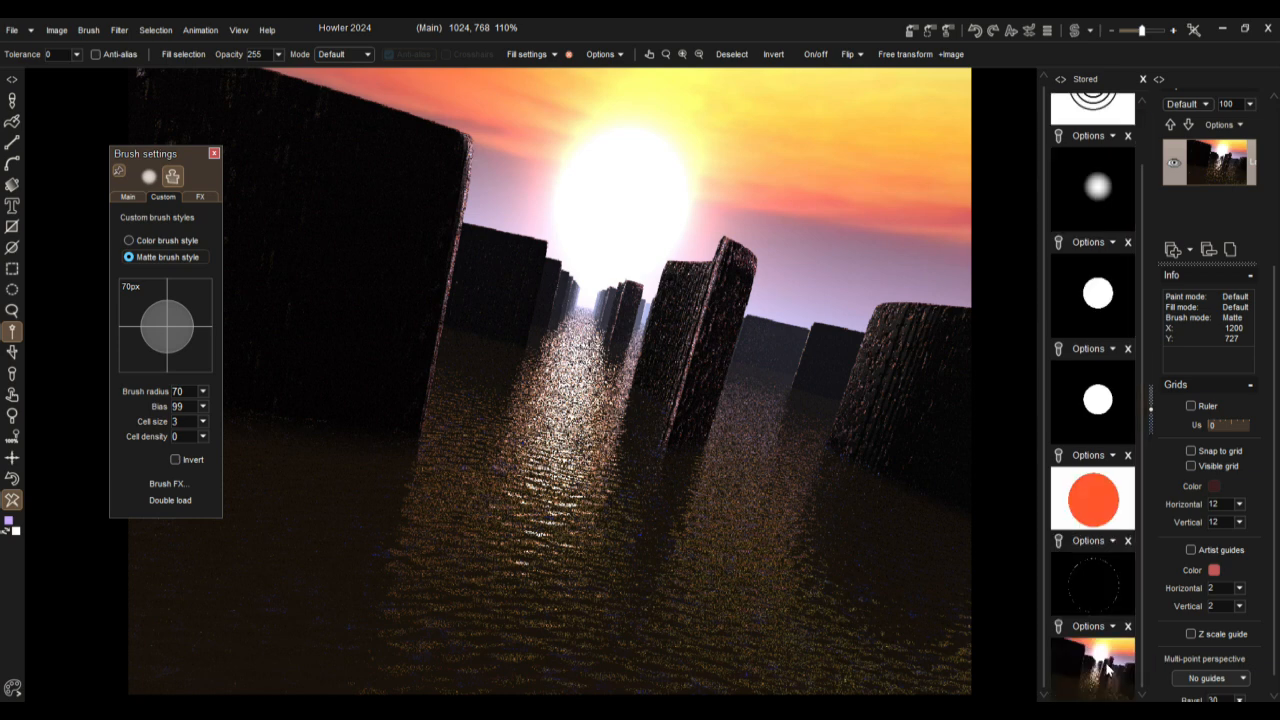
left_click(13, 481)
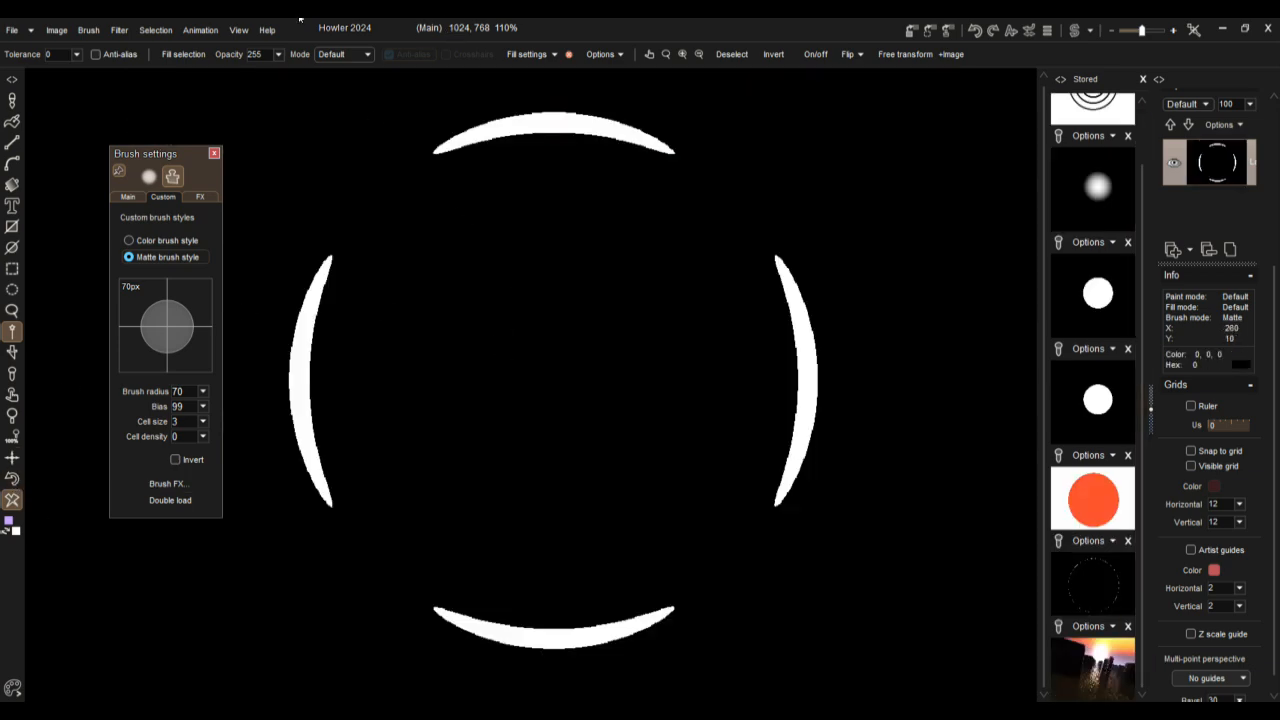
Step: Create a 123-frame animation at 24 fps from copies of the current frame, and close the brush settings
left_click(200, 30)
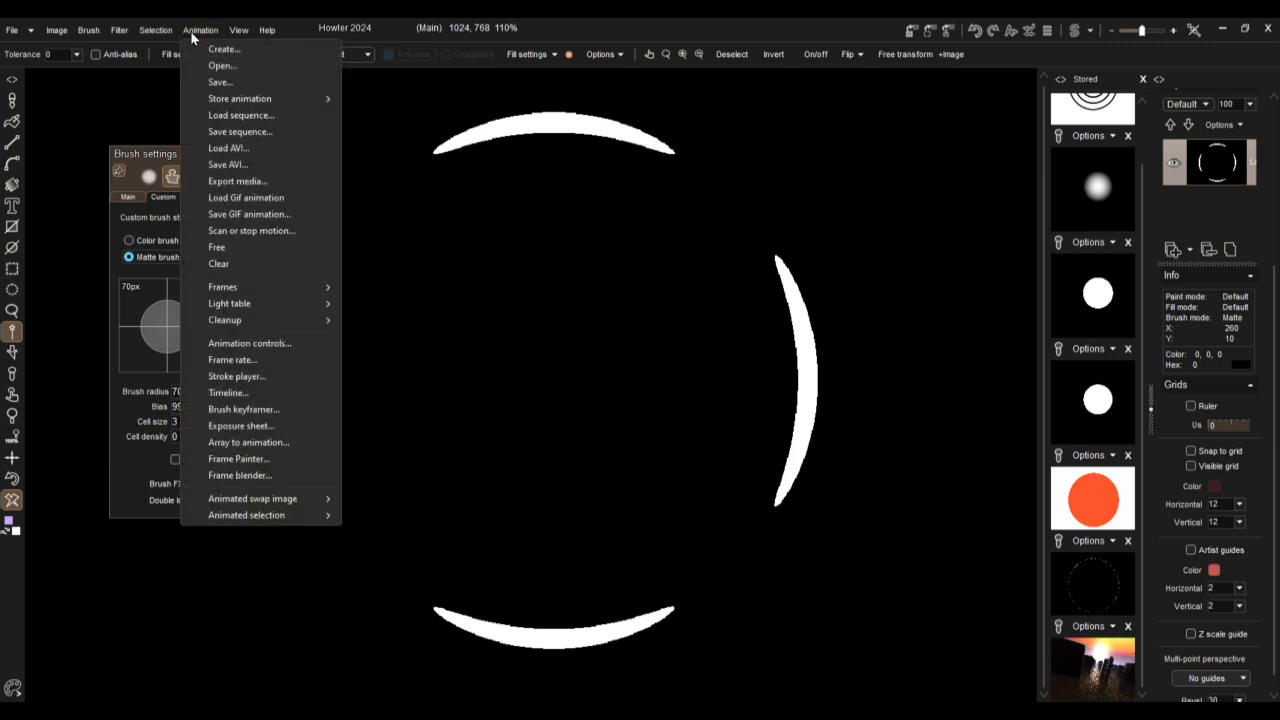
left_click(211, 50)
left_click_drag(502, 300, 476, 299)
type("123")
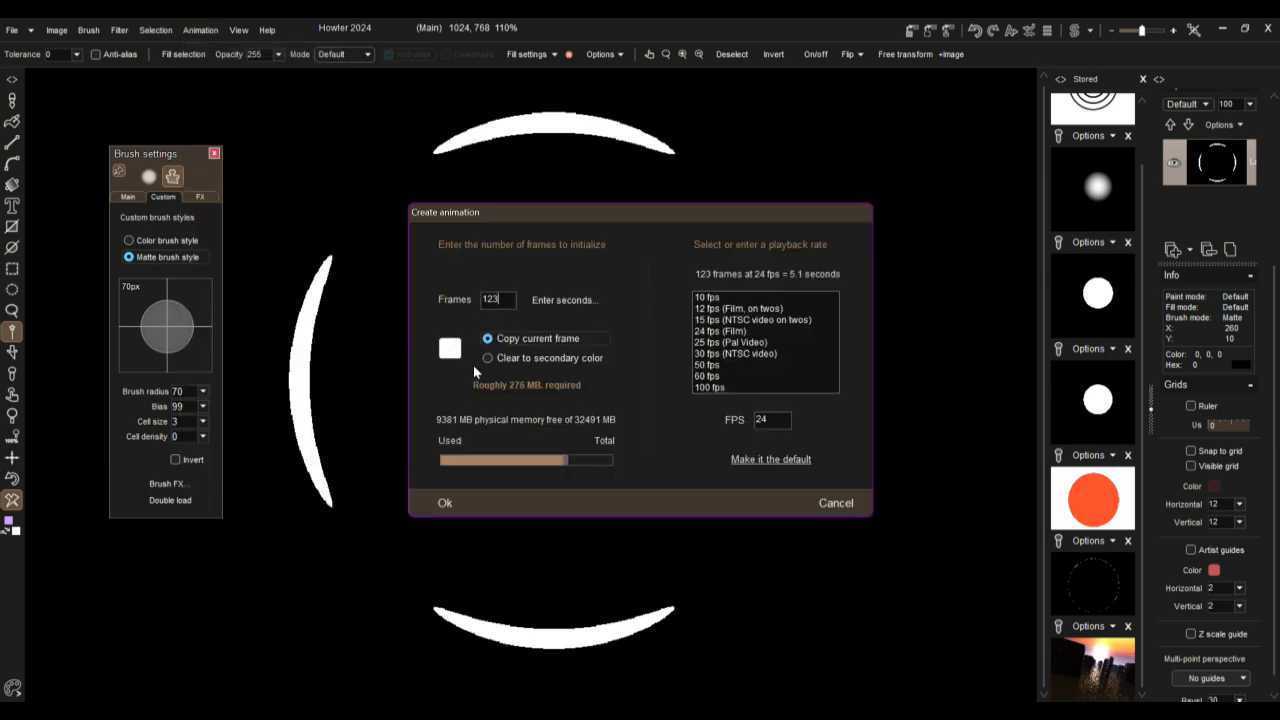
left_click(446, 502)
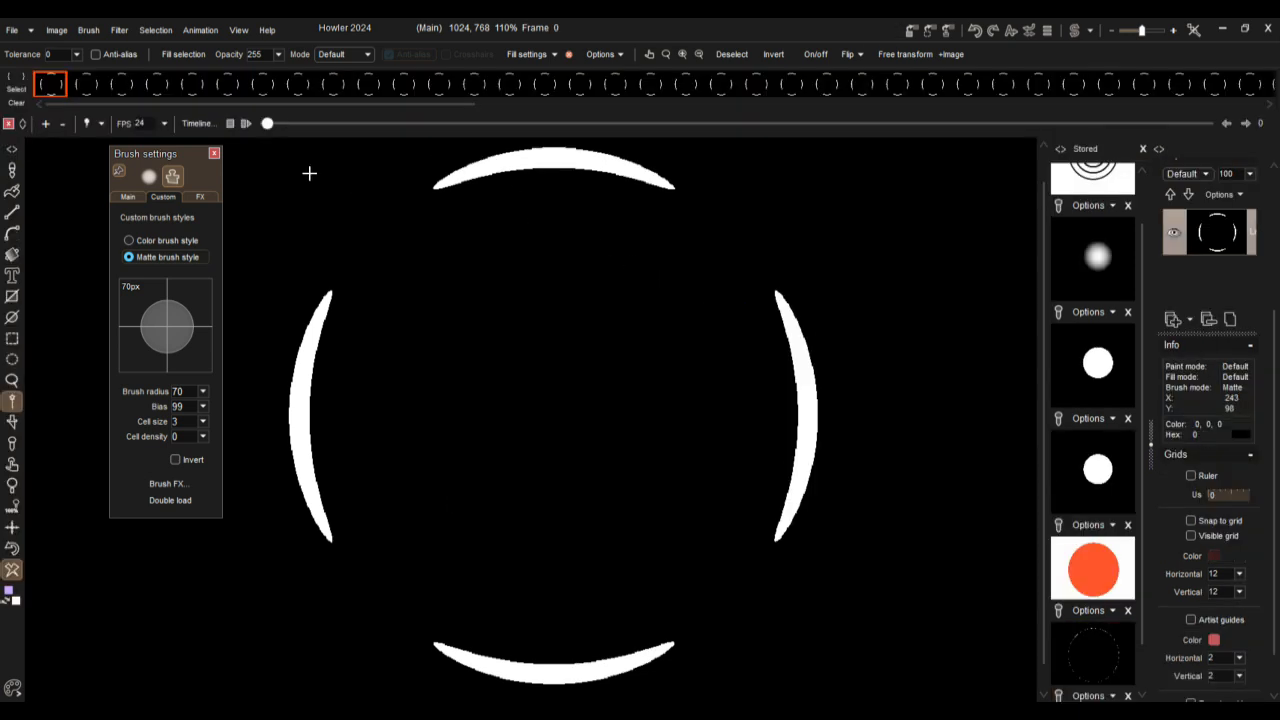
left_click(214, 153)
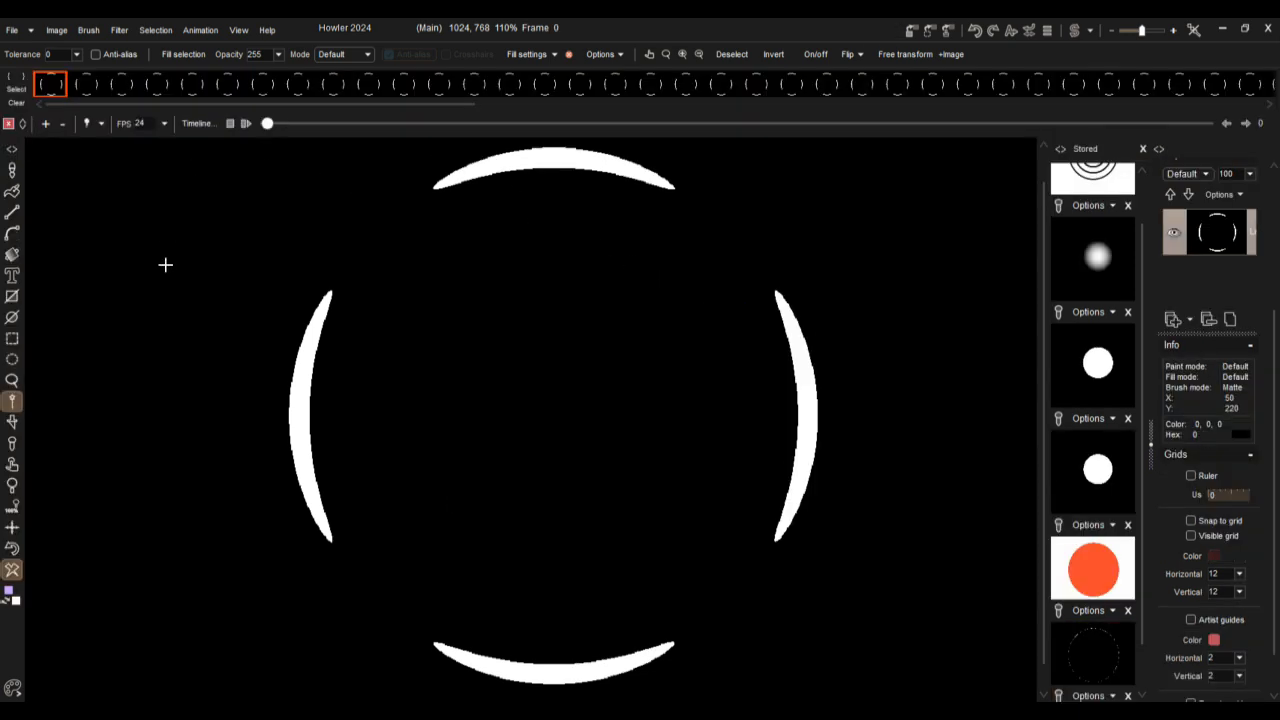
Step: Open Puppy Ray GPU on the animation's first frame and move its window clear of the main scene view
left_click_drag(316, 126, 158, 72)
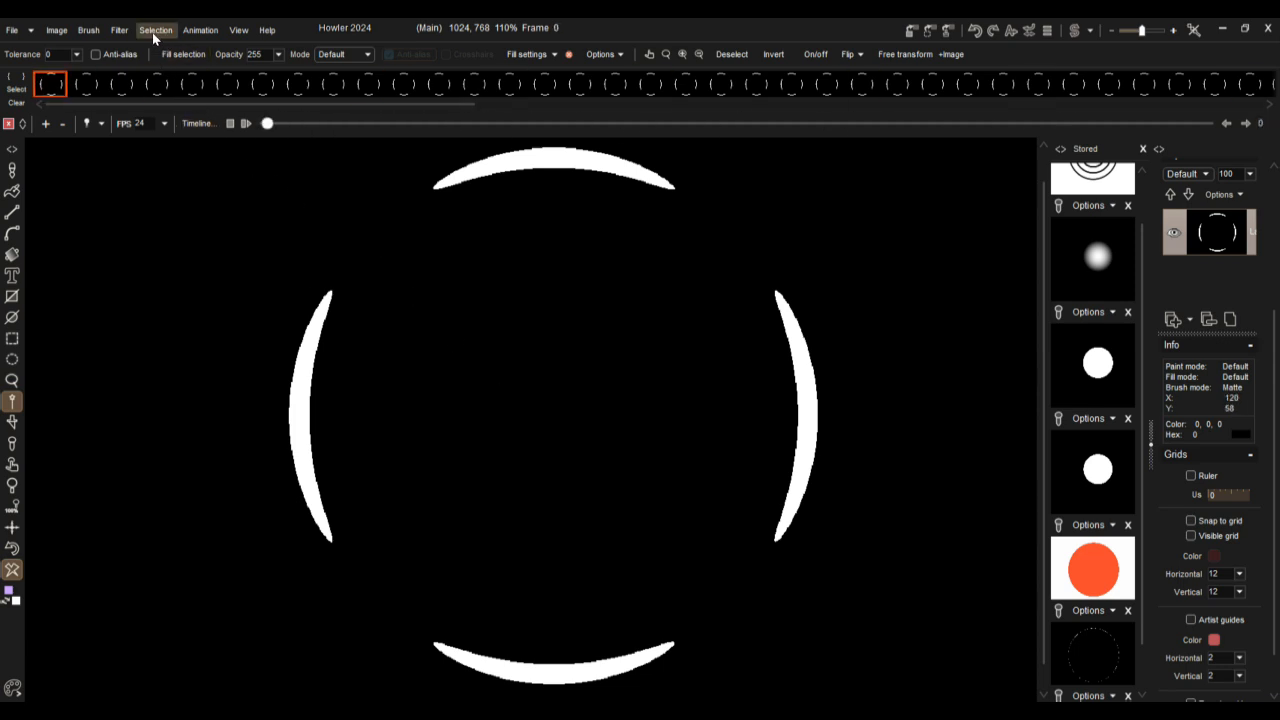
left_click(200, 30)
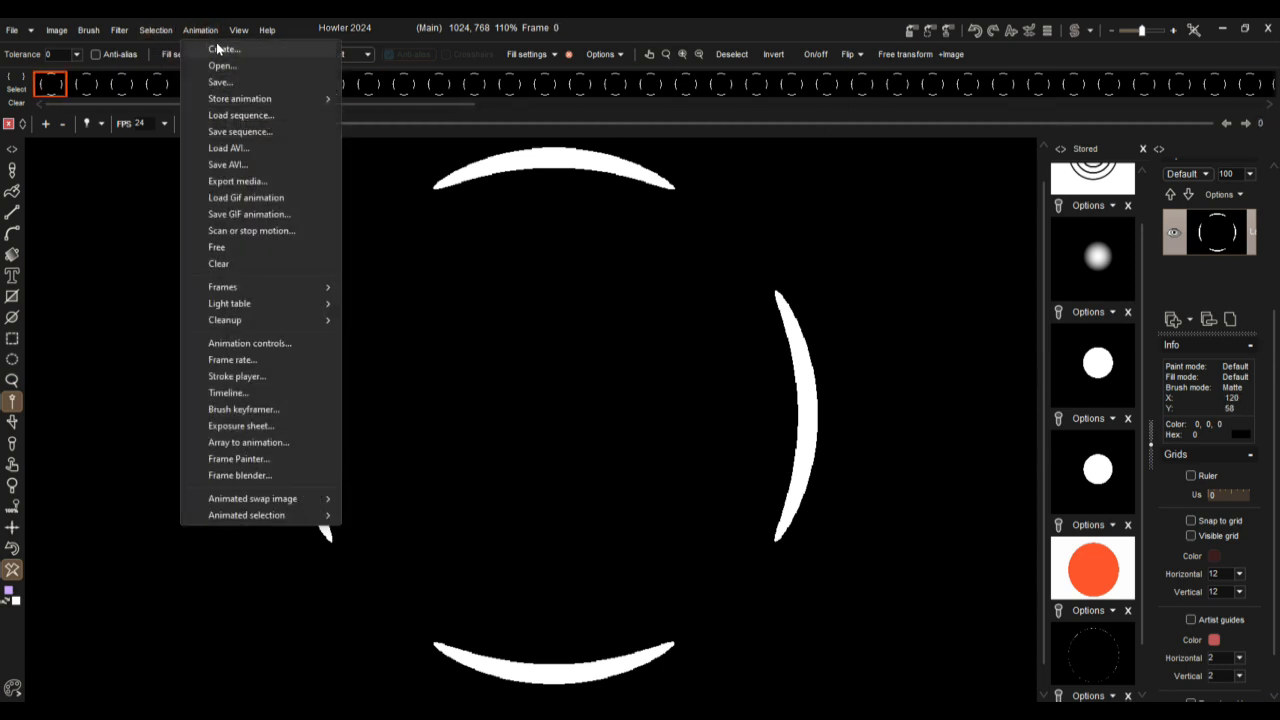
left_click(113, 30)
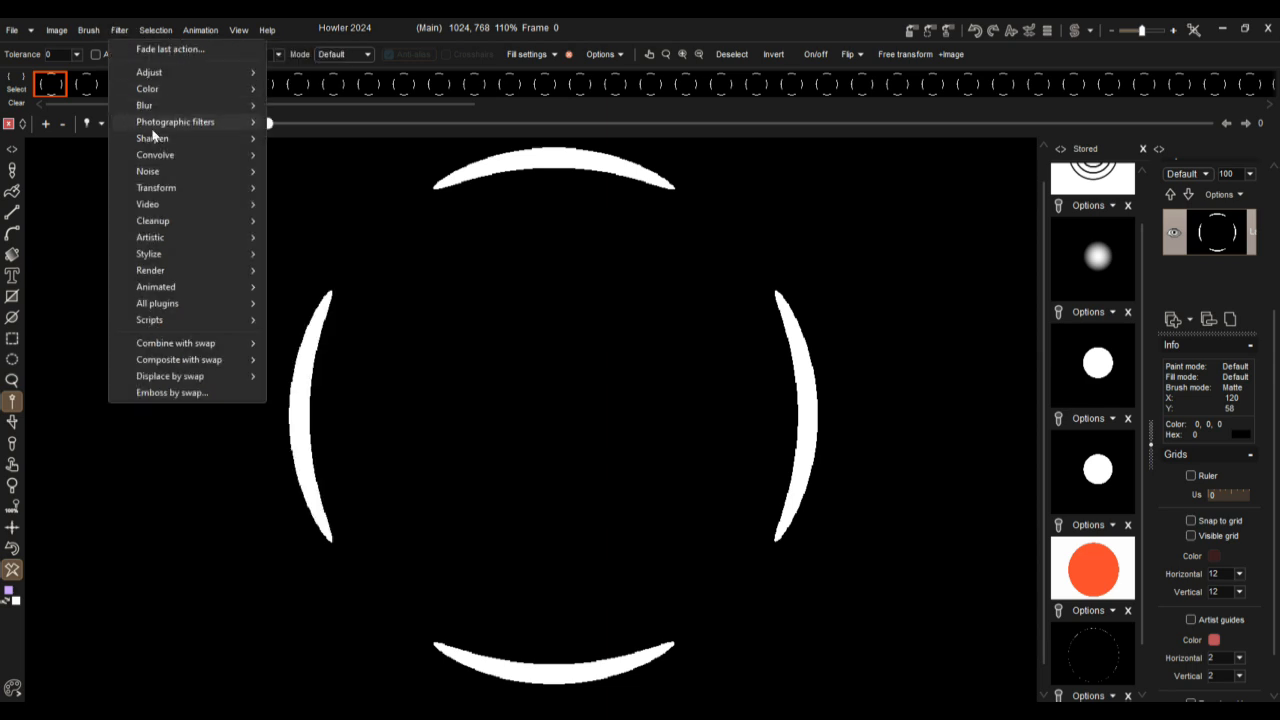
mouse_move(158, 188)
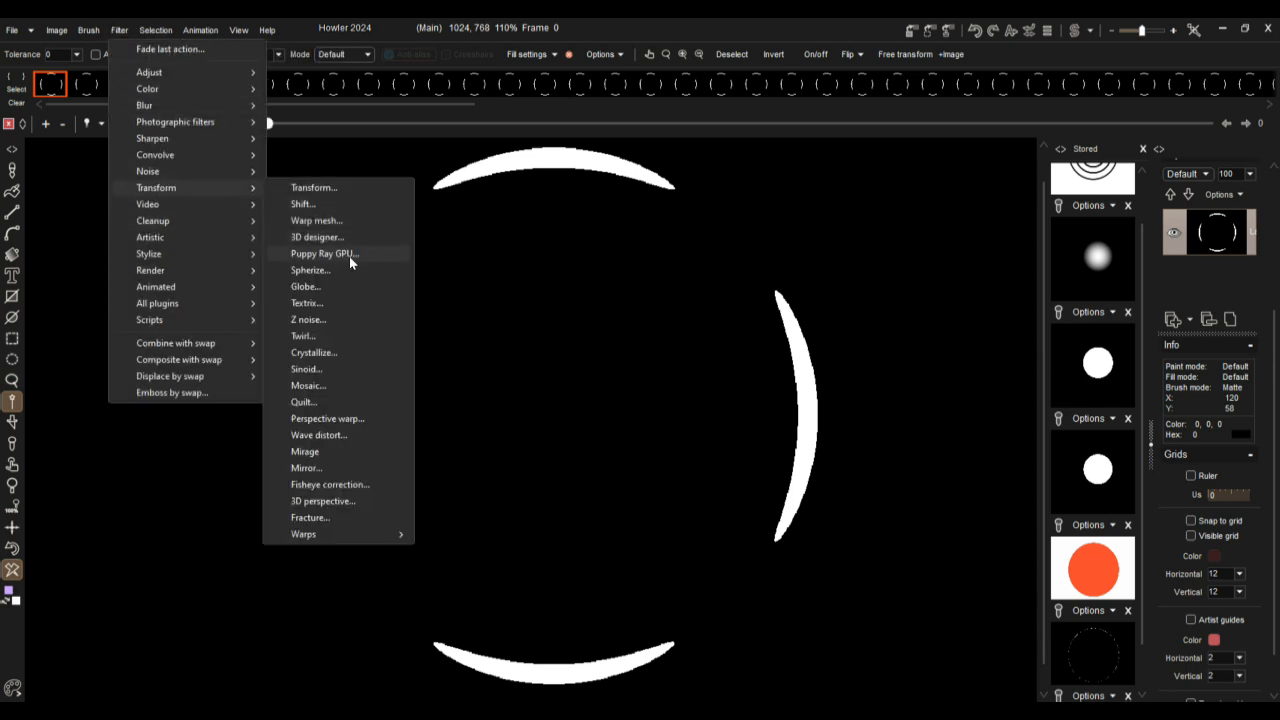
left_click(330, 254)
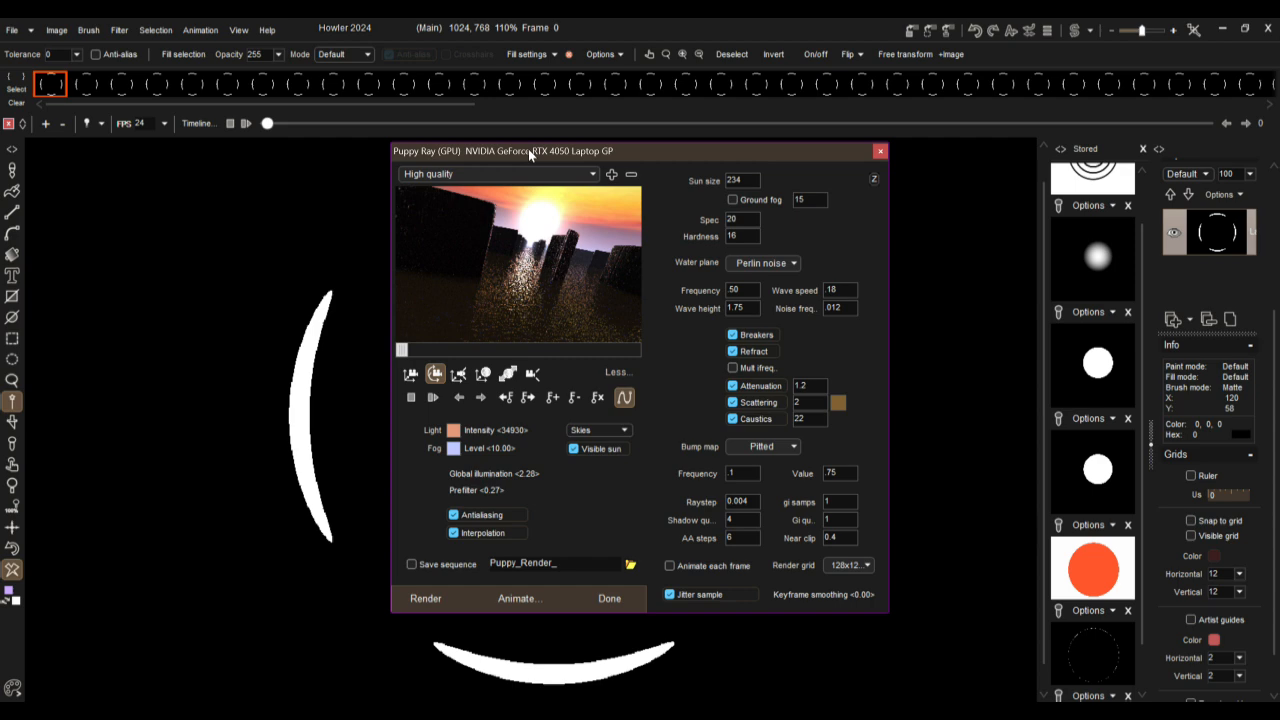
left_click_drag(533, 160, 900, 258)
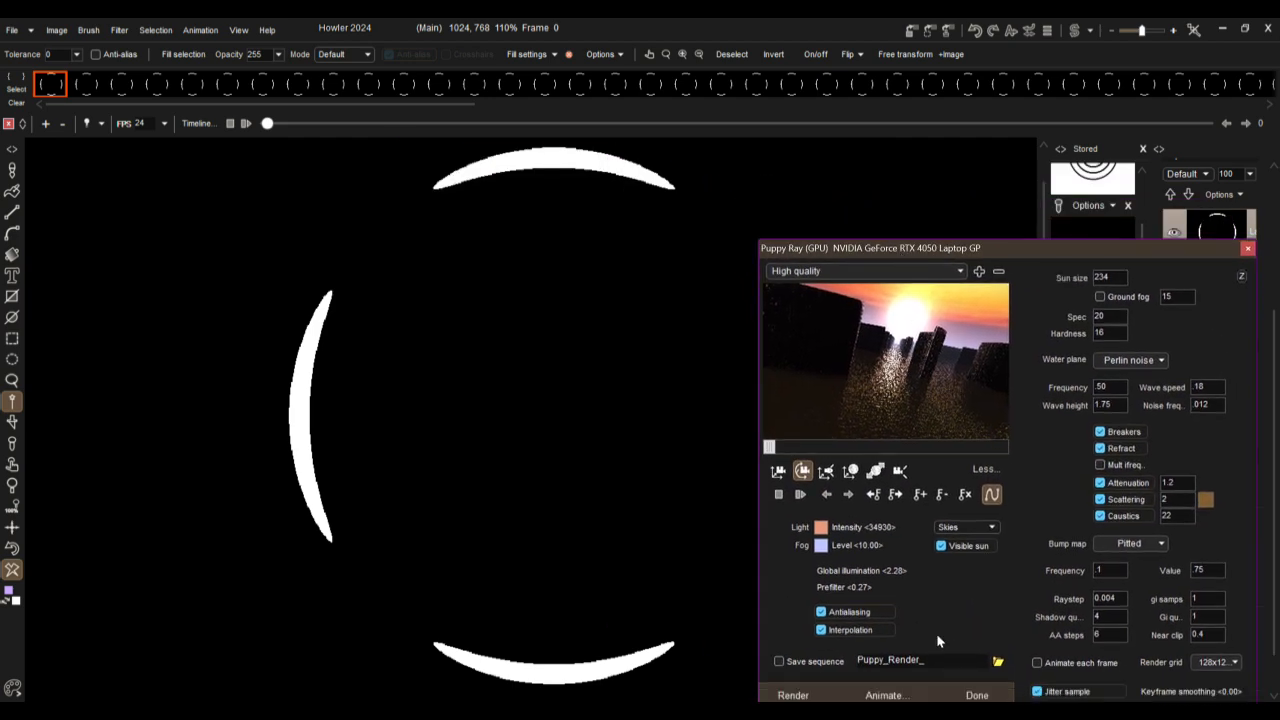
left_click(887, 493)
left_click_drag(944, 248, 953, 190)
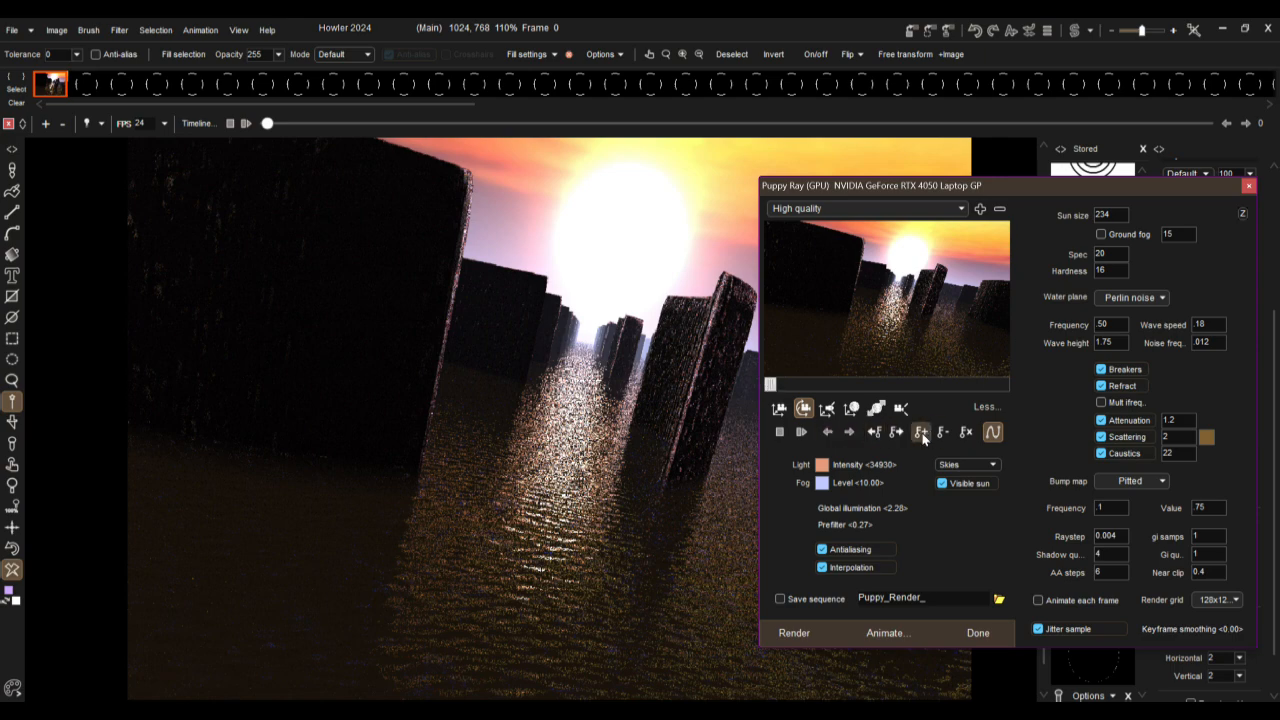
Step: Turn off antialiasing and try to reposition and turn the camera at frame 122 for a wider view, returning to frame 0
left_click(1004, 386)
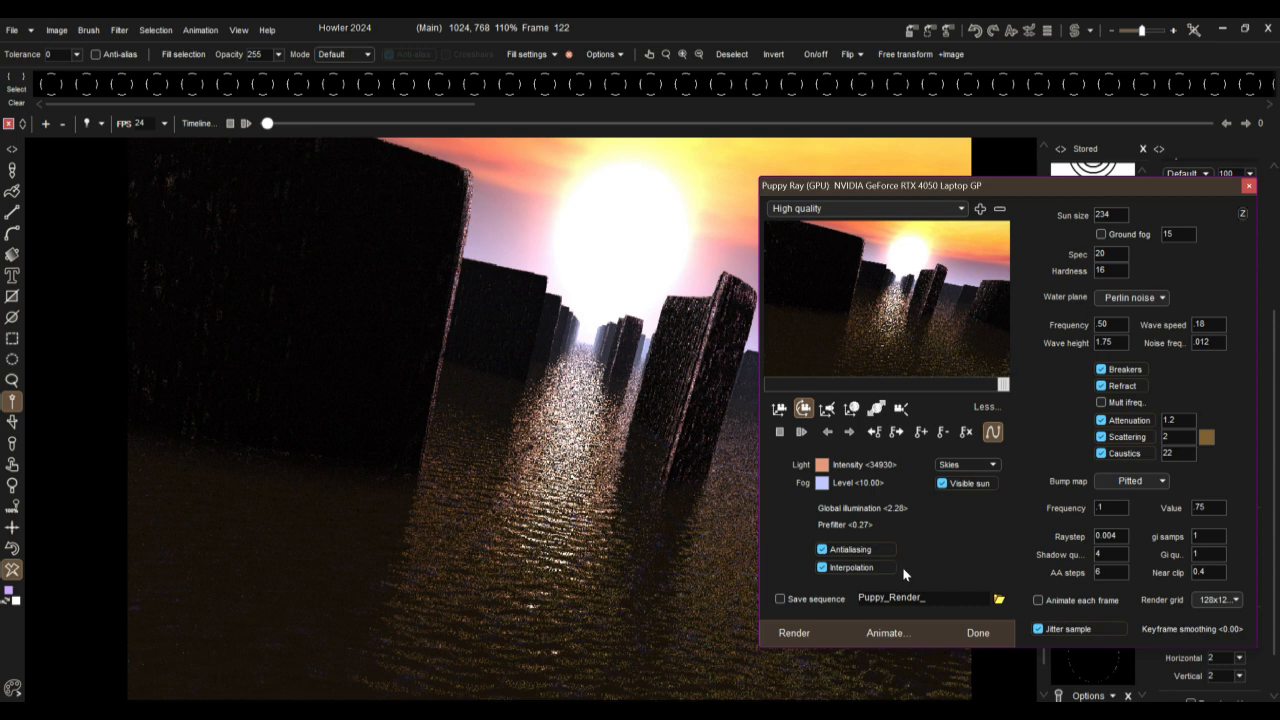
left_click(850, 552)
left_click(779, 408)
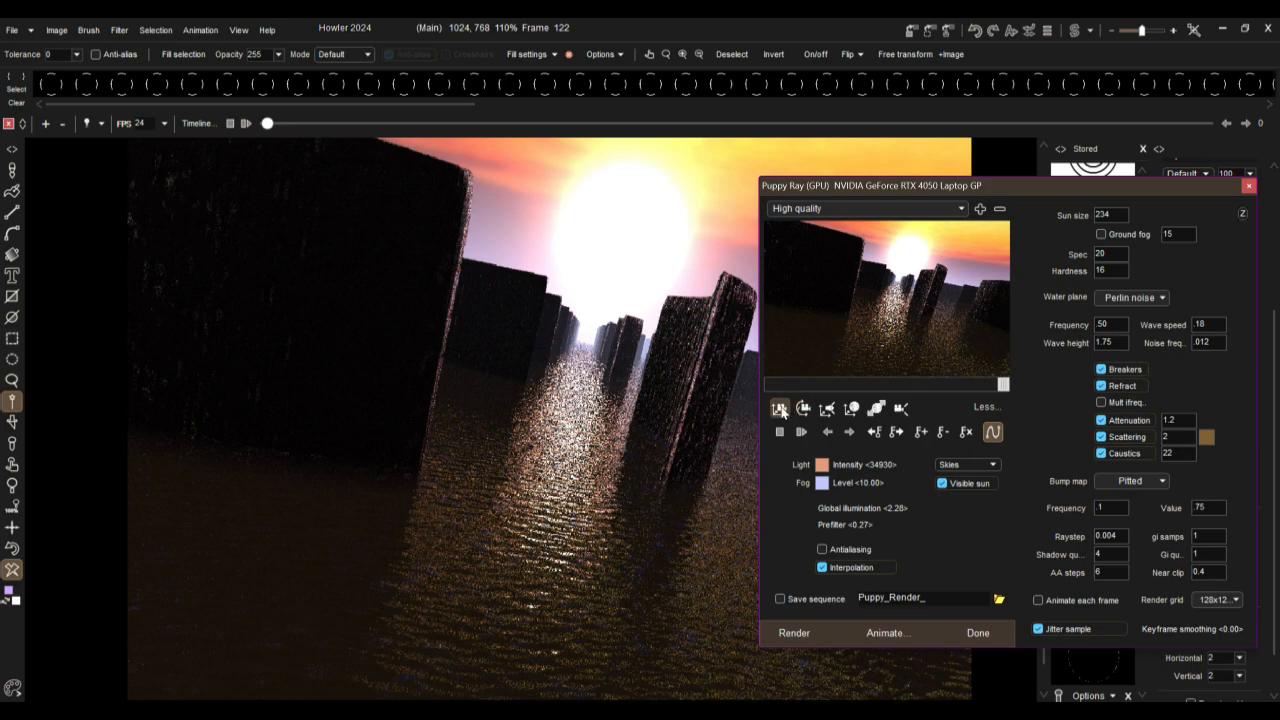
left_click_drag(891, 284, 884, 477)
left_click_drag(884, 308, 877, 385)
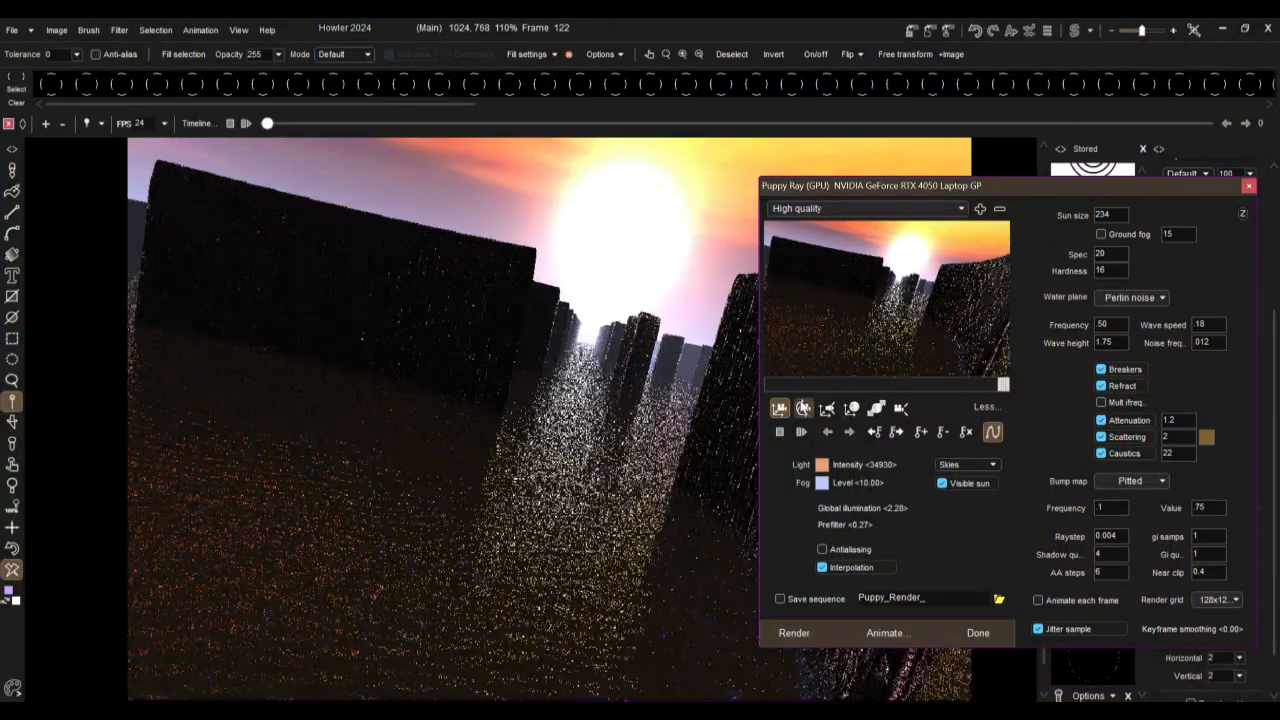
left_click(803, 408)
mouse_move(859, 282)
left_mouse_down()
mouse_move(1018, 304)
mouse_move(808, 281)
mouse_move(857, 280)
left_mouse_up()
left_click(769, 389)
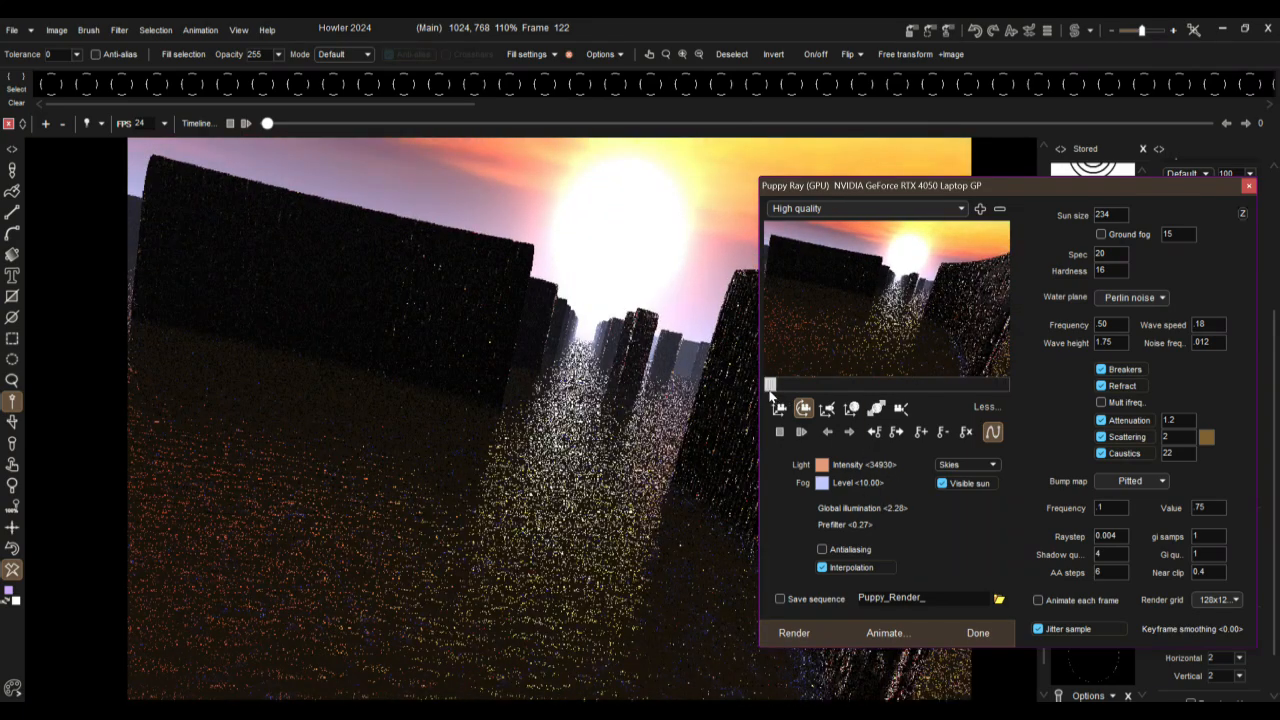
Step: Pull the camera back from the walls at frame 122 as the end position and compare it with frame 0
left_click(779, 409)
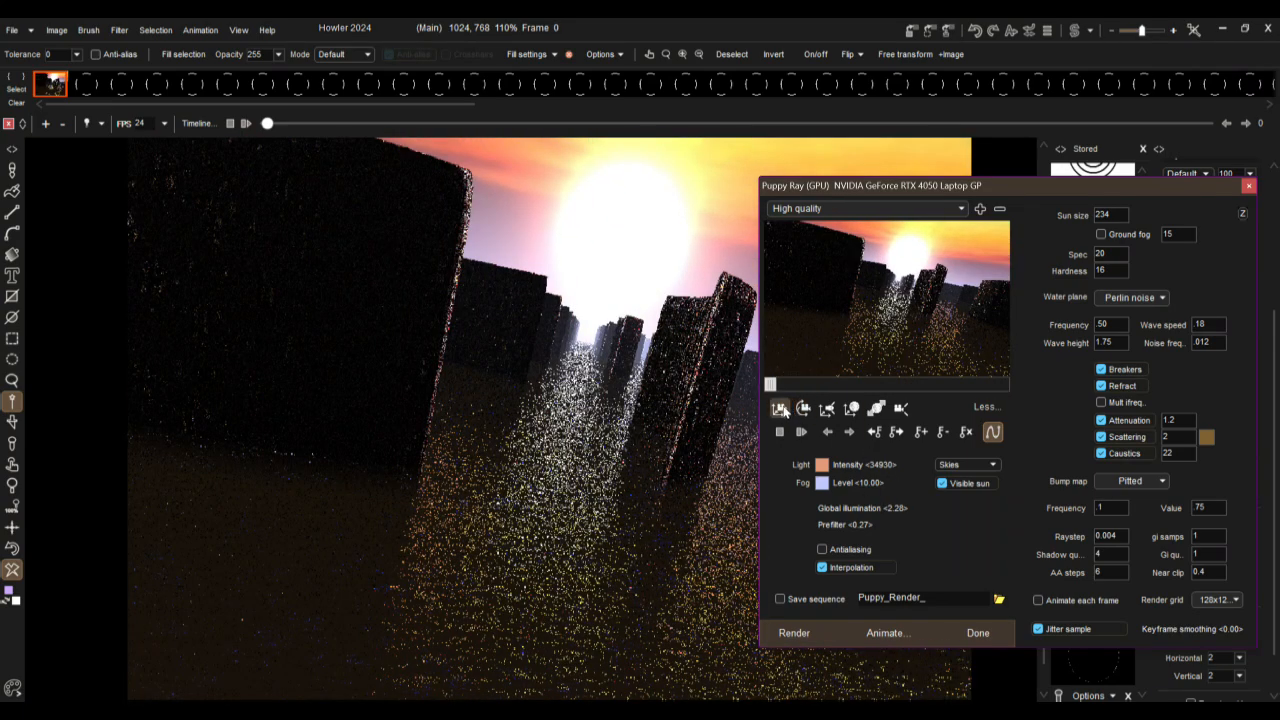
left_click(1005, 385)
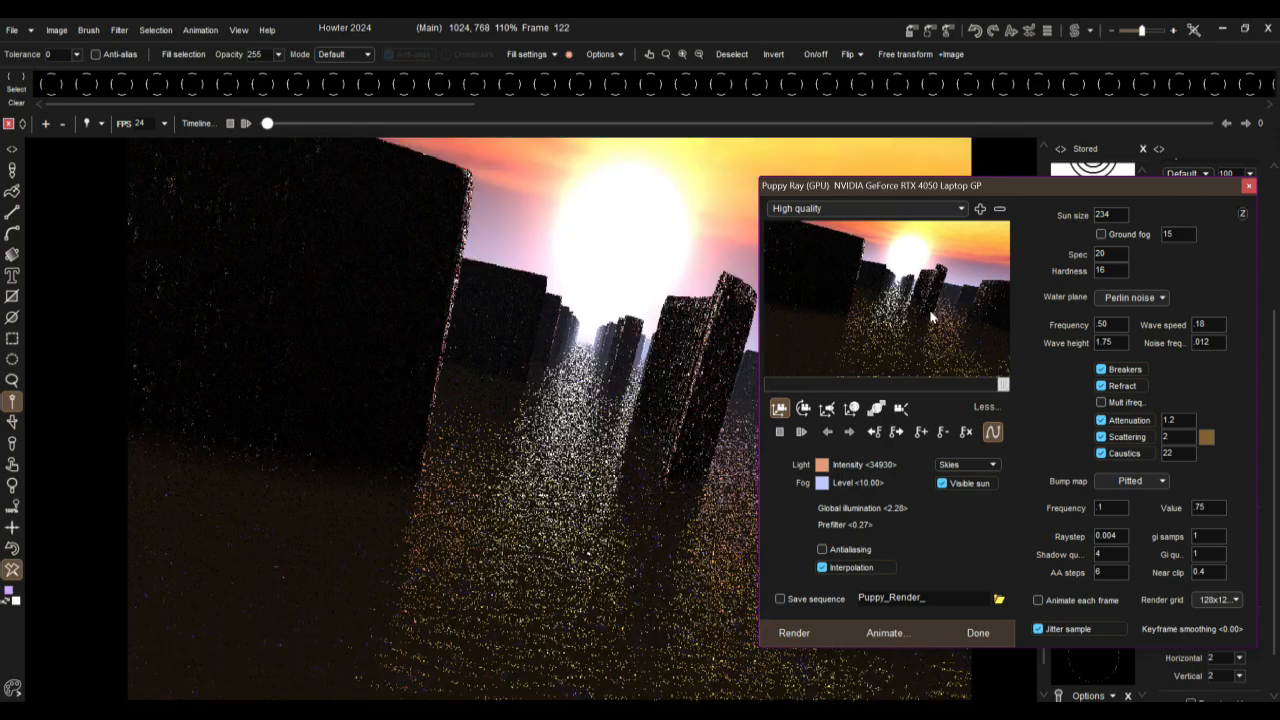
left_click_drag(909, 283, 911, 501)
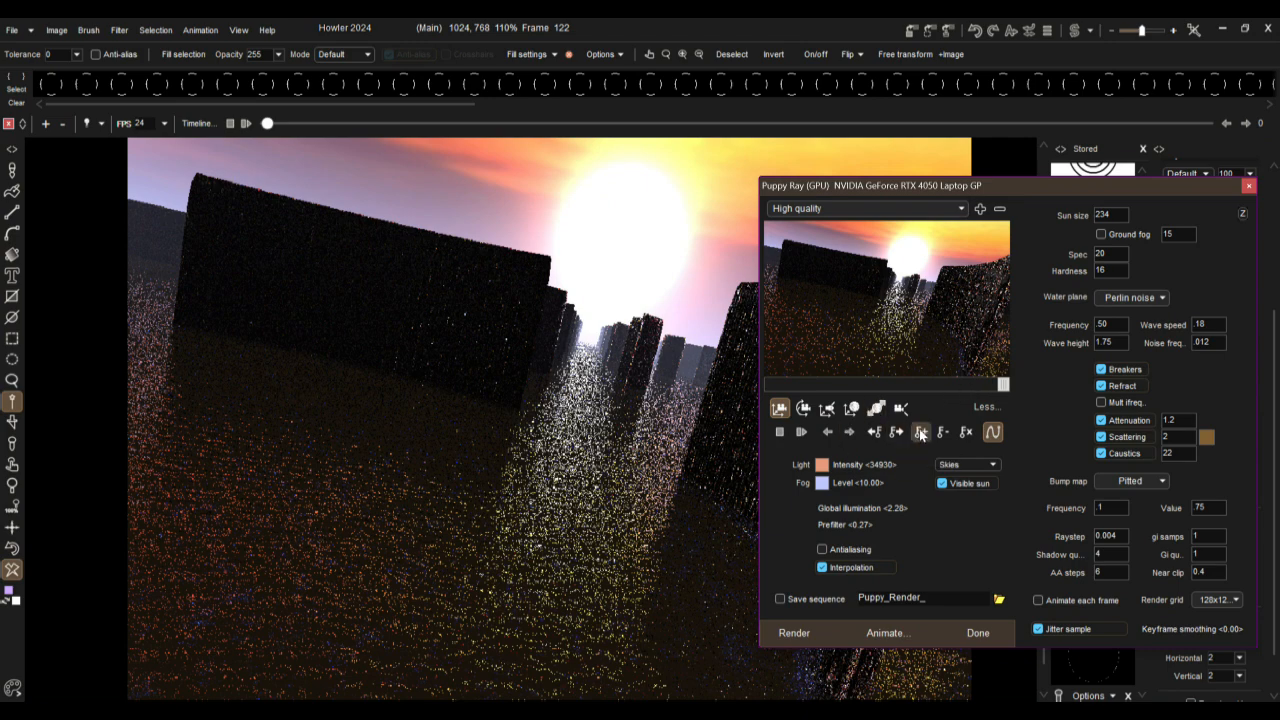
left_click(774, 386)
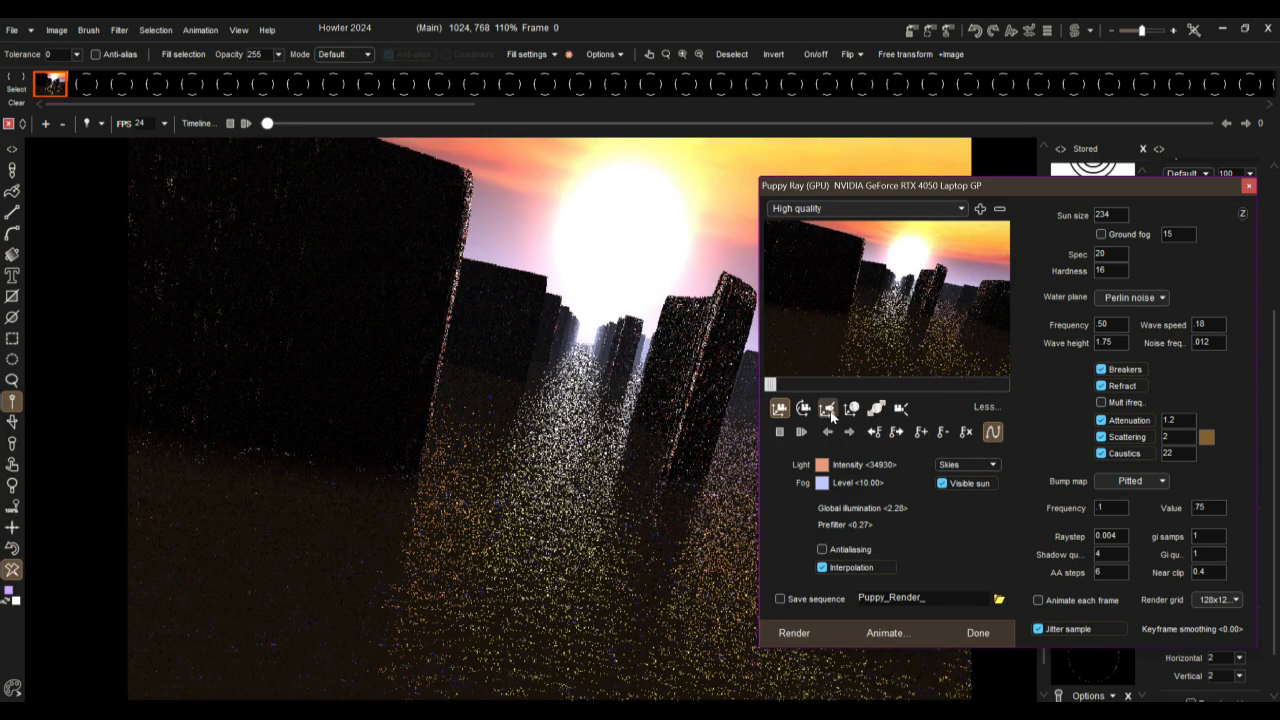
left_click(898, 433)
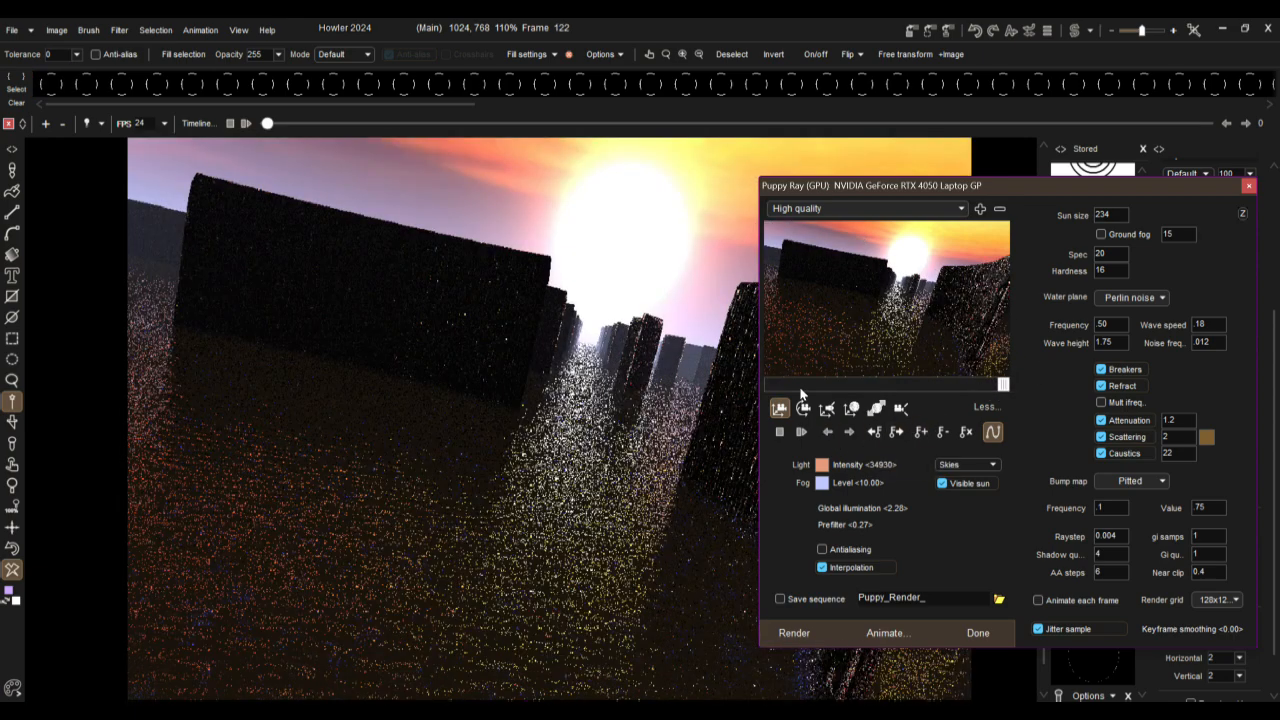
left_click(770, 386)
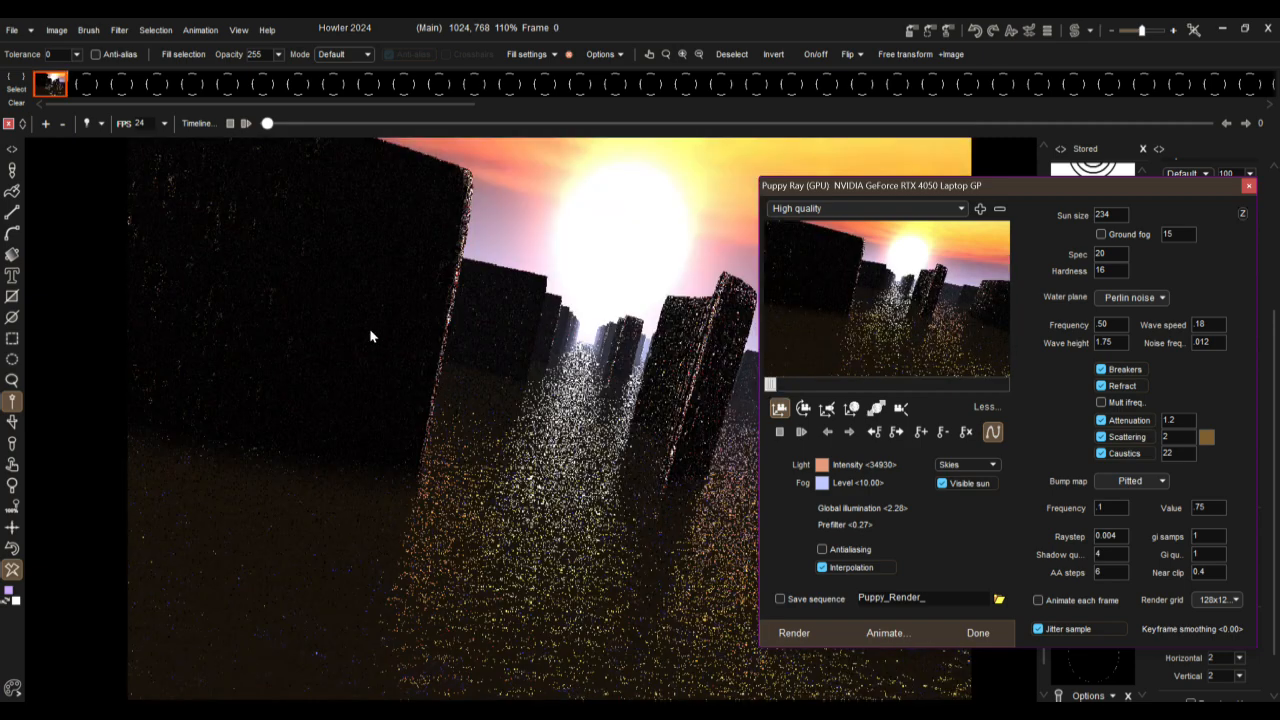
left_click(1003, 385)
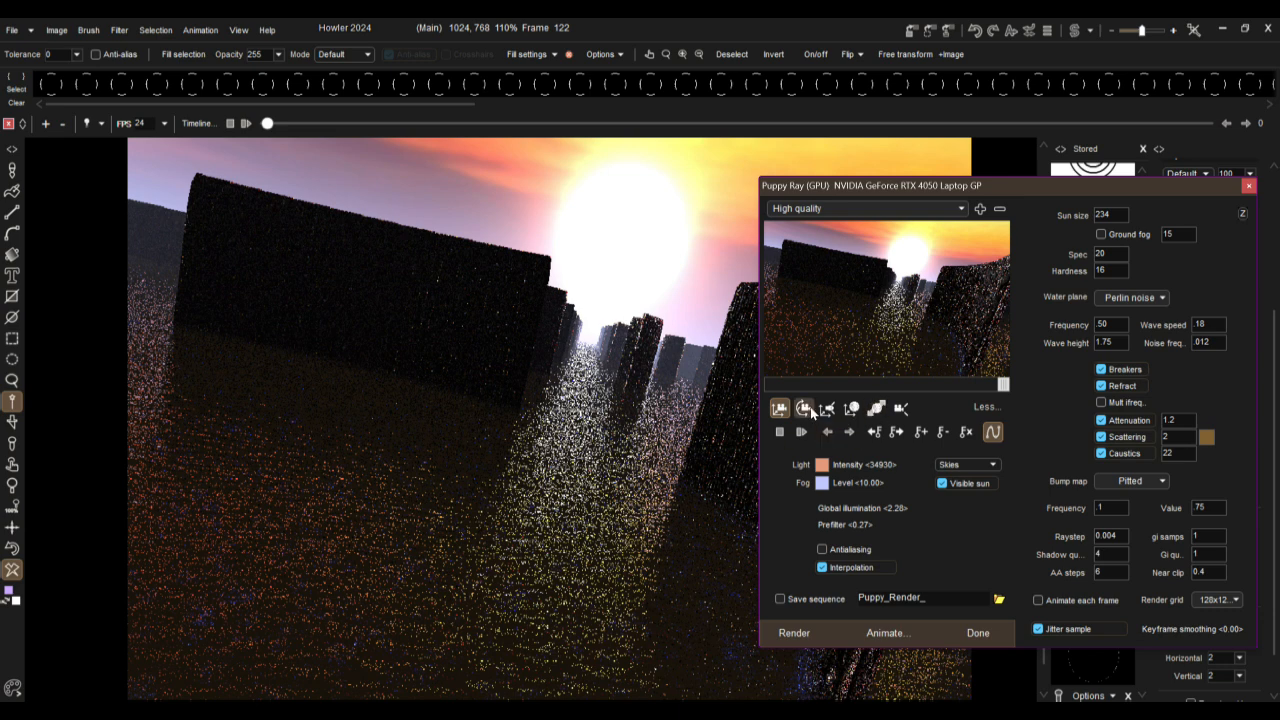
Step: Rotate the camera at frame 122 until the horizon tilts steeply and the sun leaves the view, and return to frame 0
left_click(808, 409)
left_click_drag(945, 308, 562, 279)
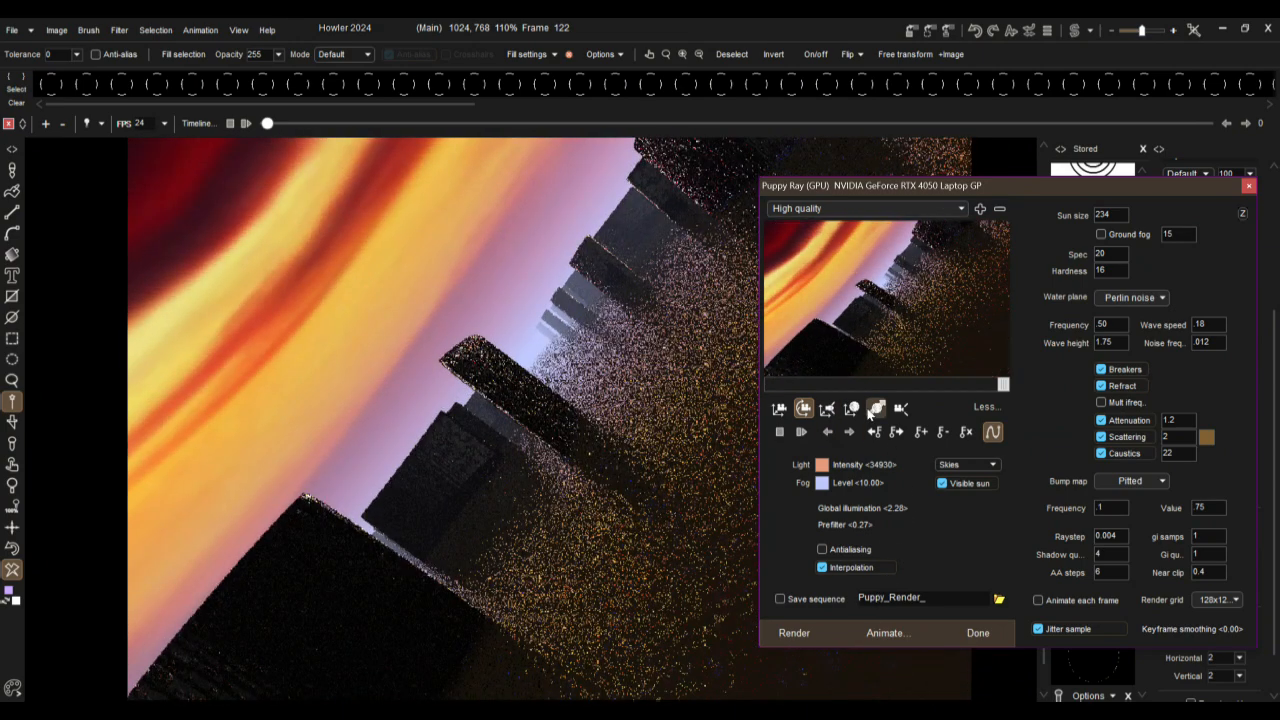
left_click_drag(1005, 389, 1038, 362)
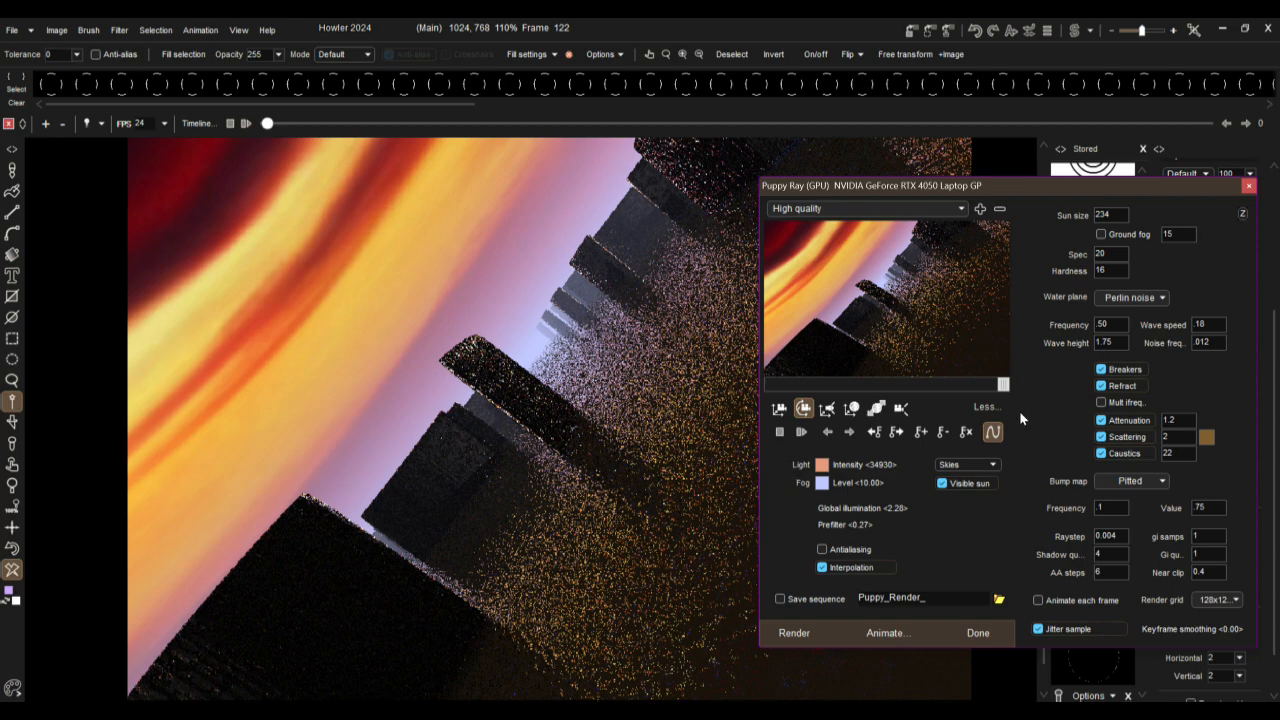
left_click_drag(800, 387, 719, 455)
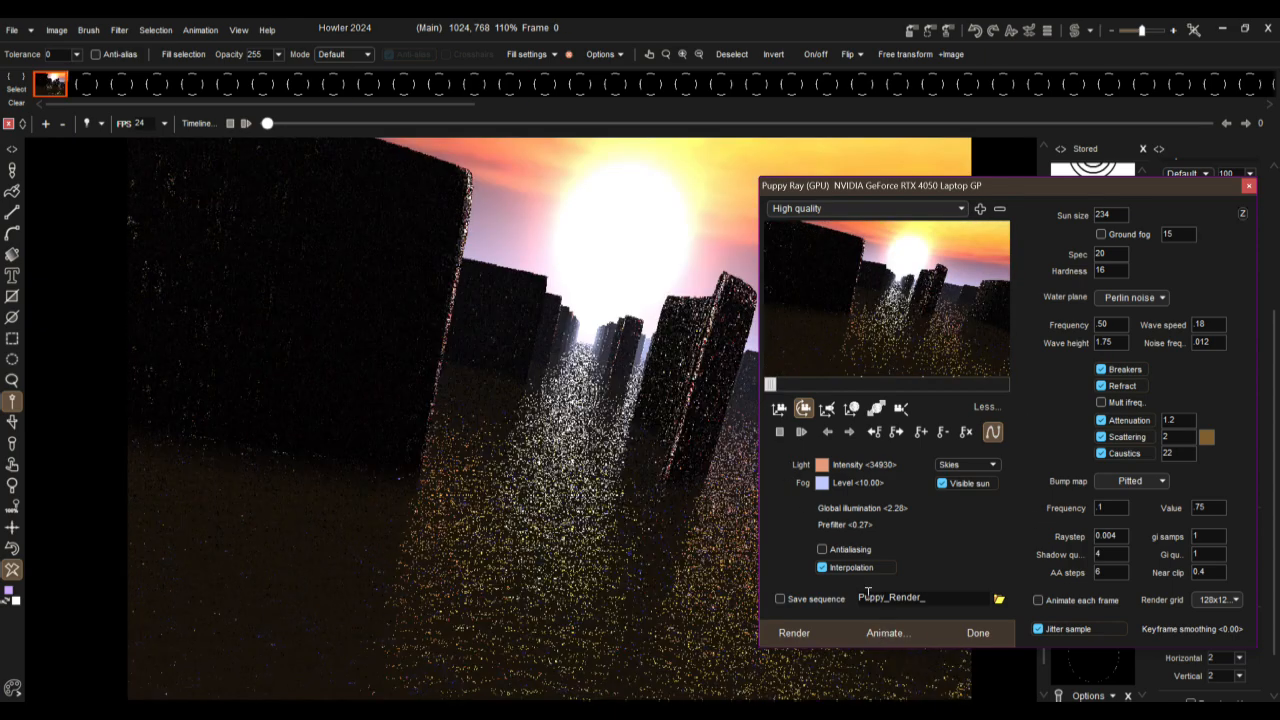
Step: Enable antialiasing and set the global illumination samples to 5
left_click(846, 555)
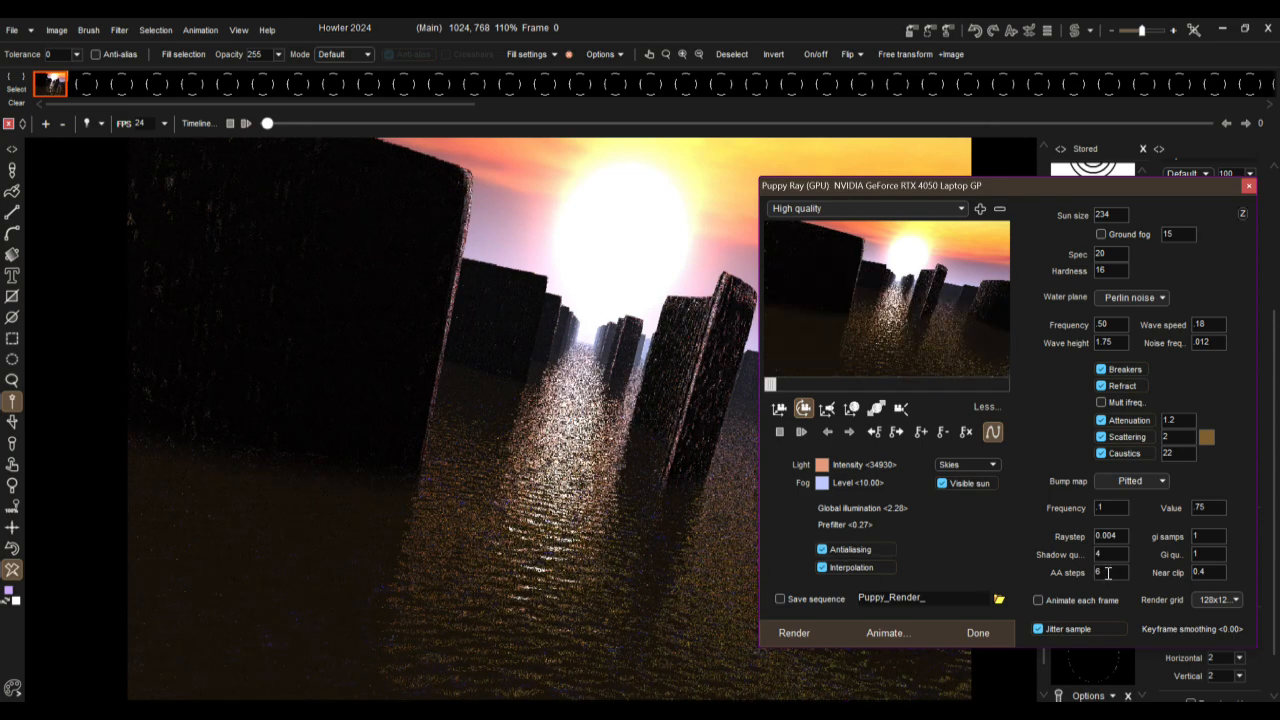
double_click(1214, 537)
type("5")
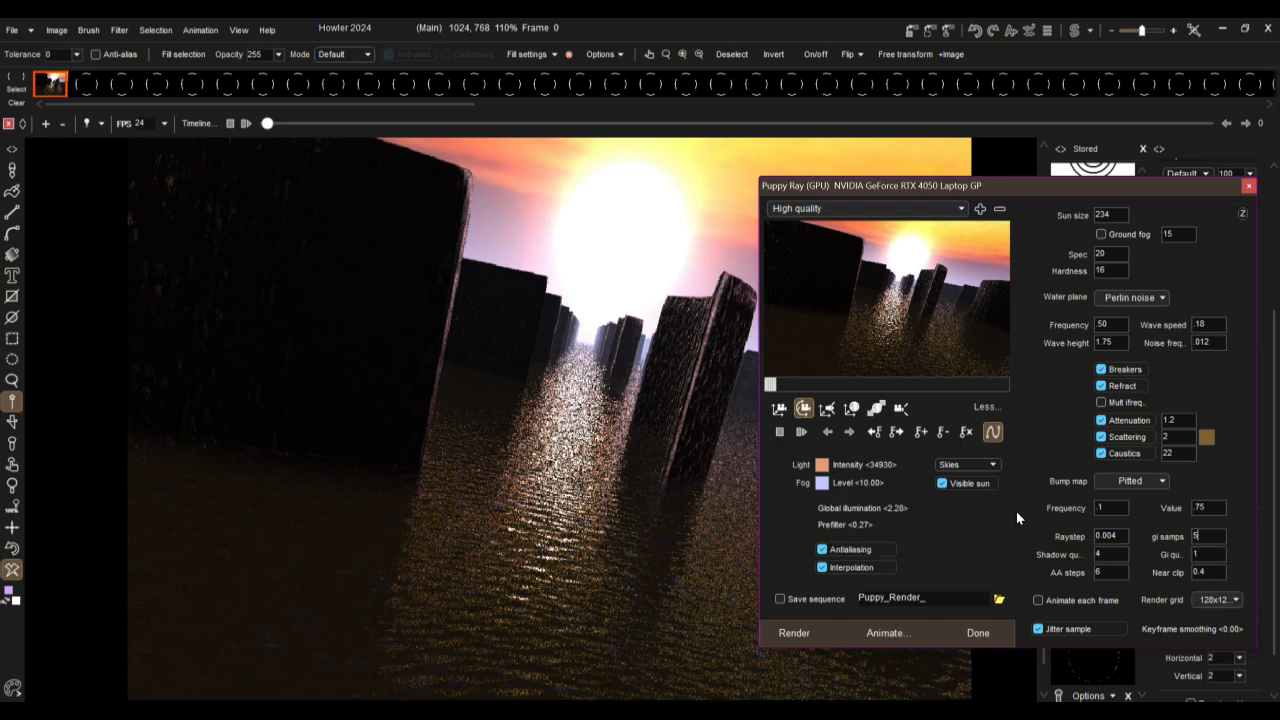
Step: Try a water wave height of 5 and settle on 3, keeping the Perlin noise water plane
left_click_drag(1123, 340, 1070, 336)
type("5")
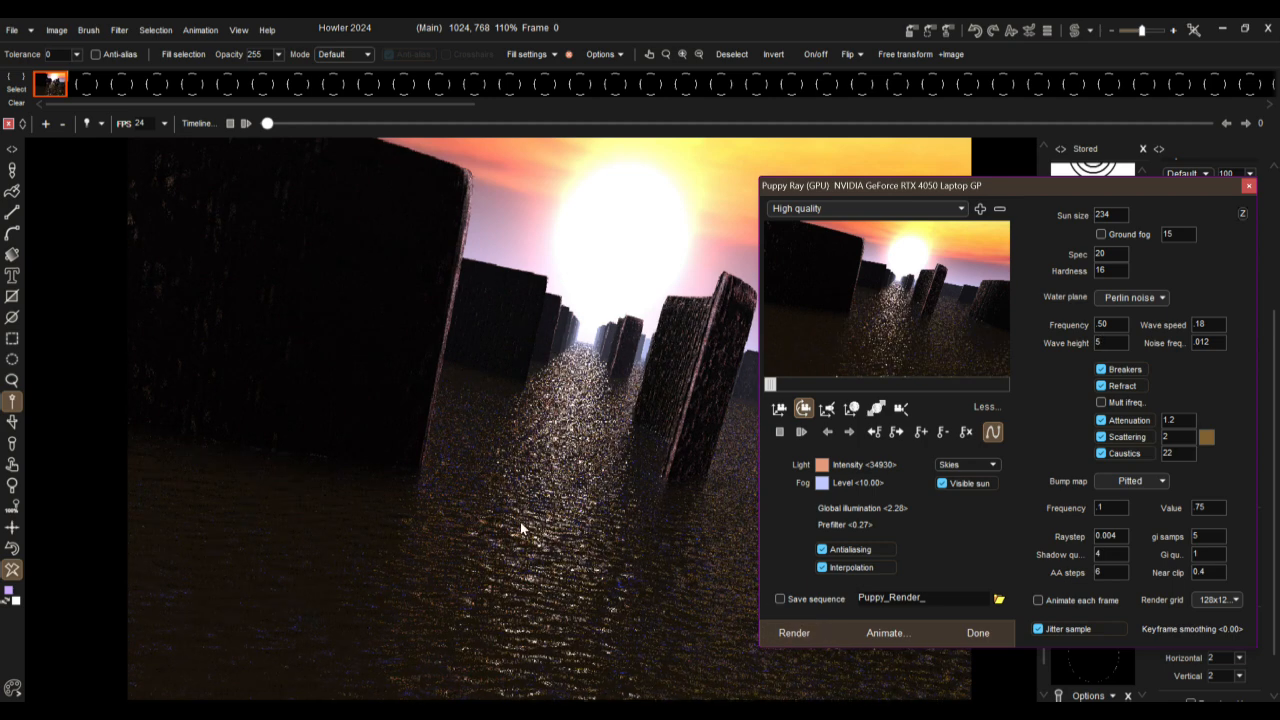
double_click(1118, 341)
type("3")
left_click(1130, 298)
Step: Set the hardness to 5 and spec to 33, enable ground fog, and render the scene
left_click_drag(1112, 271, 1069, 257)
type("533")
left_click(1120, 234)
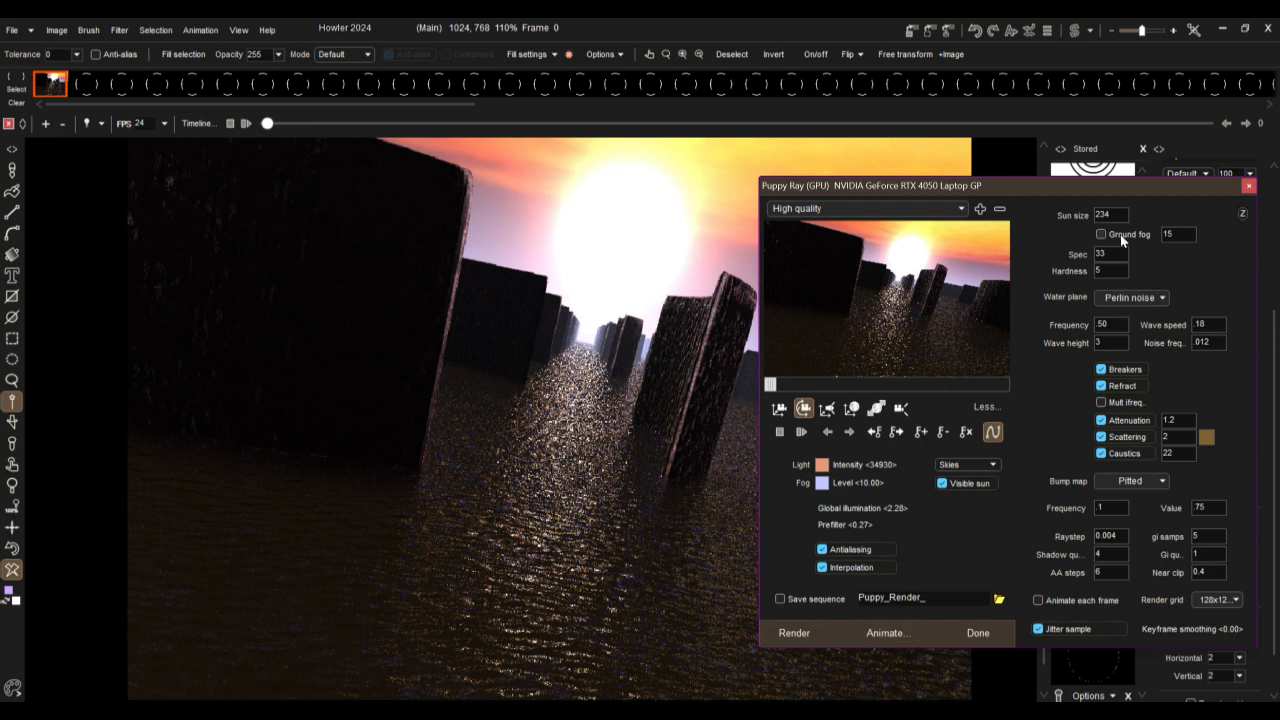
left_click(794, 633)
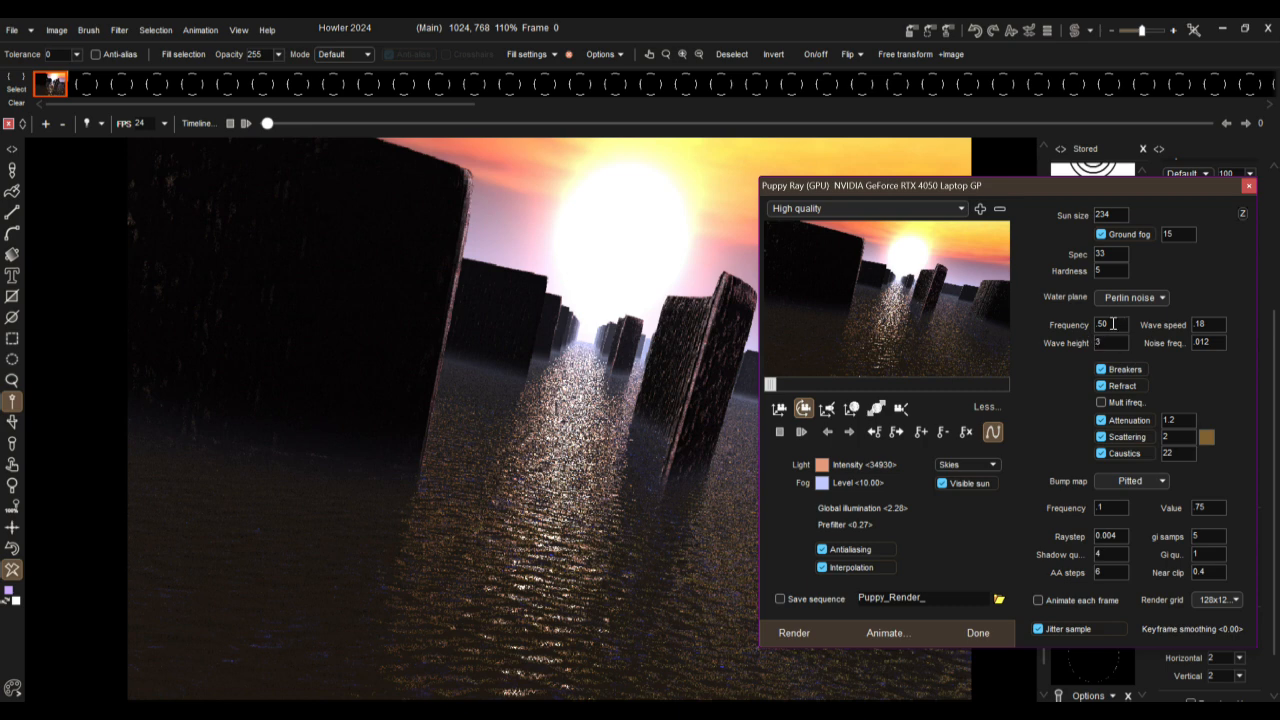
Step: Set the water plane frequency to .2 and render the scene again
left_click_drag(1102, 321, 1114, 320)
type("2")
left_click(802, 634)
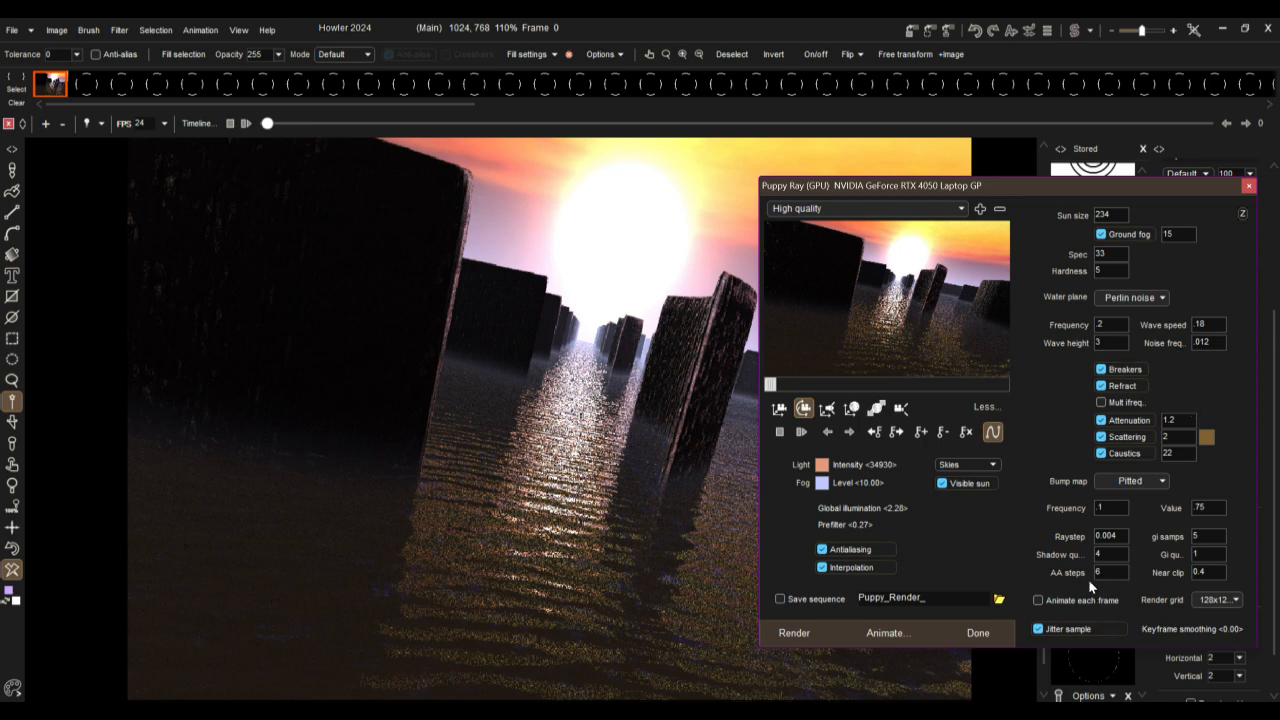
Step: Set the shadow quality to 12 and open the AA steps value for editing
double_click(1118, 553)
type("1")
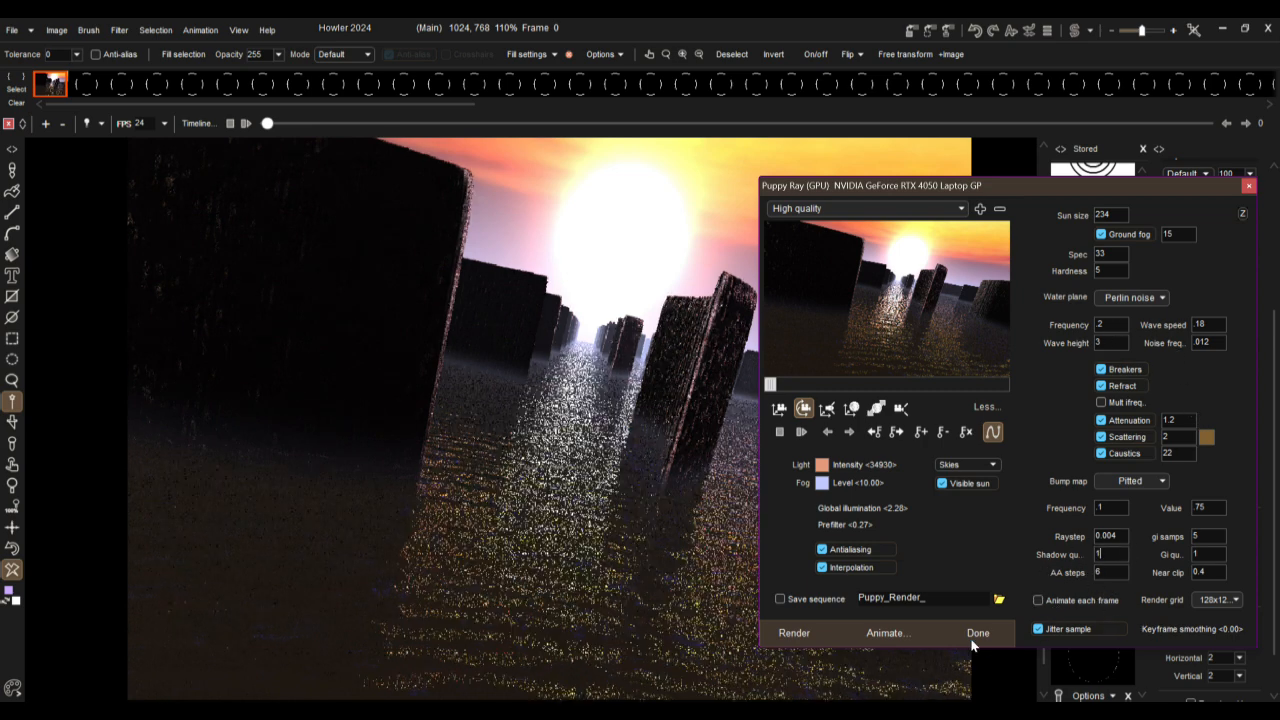
type("2")
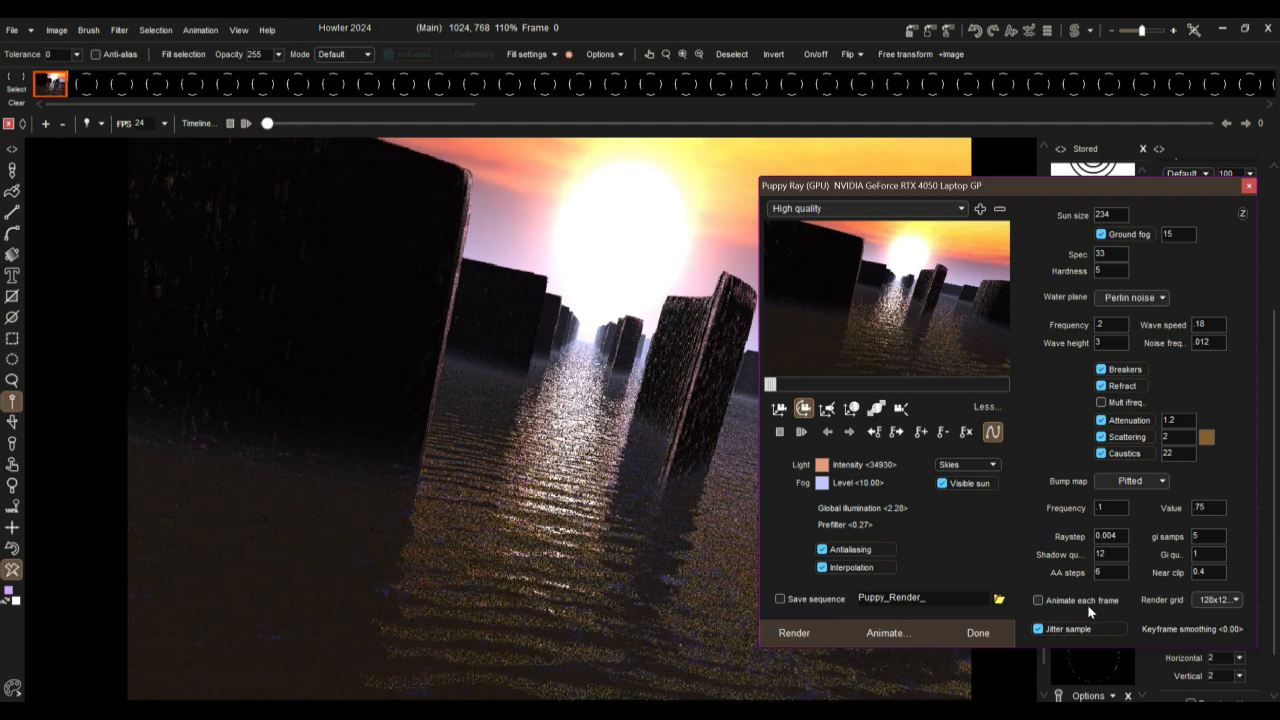
double_click(1108, 571)
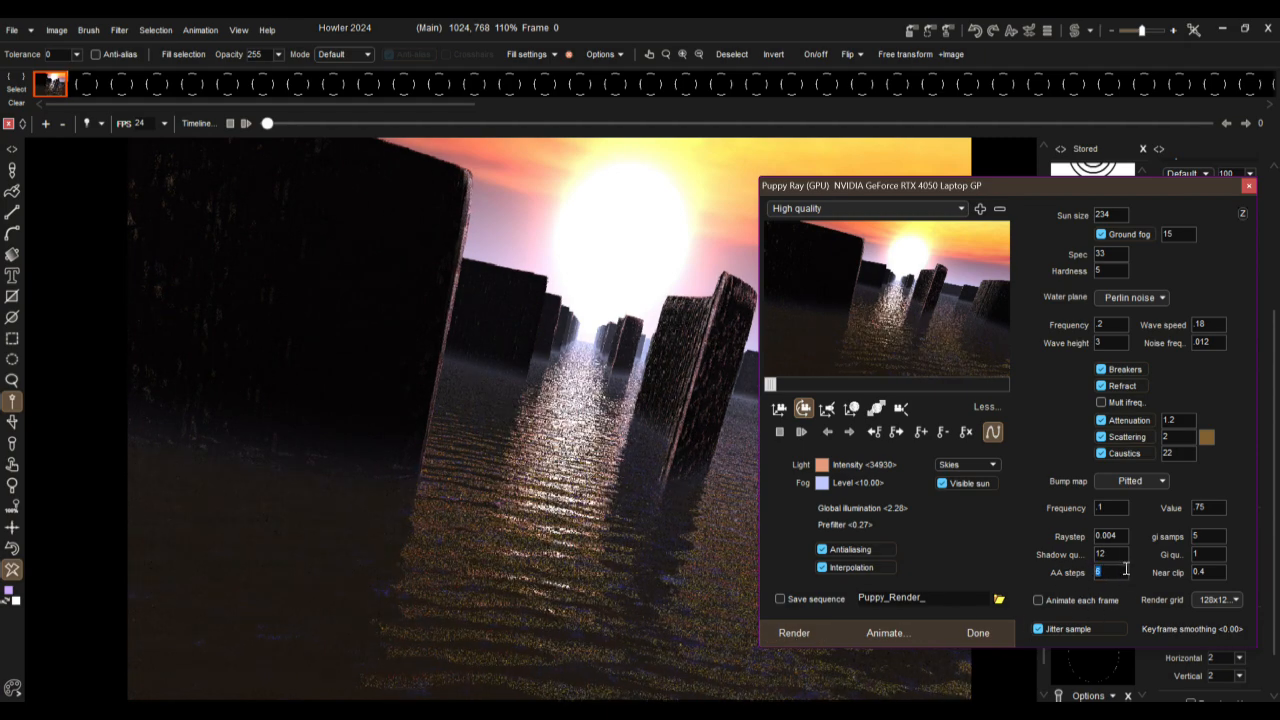